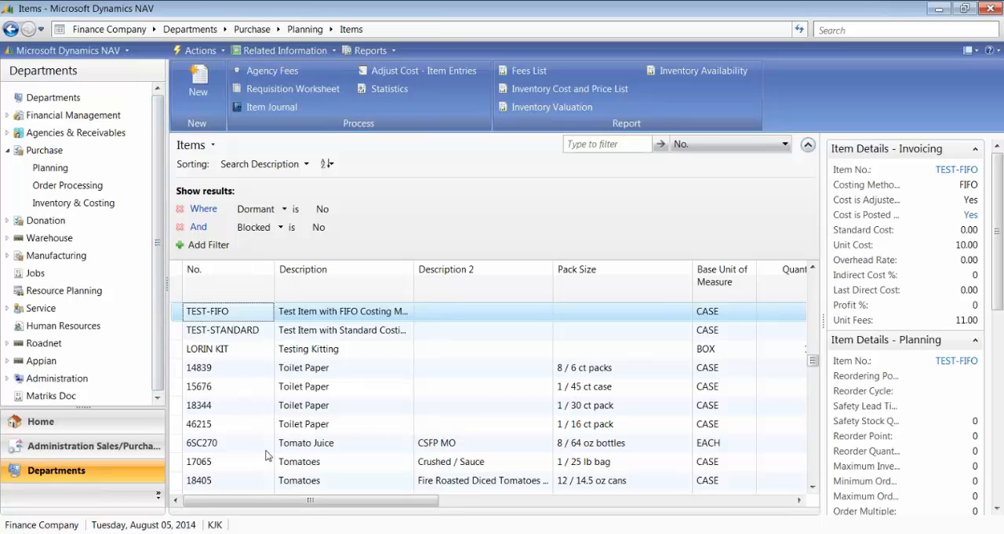
# Step: Open the item card for TEST-FIFO and examine its Unit Cost field
pyautogui.click(307, 314)
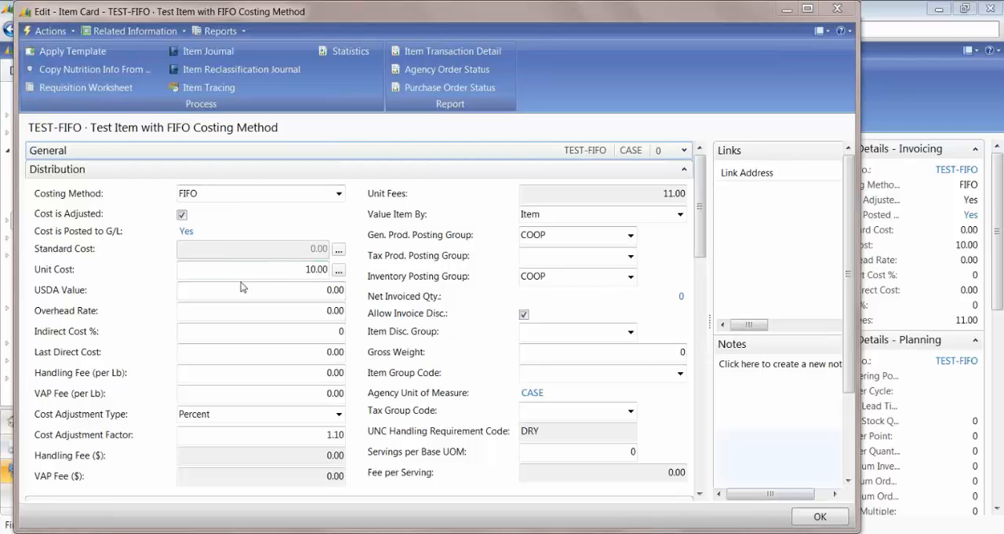
pyautogui.click(284, 269)
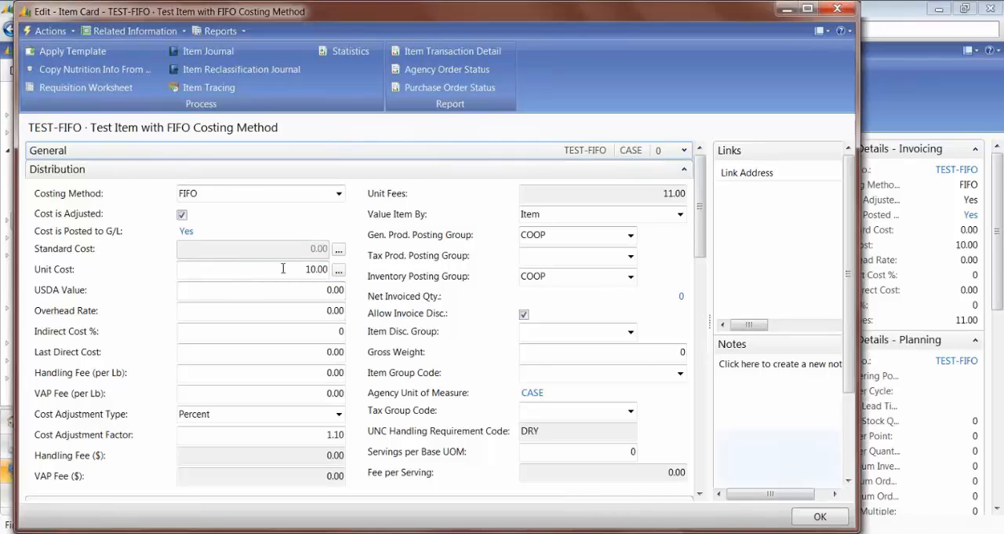
pyautogui.click(327, 268)
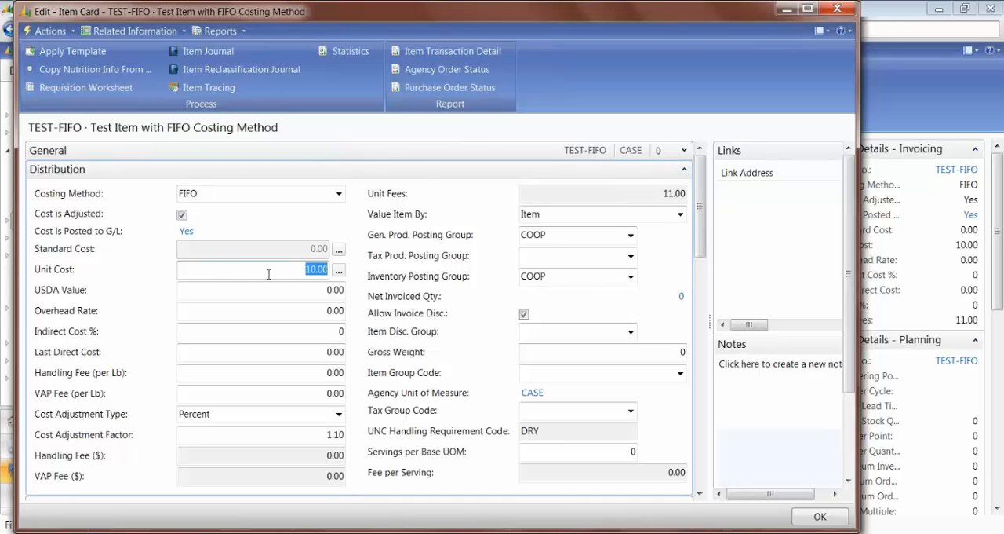
pyautogui.click(295, 272)
pyautogui.moveTo(295, 273); pyautogui.dragTo(337, 273)
pyautogui.moveTo(274, 269); pyautogui.dragTo(329, 270)
pyautogui.click(287, 269)
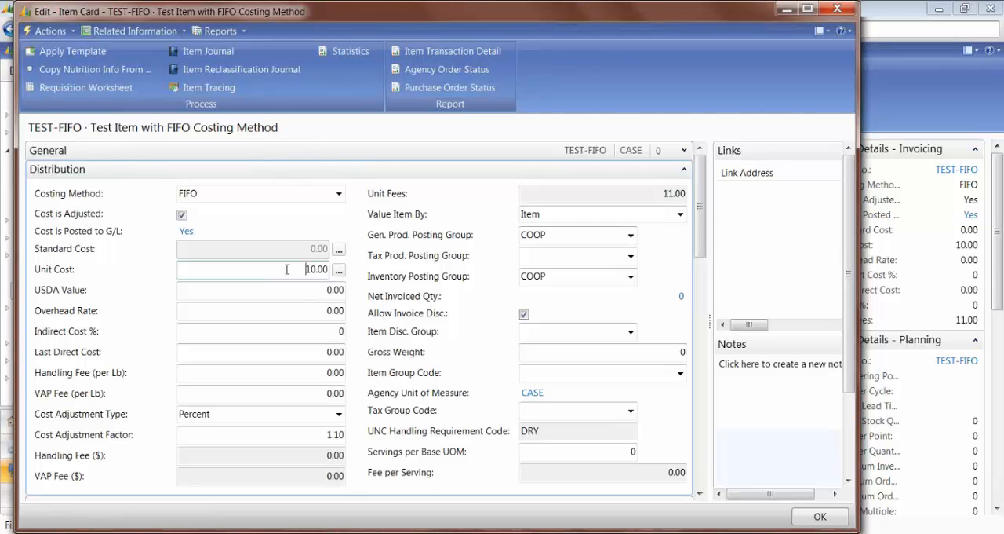
pyautogui.moveTo(288, 270); pyautogui.dragTo(332, 273)
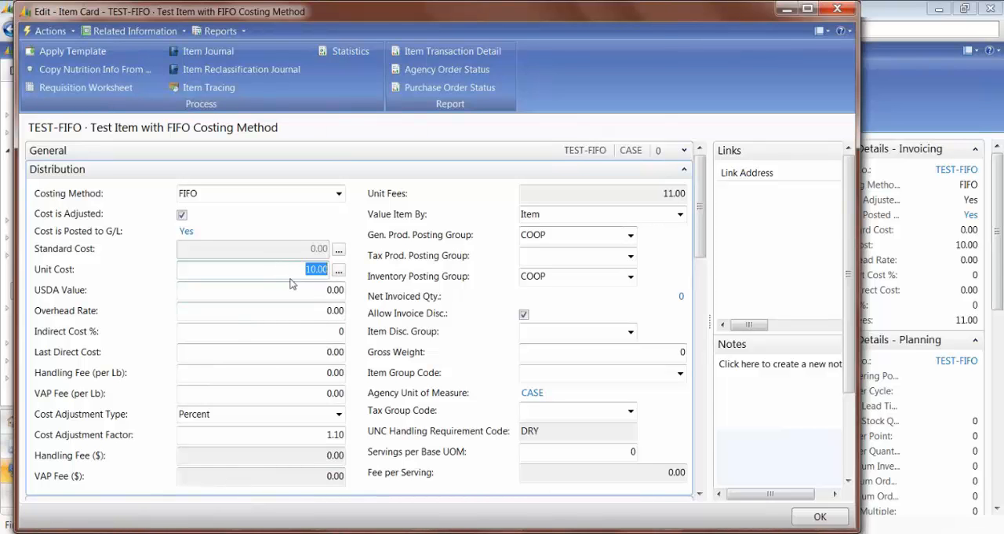
# Step: Set the Unit Cost of the TEST-FIFO item to 15
pyautogui.click(267, 269)
pyautogui.doubleClick(266, 269)
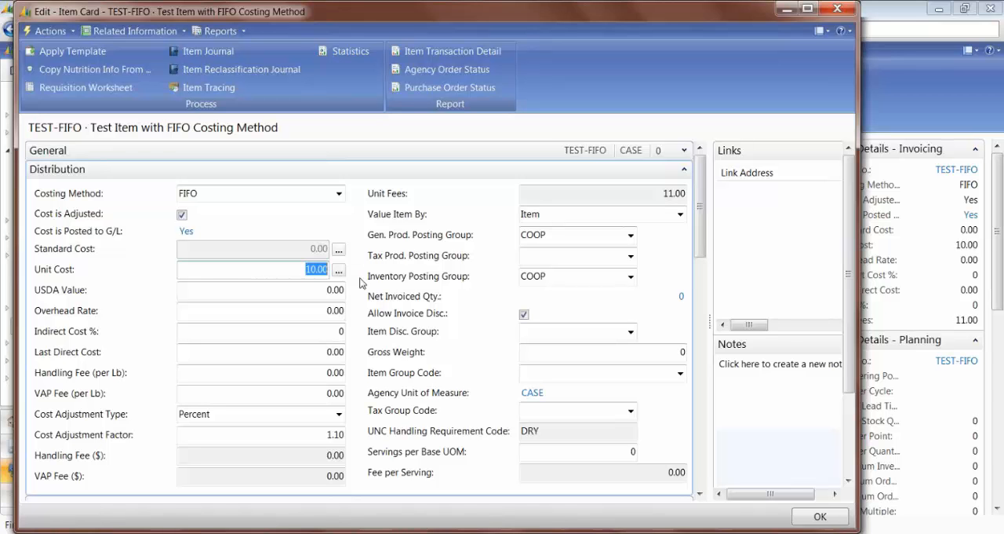
pyautogui.write('15')
pyautogui.press('Tab')
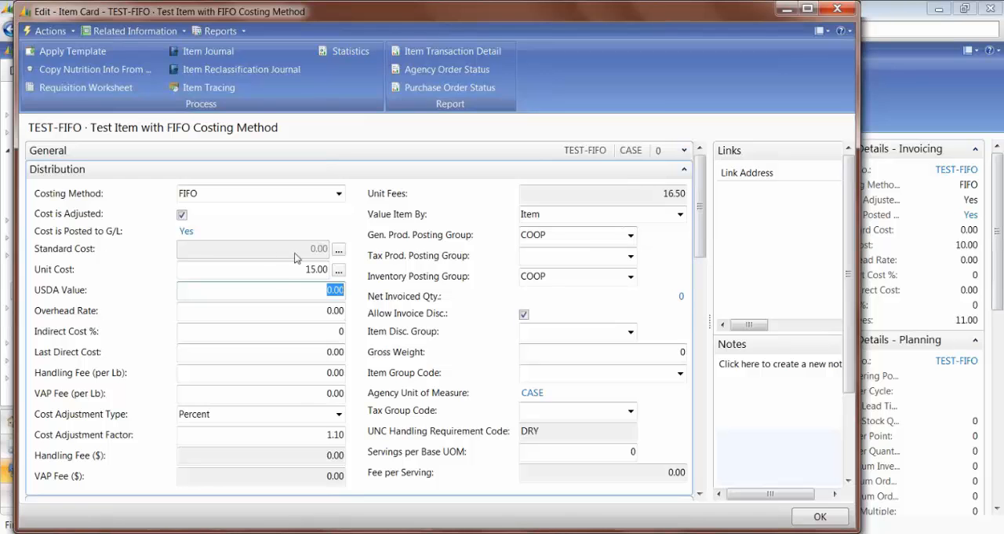
# Step: Check the unit cost against Unit Fees, and set the Unit Cost of TEST-FIFO back to 10
pyautogui.moveTo(255, 273); pyautogui.dragTo(328, 269)
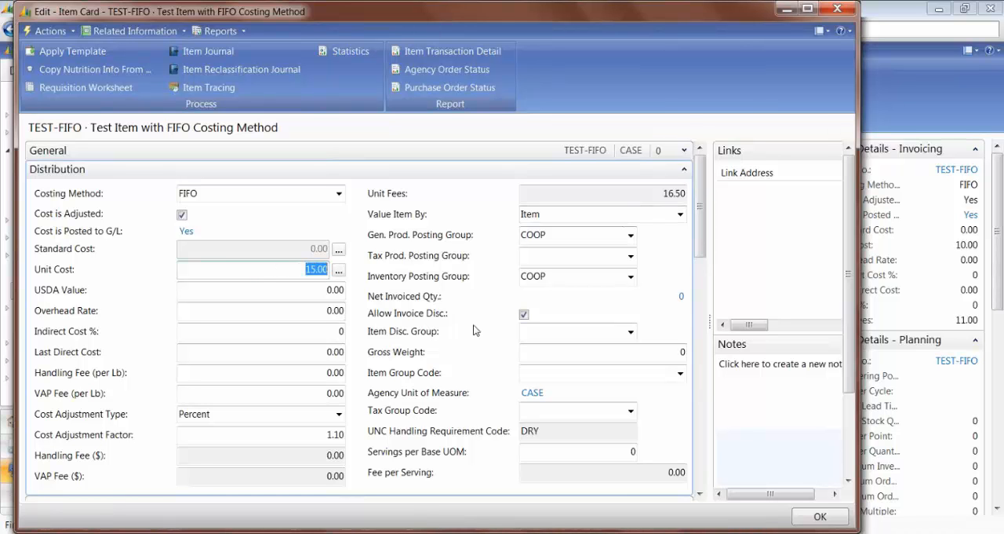
pyautogui.click(687, 193)
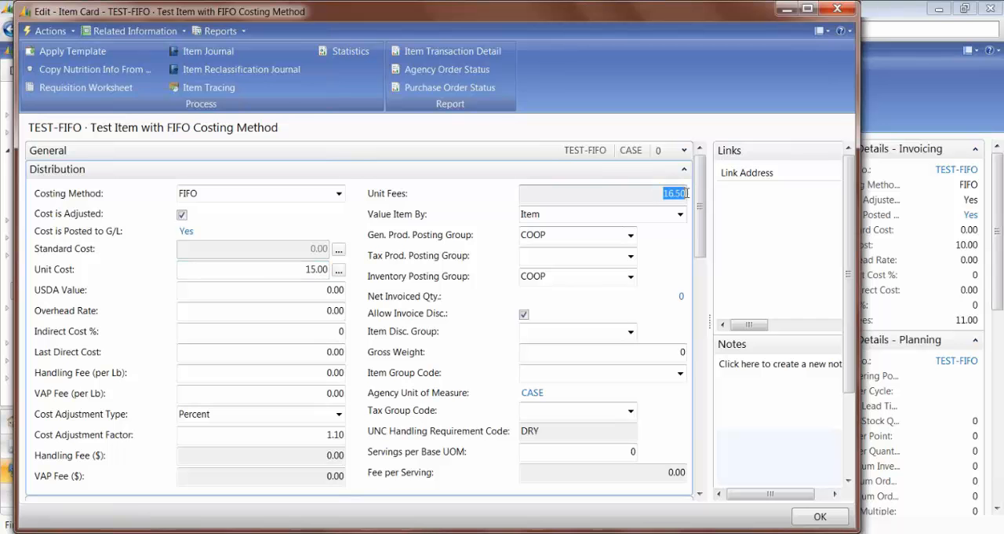
pyautogui.click(279, 268)
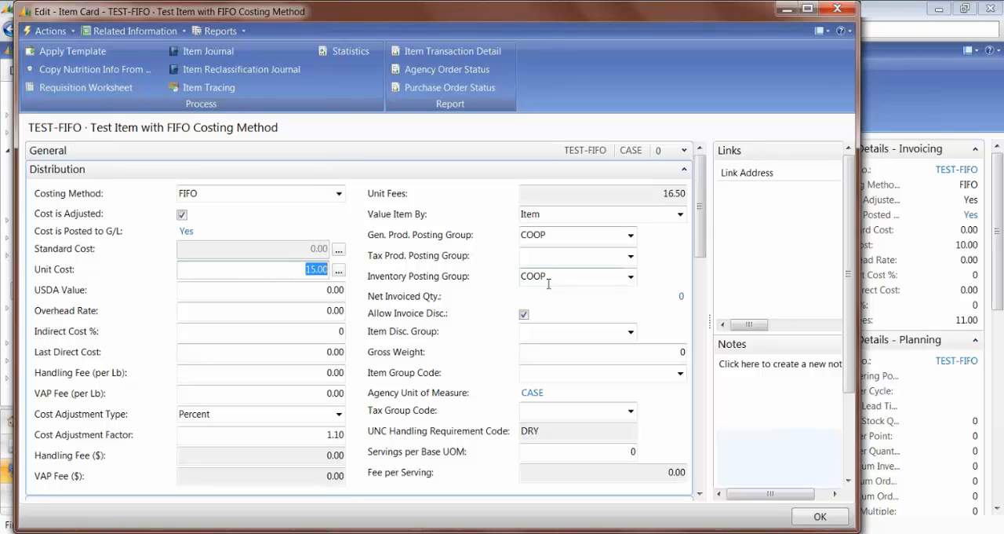
pyautogui.moveTo(278, 269); pyautogui.dragTo(328, 269)
pyautogui.moveTo(265, 272); pyautogui.dragTo(329, 269)
pyautogui.write('10')
pyautogui.press('Tab')
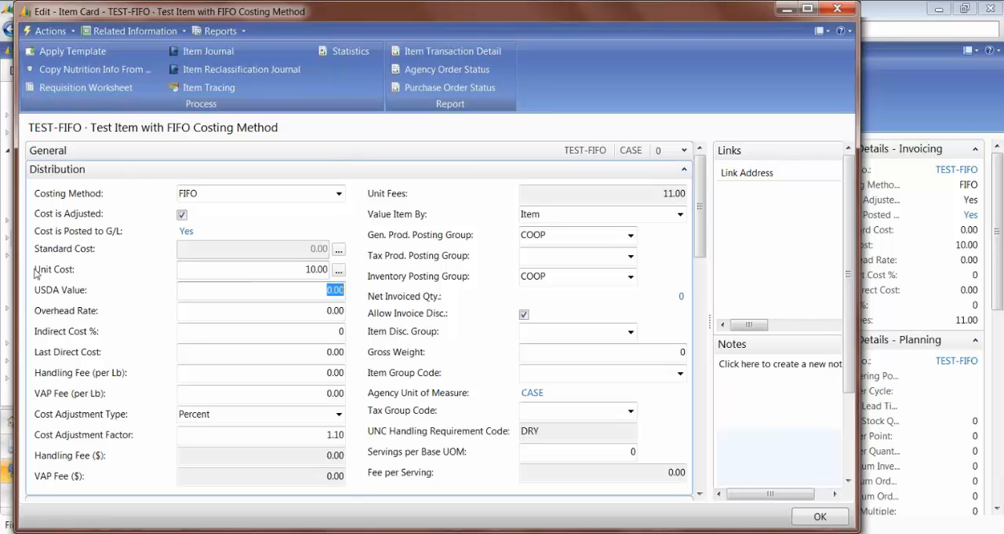
# Step: Examine the Unit Fees, USDA Value, Last Direct Cost, Unit Cost and Standard Cost fields of TEST-FIFO
pyautogui.click(653, 190)
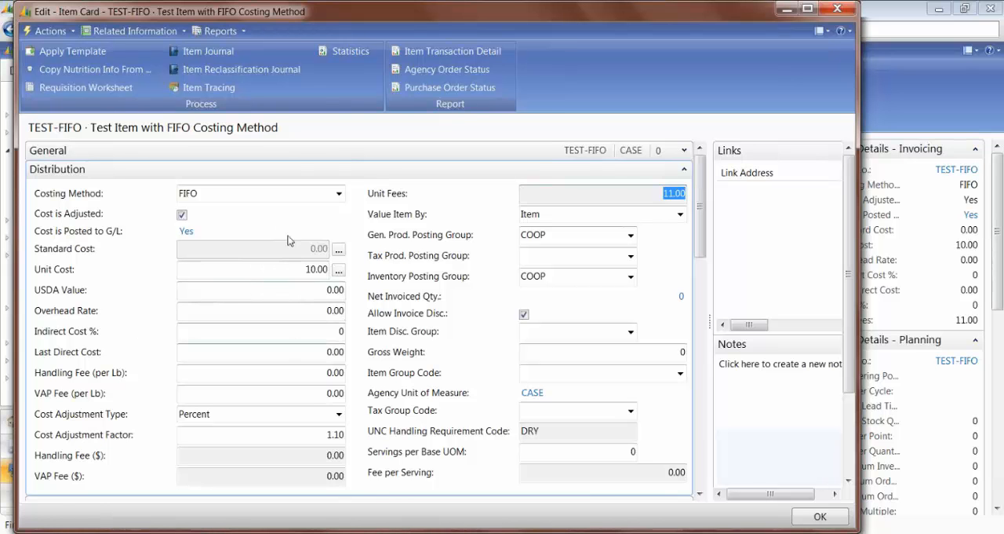
pyautogui.click(292, 289)
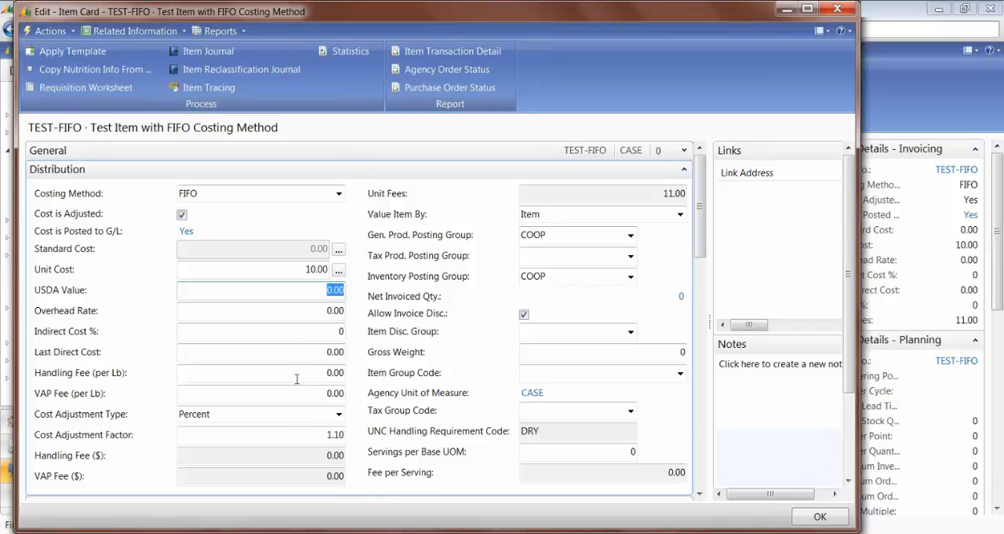
pyautogui.click(314, 353)
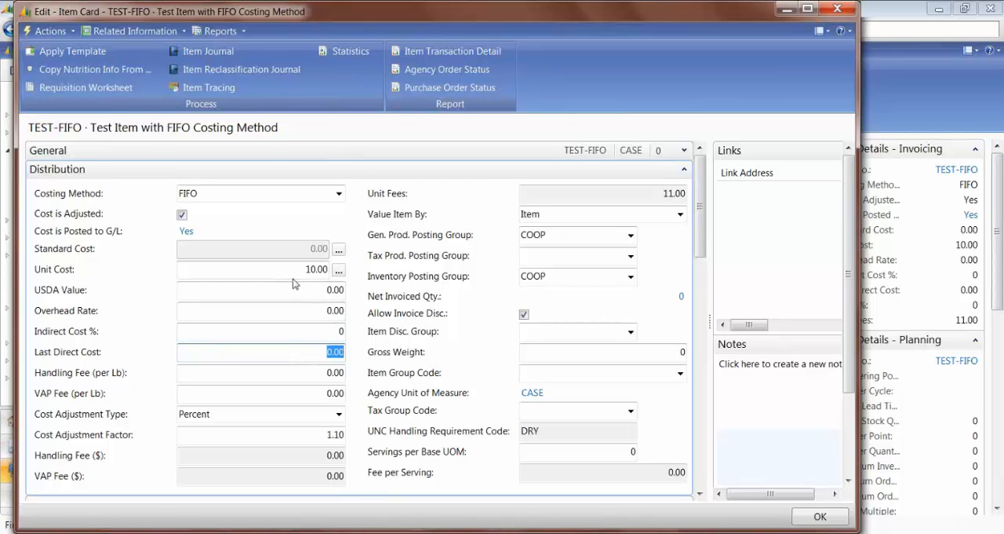
pyautogui.moveTo(284, 269); pyautogui.dragTo(331, 272)
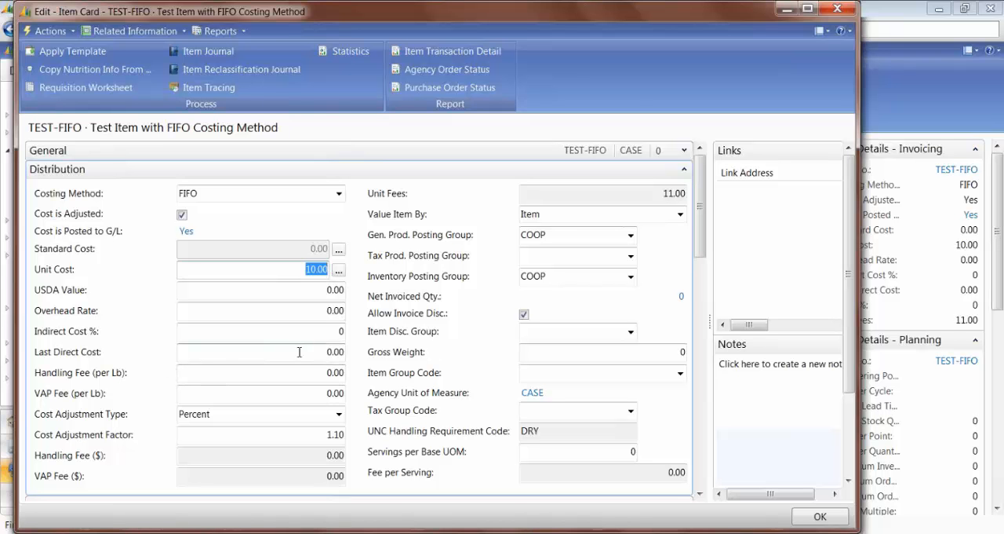
pyautogui.moveTo(299, 352); pyautogui.dragTo(352, 352)
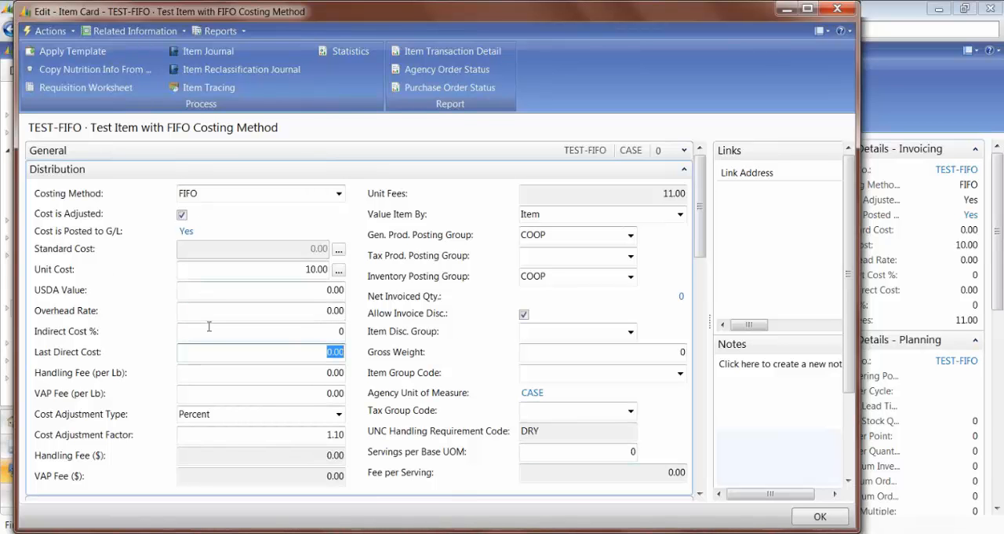
pyautogui.click(215, 250)
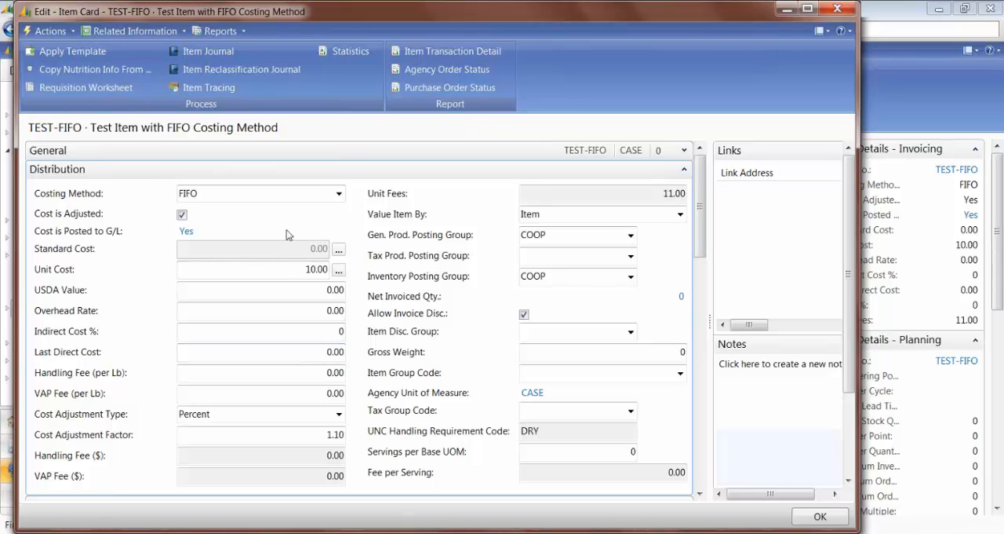
# Step: Change the Costing Method of the TEST-FIFO item to Average
pyautogui.click(339, 193)
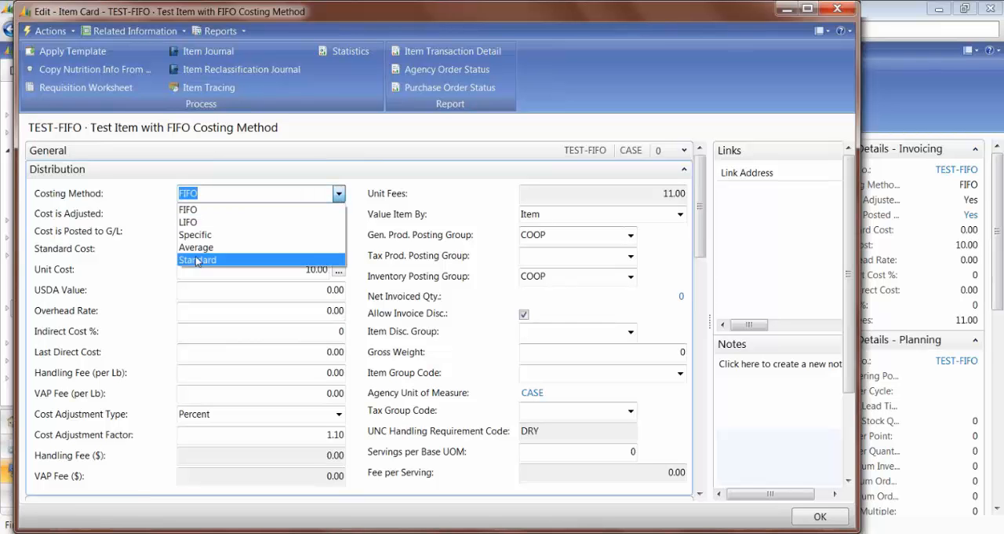
pyautogui.click(204, 296)
pyautogui.click(339, 193)
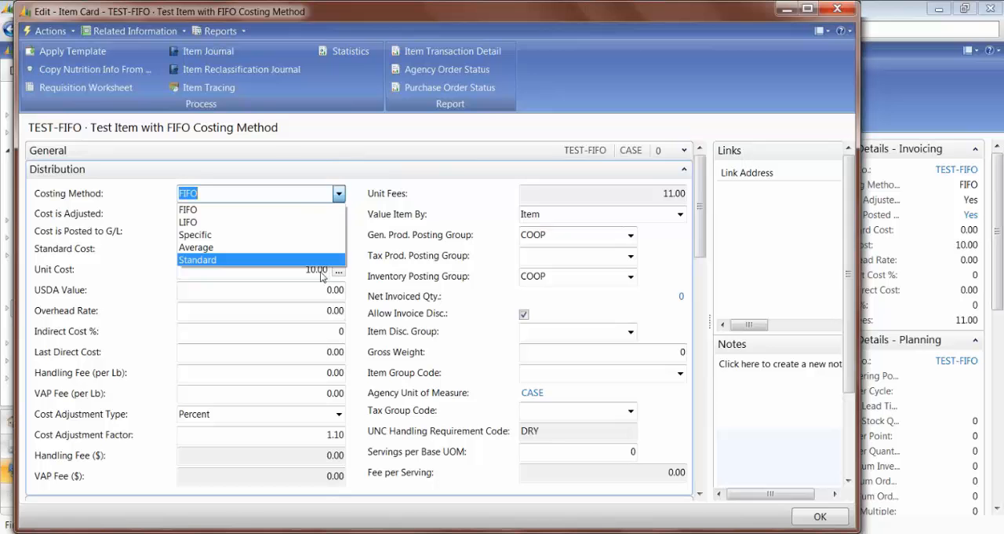
pyautogui.click(196, 247)
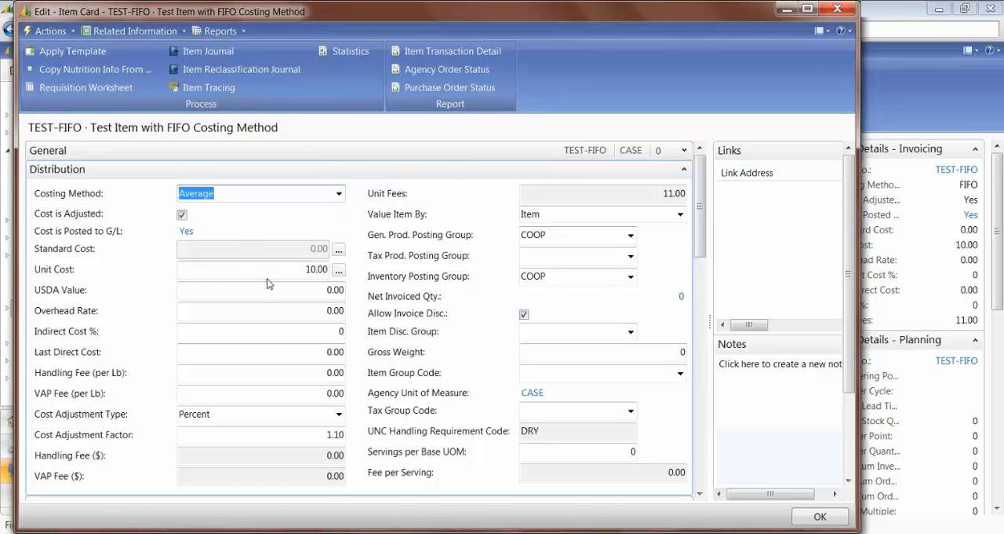
pyautogui.press('Tab')
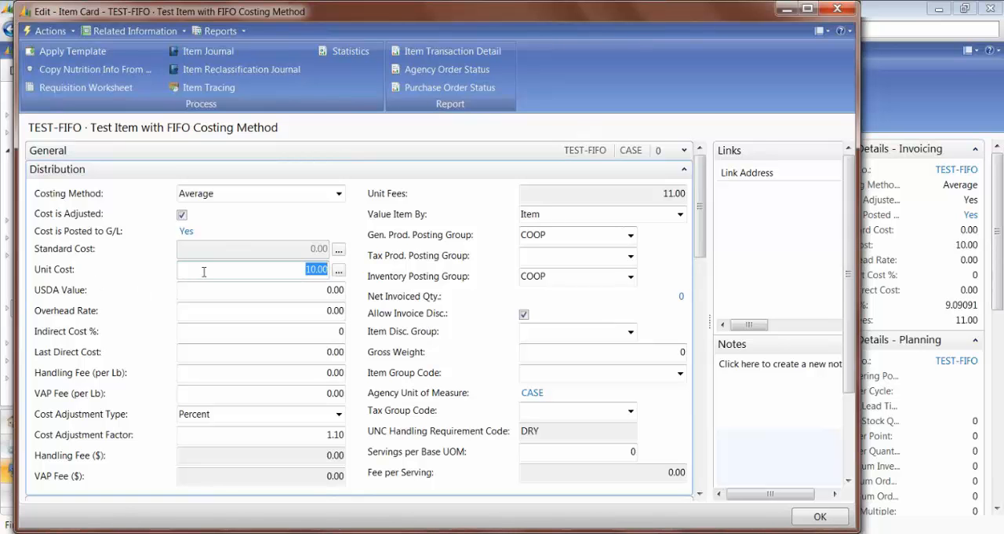
# Step: Set the Costing Method of TEST-FIFO back to FIFO
pyautogui.click(338, 194)
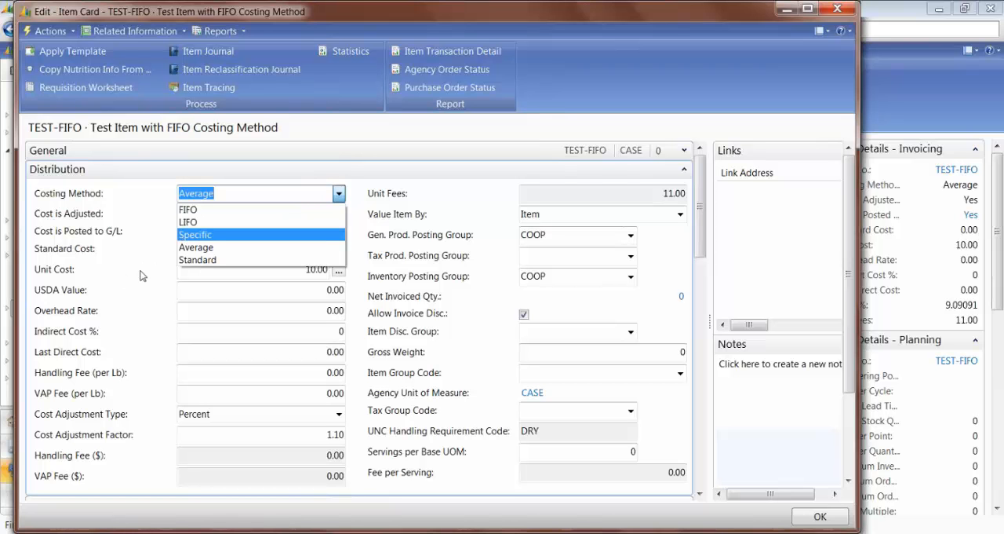
pyautogui.press('Escape')
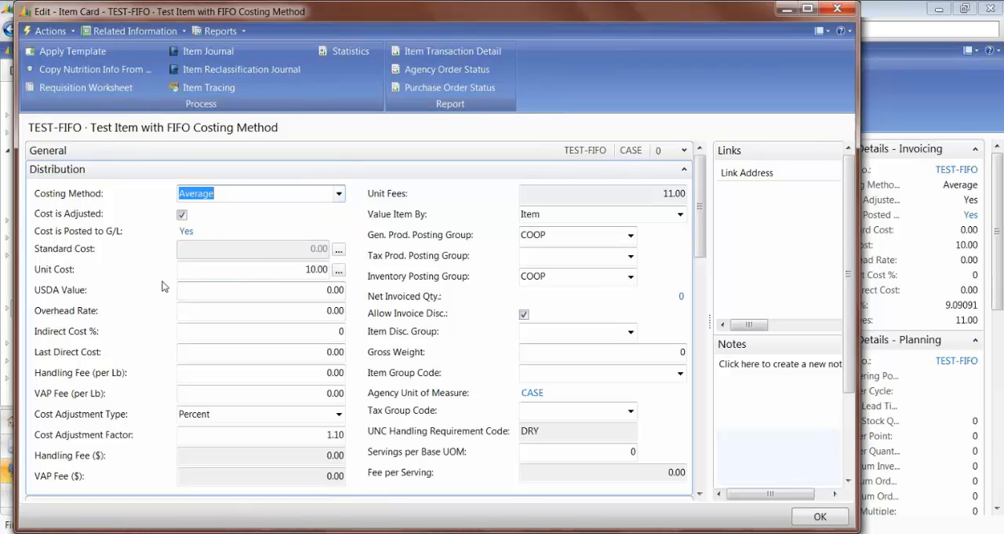
pyautogui.click(339, 193)
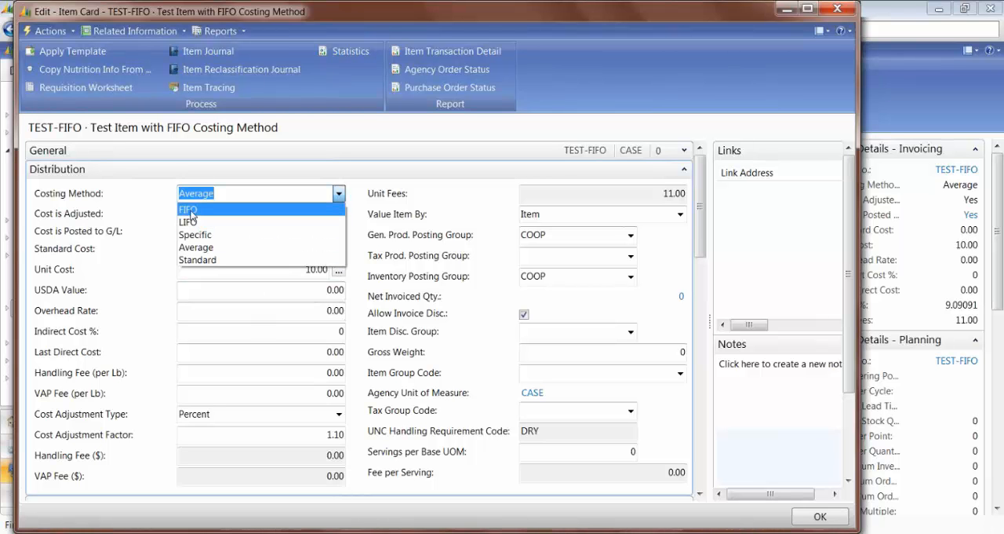
pyautogui.click(190, 210)
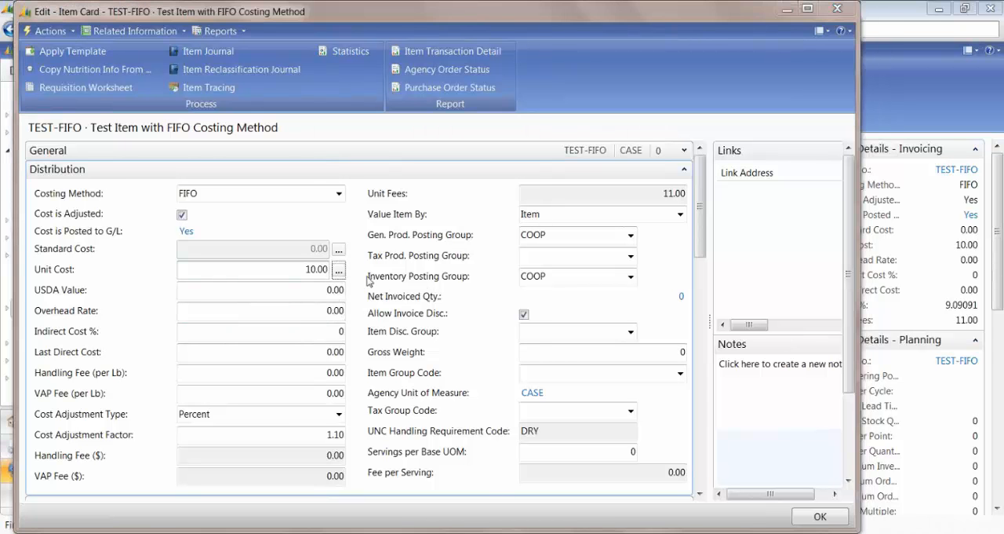
# Step: Review the average cost calculation overview and the value entries of TEST-FIFO, and close its item card
pyautogui.click(338, 269)
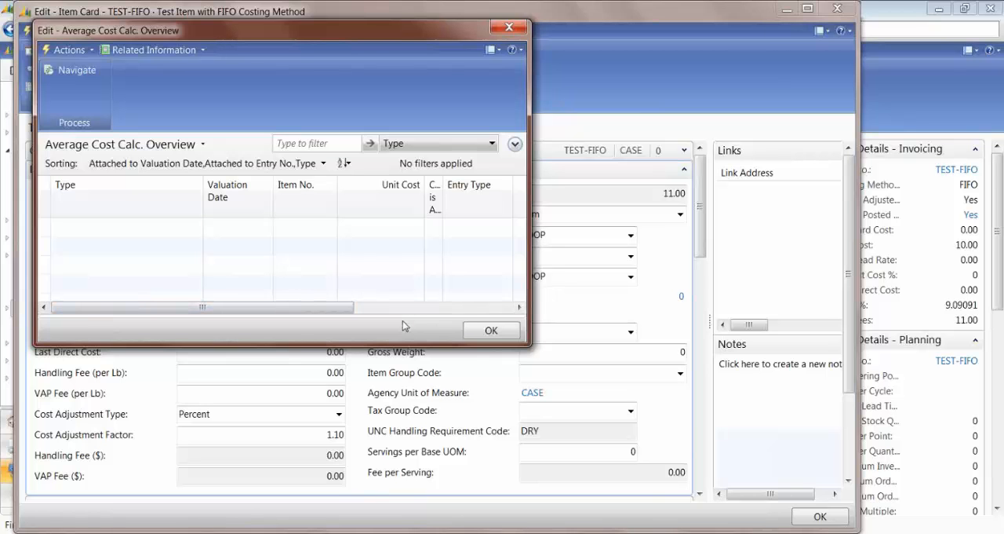
pyautogui.press('Escape')
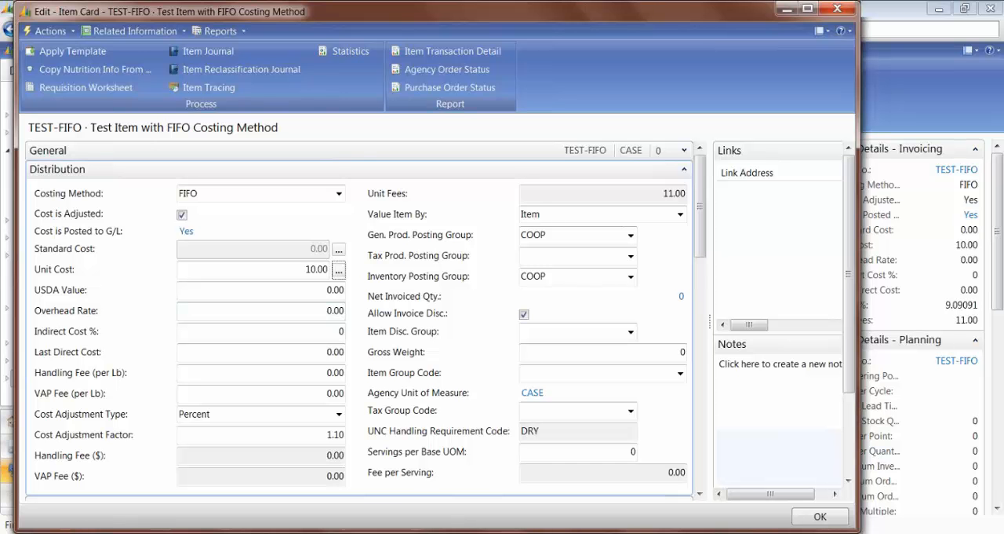
pyautogui.click(130, 32)
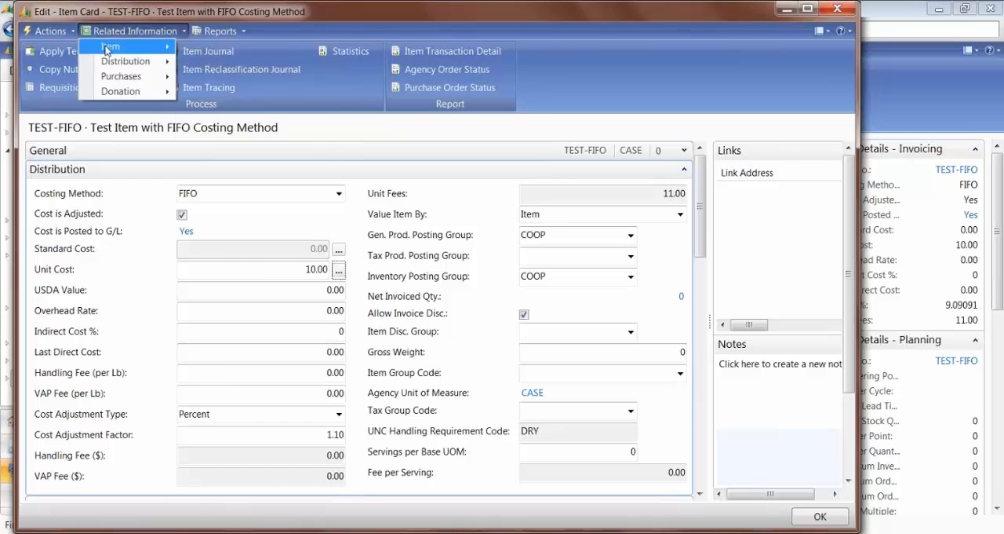
pyautogui.moveTo(126, 47)
pyautogui.moveTo(214, 33)
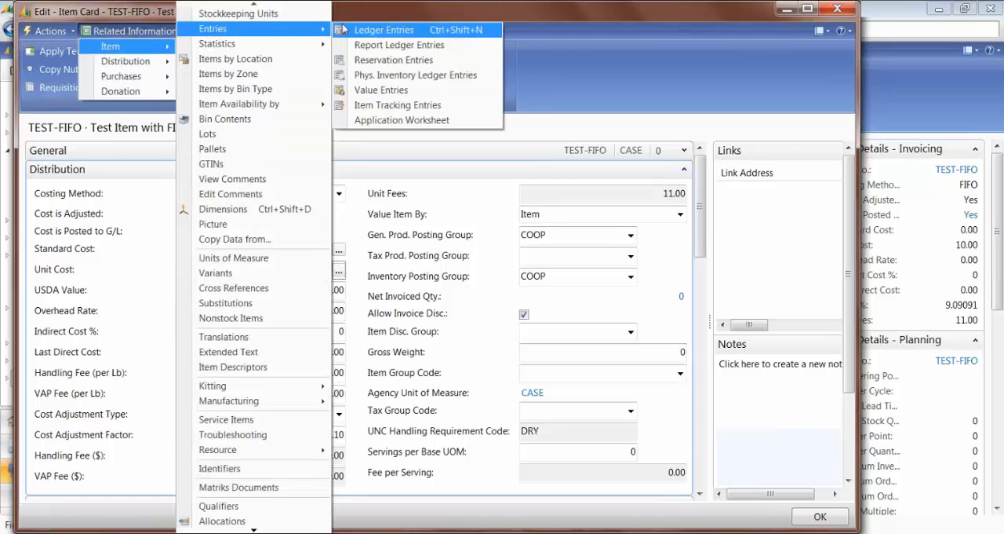
pyautogui.click(364, 87)
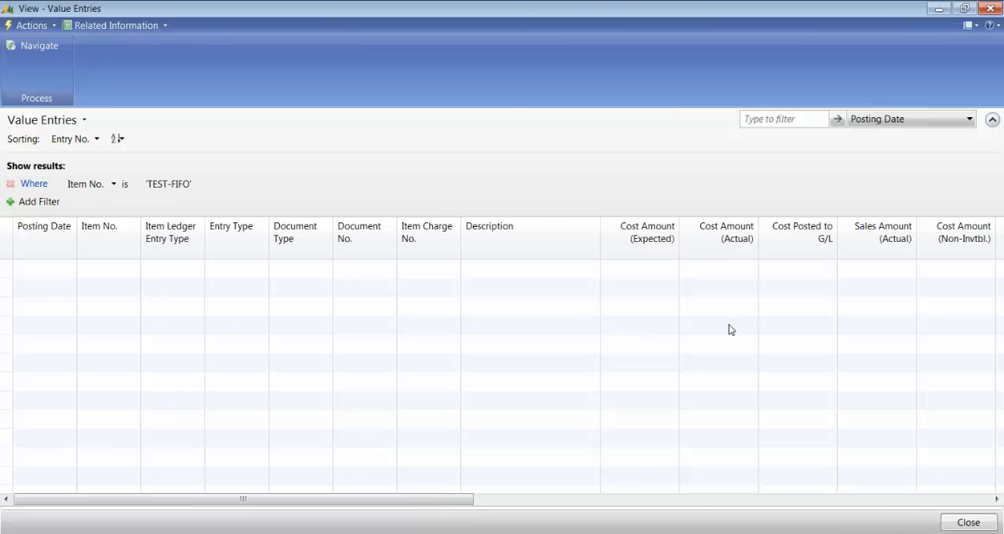
pyautogui.press('Escape')
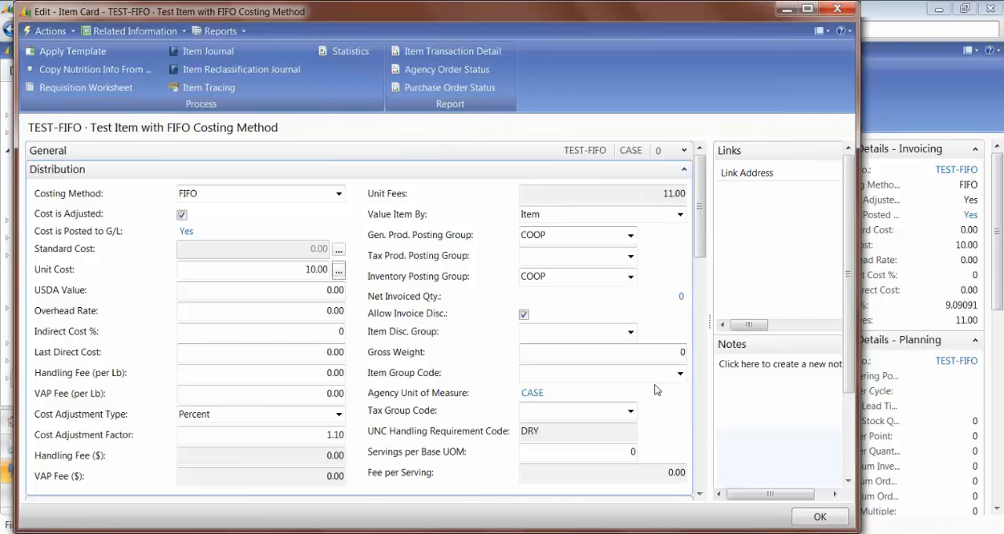
pyautogui.press('Escape')
# Step: Open the item card for TEST-STANDARD, collapse its General section and examine the Standard Cost field
pyautogui.click(328, 333)
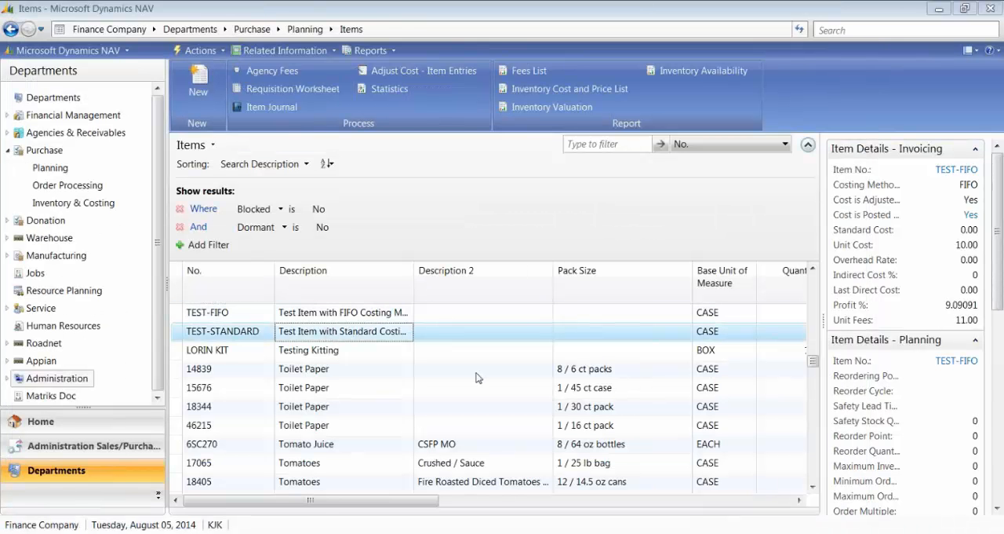
pyautogui.doubleClick(301, 333)
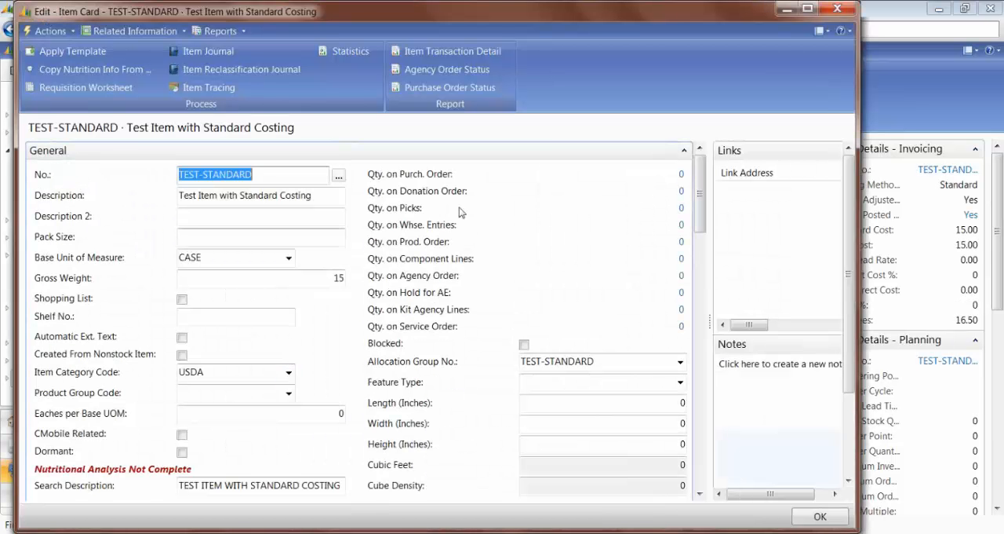
pyautogui.click(684, 150)
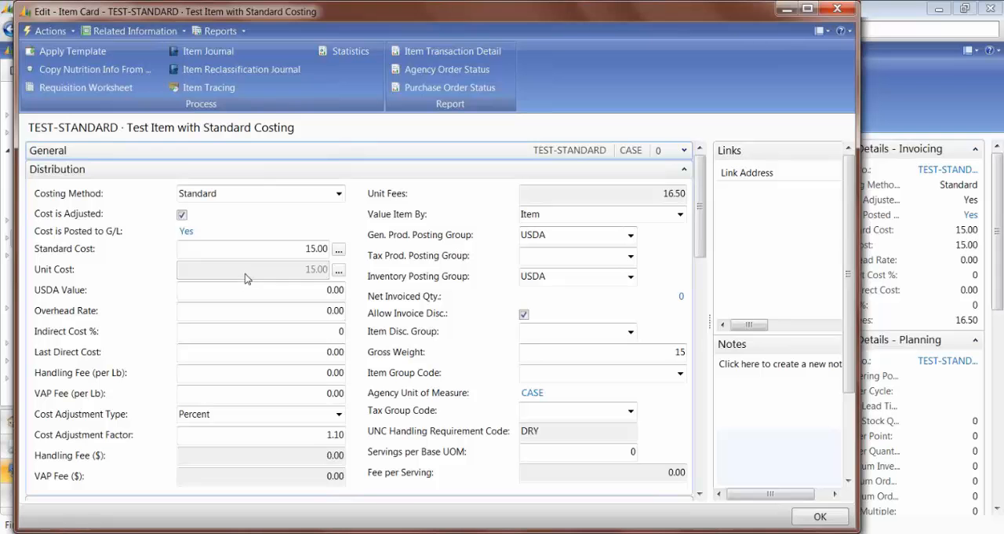
pyautogui.click(313, 248)
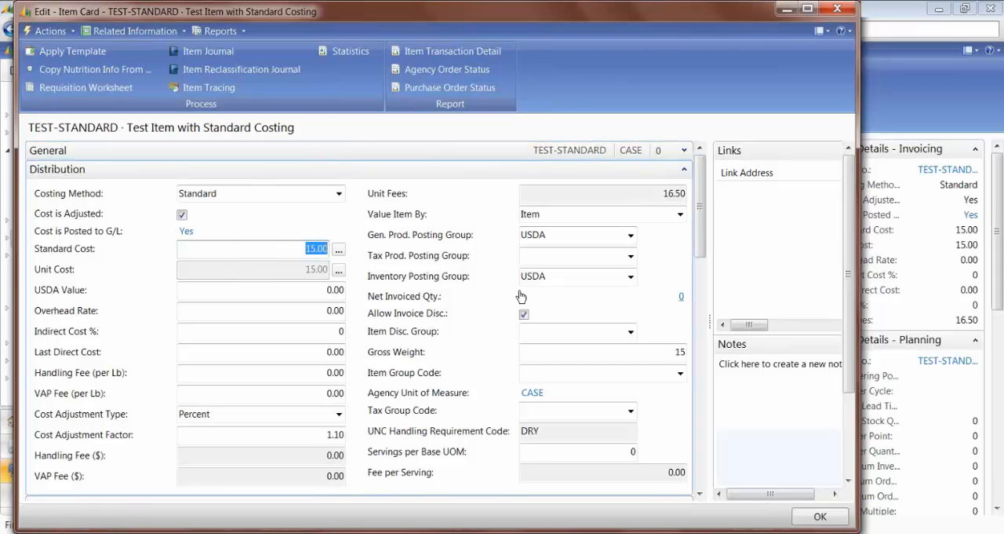
pyautogui.moveTo(269, 248); pyautogui.dragTo(333, 249)
pyautogui.click(307, 248)
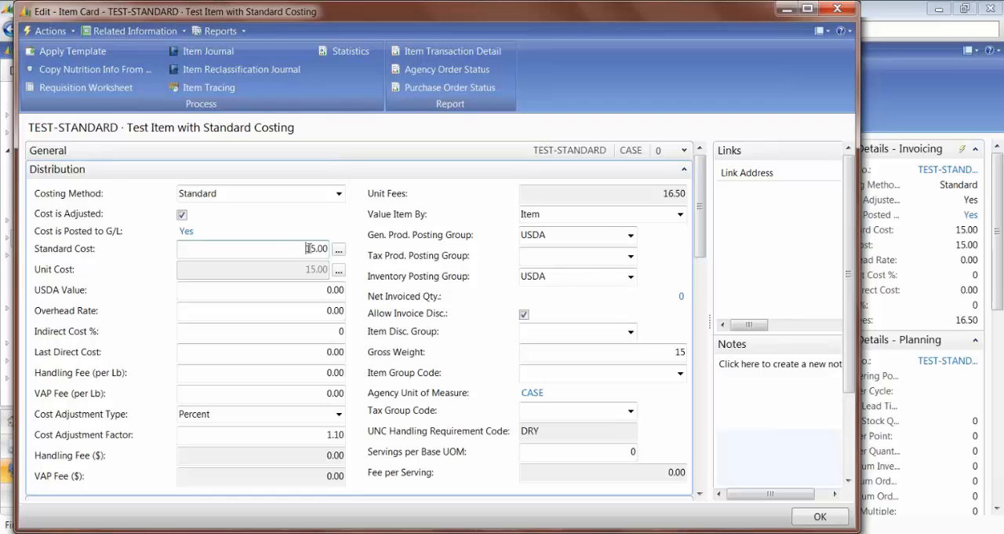
# Step: Close the TEST-STANDARD item card, and briefly view the item card of TEST-FIFO before returning to the item list
pyautogui.moveTo(306, 248); pyautogui.dragTo(331, 249)
pyautogui.press('Escape')
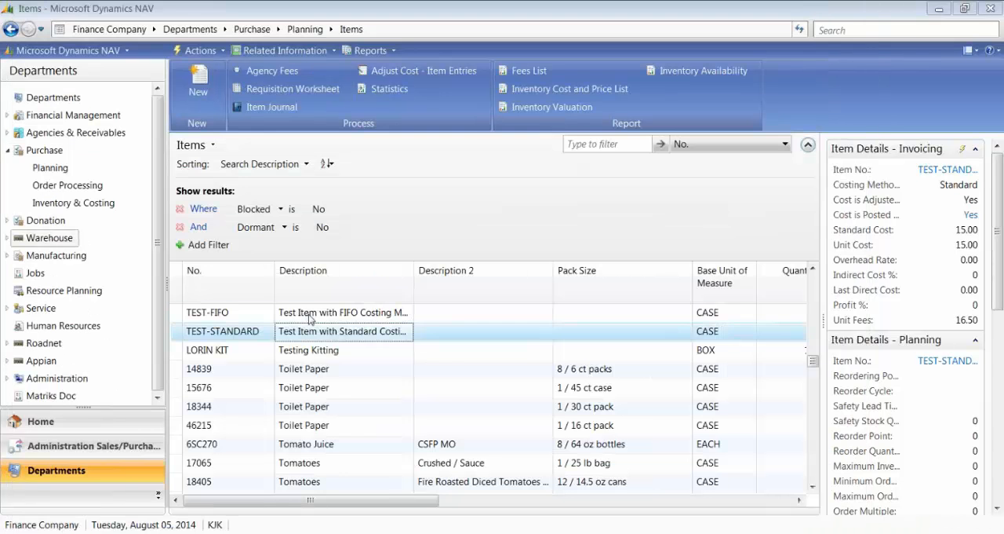
pyautogui.click(308, 314)
pyautogui.doubleClick(350, 355)
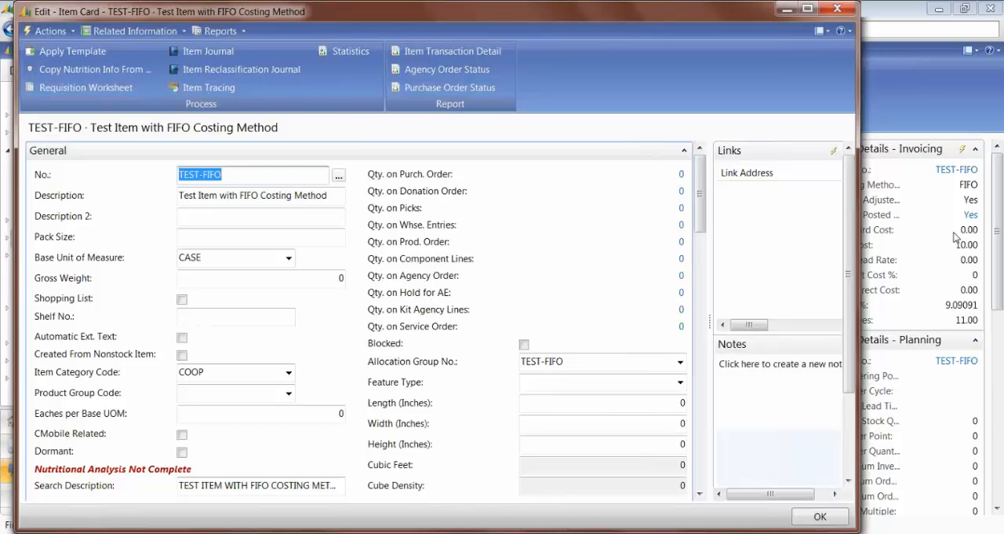
pyautogui.press('Escape')
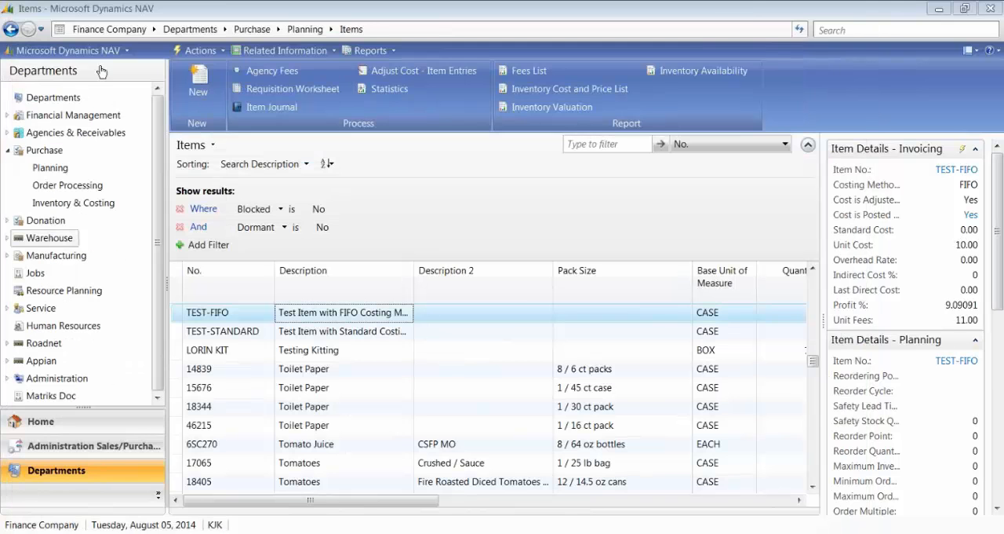
# Step: Search for Inventory Setup, open the entry under Financial Management and examine its Automatic Cost Posting option
pyautogui.click(880, 27)
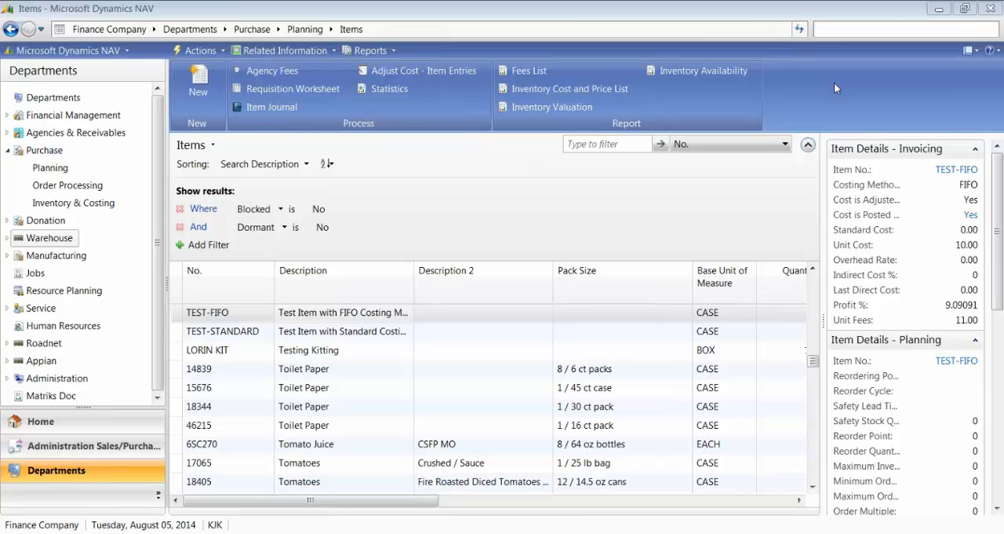
pyautogui.write('In')
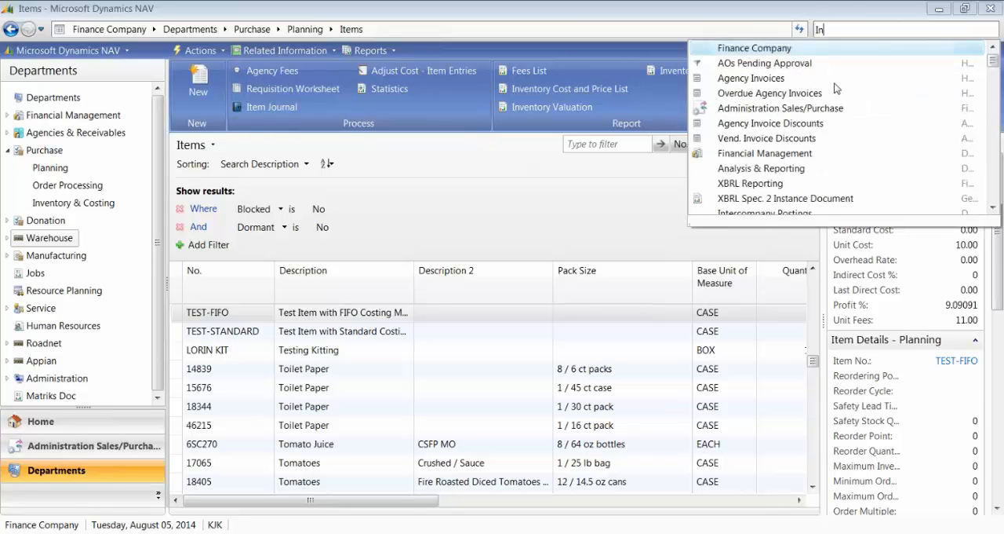
pyautogui.write('ventory Setup')
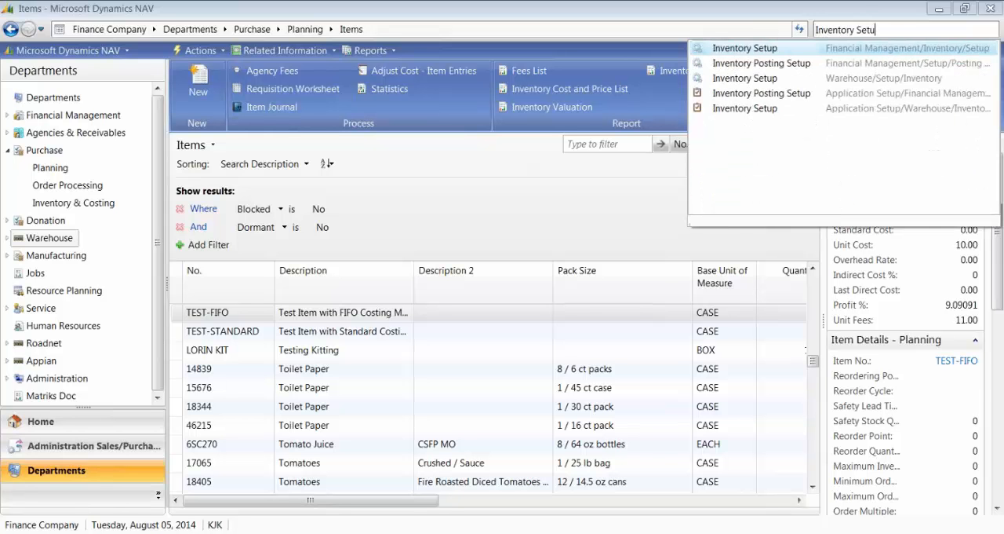
pyautogui.click(765, 51)
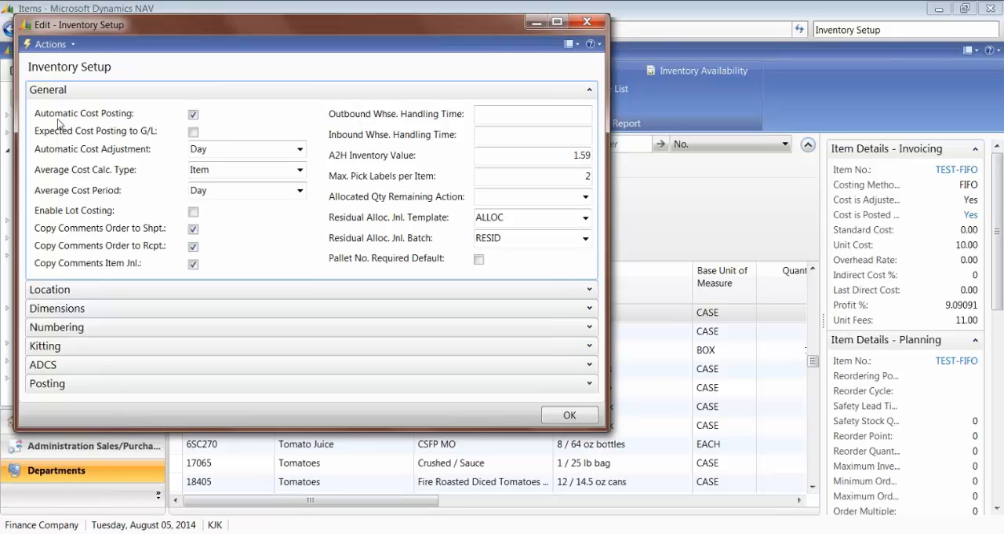
pyautogui.click(193, 115)
# Step: Switch to Inventory Costing in NAV 2013.pdf in Adobe Reader and examine the Automatic Cost Adjustment section with its option descriptions
pyautogui.click(396, 533)
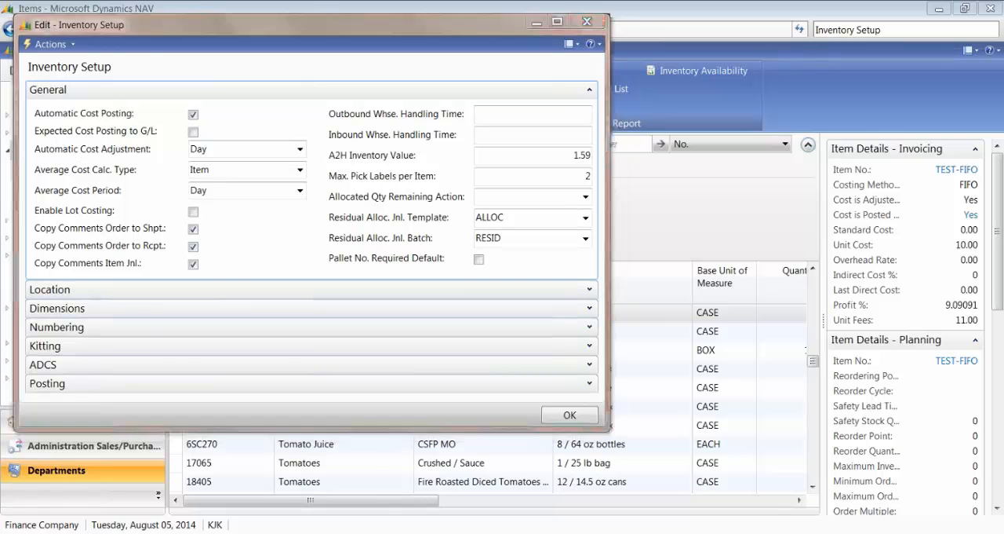
pyautogui.scroll(-10, 299, 385)
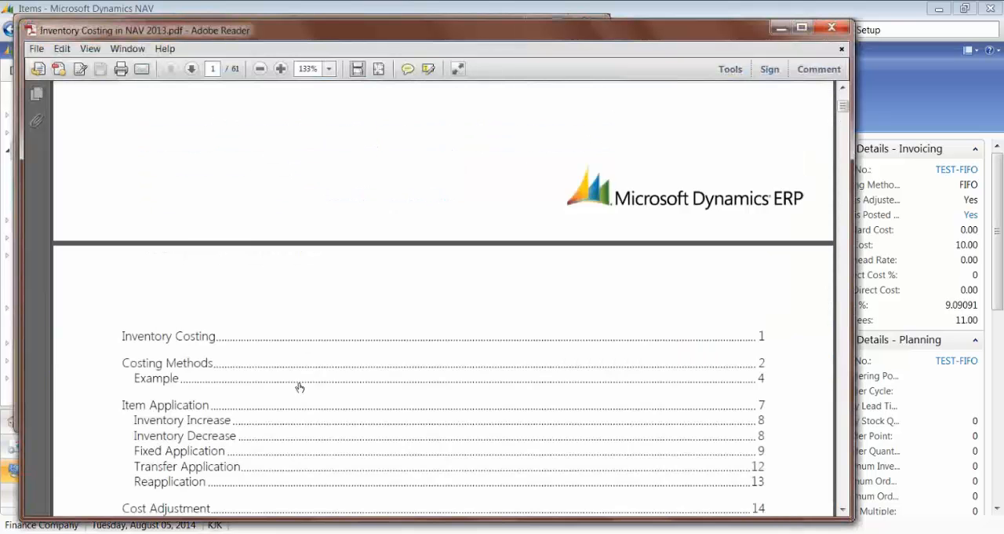
pyautogui.scroll(-10, 301, 388)
pyautogui.scroll(-15, 299, 389)
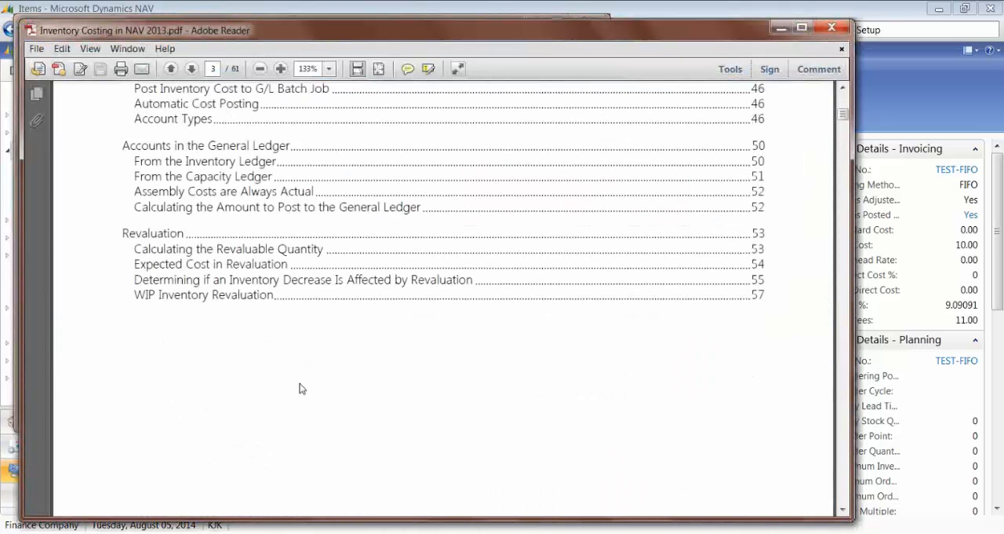
pyautogui.scroll(-10, 300, 386)
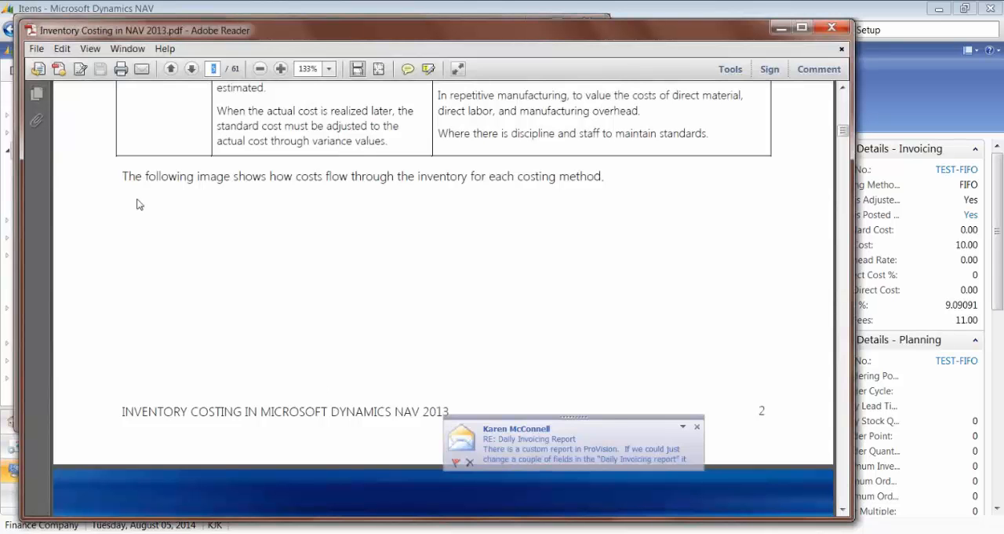
pyautogui.click(697, 428)
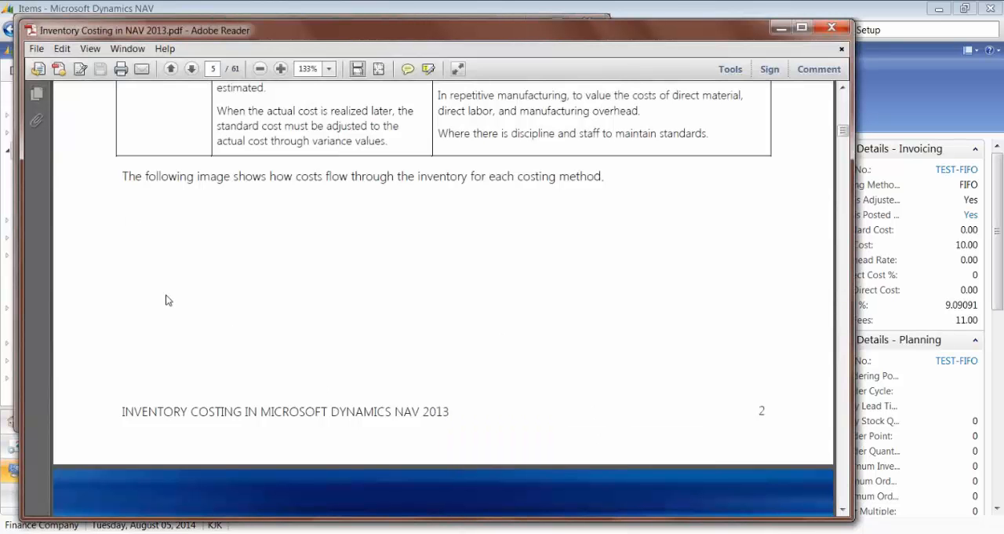
pyautogui.scroll(-15, 560, 433)
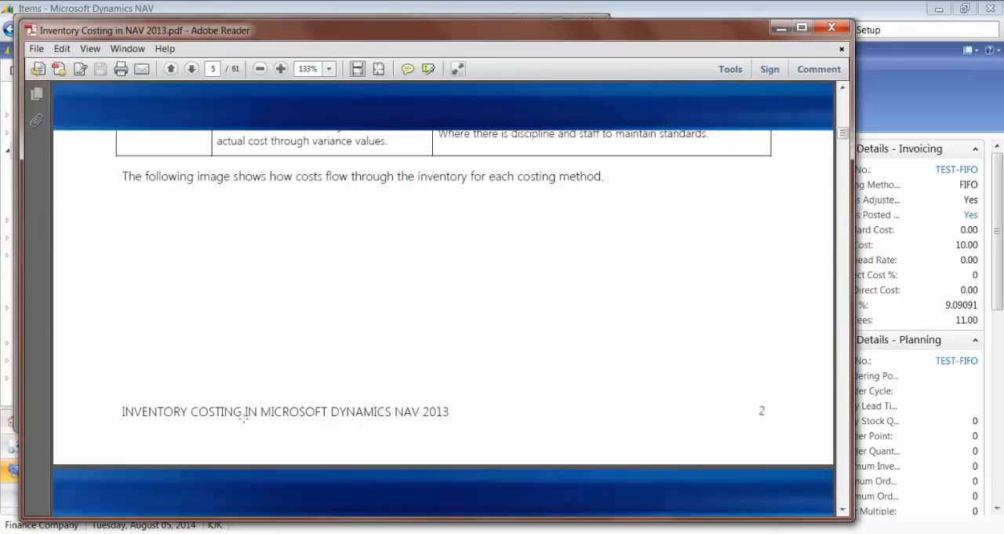
pyautogui.scroll(-8, 240, 421)
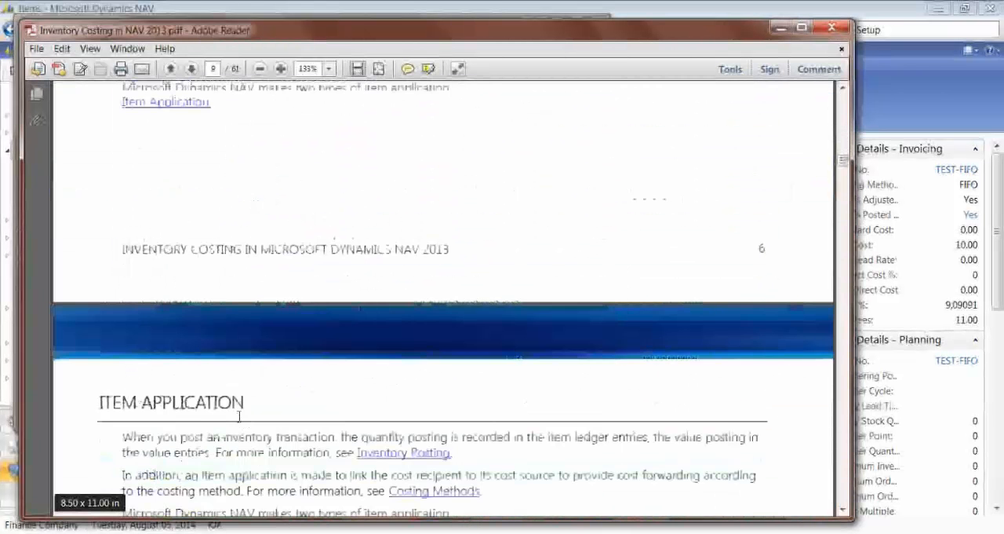
pyautogui.scroll(-10, 240, 422)
pyautogui.scroll(-8, 240, 416)
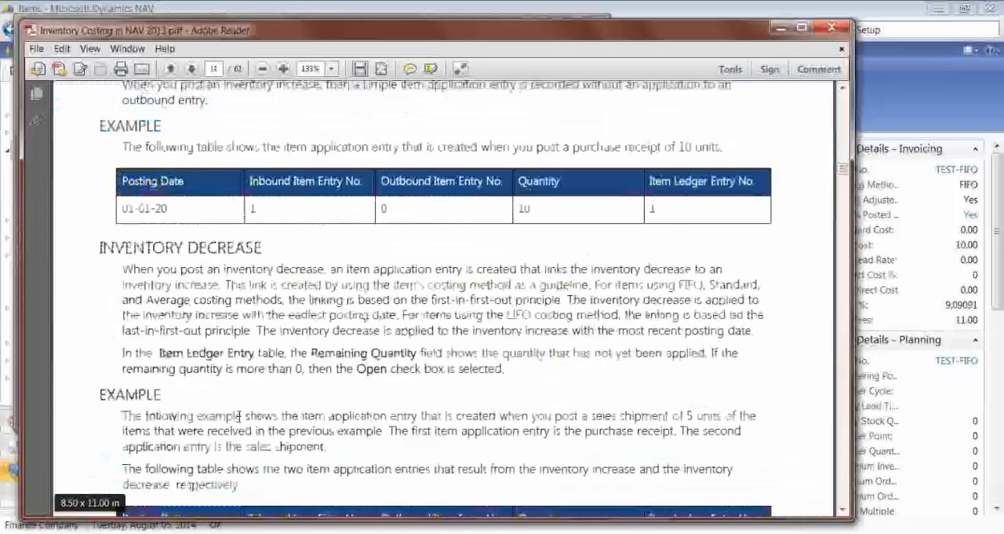
pyautogui.scroll(-12, 239, 420)
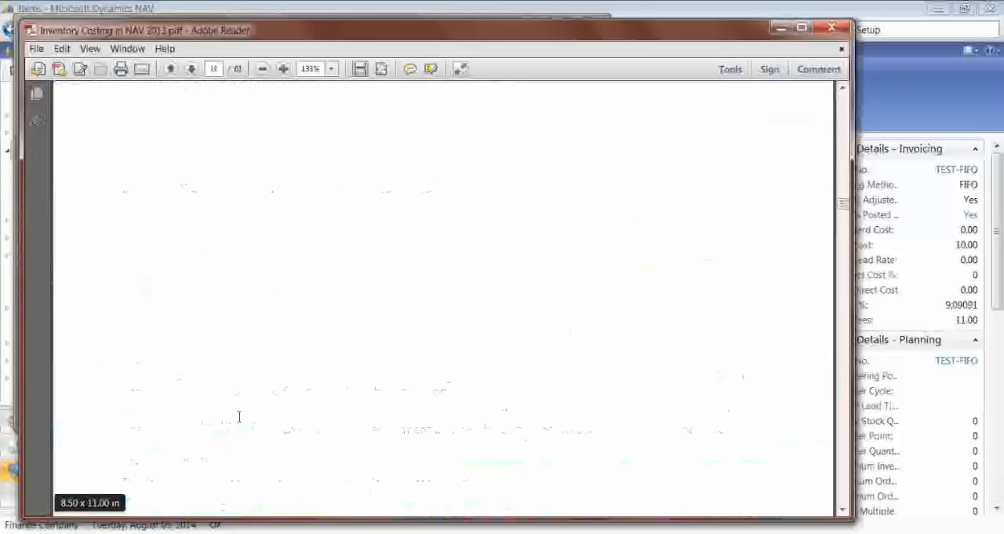
pyautogui.scroll(-5, 240, 420)
pyautogui.scroll(-10, 240, 417)
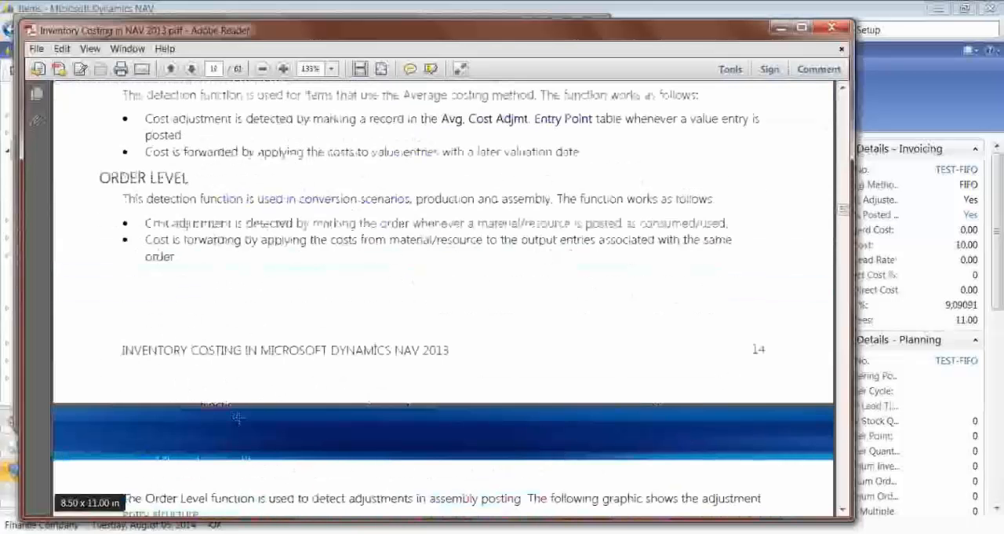
pyautogui.scroll(-10, 240, 416)
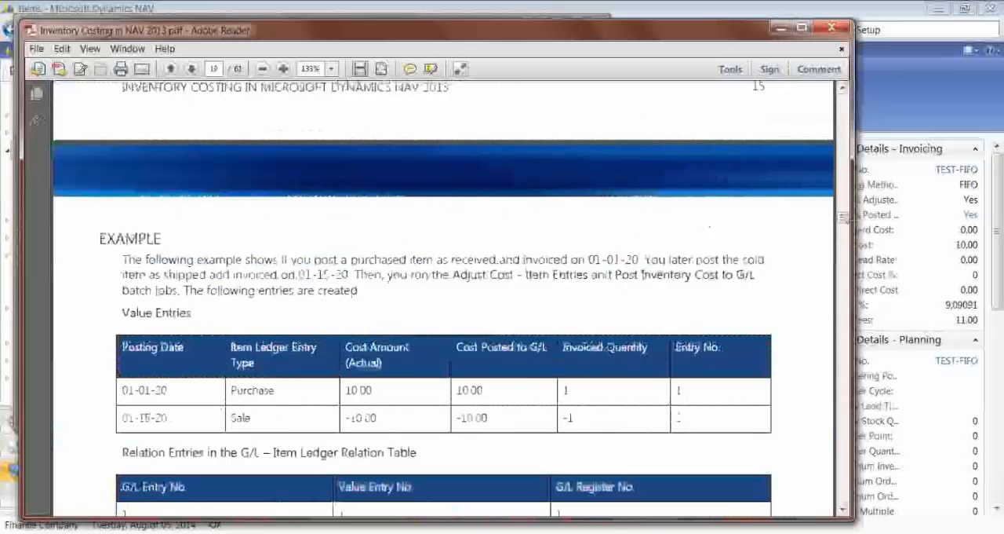
pyautogui.moveTo(844, 220); pyautogui.dragTo(845, 229)
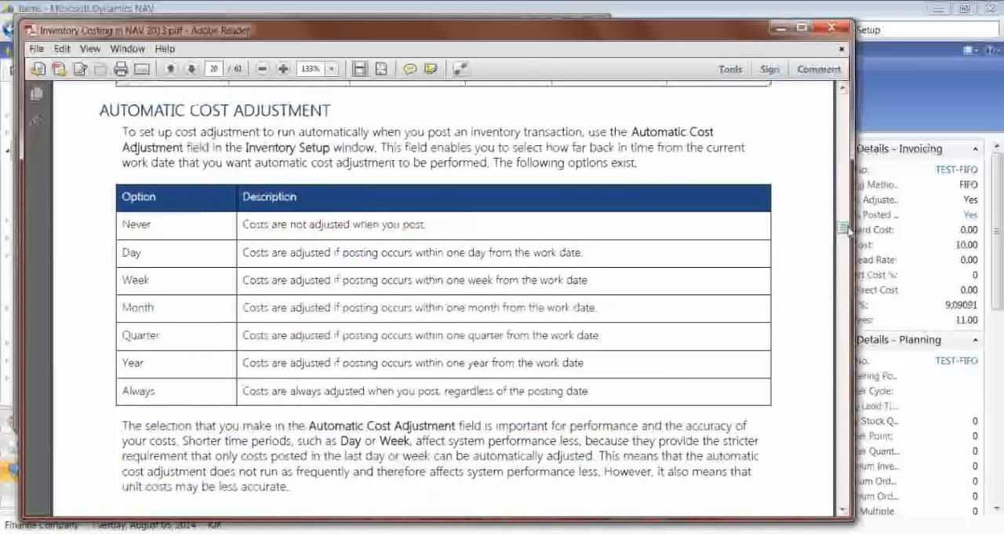
pyautogui.moveTo(845, 227); pyautogui.dragTo(846, 227)
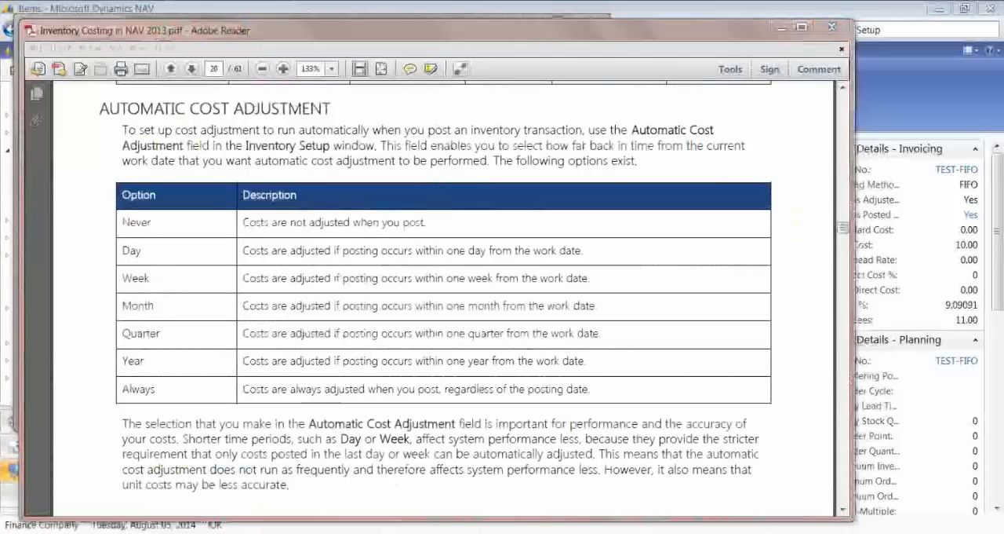
# Step: Return to Inventory Setup in Microsoft Dynamics NAV, view the Automatic Cost Adjustment choices and minimize the window to compare with the PDF
pyautogui.moveTo(297, 518)
pyautogui.click(369, 471)
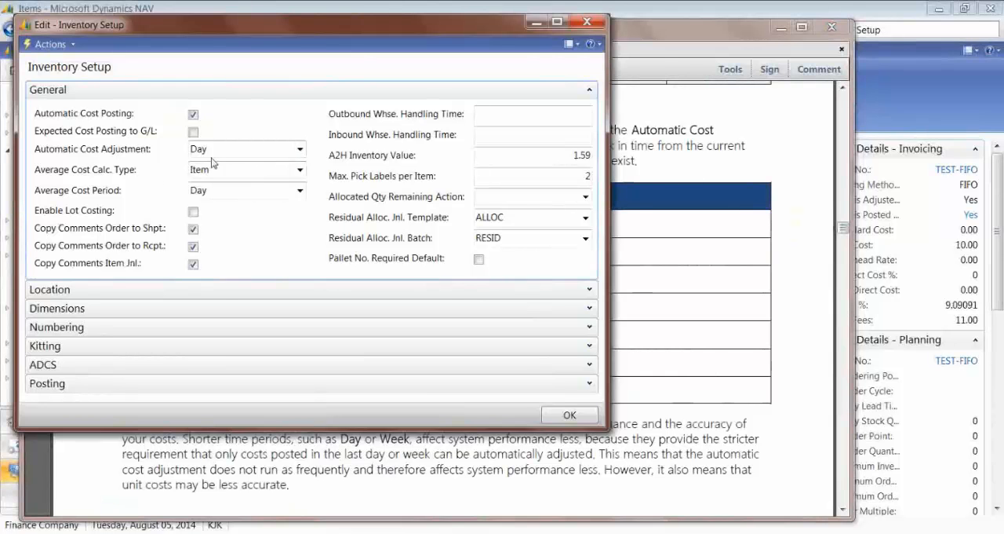
pyautogui.click(299, 150)
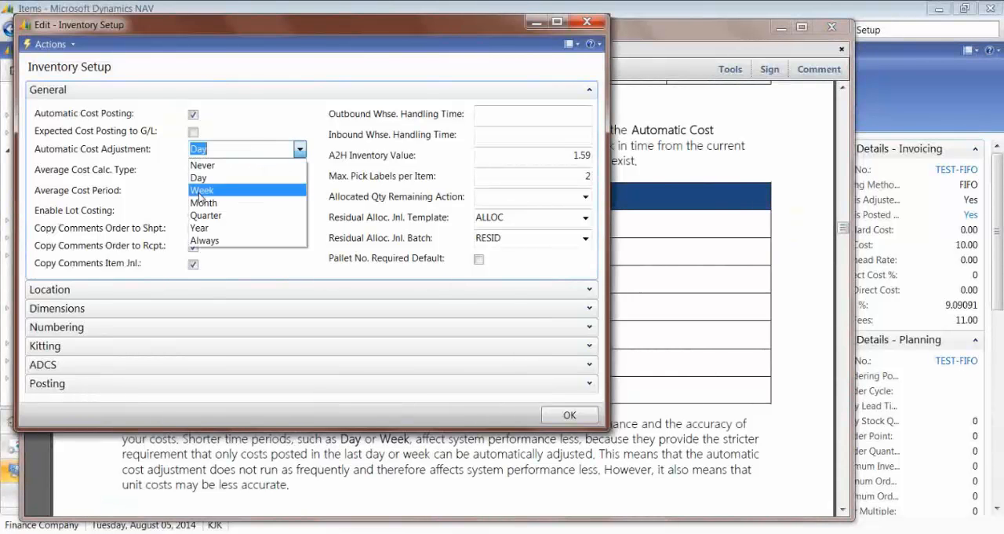
pyautogui.click(539, 25)
pyautogui.click(542, 27)
pyautogui.click(539, 24)
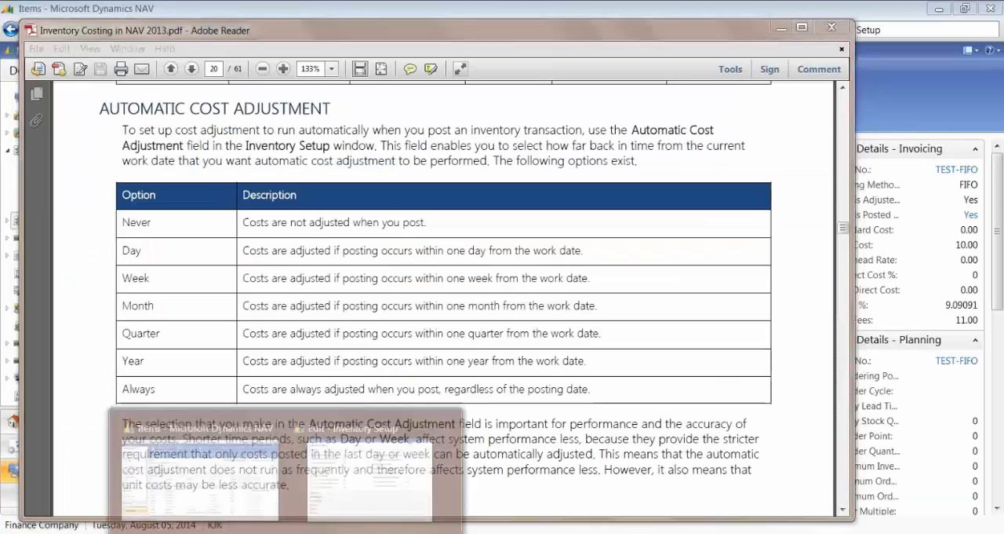
# Step: Bring Inventory Setup back and review the choices for Automatic Cost Adjustment, keeping it on Day
pyautogui.click(337, 492)
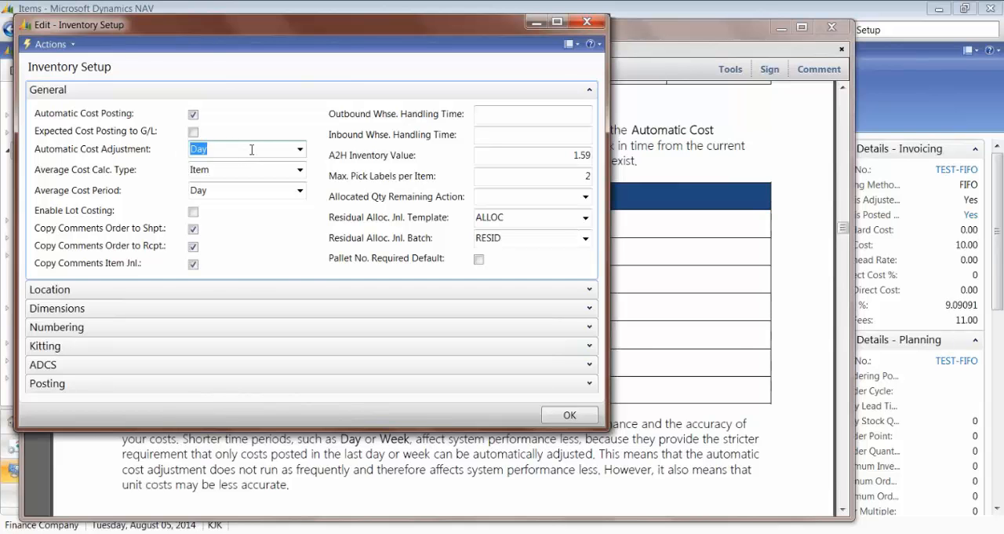
pyautogui.click(249, 150)
pyautogui.doubleClick(211, 150)
pyautogui.click(298, 149)
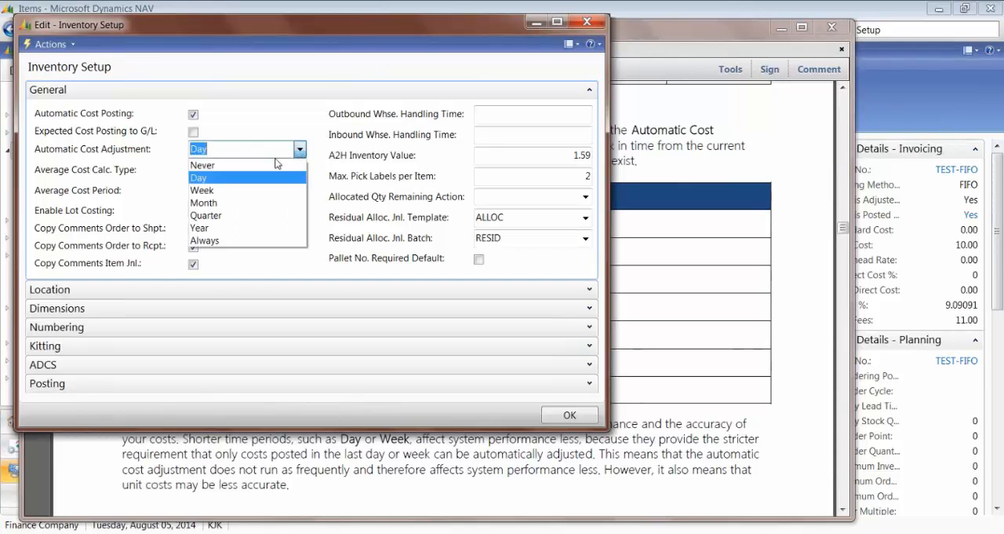
pyautogui.click(224, 148)
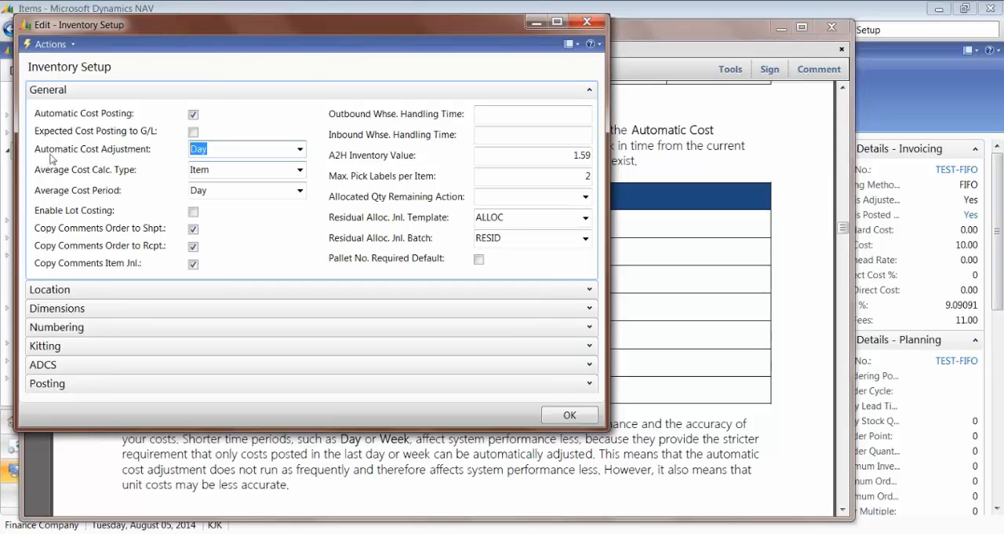
pyautogui.moveTo(229, 148); pyautogui.dragTo(173, 151)
# Step: Examine the available choices for Average Cost Calc. Type and Average Cost Period without changing them
pyautogui.click(300, 170)
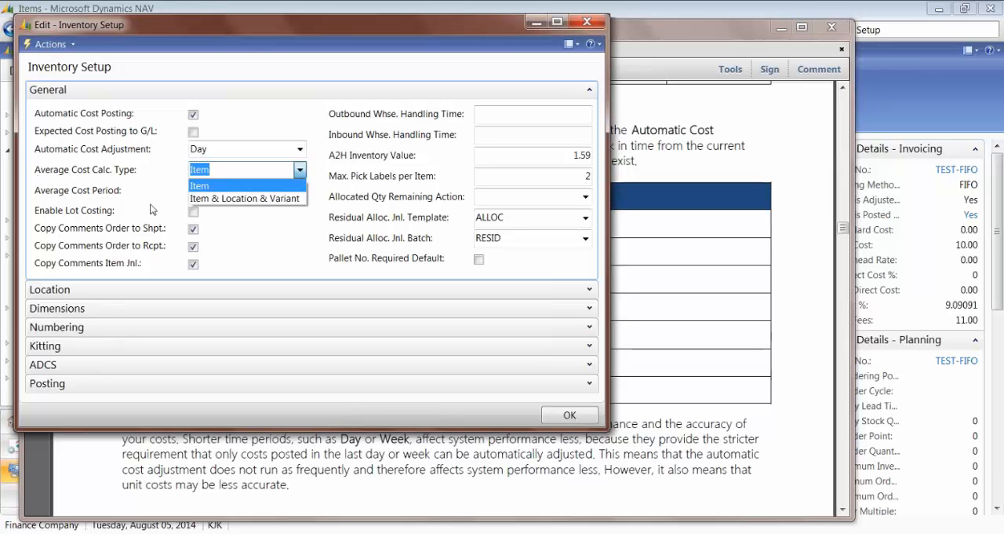
pyautogui.click(201, 170)
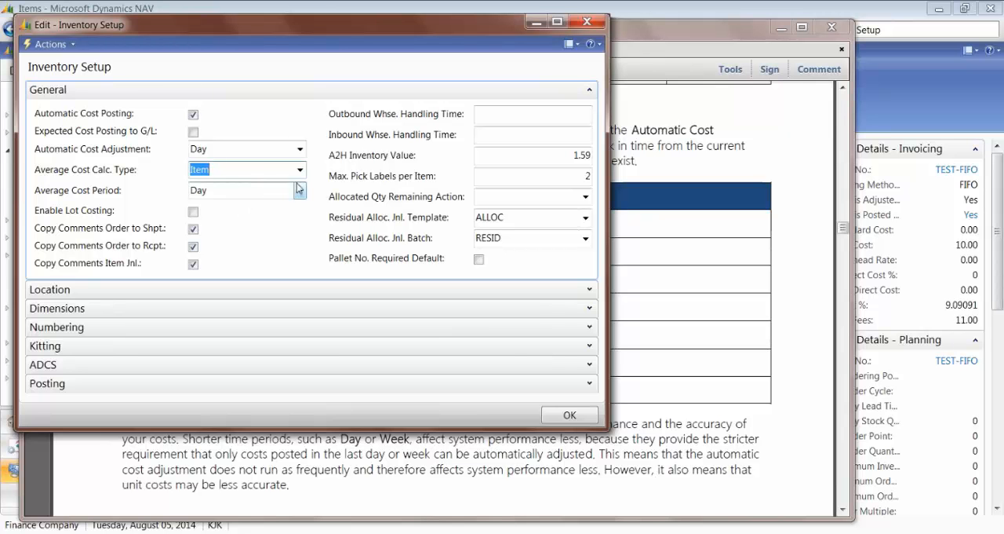
pyautogui.click(300, 190)
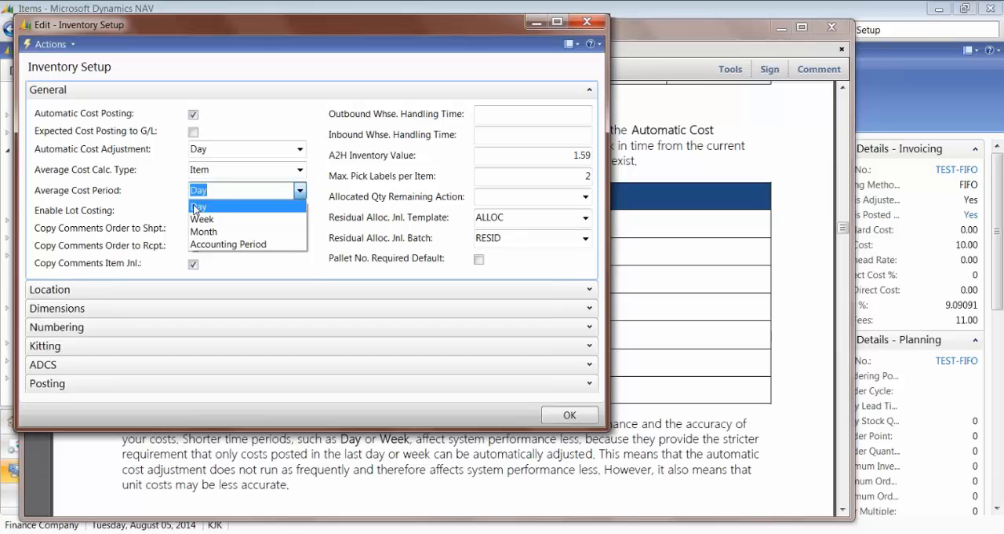
pyautogui.click(253, 149)
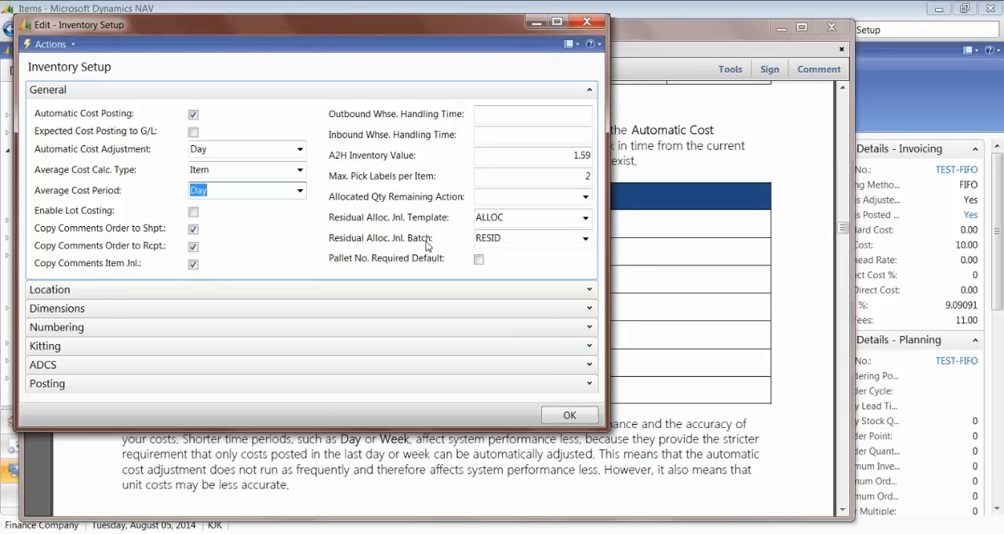
# Step: Minimize Inventory Setup and the costing PDF, and open the Purchase Orders list from the Purchase department's Order Processing area
pyautogui.click(537, 23)
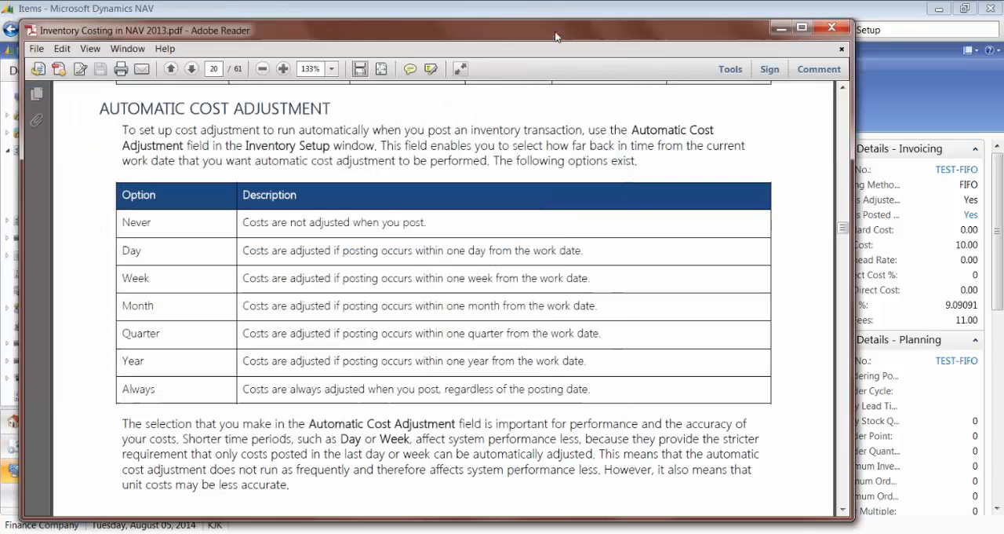
pyautogui.click(779, 28)
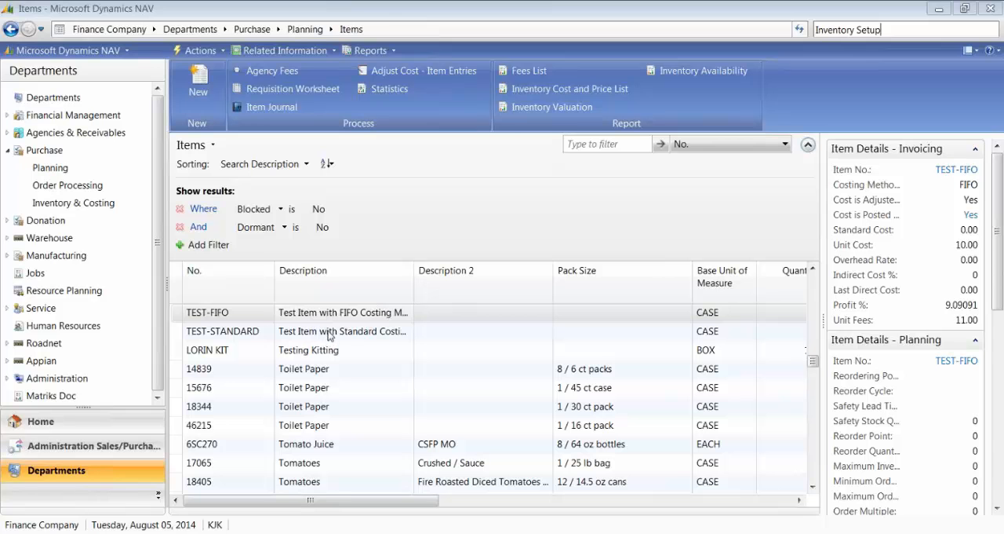
pyautogui.click(55, 187)
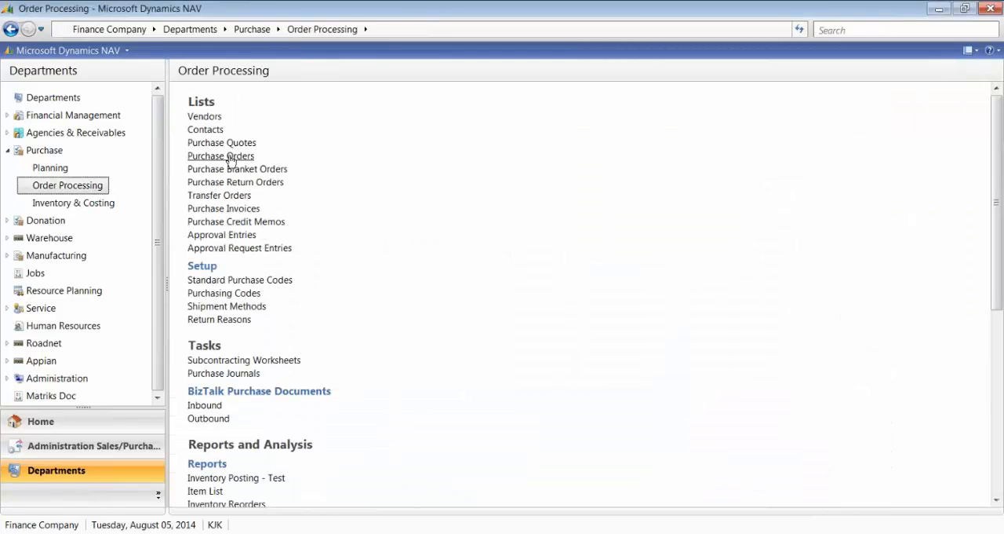
pyautogui.click(229, 158)
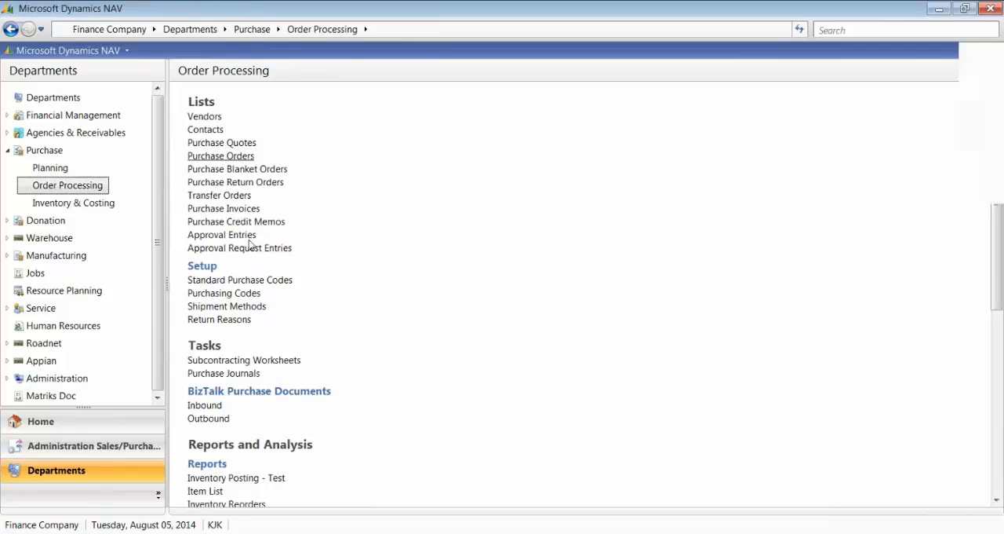
pyautogui.click(173, 355)
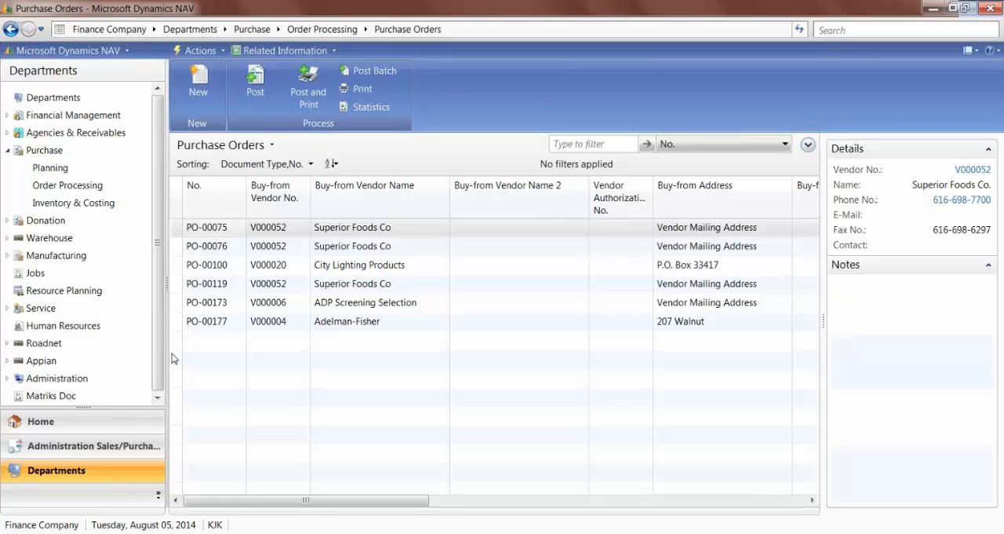
# Step: Open the TEST-FIFO item card from Purchase Planning and check its Unit Cost and Last Direct Cost
pyautogui.click(49, 170)
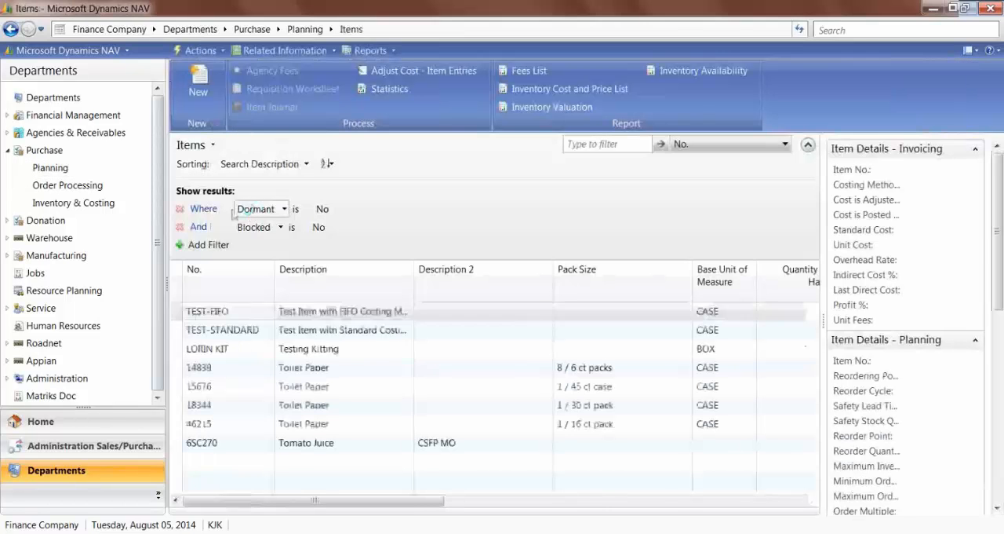
pyautogui.click(203, 314)
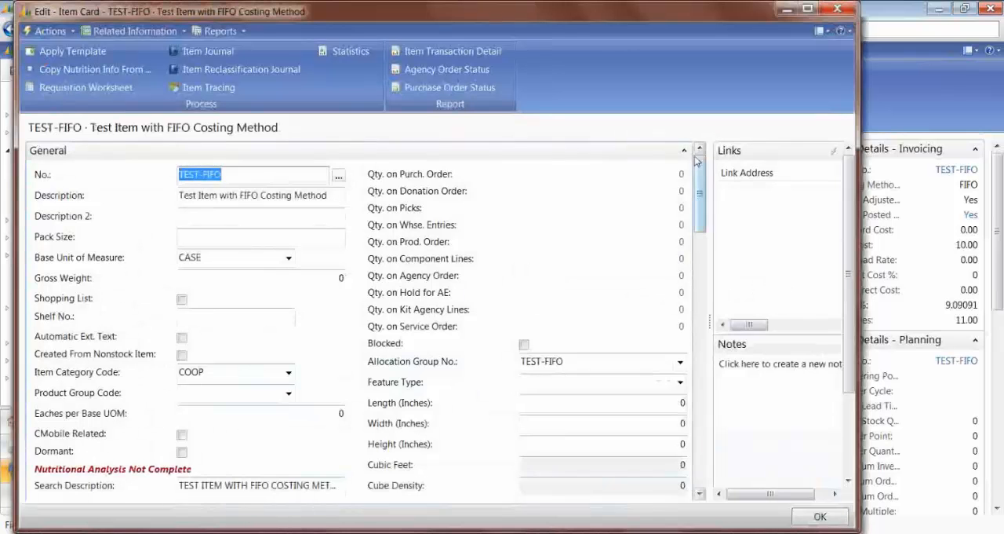
pyautogui.click(684, 150)
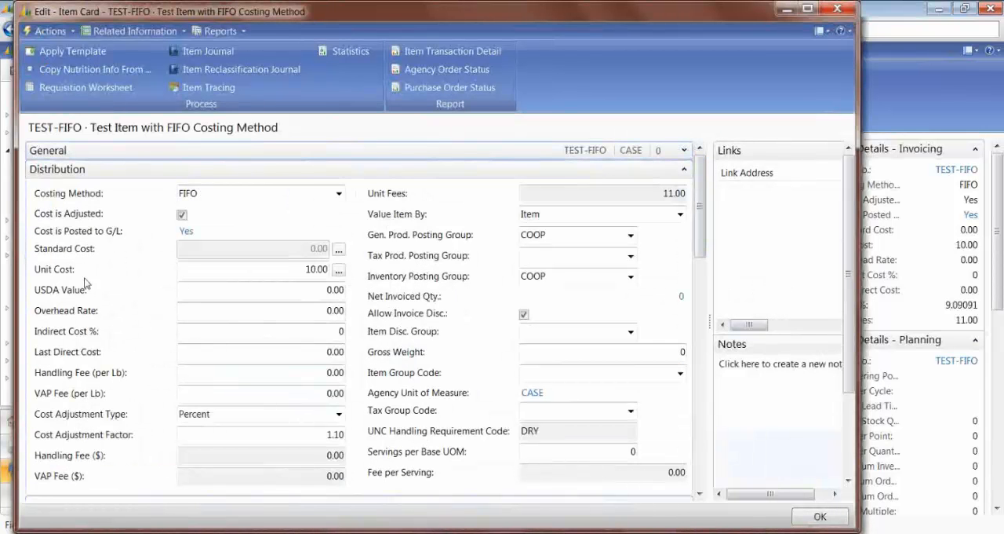
pyautogui.click(271, 268)
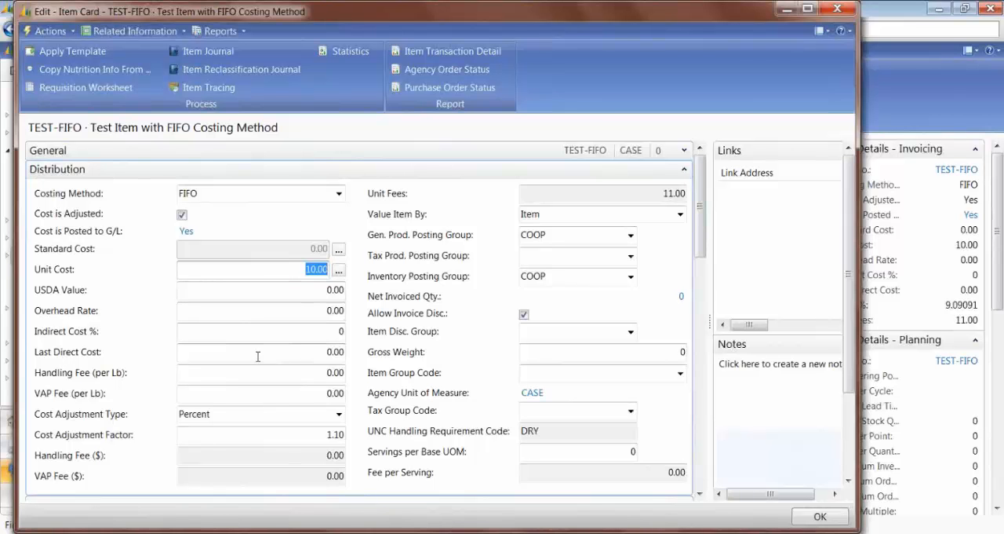
pyautogui.click(286, 352)
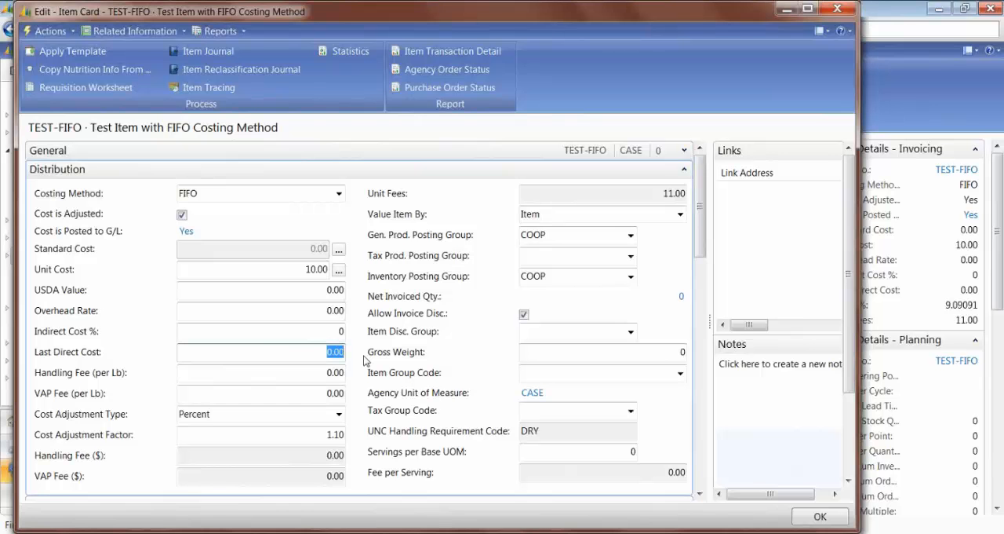
pyautogui.press('Escape')
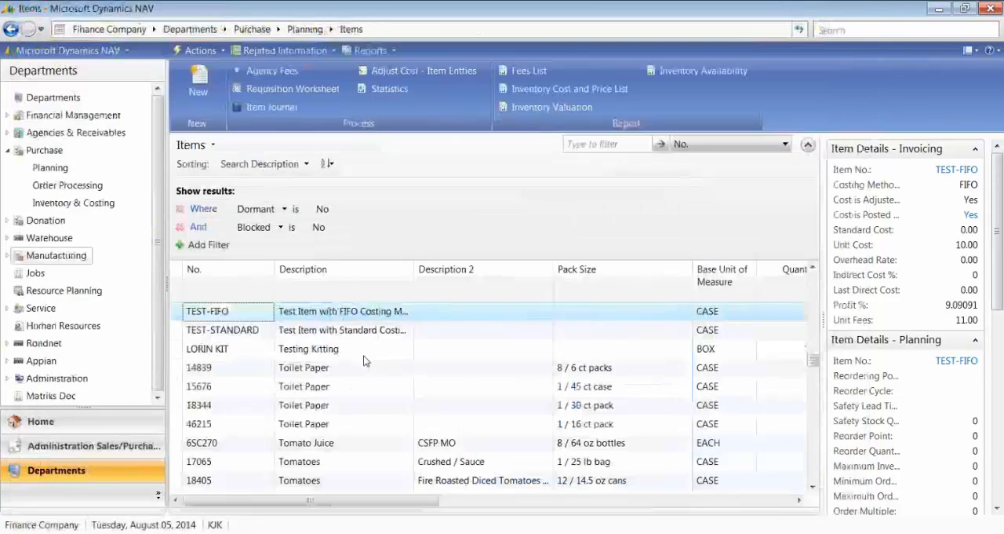
# Step: Create a new purchase order from the Purchase department's Order Processing area with Cargo-Master, LLC as the buy-from vendor
pyautogui.click(68, 185)
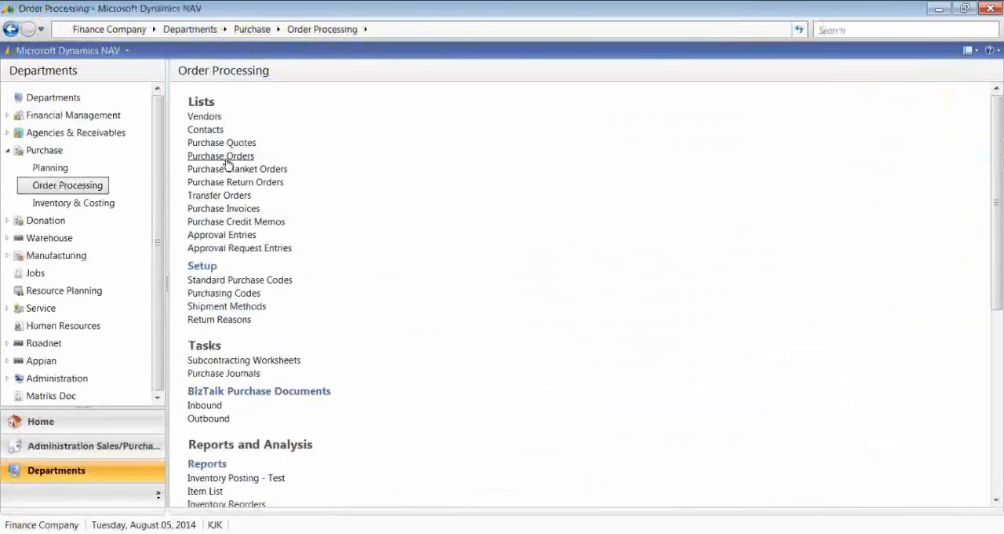
pyautogui.click(227, 162)
pyautogui.click(172, 352)
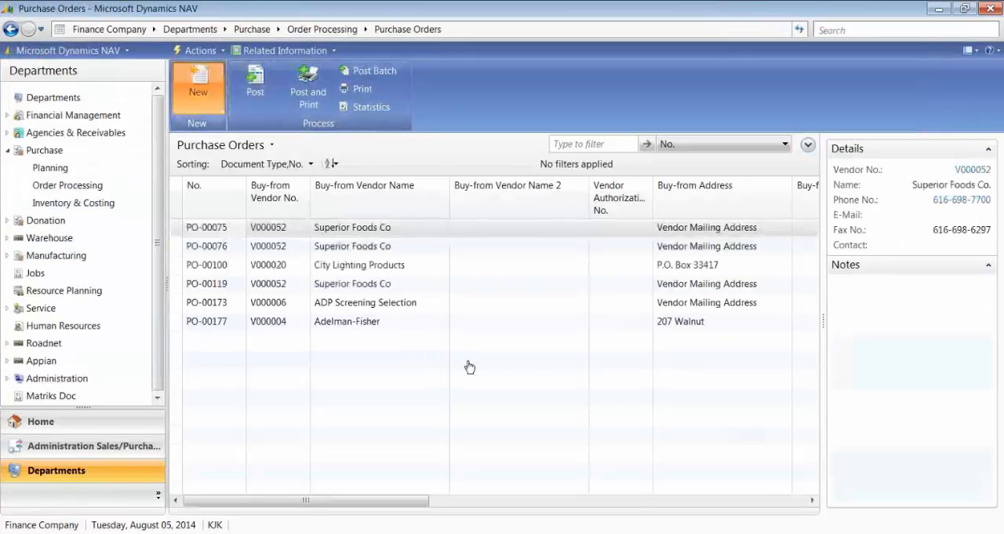
pyautogui.click(198, 105)
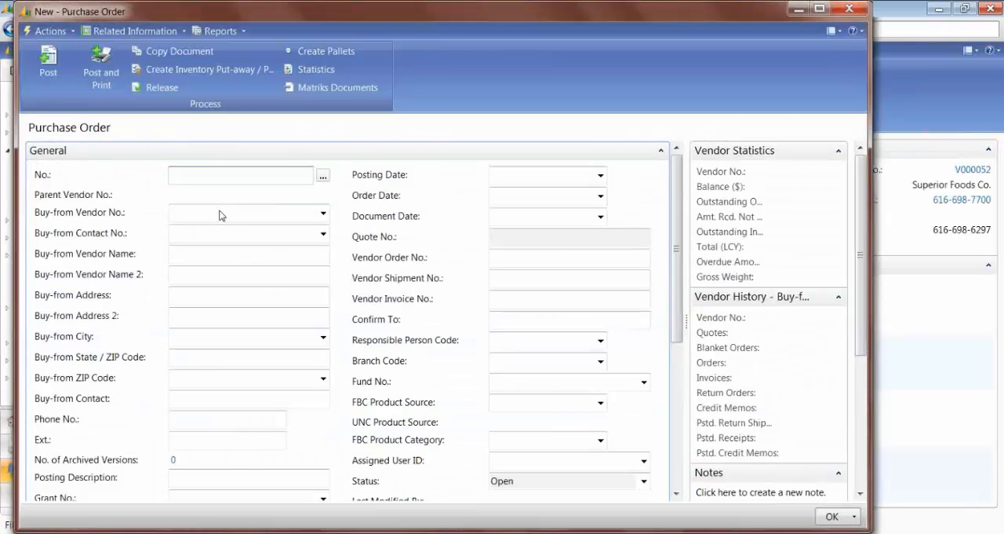
pyautogui.click(179, 210)
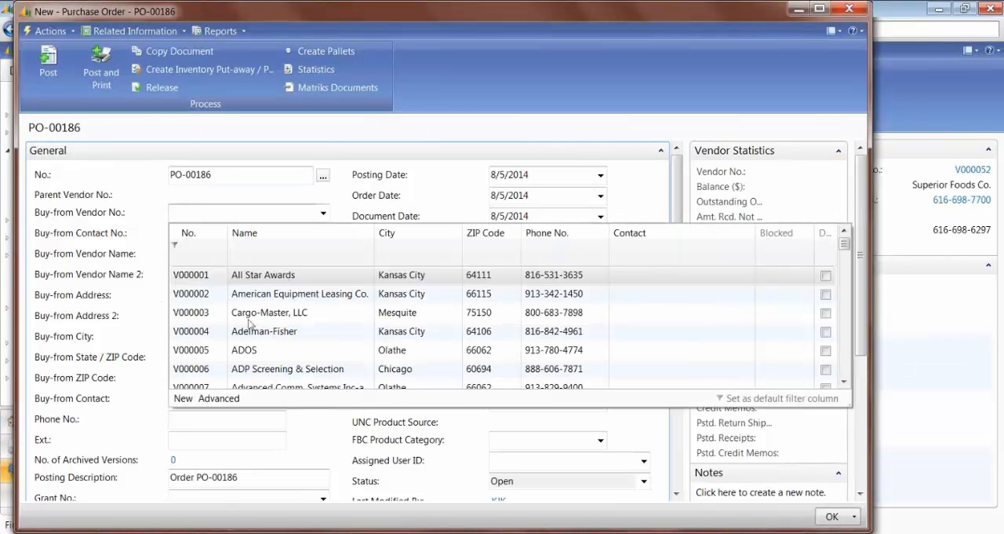
pyautogui.click(240, 322)
pyautogui.press('Tab')
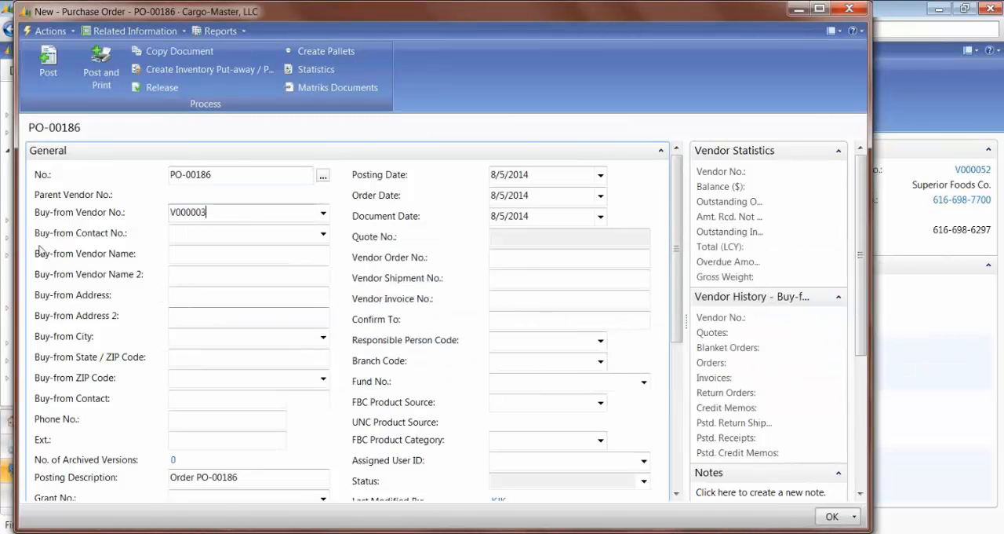
# Step: Set both the FBC Product Source and the FBC Product Category of the purchase order to COOP
pyautogui.click(496, 400)
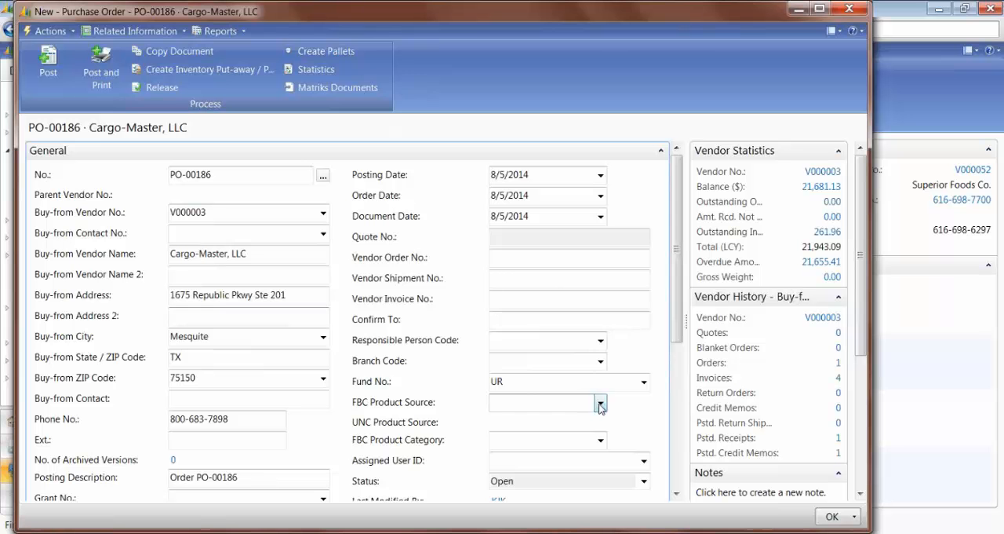
pyautogui.click(600, 403)
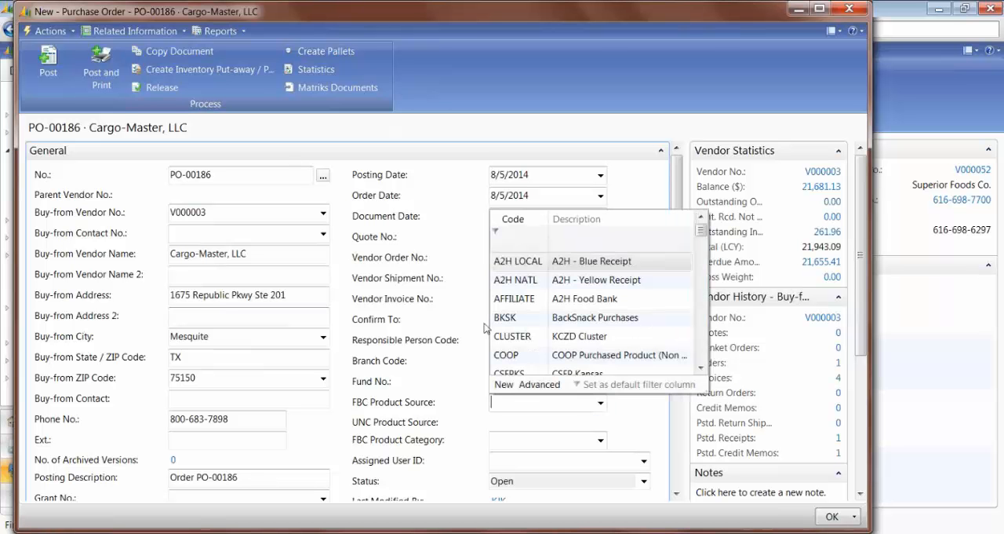
pyautogui.click(518, 355)
pyautogui.press('Tab')
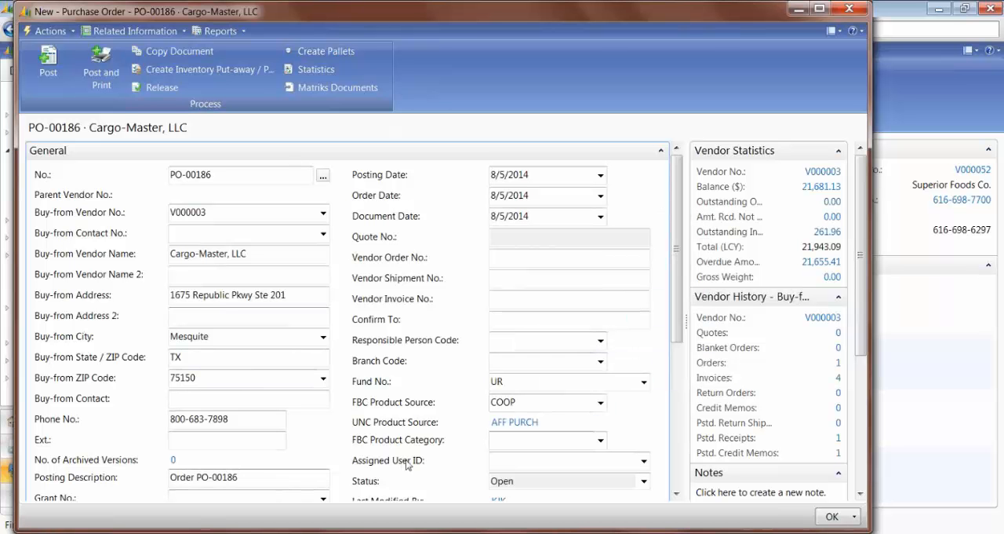
pyautogui.click(601, 440)
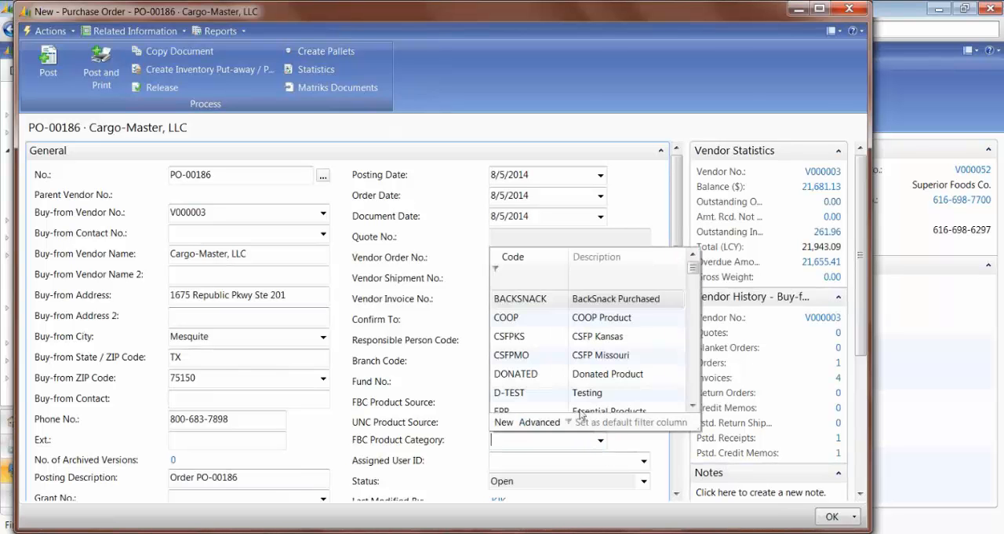
pyautogui.click(519, 318)
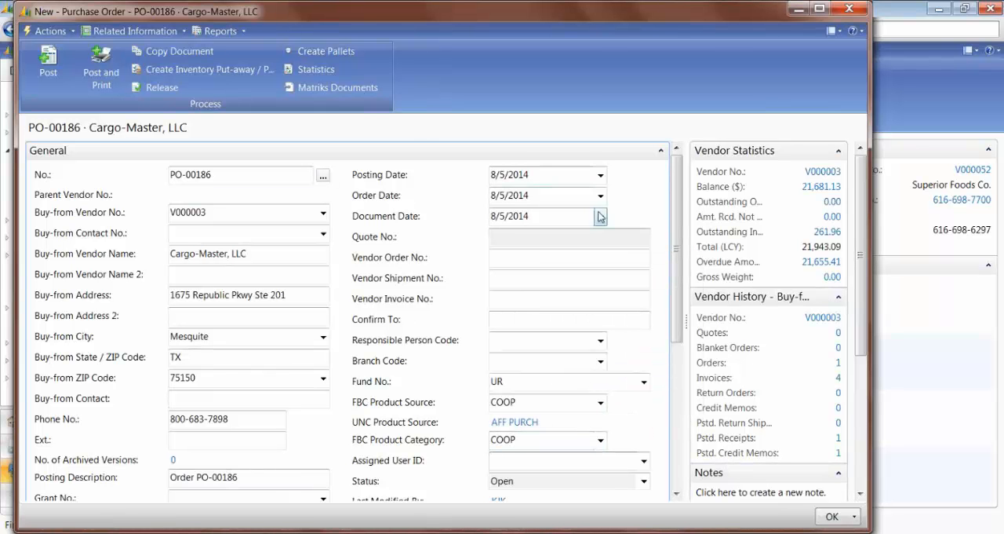
# Step: Collapse the General section and add an Item line for TEST-FIFO to the purchase order
pyautogui.click(659, 154)
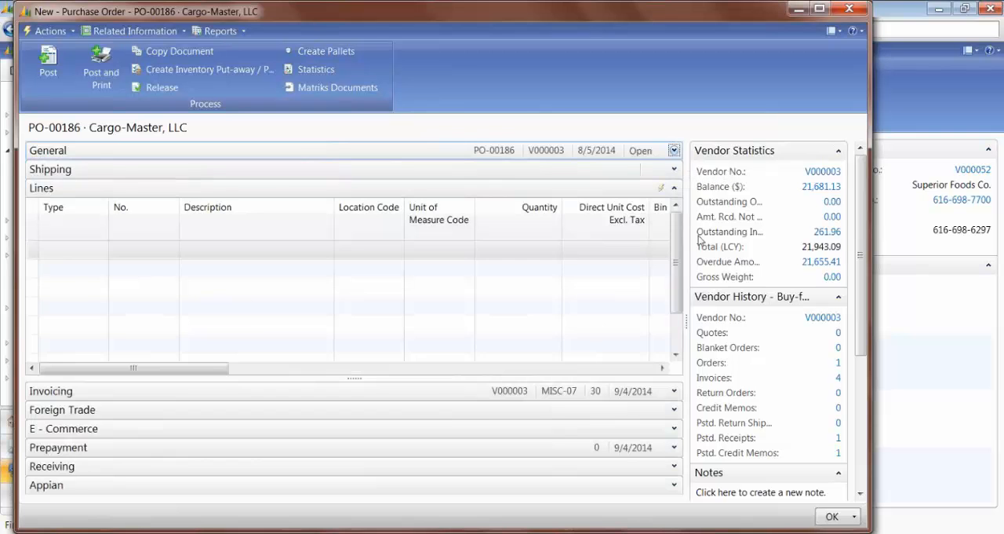
pyautogui.click(56, 255)
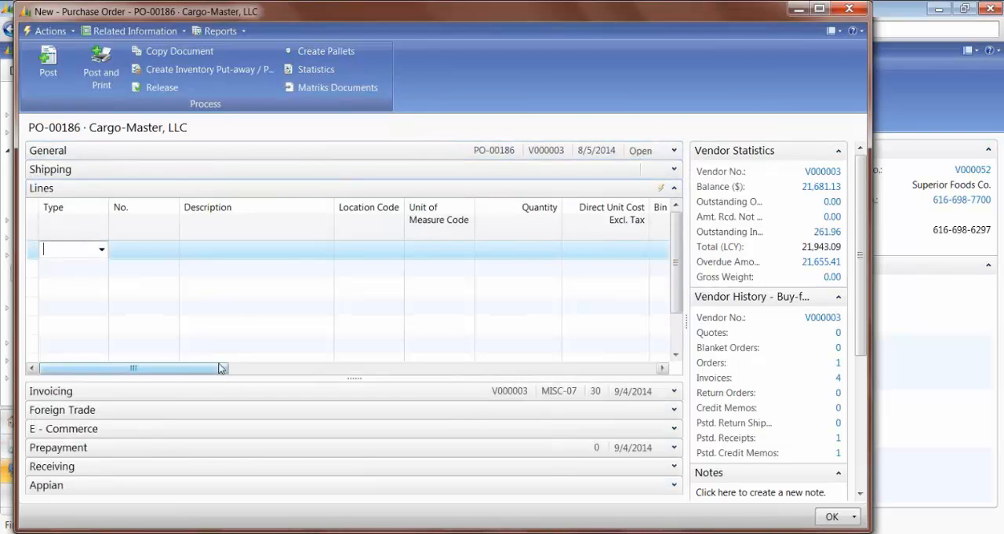
pyautogui.write('i')
pyautogui.press('Tab')
pyautogui.write('test')
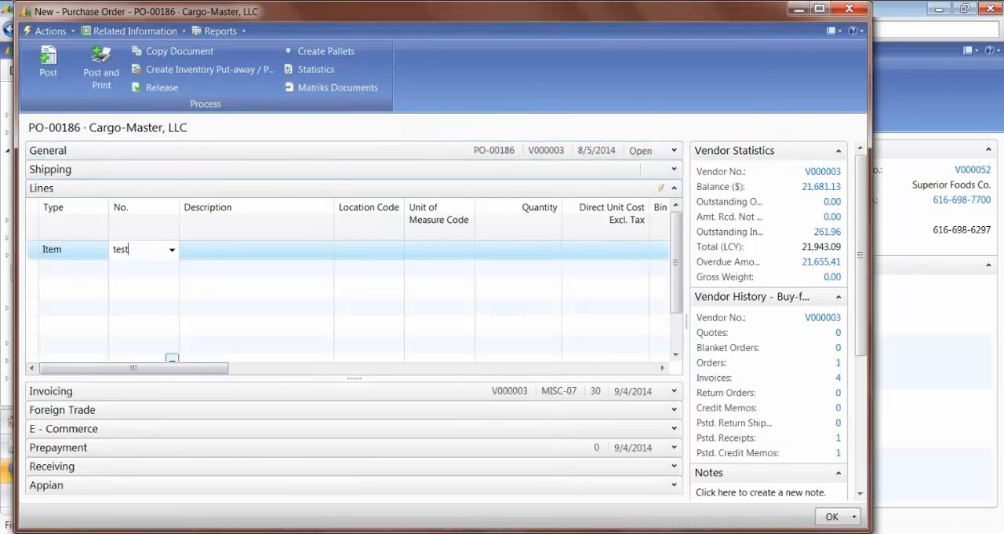
pyautogui.write('-fifo')
pyautogui.press('Tab')
pyautogui.press('Tab')
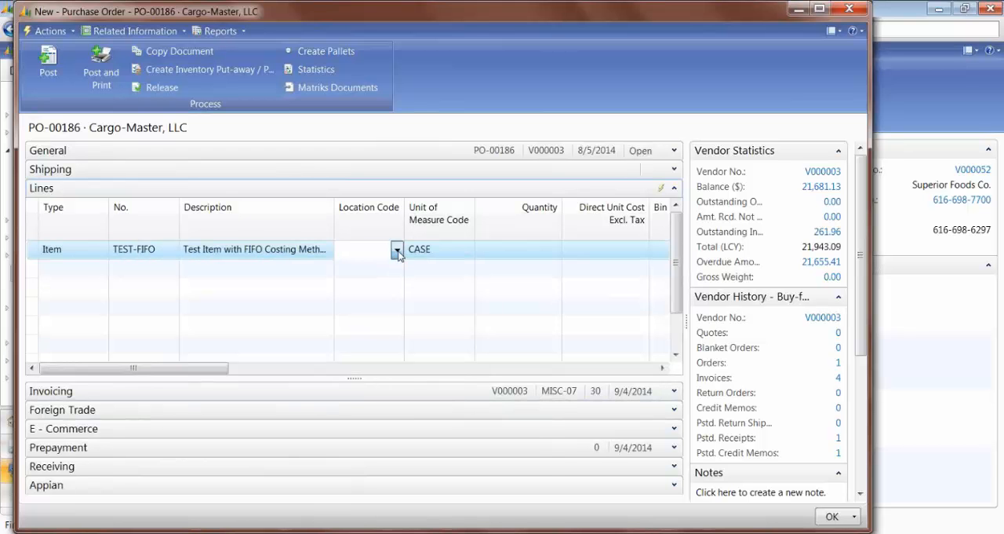
# Step: Set the TEST-FIFO line's location code to KAN, quantity to 100 and direct unit cost to 15
pyautogui.click(398, 249)
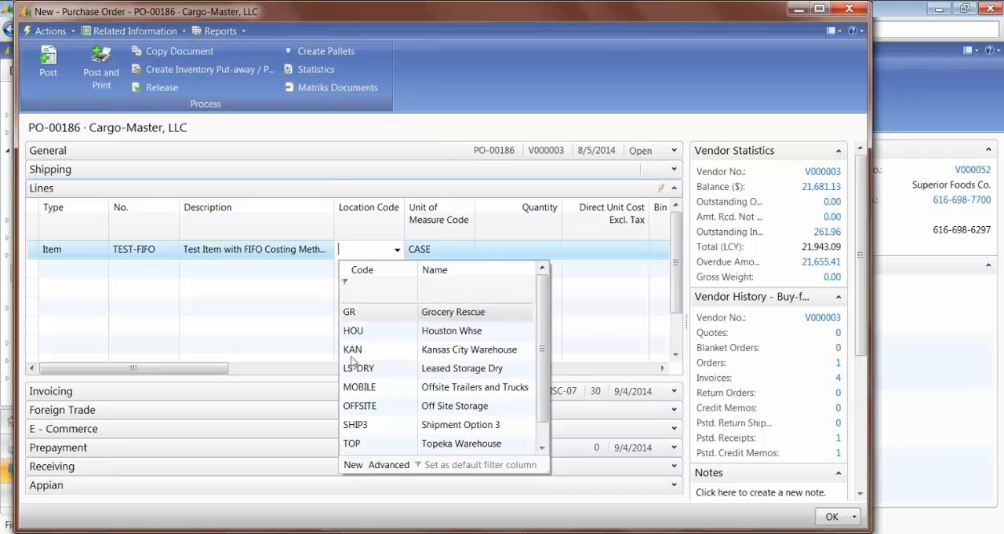
pyautogui.click(352, 350)
pyautogui.press('Tab')
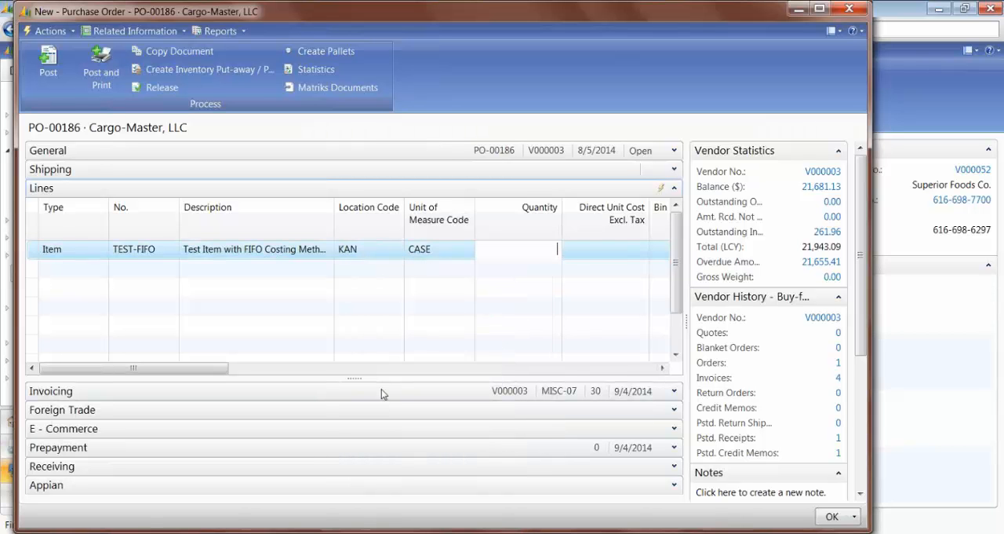
pyautogui.write('100')
pyautogui.press('Tab')
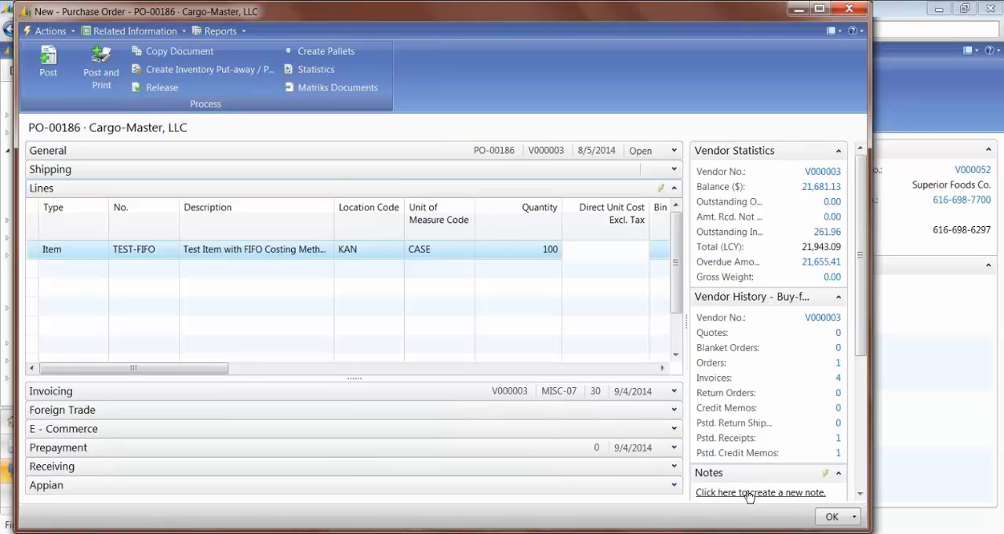
pyautogui.write('15')
pyautogui.press('Tab')
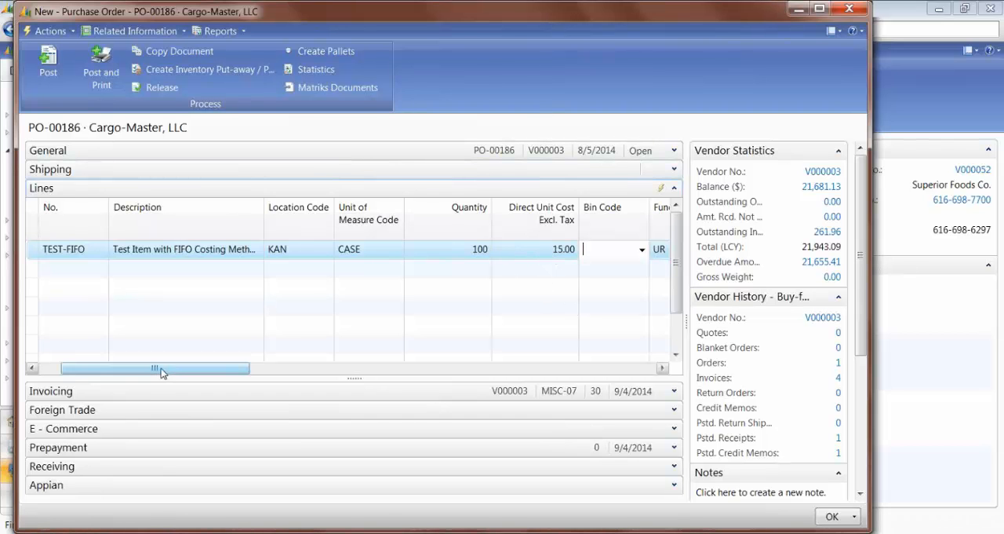
# Step: Assign department code 000 and bin code 01-100-B to the TEST-FIFO purchase line
pyautogui.moveTo(160, 374); pyautogui.dragTo(383, 321)
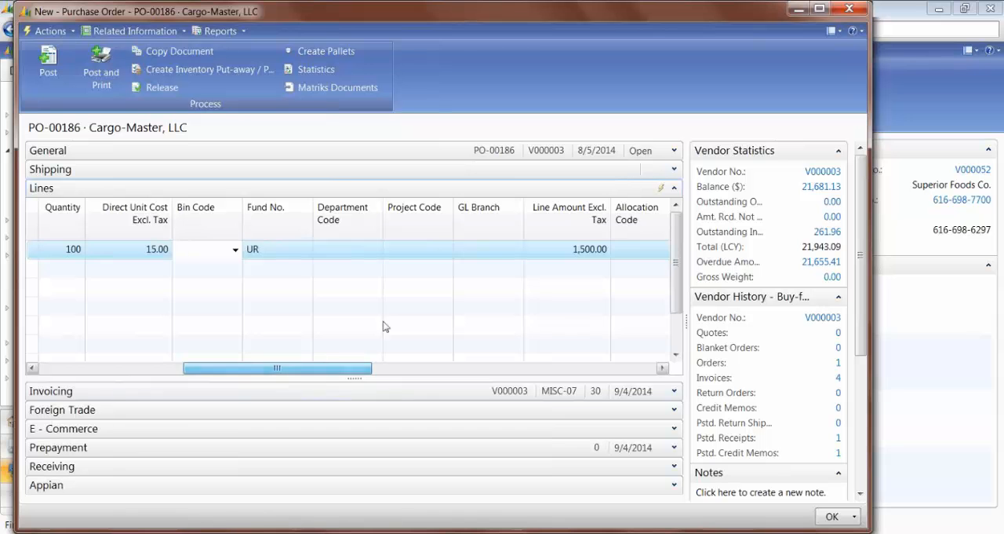
pyautogui.click(349, 248)
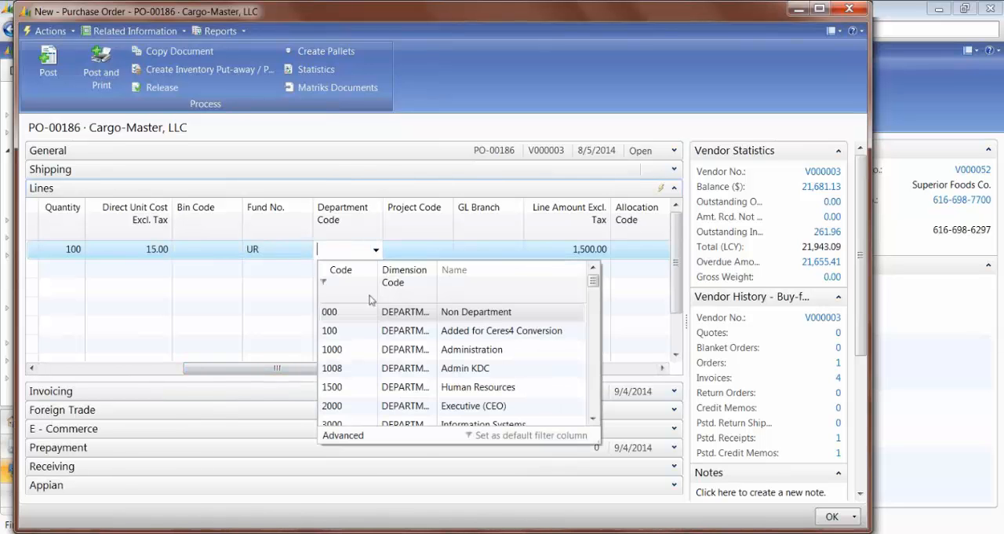
pyautogui.click(333, 312)
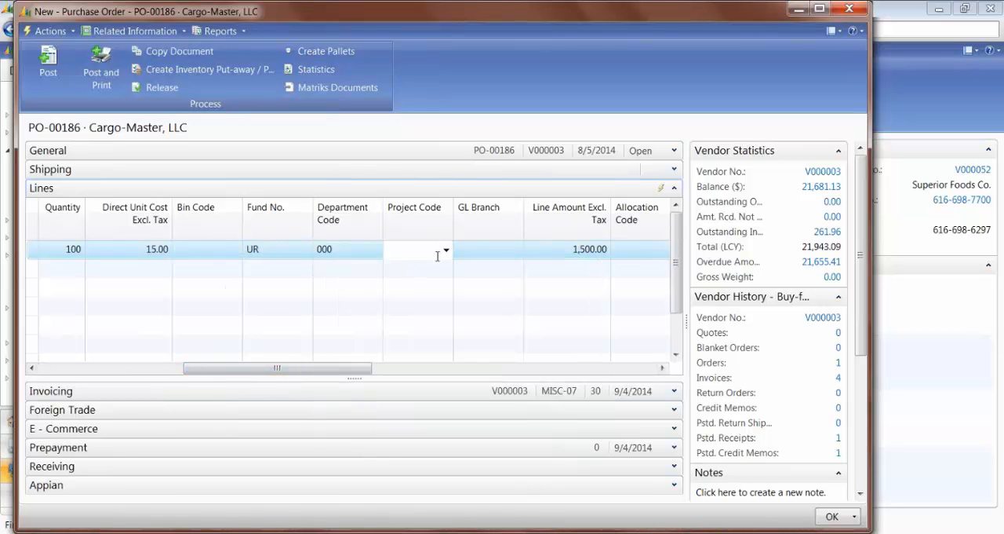
pyautogui.moveTo(328, 376); pyautogui.dragTo(160, 377)
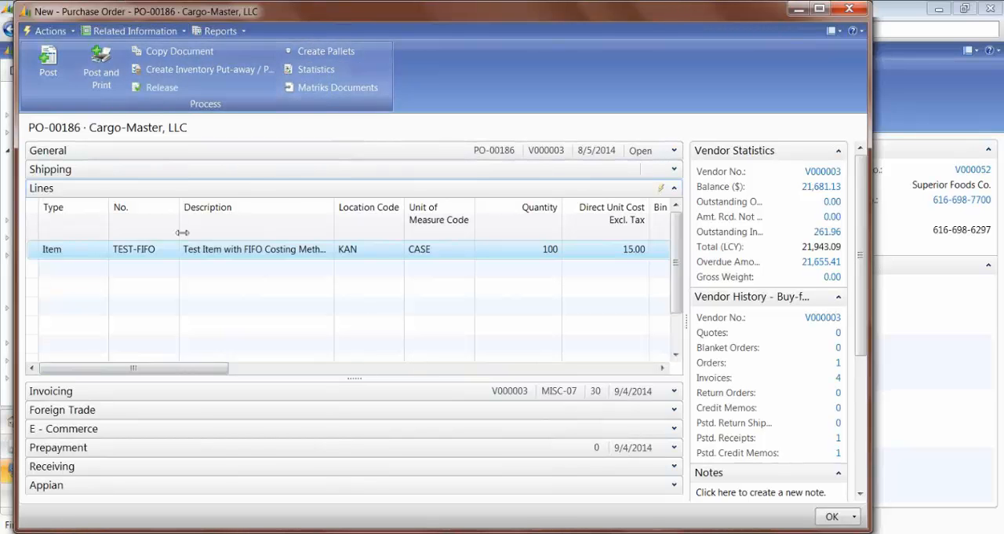
pyautogui.moveTo(186, 367); pyautogui.dragTo(244, 367)
pyautogui.click(490, 251)
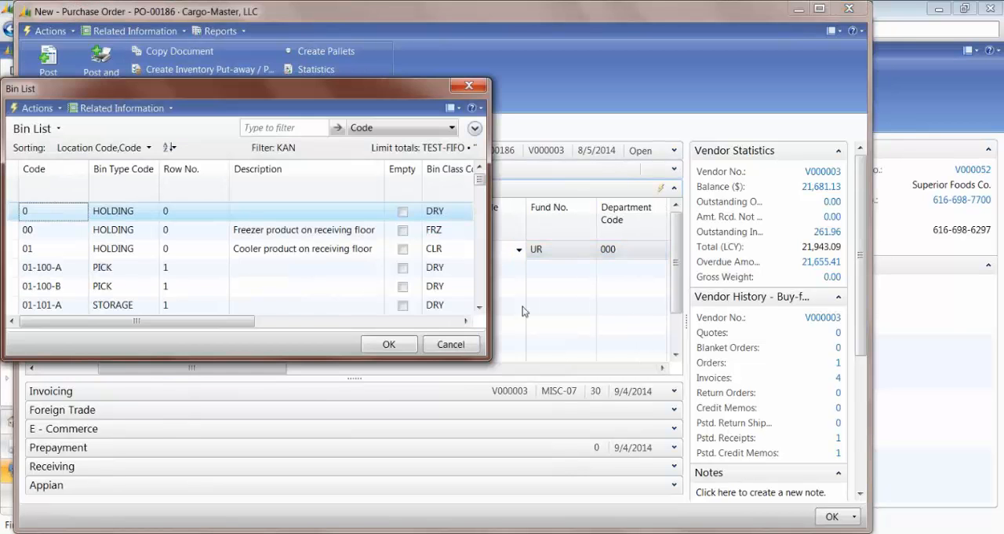
pyautogui.click(55, 287)
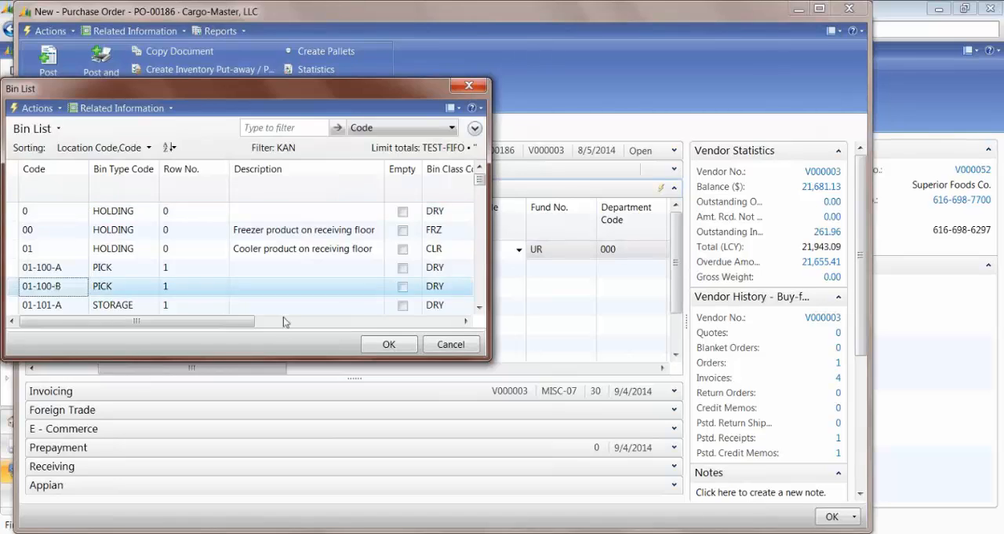
pyautogui.click(388, 344)
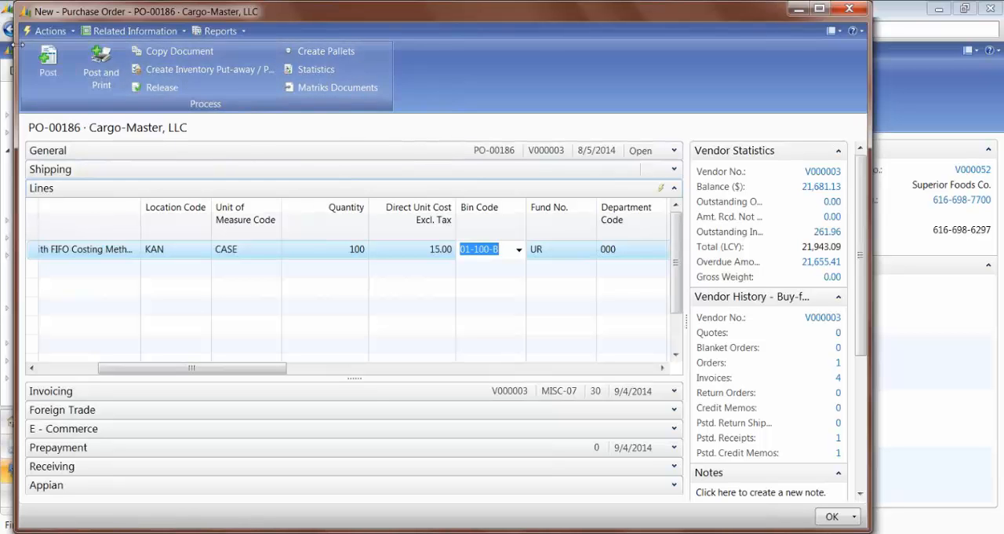
# Step: Try to release the purchase order, and set the TEST-FIFO line's Tier to 17 and Height to 5
pyautogui.click(166, 97)
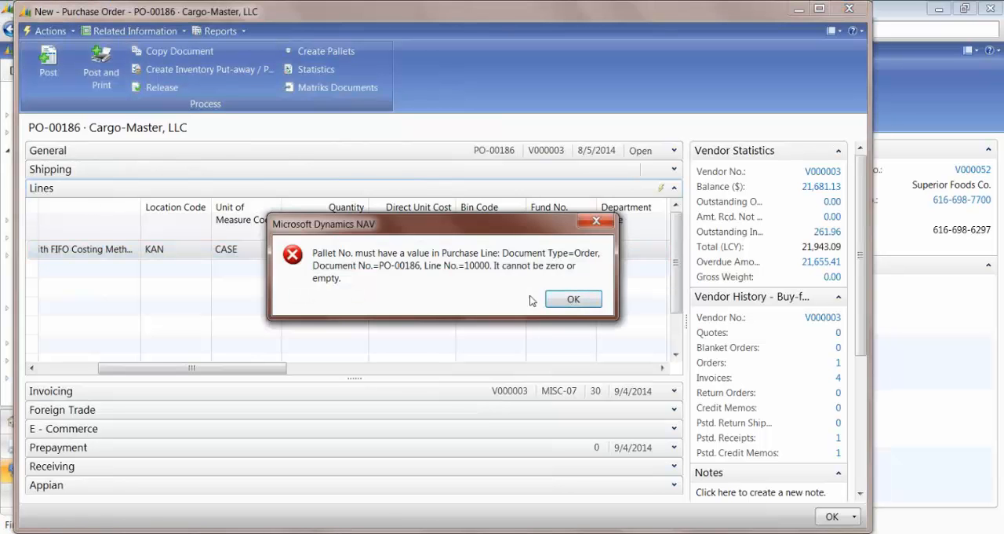
pyautogui.click(574, 299)
pyautogui.moveTo(245, 369); pyautogui.dragTo(581, 355)
pyautogui.click(464, 247)
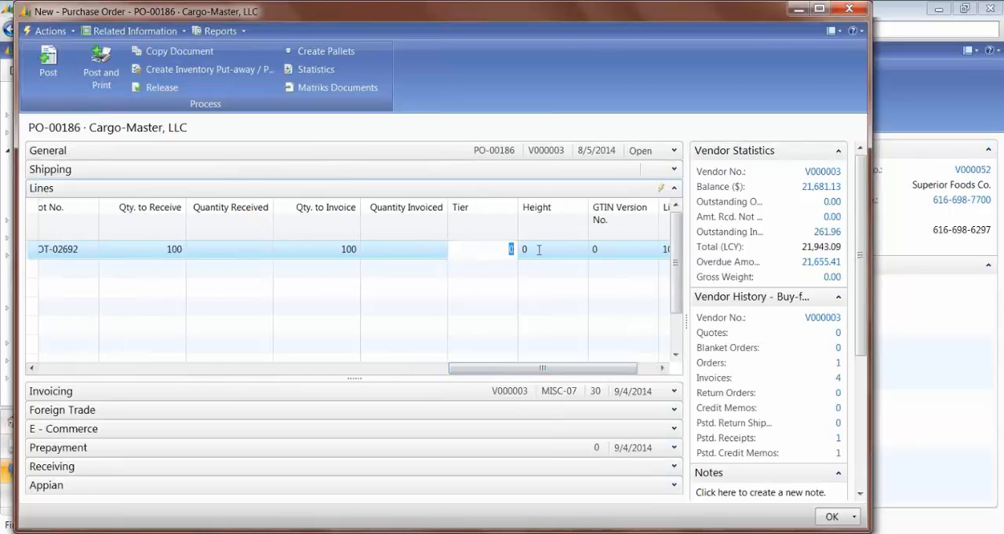
pyautogui.write('17')
pyautogui.press('Tab')
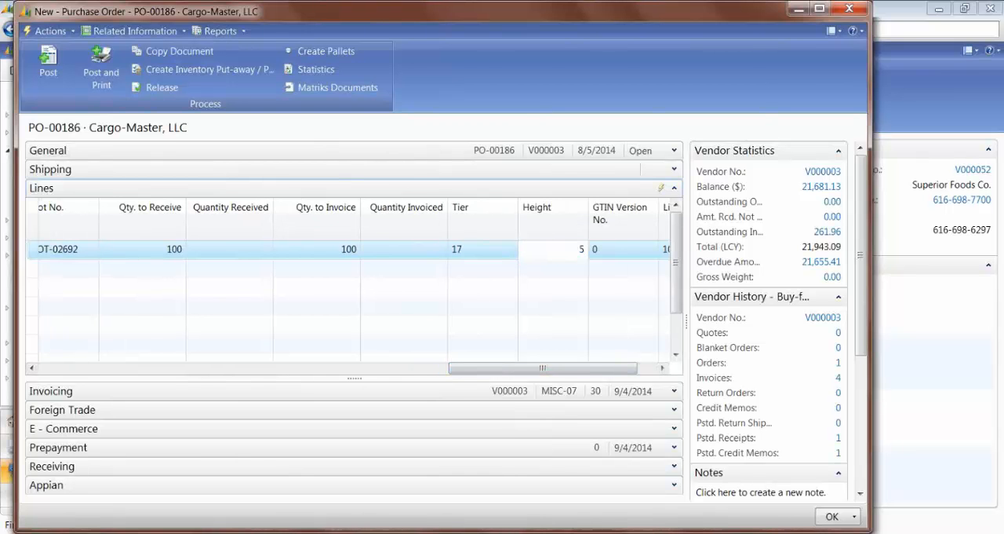
pyautogui.press('Tab')
pyautogui.hotkey('shift', 'Tab')
pyautogui.hotkey('shift', 'Tab')
pyautogui.hotkey('shift', 'Tab')
pyautogui.hotkey('shift', 'Tab')
pyautogui.hotkey('shift', 'Tab')
pyautogui.hotkey('shift', 'Tab')
pyautogui.hotkey('shift', 'Tab')
pyautogui.hotkey('shift', 'Tab')
pyautogui.hotkey('shift', 'Tab')
pyautogui.hotkey('shift', 'Tab')
pyautogui.hotkey('shift', 'Tab')
pyautogui.hotkey('shift', 'Tab')
pyautogui.hotkey('shift', 'Tab')
pyautogui.hotkey('shift', 'Tab')
pyautogui.hotkey('shift', 'Tab')
pyautogui.hotkey('shift', 'Tab')
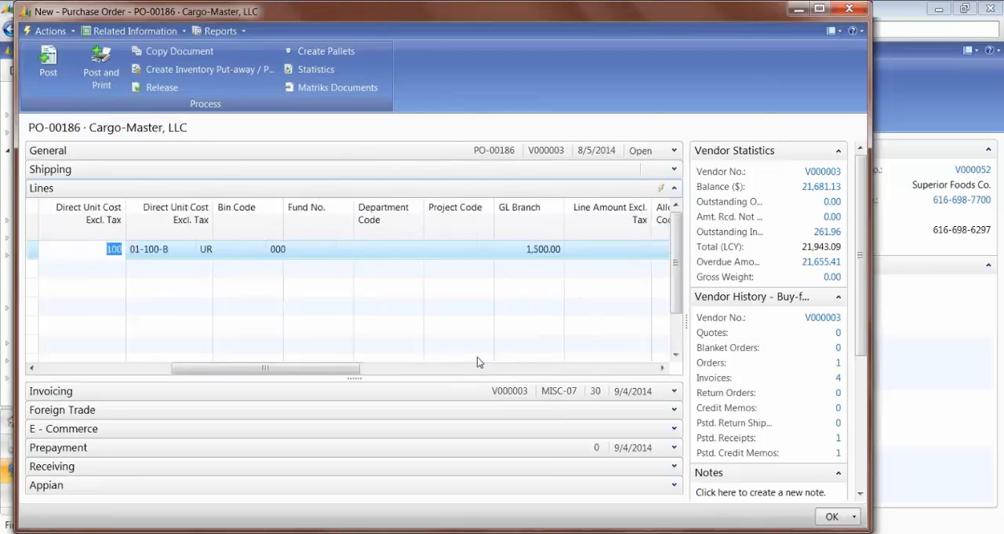
# Step: Create pallets for the TEST-FIFO purchase line using the Create Pallets option only, without printing labels
pyautogui.hotkey('shift', 'Tab')
pyautogui.hotkey('shift', 'Tab')
pyautogui.hotkey('shift', 'Tab')
pyautogui.hotkey('shift', 'Tab')
pyautogui.hotkey('shift', 'Tab')
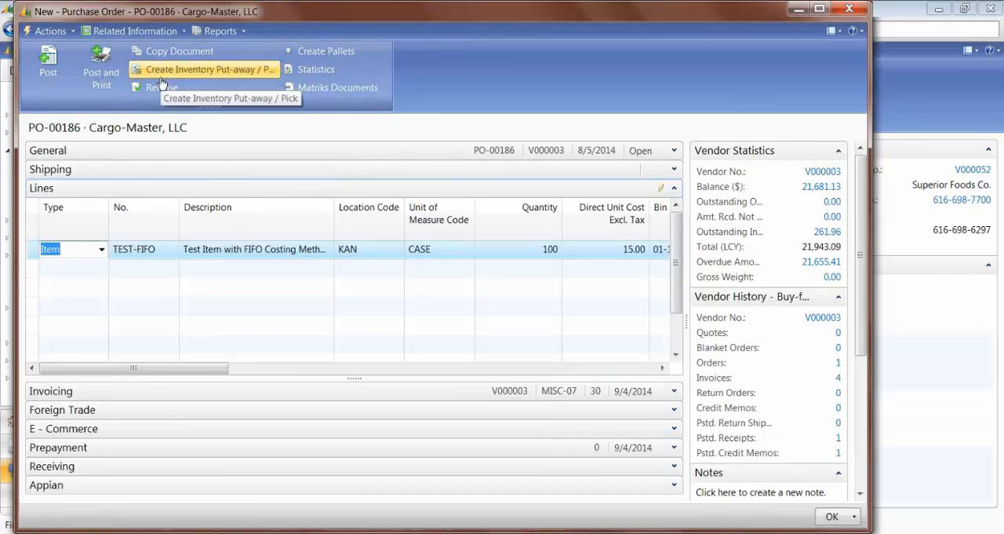
pyautogui.click(55, 32)
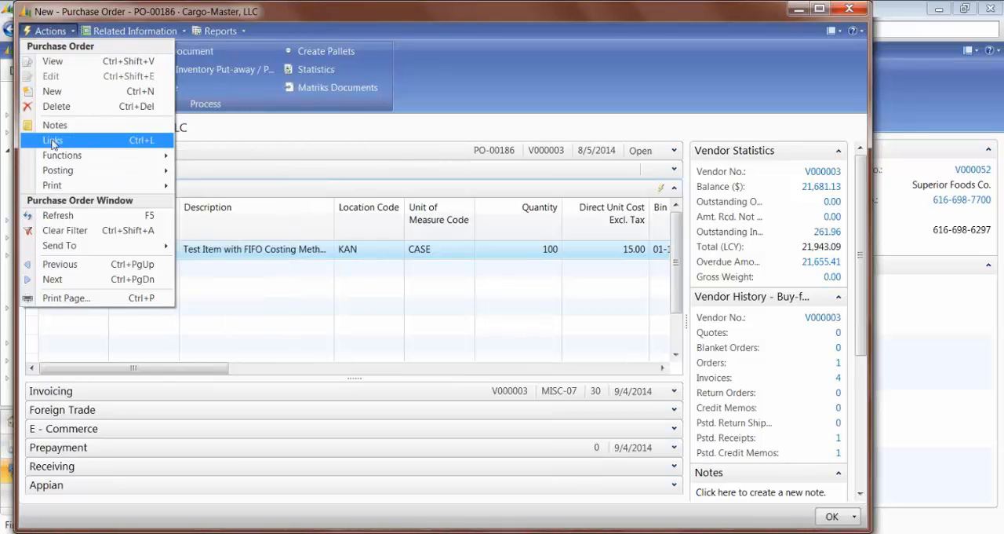
pyautogui.moveTo(57, 156)
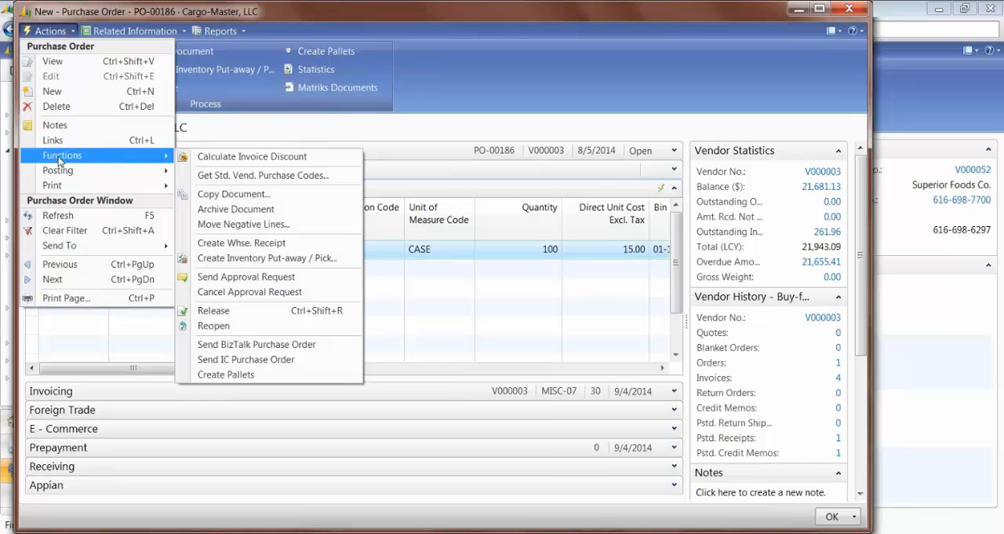
pyautogui.click(217, 375)
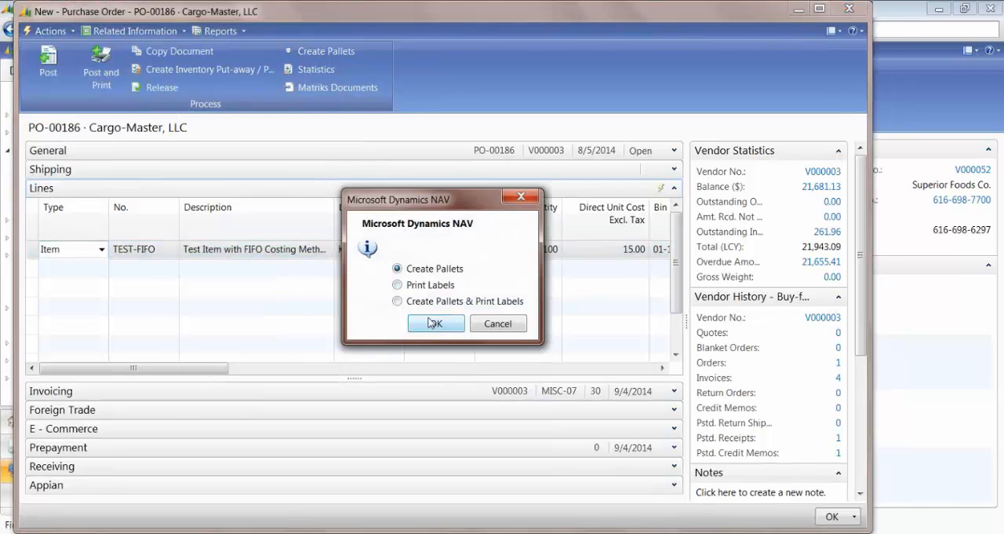
pyautogui.click(433, 323)
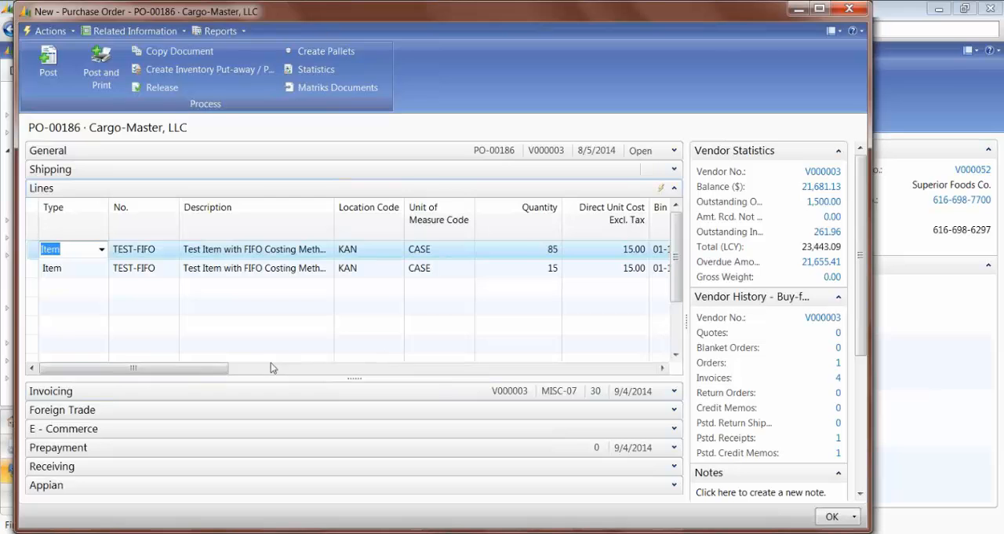
# Step: Check the bin codes on the split TEST-FIFO lines, post the purchase order as Receive only and close it
pyautogui.moveTo(193, 367); pyautogui.dragTo(173, 374)
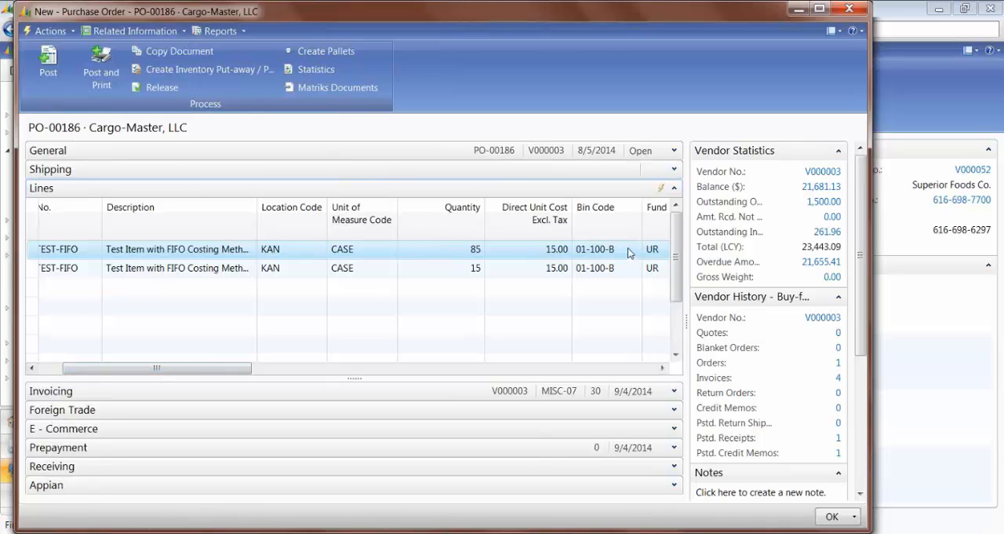
pyautogui.click(49, 62)
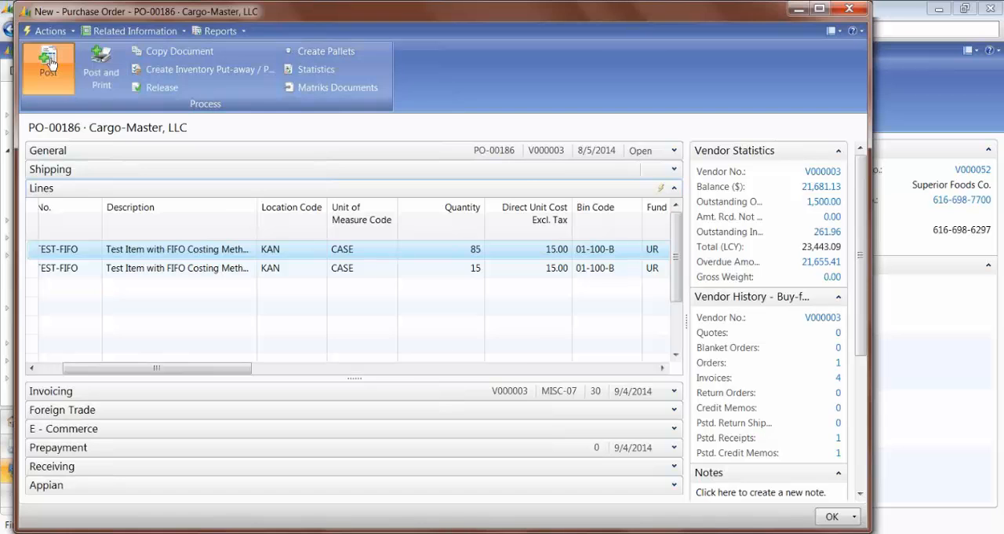
pyautogui.click(433, 271)
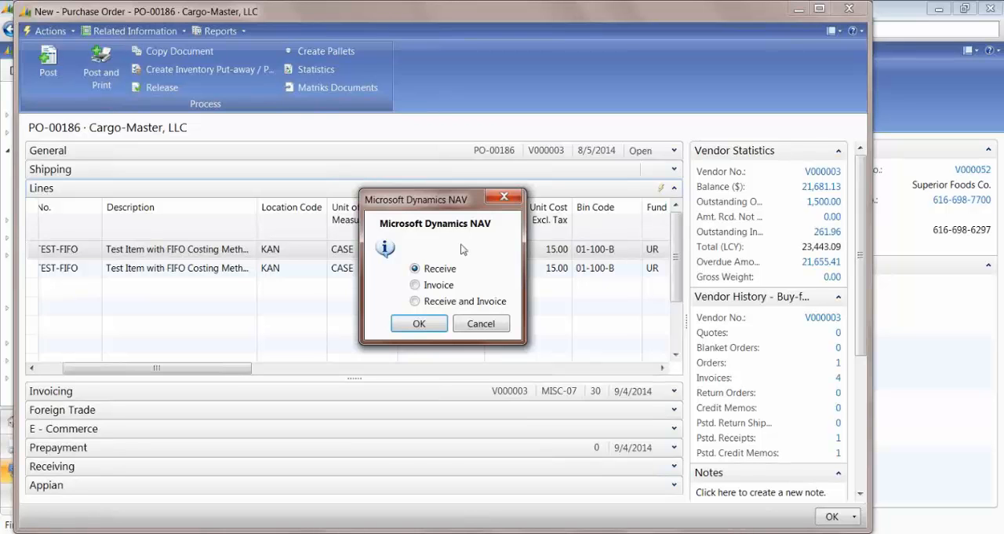
pyautogui.click(419, 325)
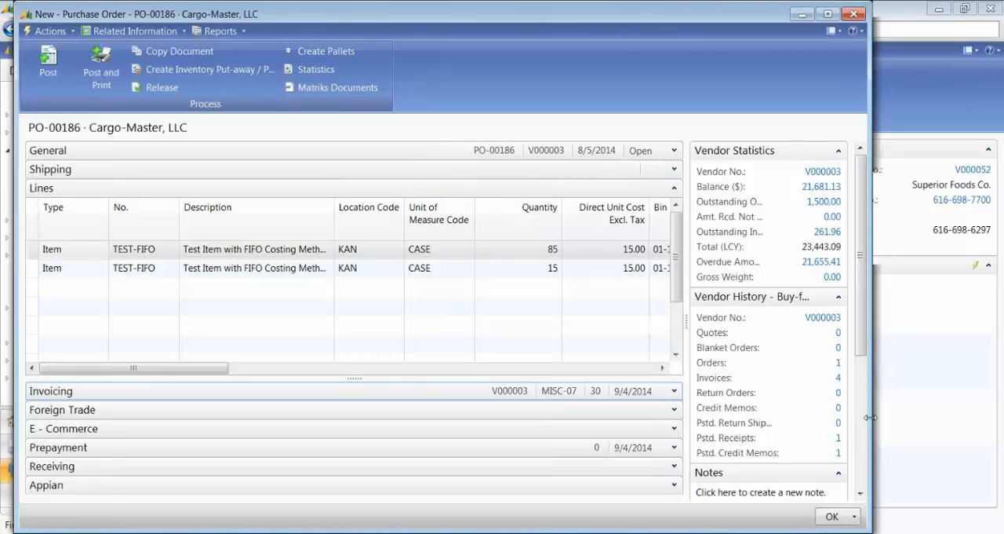
pyautogui.press('Escape')
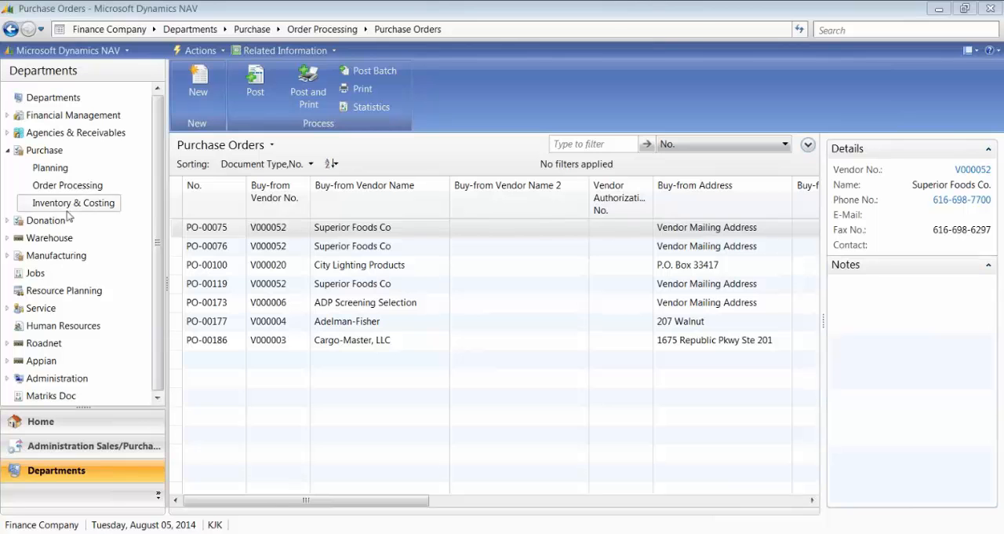
# Step: Open the Items list under Purchase Planning and choose Inventory Posting Group as the quick filter field
pyautogui.click(38, 169)
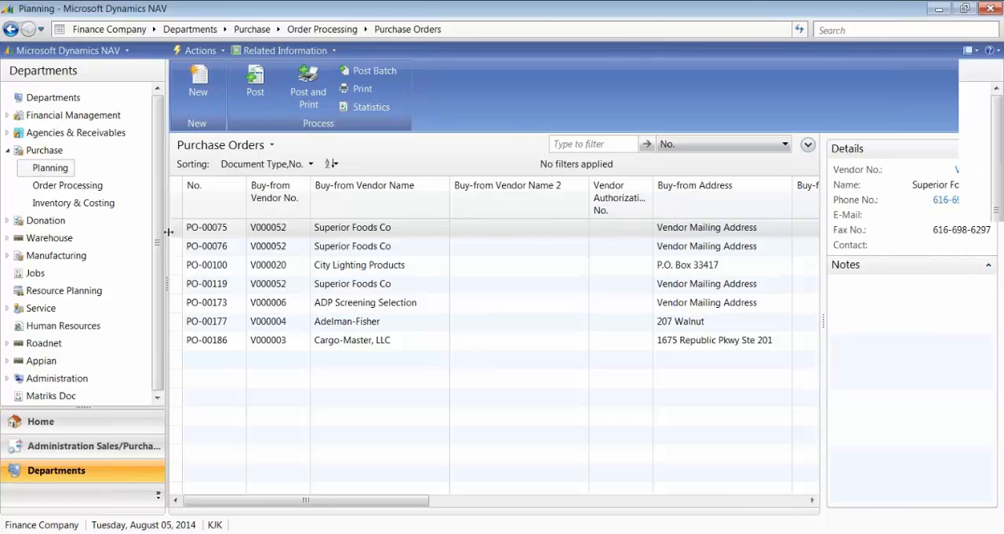
pyautogui.click(199, 118)
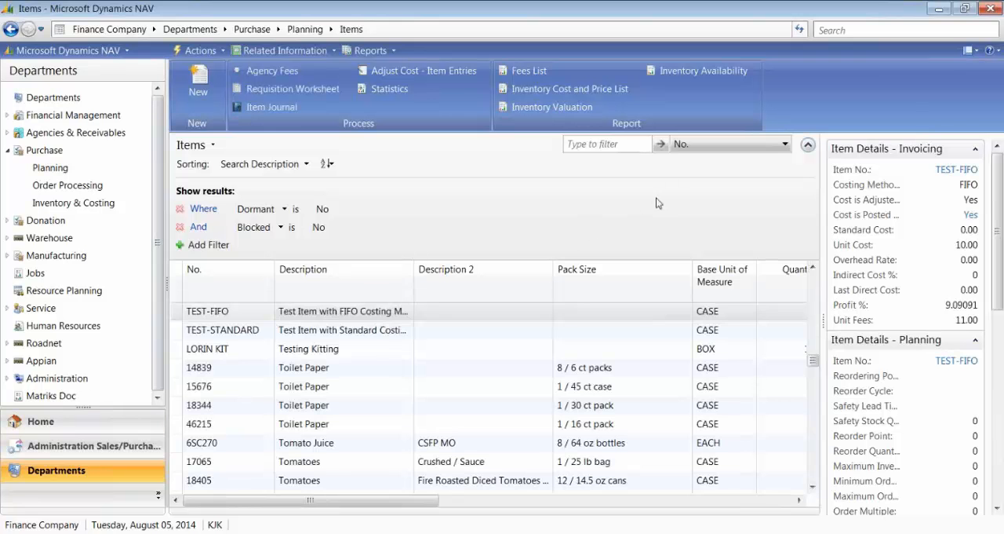
pyautogui.click(786, 144)
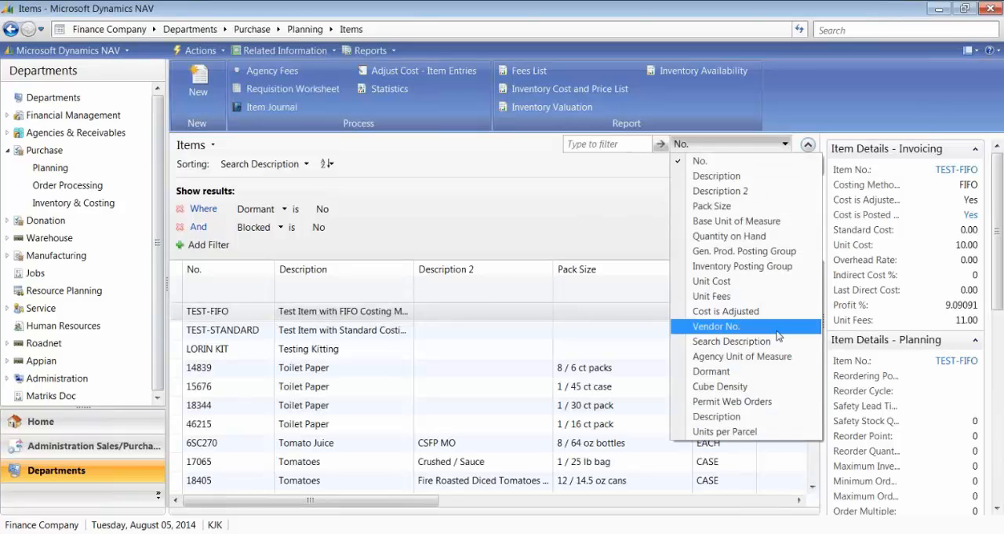
pyautogui.click(704, 267)
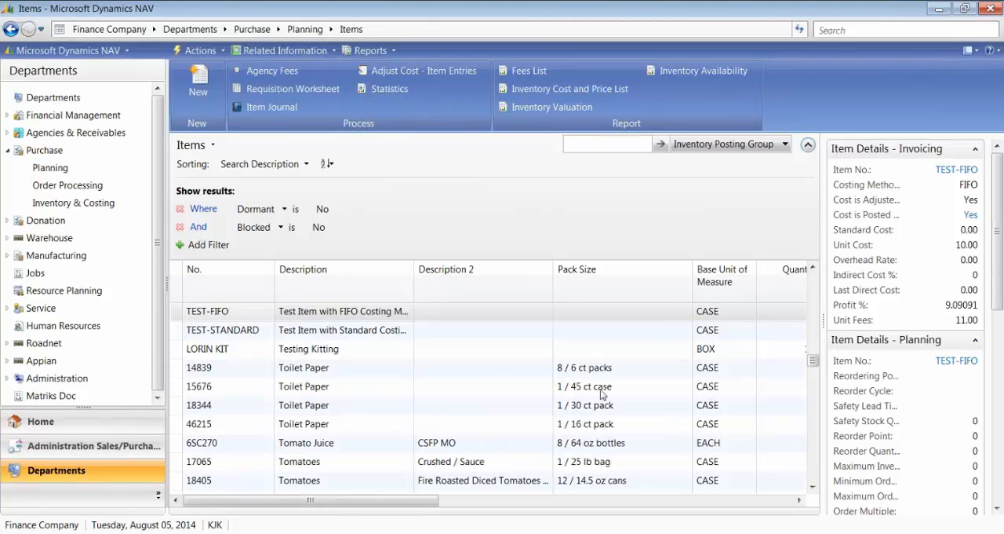
# Step: Replace the Blocked filter on the Items list with an Inventory Posting Group filter of EPP|COOP
pyautogui.click(180, 227)
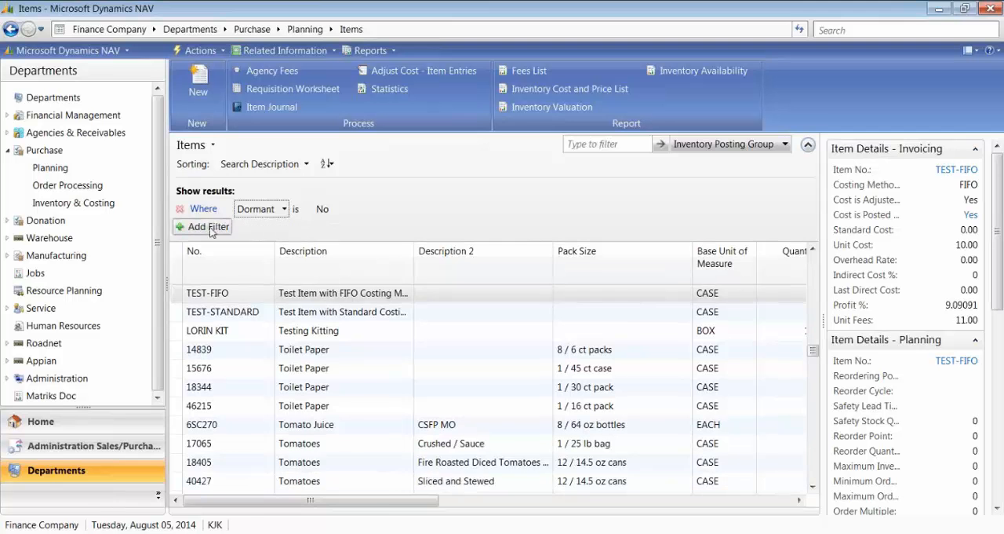
pyautogui.click(198, 226)
pyautogui.click(263, 227)
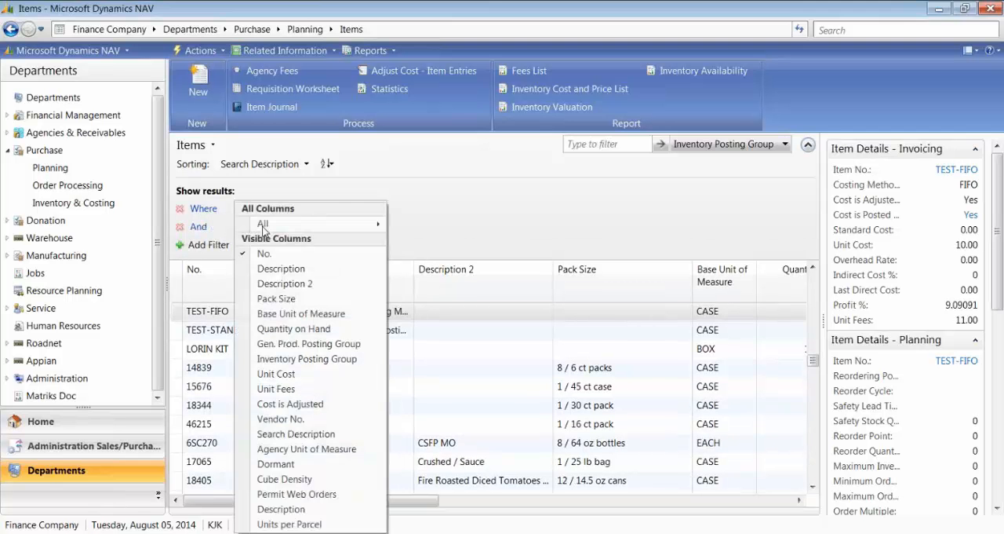
pyautogui.click(307, 358)
pyautogui.click(407, 228)
pyautogui.click(454, 227)
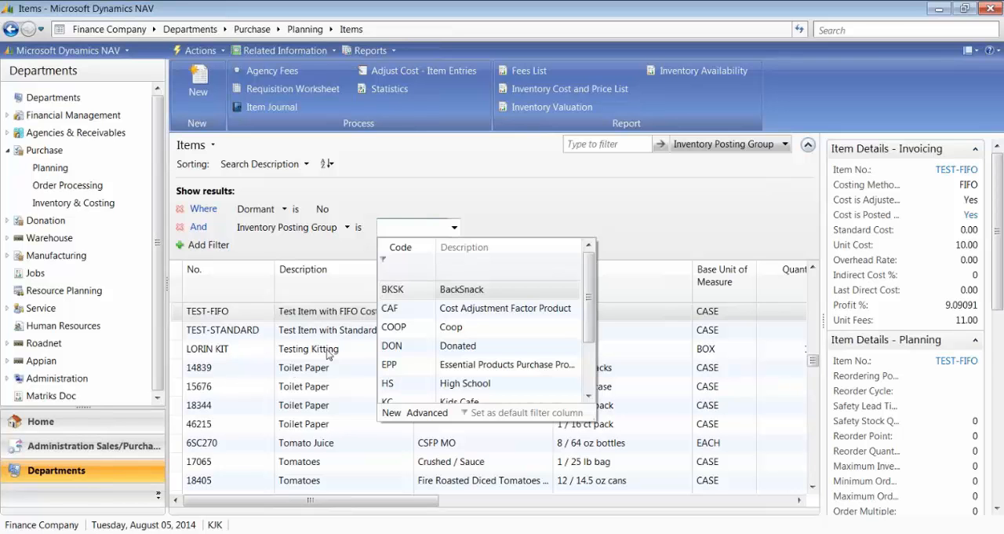
pyautogui.click(383, 368)
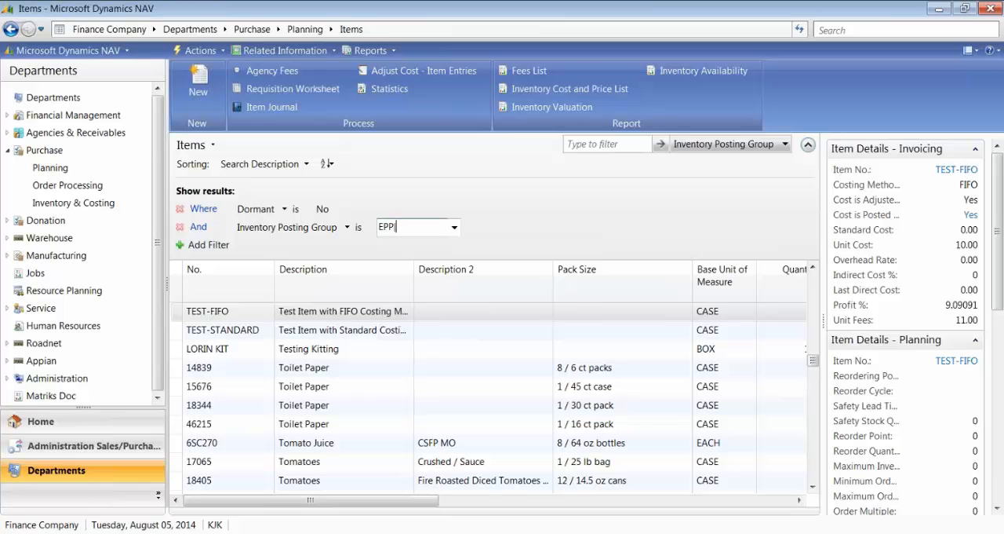
pyautogui.write('|COOP')
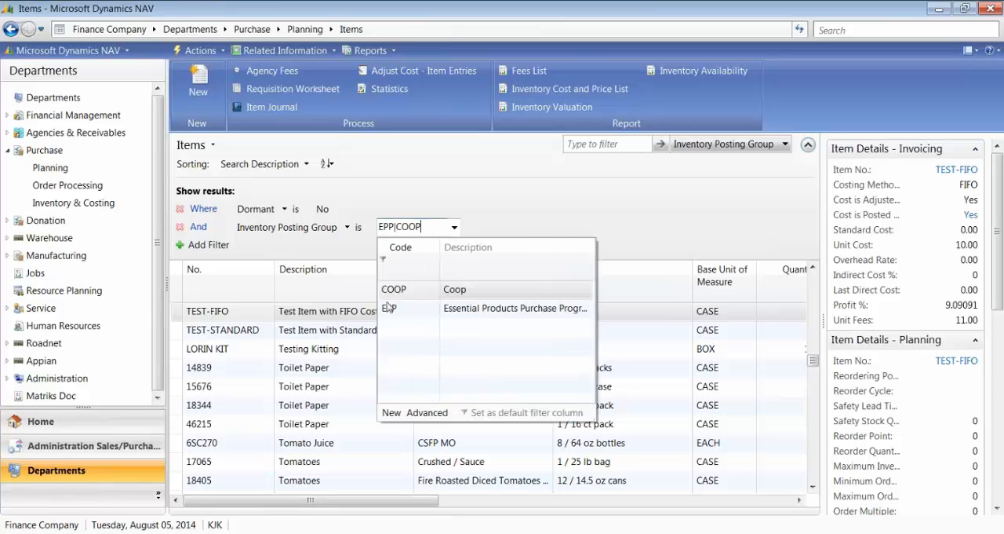
pyautogui.click(394, 292)
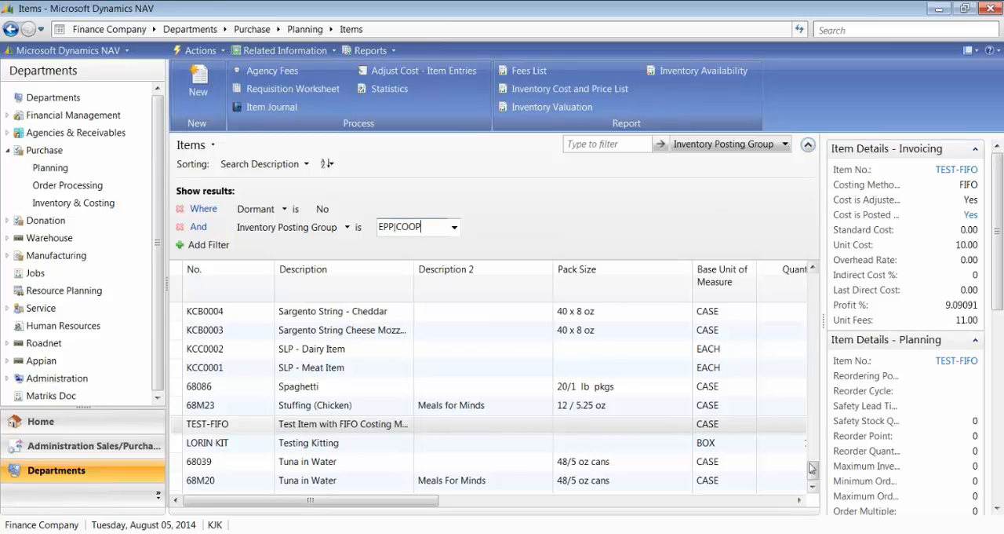
# Step: Open the item card for 68099 Applesauce from the start of the filtered Items list
pyautogui.moveTo(813, 472); pyautogui.dragTo(813, 278)
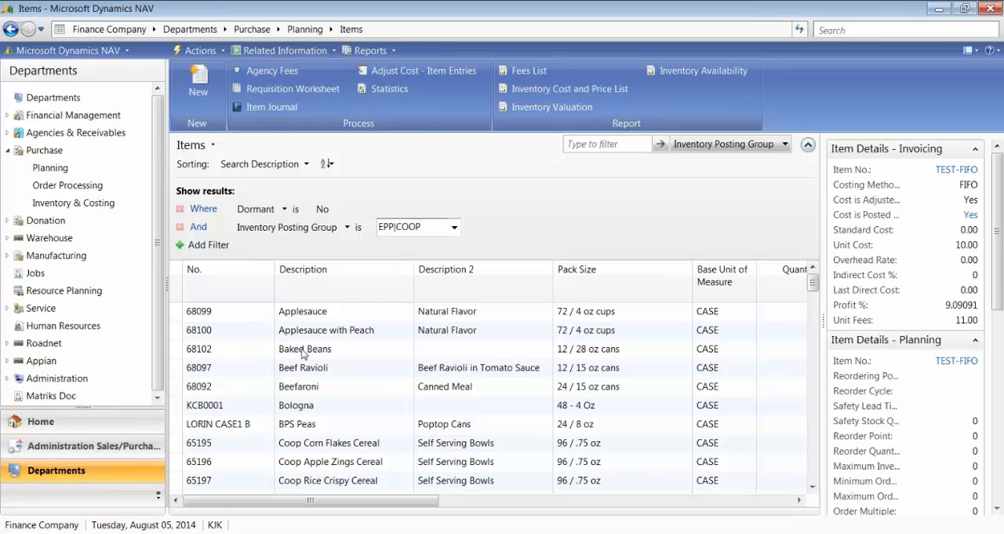
pyautogui.click(216, 314)
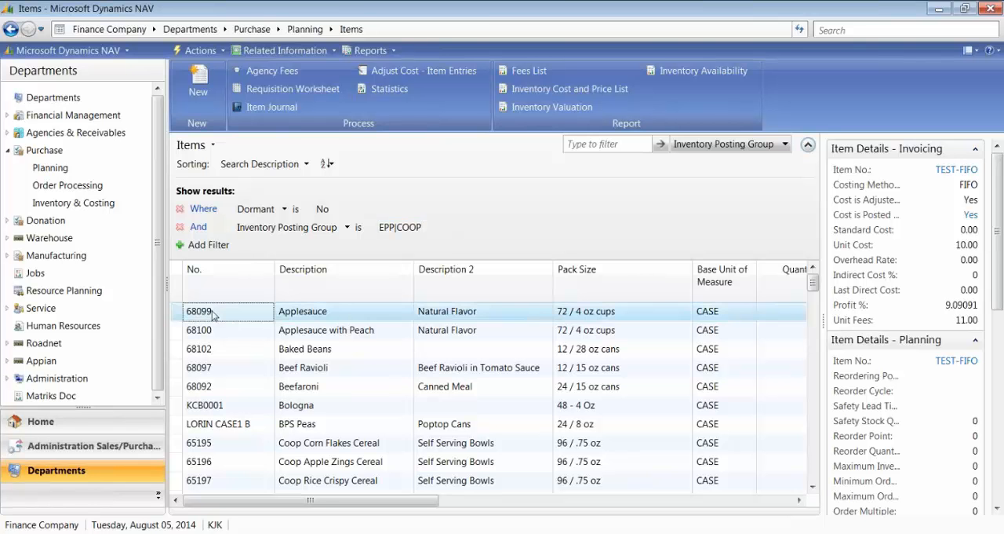
pyautogui.press('Return')
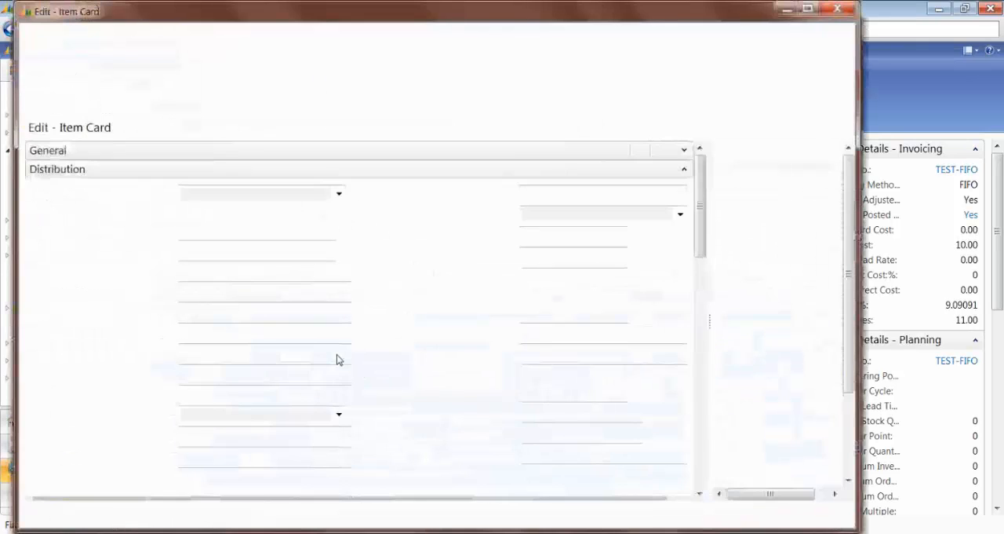
pyautogui.click(683, 150)
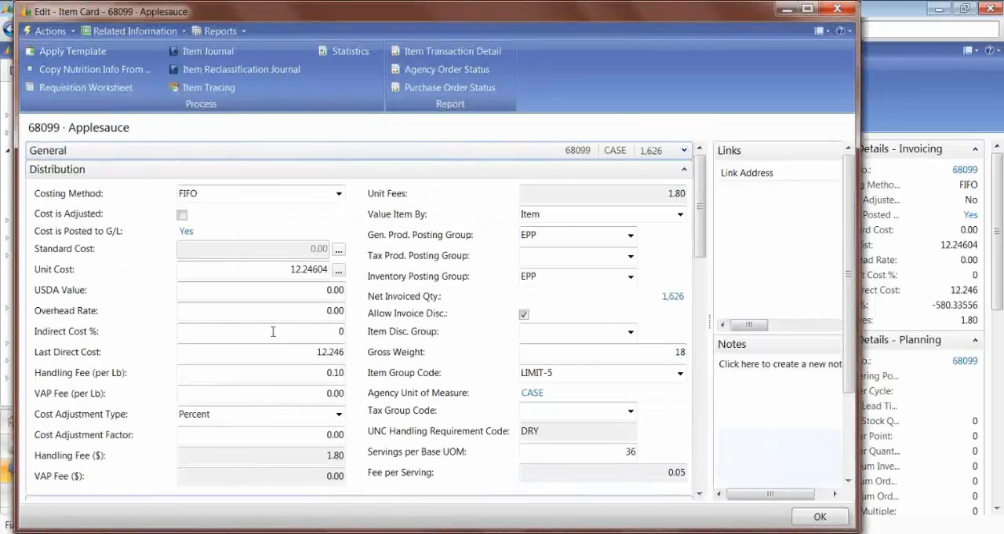
# Step: Examine the average cost calculation behind item 68099's unit cost, including the earliest closing entries, in an enlarged overview window
pyautogui.click(339, 272)
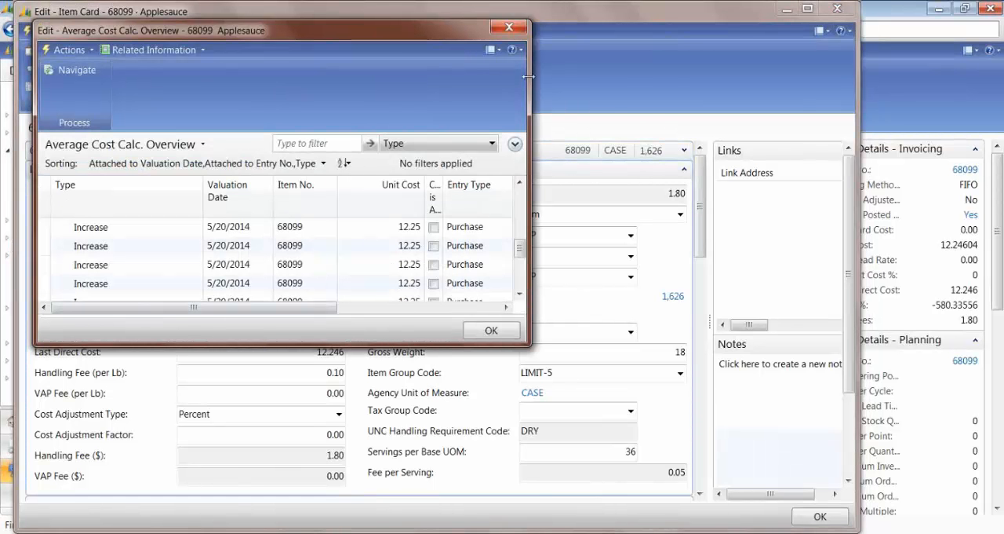
pyautogui.moveTo(529, 76); pyautogui.dragTo(673, 76)
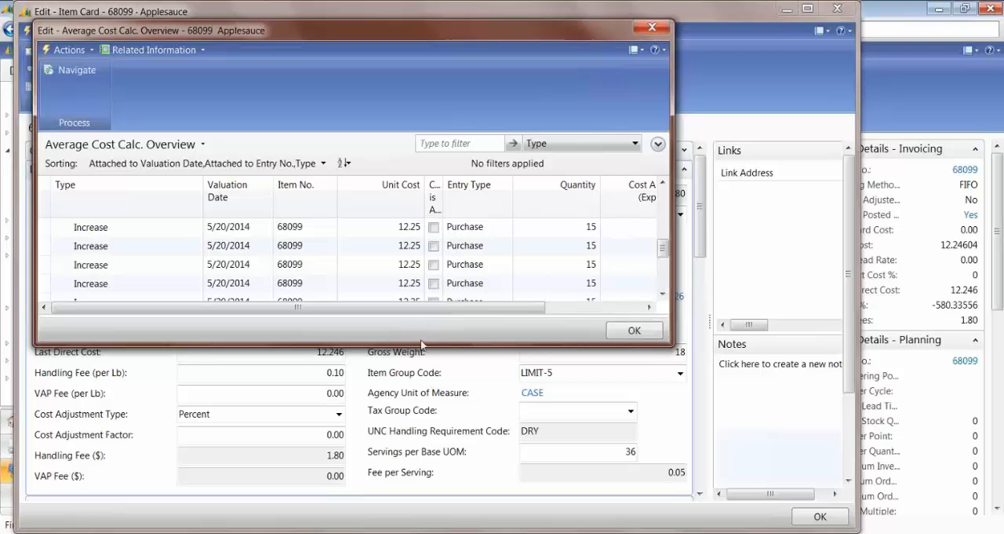
pyautogui.moveTo(427, 343); pyautogui.dragTo(418, 530)
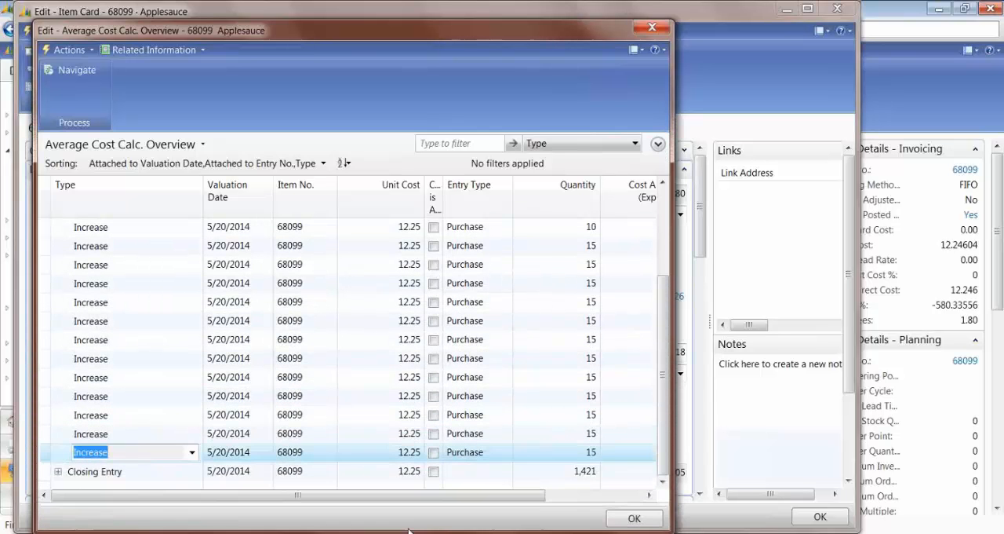
pyautogui.moveTo(663, 369); pyautogui.dragTo(651, 258)
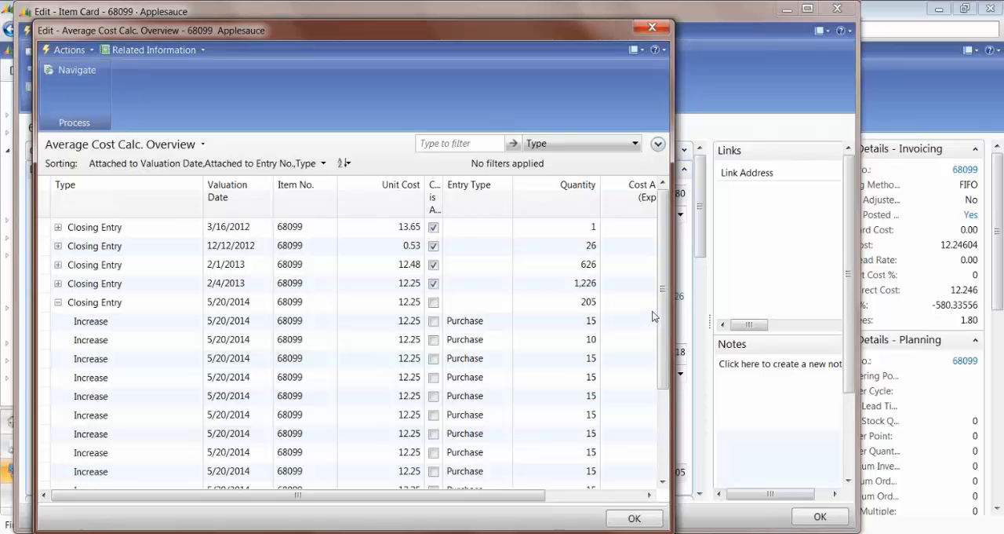
pyautogui.press('Escape')
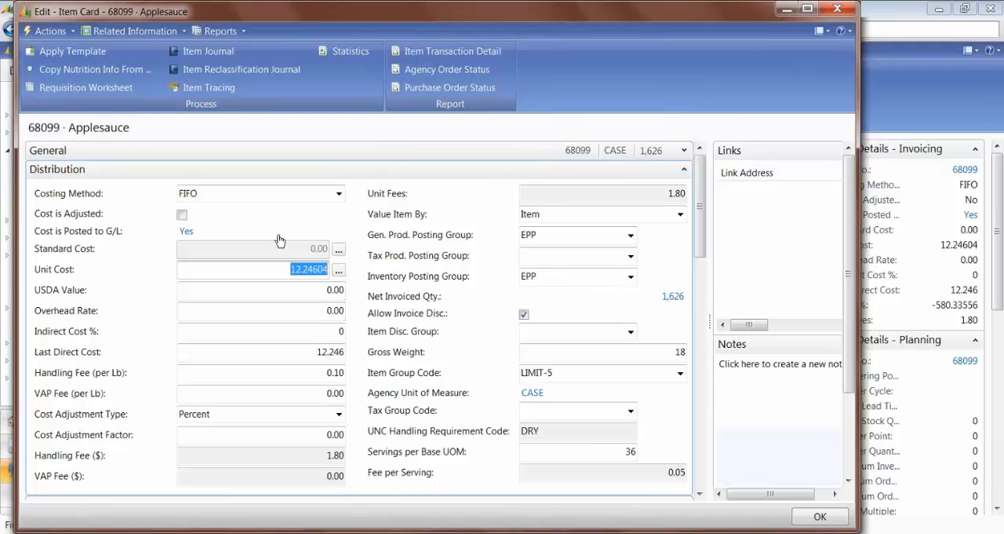
pyautogui.click(339, 272)
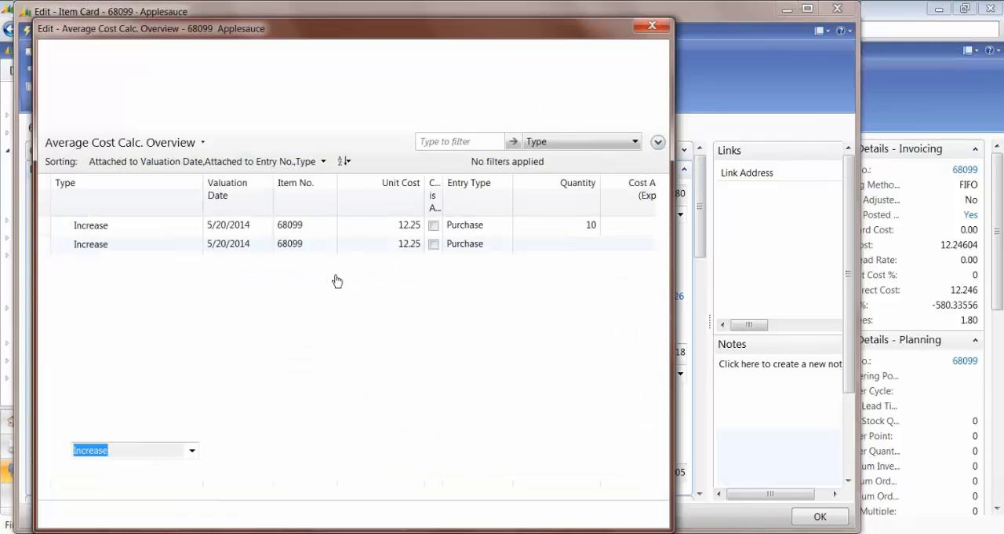
pyautogui.click(659, 300)
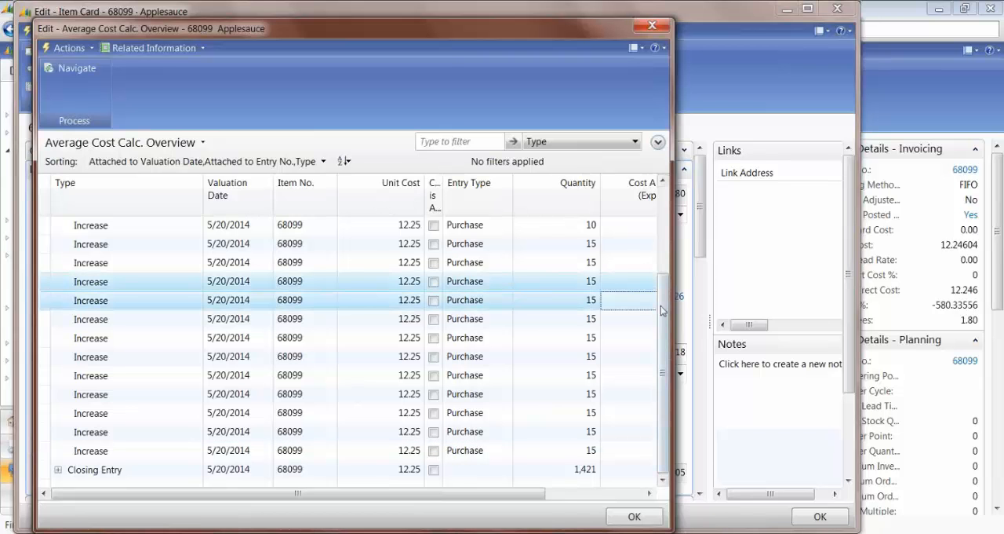
pyautogui.moveTo(666, 340); pyautogui.dragTo(642, 250)
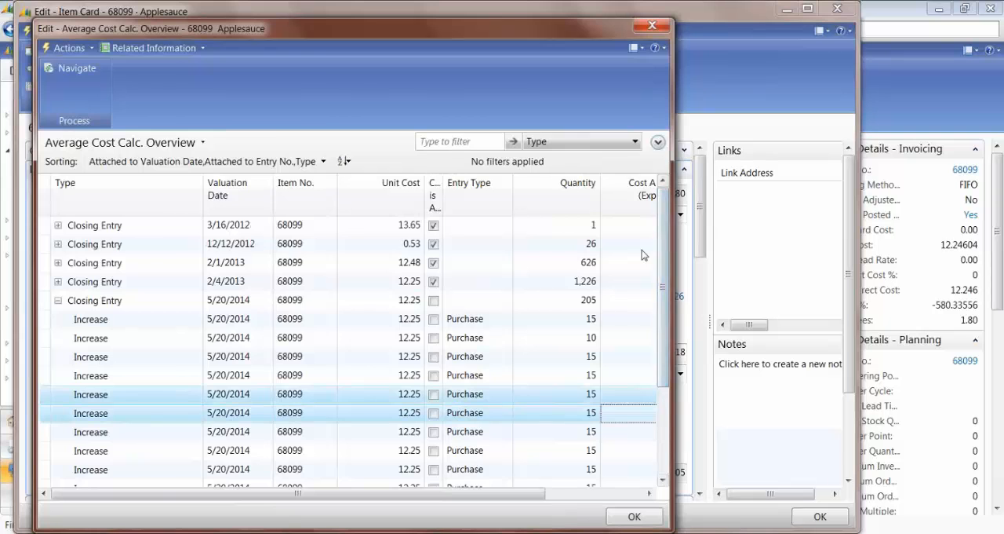
pyautogui.press('Escape')
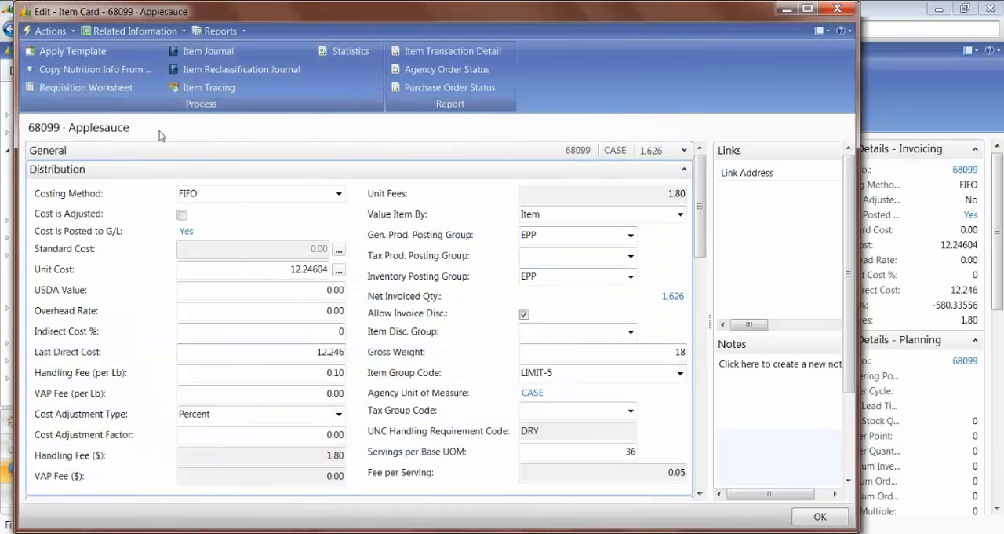
# Step: Open the value entries of item 68099 and examine the expected and actual cost amounts of the PO-00084-1R and PO-00084-1 entries
pyautogui.click(154, 32)
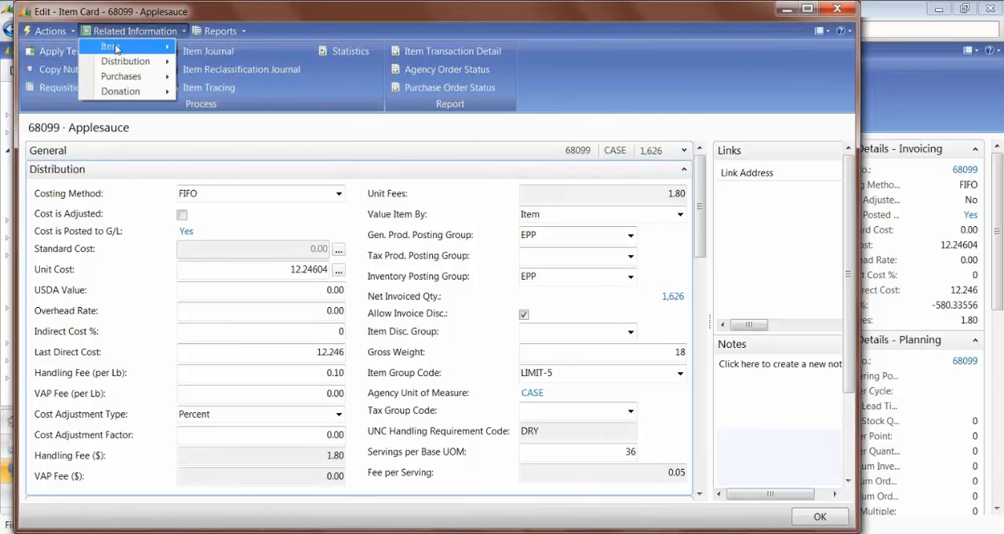
pyautogui.moveTo(116, 48)
pyautogui.moveTo(202, 35)
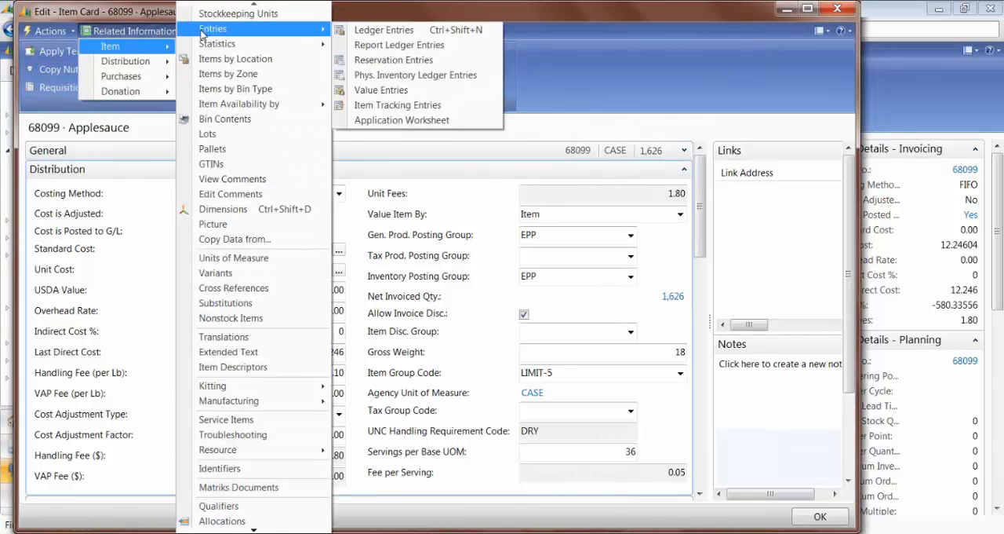
pyautogui.click(381, 89)
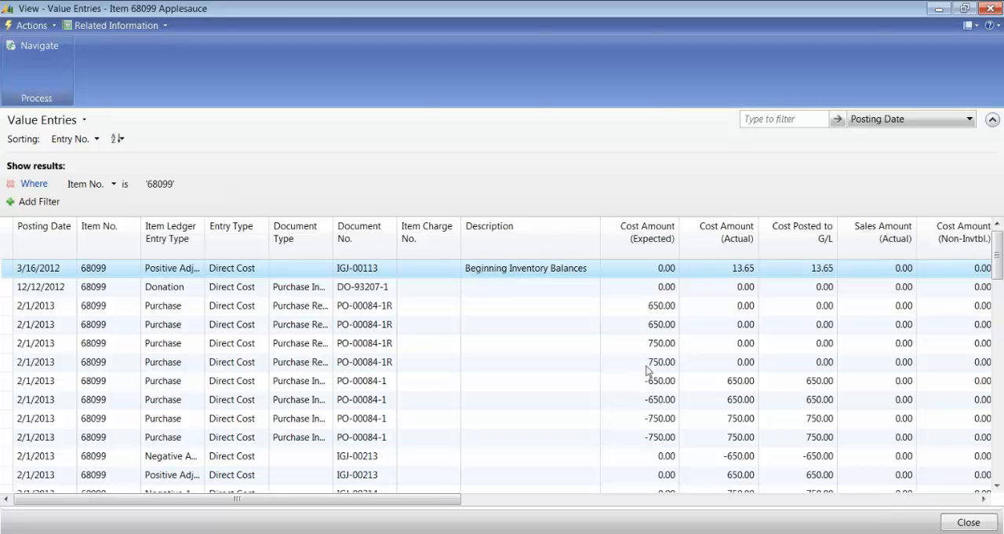
pyautogui.click(654, 307)
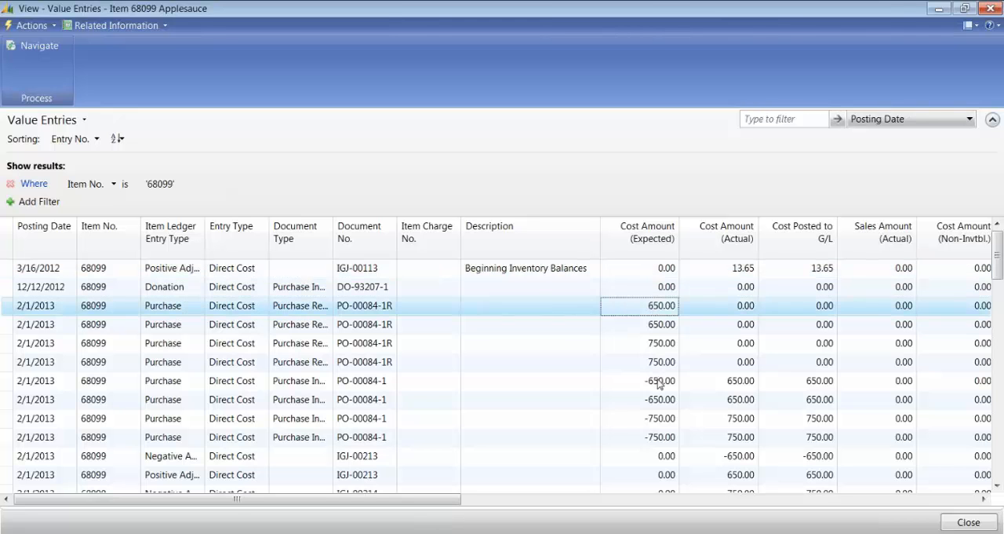
pyautogui.click(659, 383)
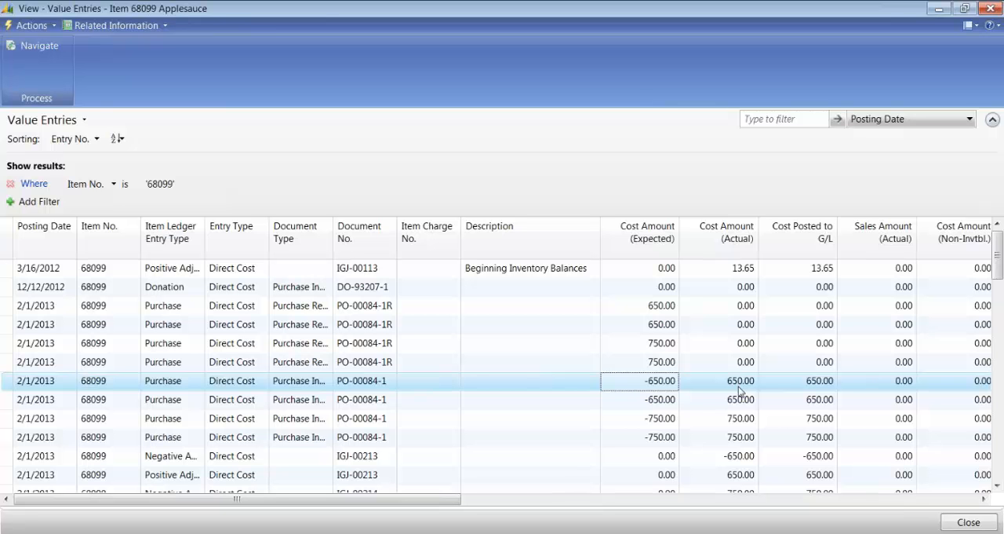
pyautogui.moveTo(999, 269); pyautogui.dragTo(941, 244)
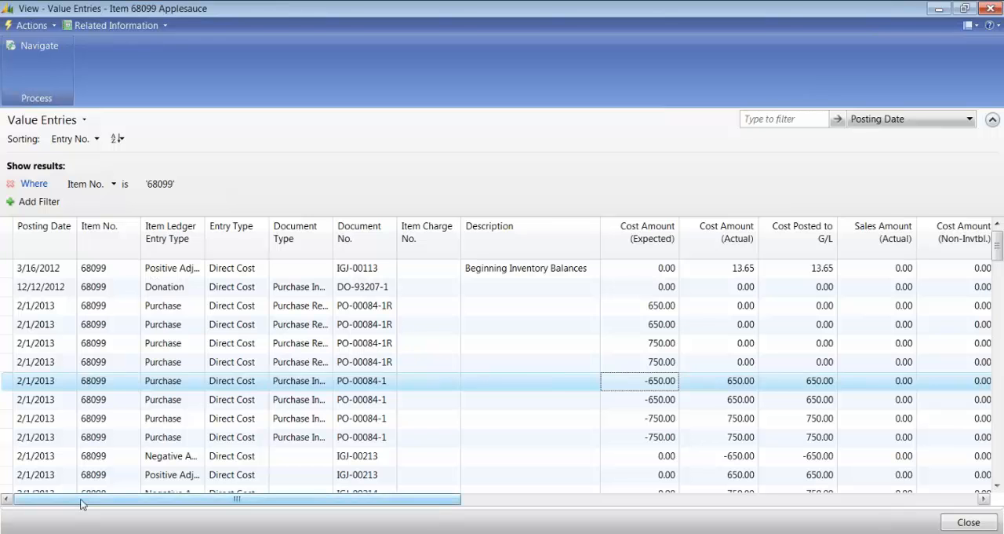
# Step: Copy all value entry rows of item 68099 and paste them at cell A1 of a blank Excel workbook
pyautogui.moveTo(7, 267); pyautogui.dragTo(20, 523)
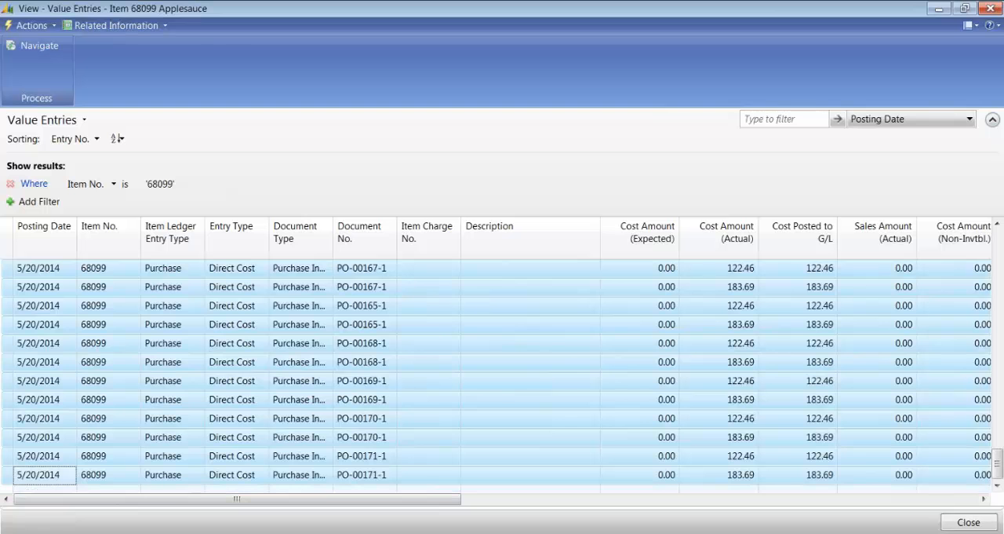
pyautogui.rightClick(8, 307)
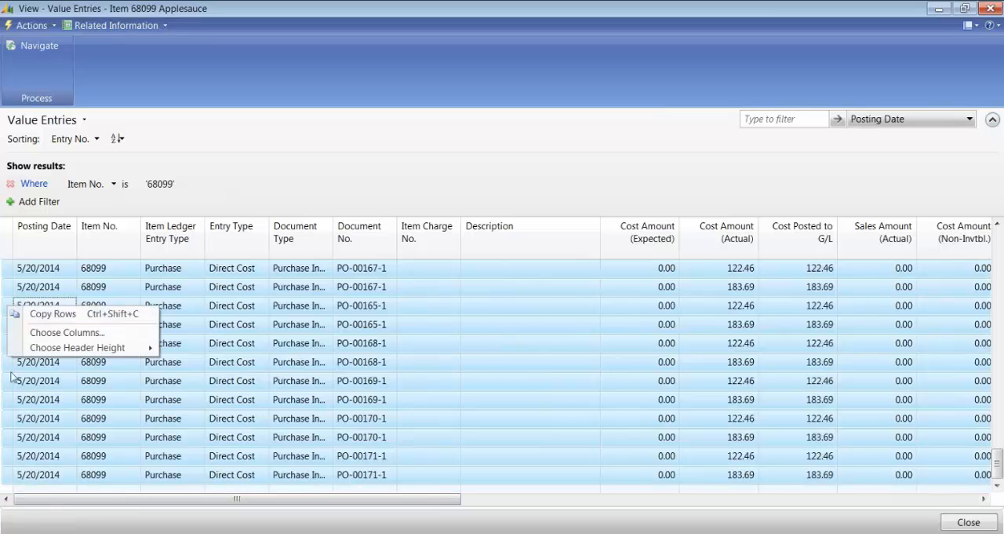
pyautogui.click(41, 314)
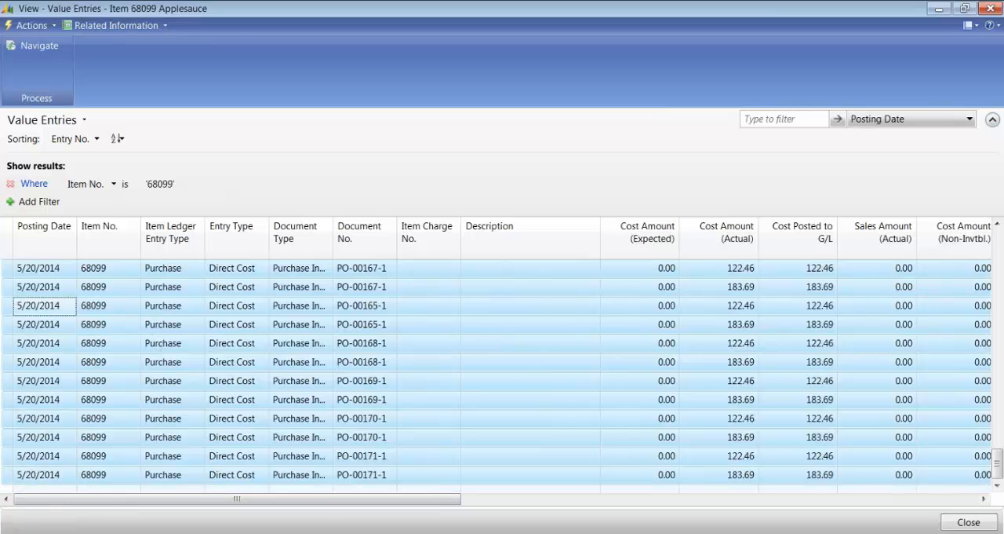
pyautogui.press('super')
pyautogui.click(78, 135)
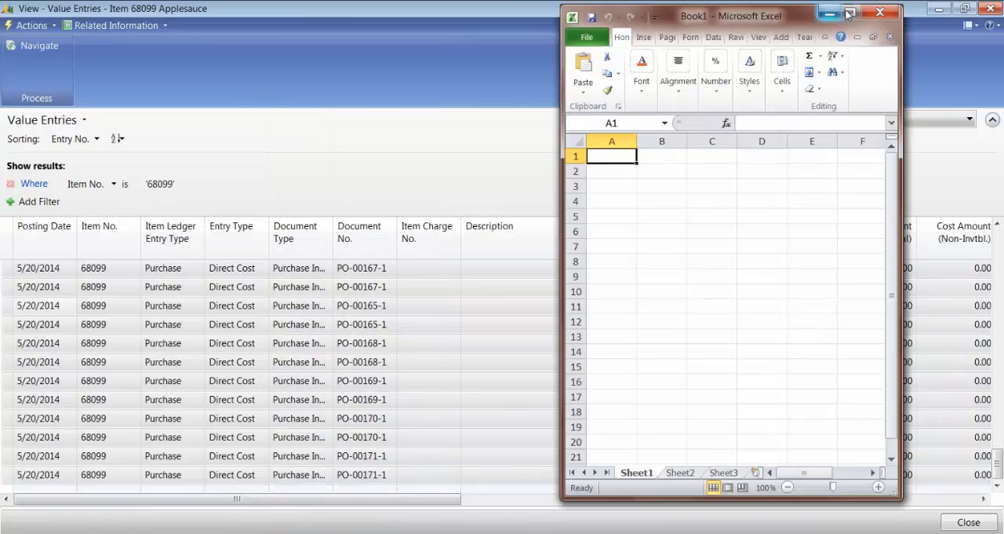
pyautogui.click(849, 13)
pyautogui.click(17, 56)
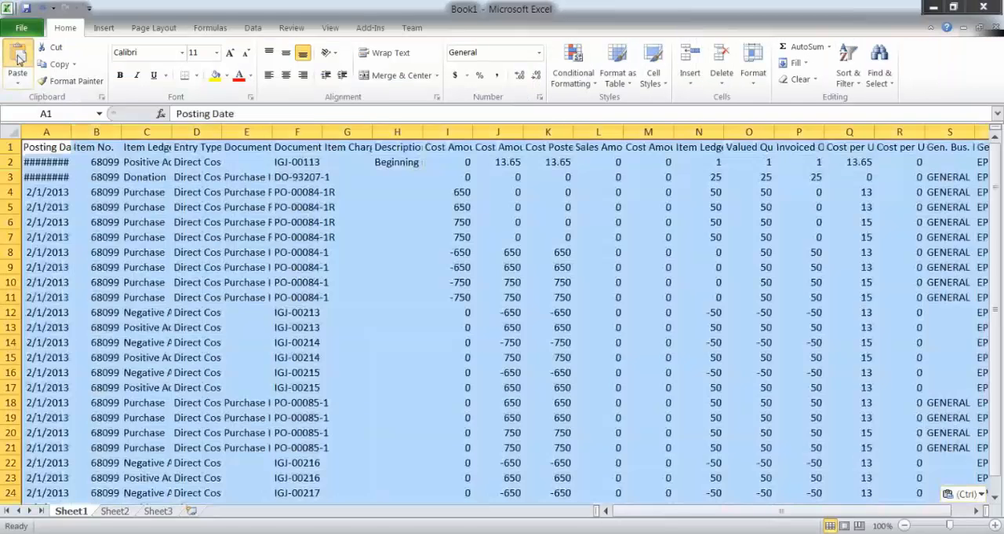
# Step: Widen column I and highlight the Cost Amount (Expected) and Cost Amount (Actual) headers in yellow
pyautogui.click(197, 221)
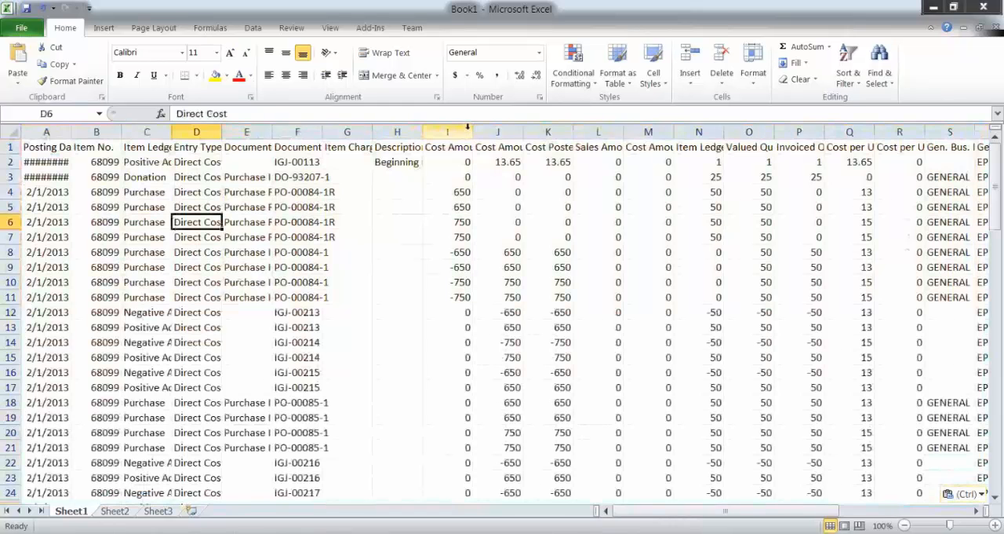
pyautogui.moveTo(472, 128); pyautogui.dragTo(487, 145)
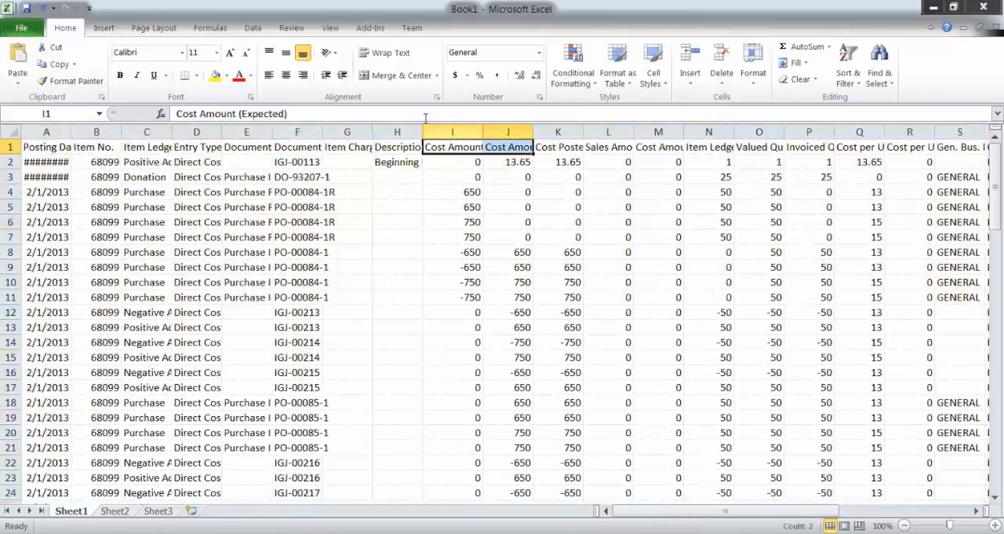
# Step: Add an AutoSum total for the Cost Amount (Expected) column in cell I97, below the last value entry
pyautogui.press('pagedown')
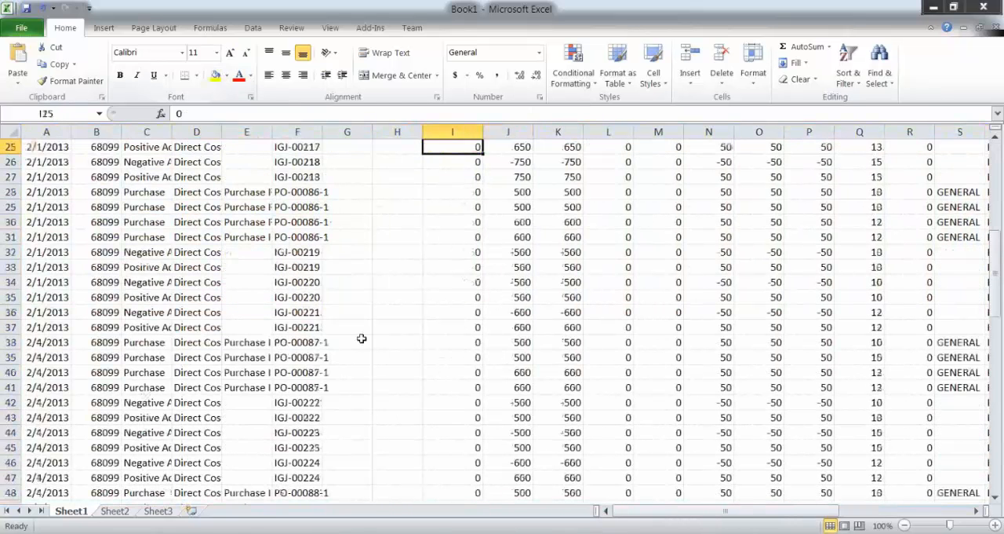
pyautogui.press('pagedown')
pyautogui.press('pagedown')
pyautogui.press('pagedown')
pyautogui.press('pagedown')
pyautogui.press('pageup')
pyautogui.press('pageup')
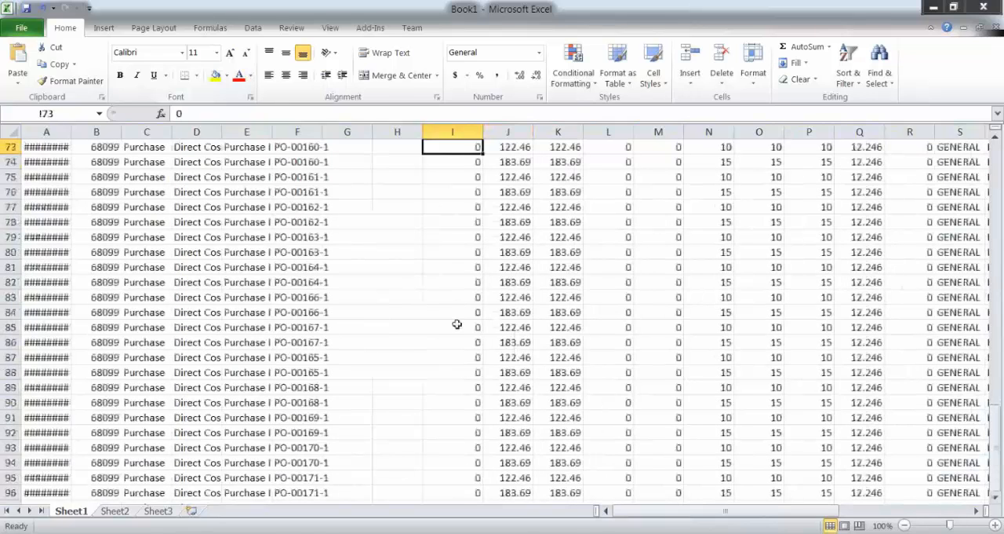
pyautogui.click(468, 494)
pyautogui.press('Down')
pyautogui.press('Down')
pyautogui.click(455, 473)
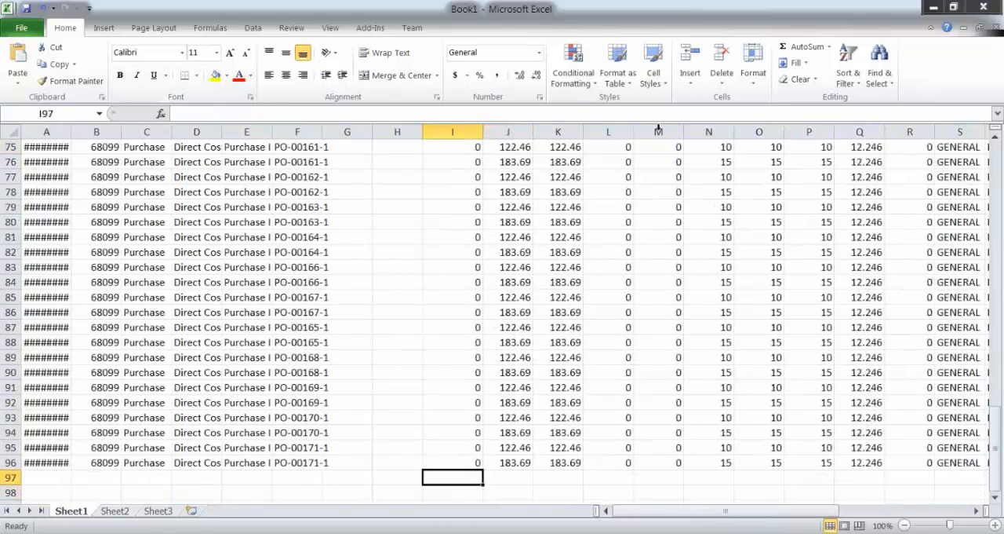
pyautogui.click(802, 47)
pyautogui.click(802, 47)
# Step: Copy the total in I97 to J97 to sum Cost Amount (Actual), and check the total against its column header
pyautogui.click(62, 65)
pyautogui.press('Right')
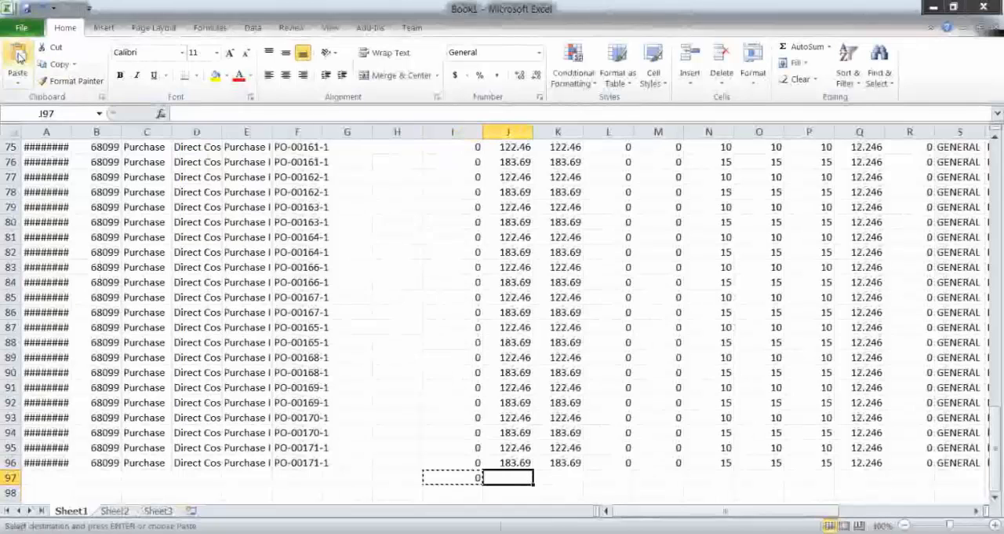
pyautogui.click(18, 55)
pyautogui.press('Return')
pyautogui.press('Return')
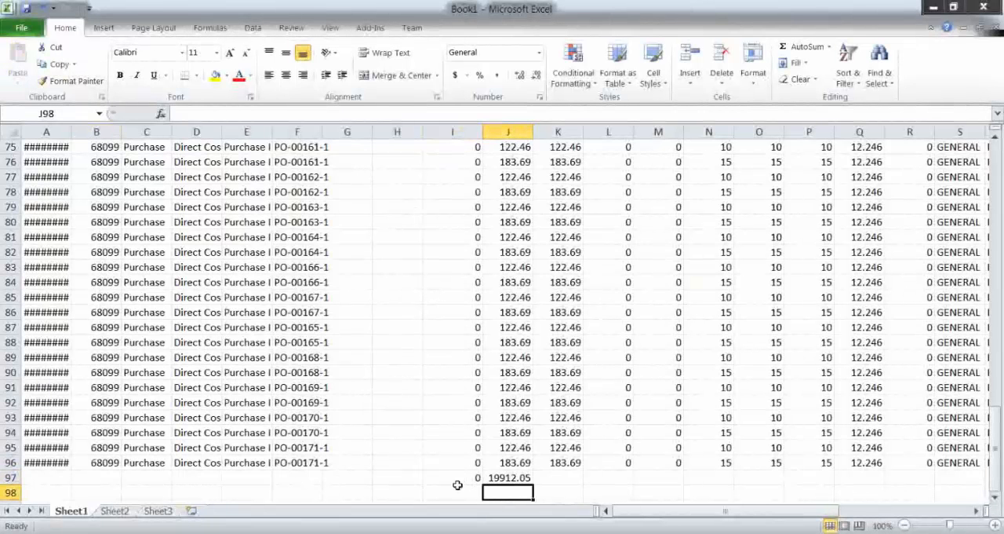
pyautogui.click(497, 479)
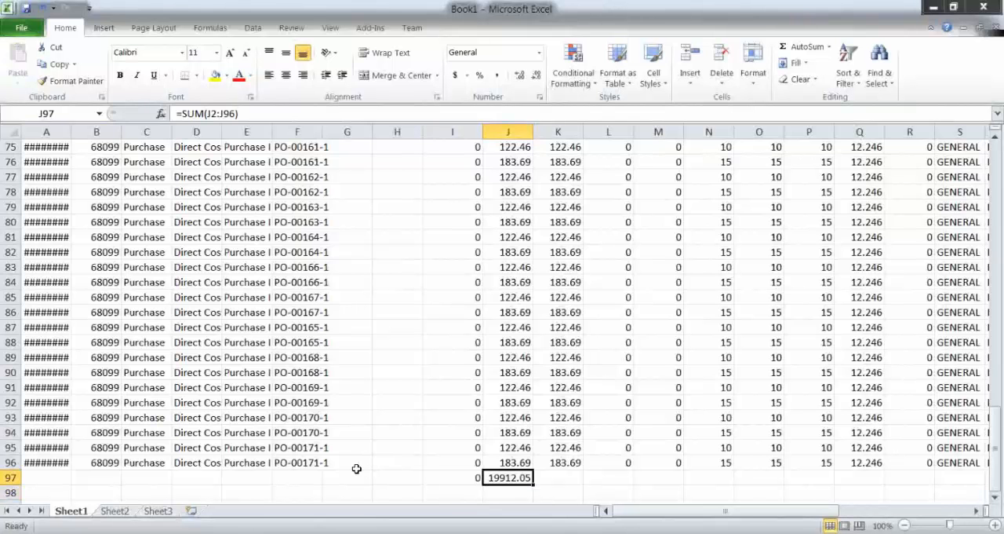
pyautogui.hotkey('ctrl', 'Up')
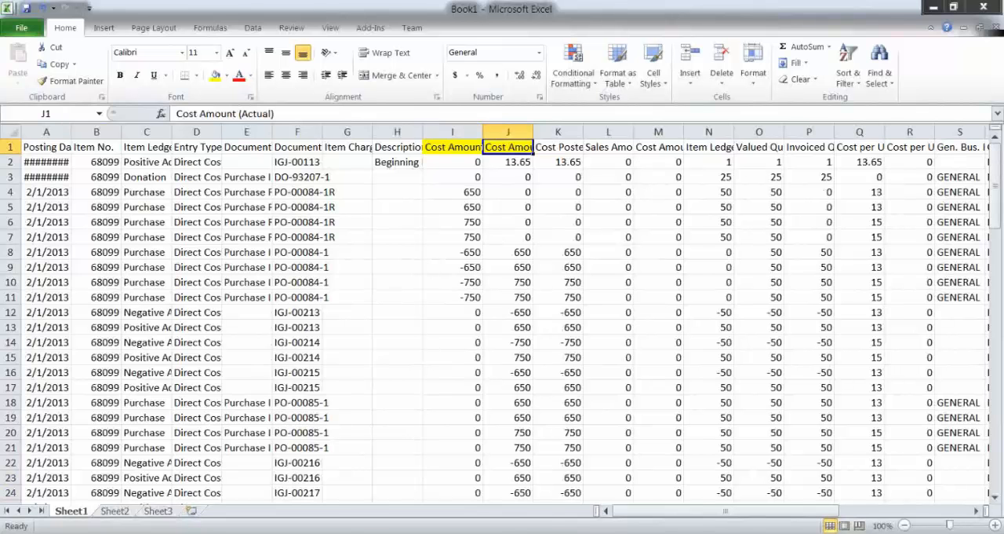
# Step: Switch back to Dynamics NAV, close the Value Entries and item card windows for 68099, and return to the Items list
pyautogui.moveTo(282, 532)
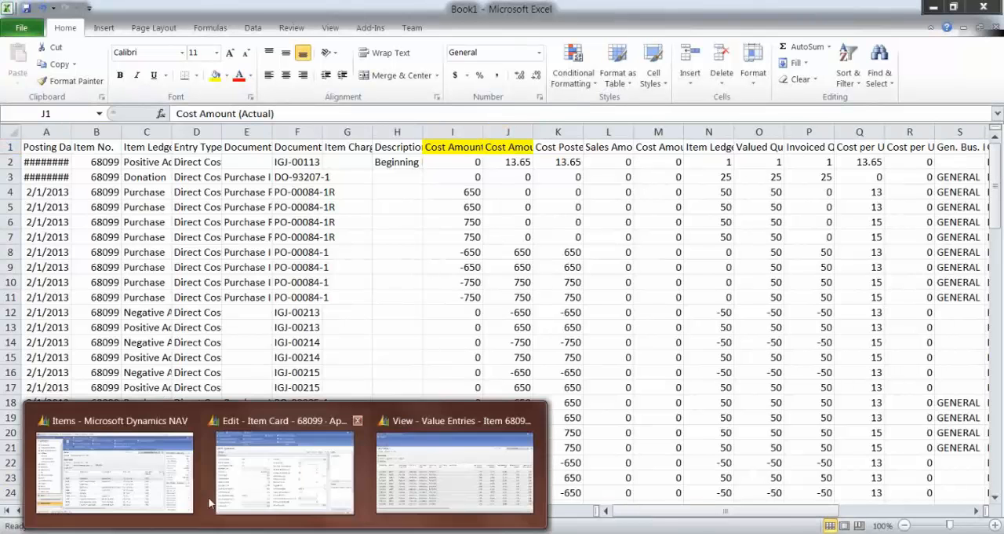
pyautogui.click(392, 481)
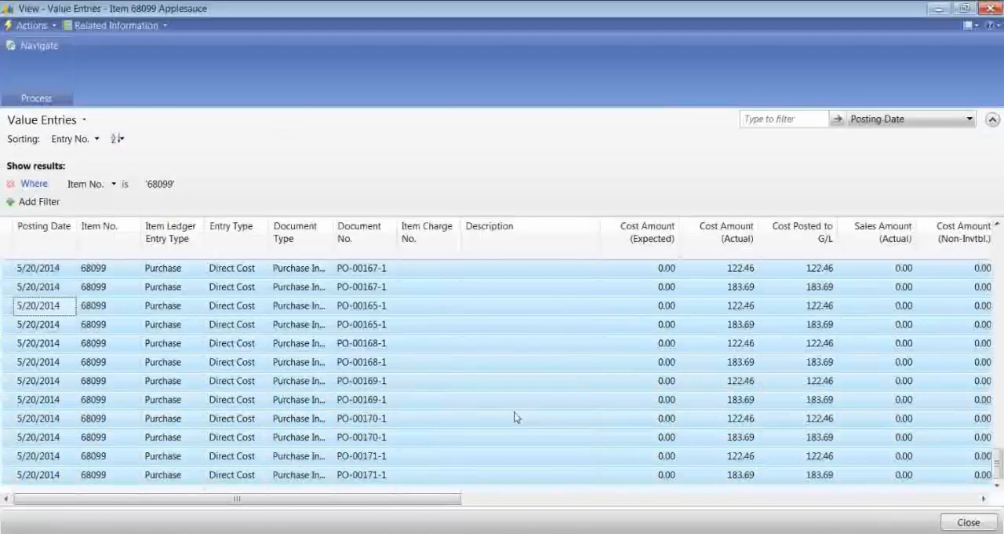
pyautogui.press('Escape')
pyautogui.moveTo(290, 532)
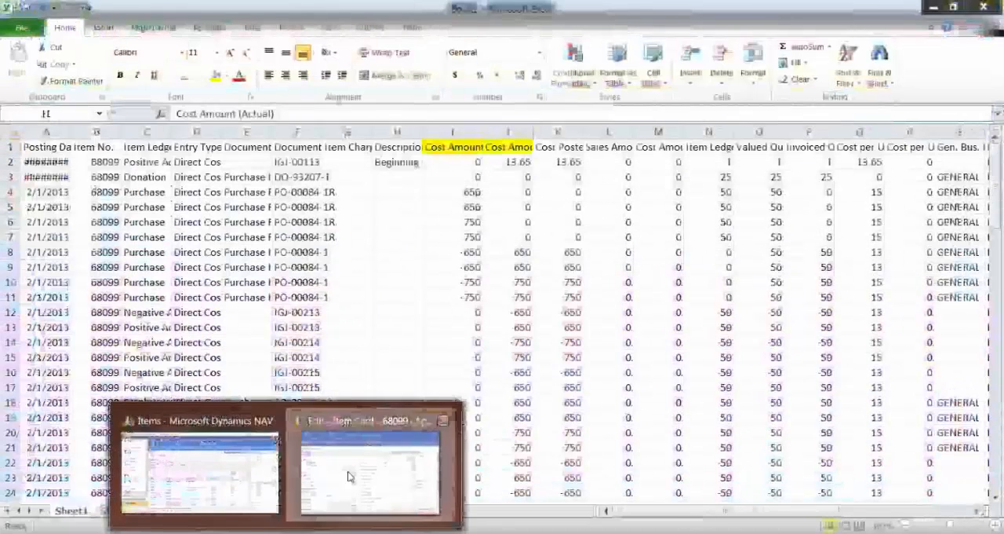
pyautogui.click(350, 477)
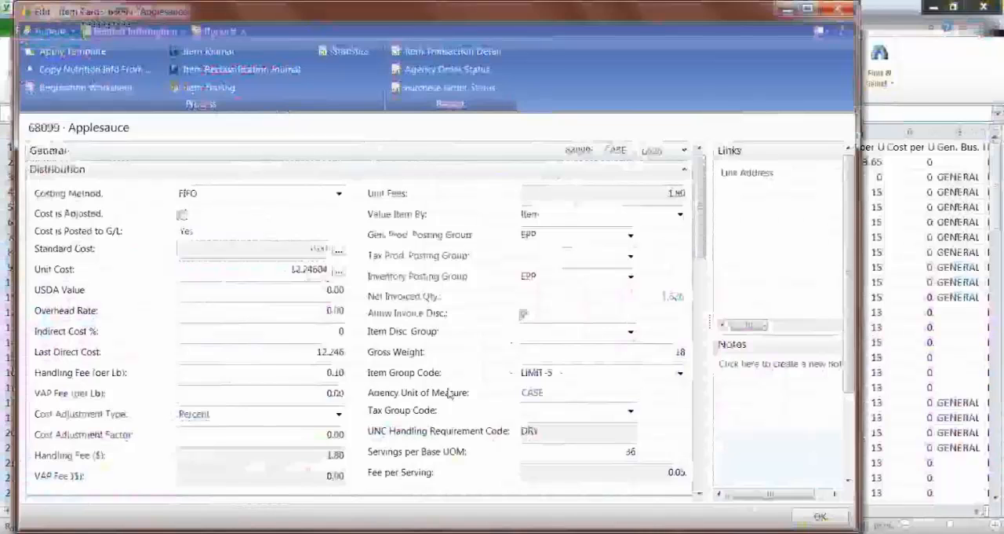
pyautogui.press('Escape')
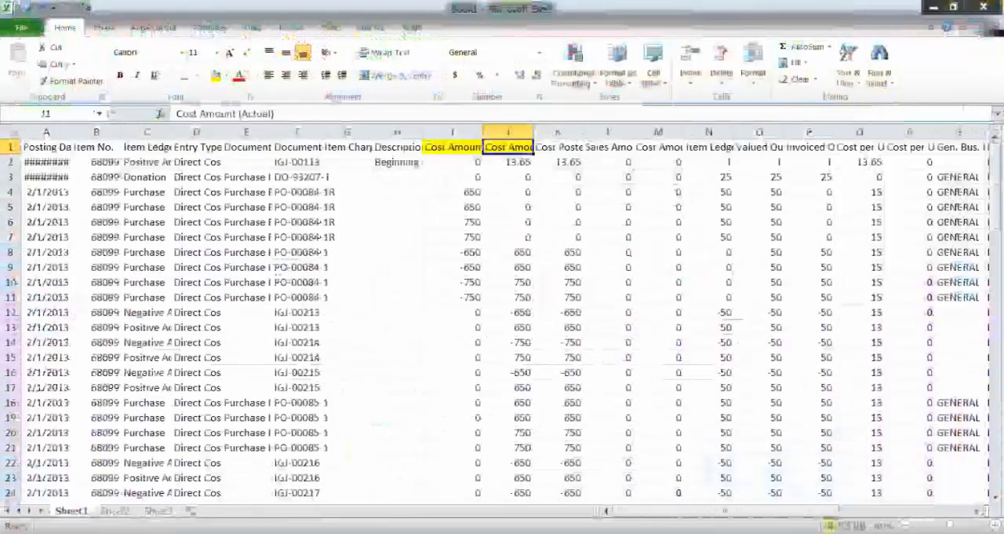
pyautogui.click(288, 532)
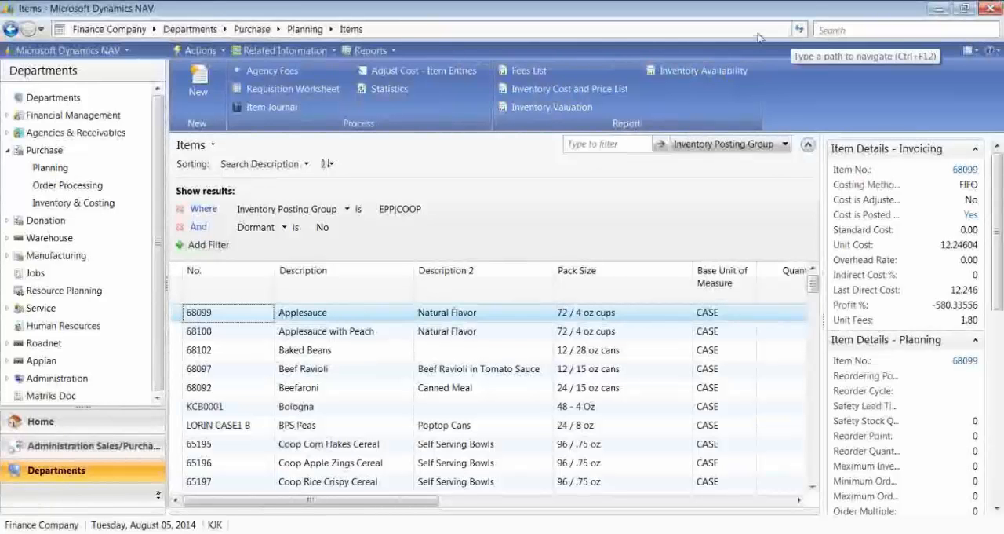
# Step: Search for "Inventory Valu" and open the Inventory Valuation report's options
pyautogui.click(869, 28)
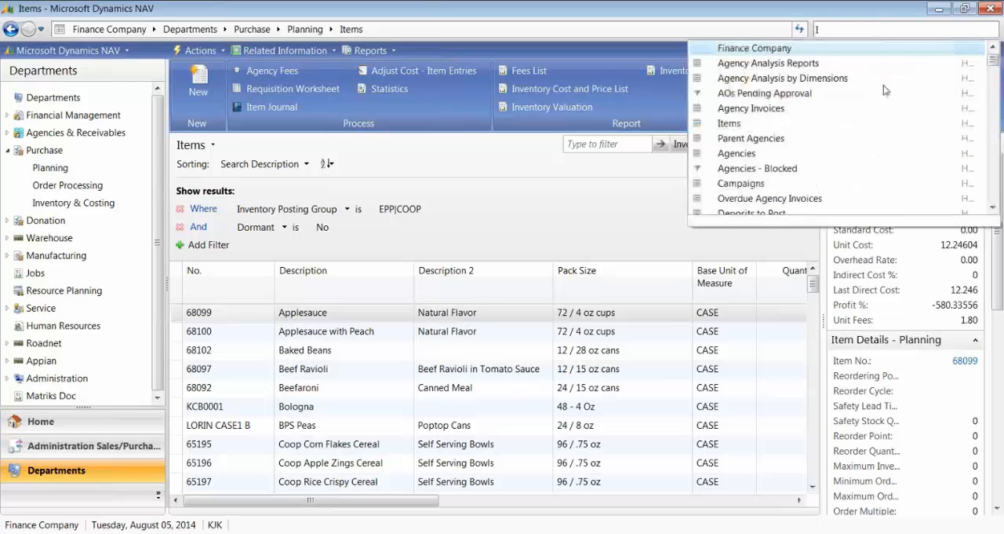
pyautogui.write('In')
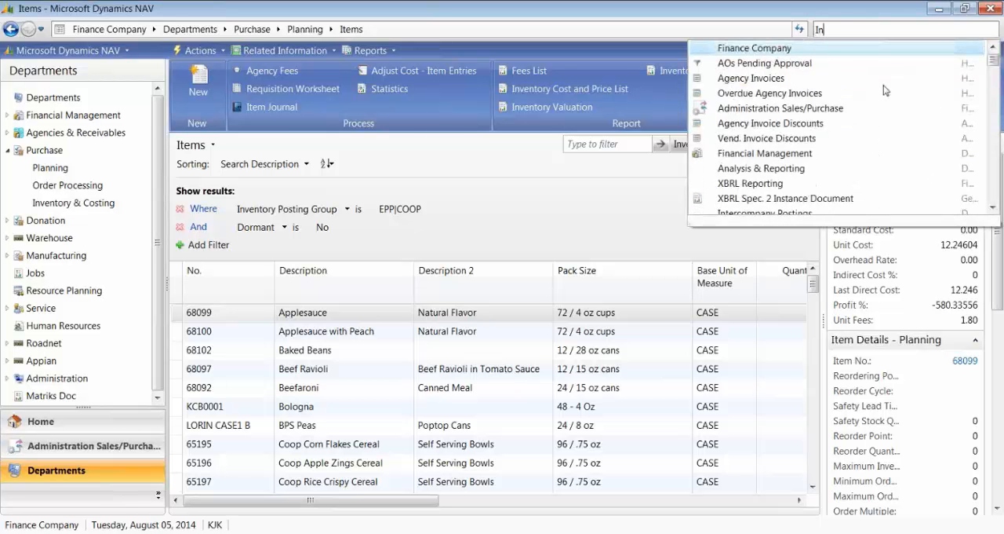
pyautogui.write('ventory Valu')
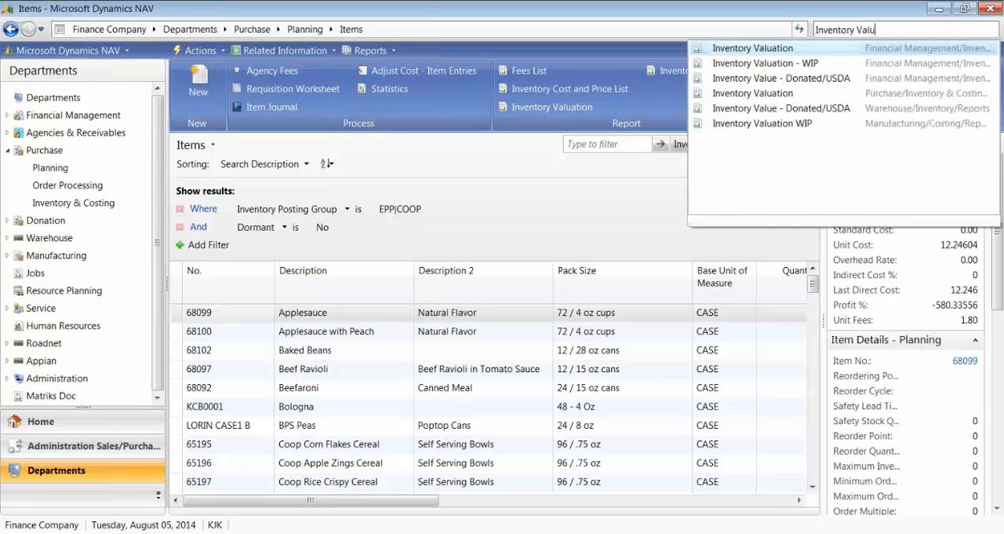
pyautogui.click(739, 114)
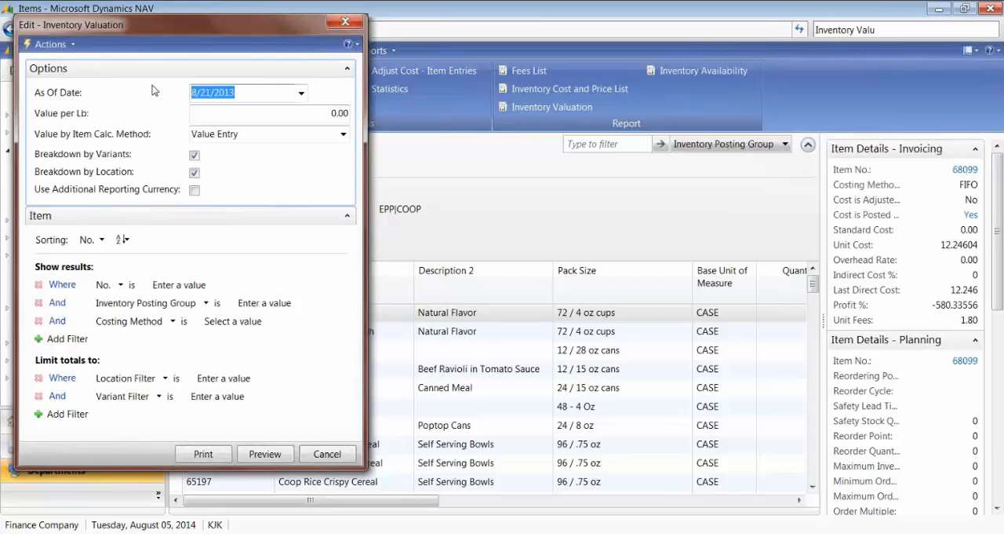
# Step: Preview the Inventory Valuation report as of 8/5/2014 for item No. 68099, and select the Bologna row in the Items list
pyautogui.write('t')
pyautogui.press('Tab')
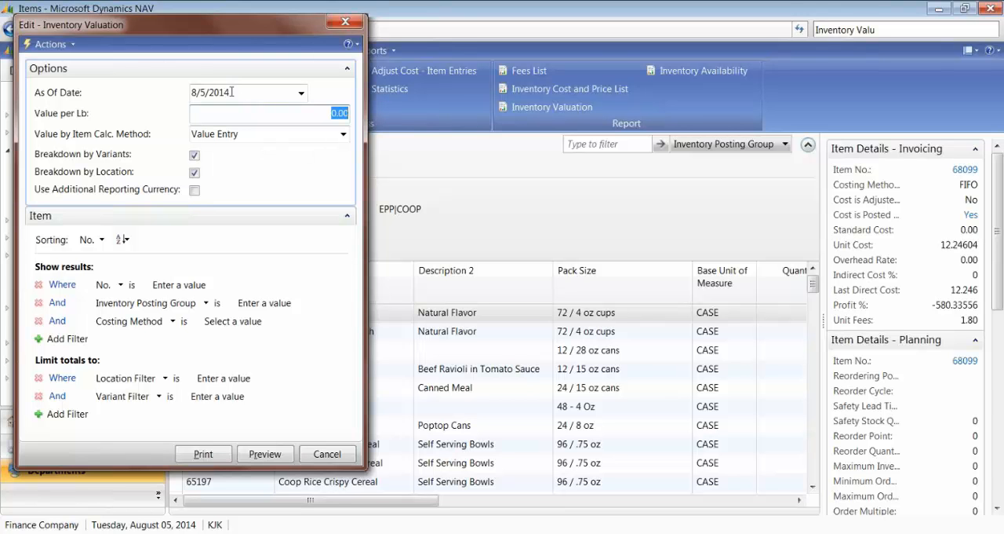
pyautogui.moveTo(232, 91); pyautogui.dragTo(189, 92)
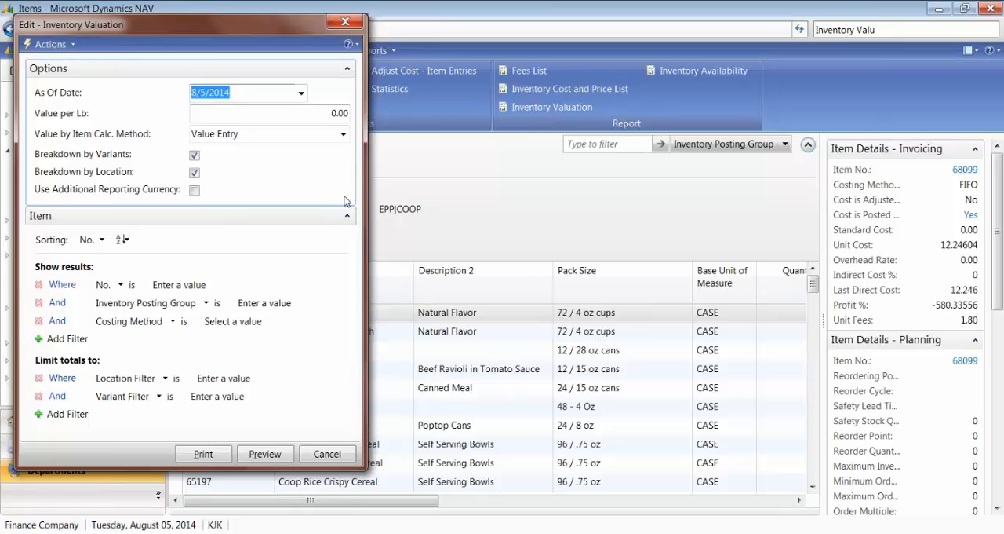
pyautogui.click(179, 285)
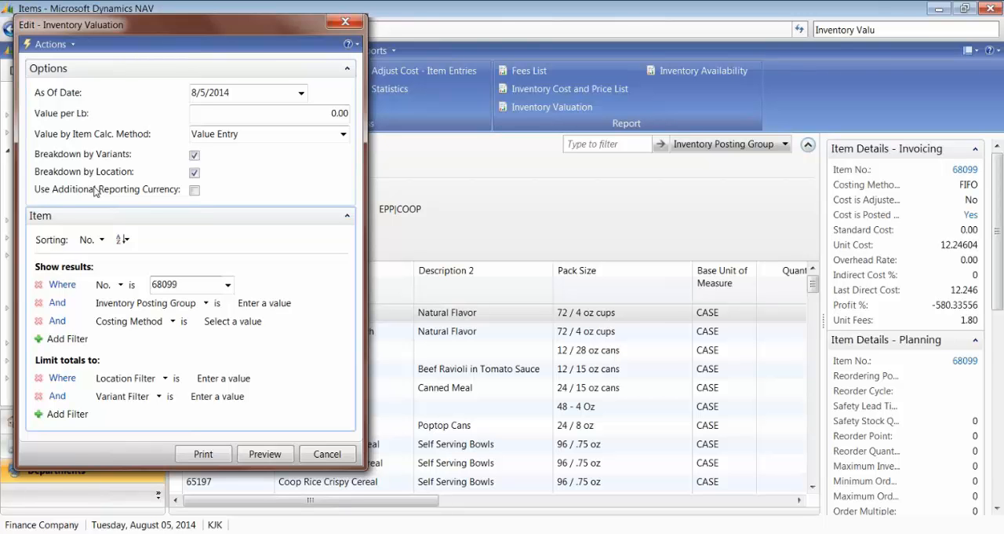
pyautogui.click(251, 452)
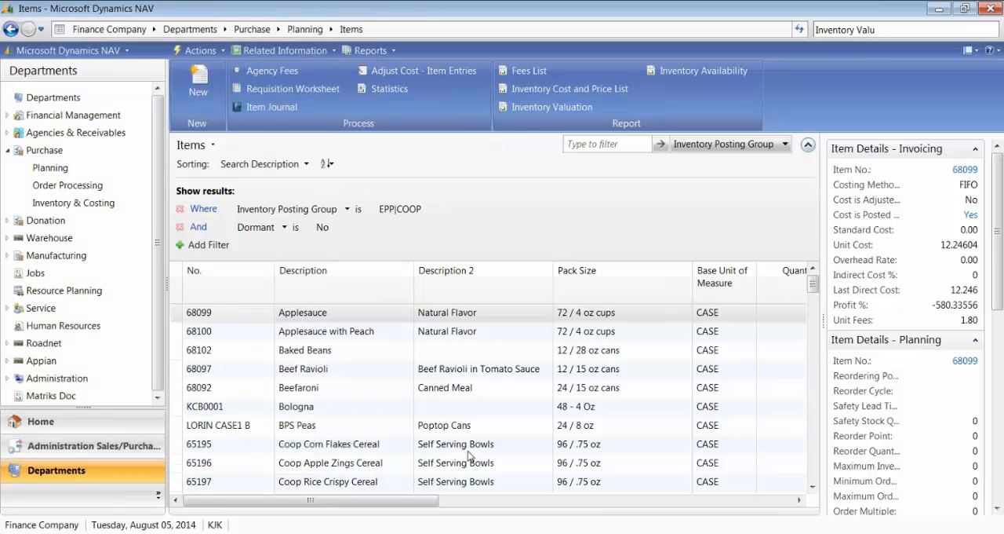
pyautogui.click(317, 410)
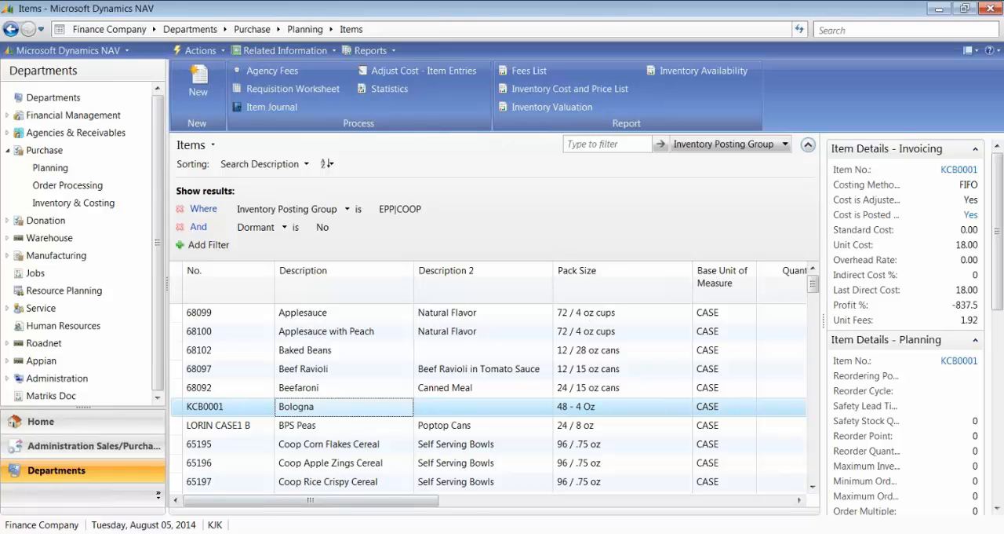
# Step: Minimize the Items list and maximize the Inventory Valuation print preview for item 68099
pyautogui.click(335, 489)
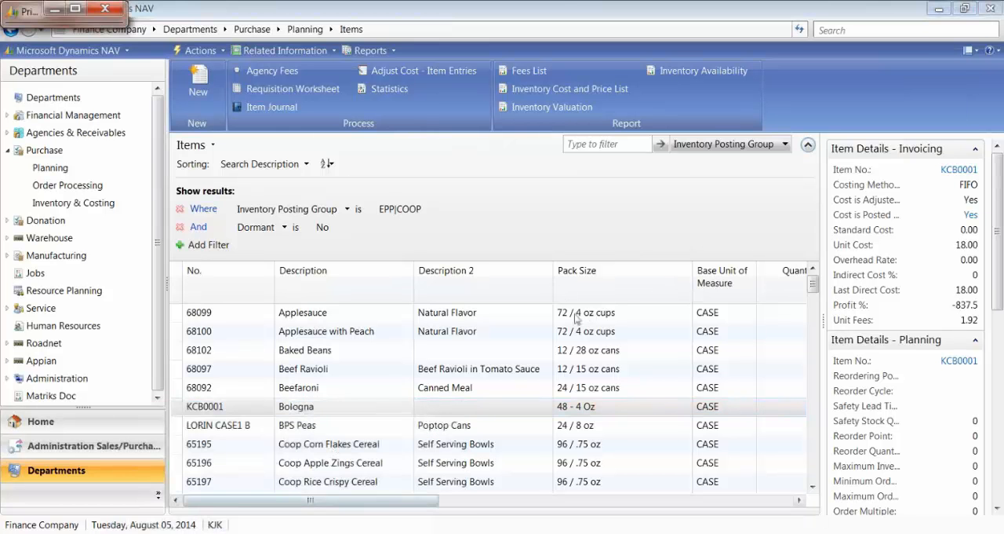
pyautogui.click(939, 9)
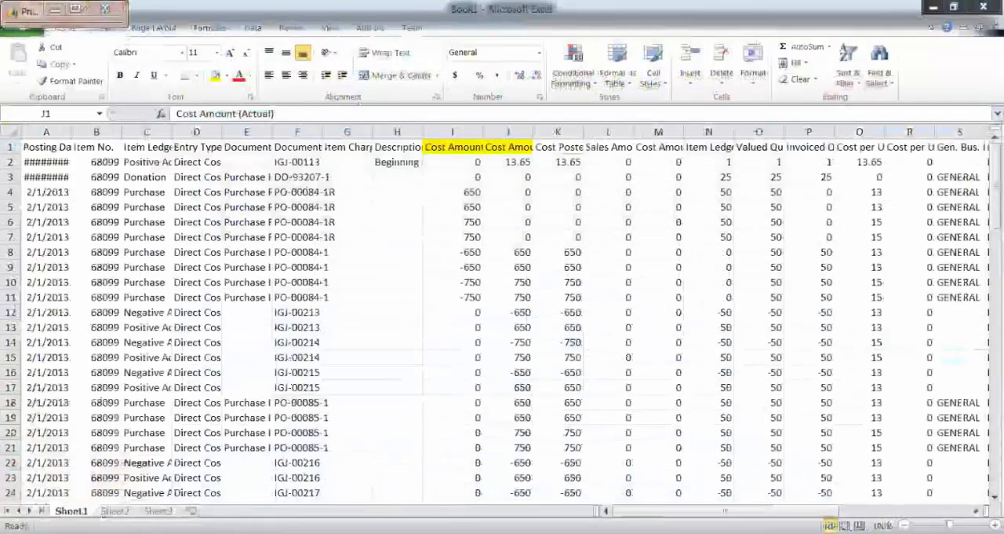
pyautogui.click(74, 9)
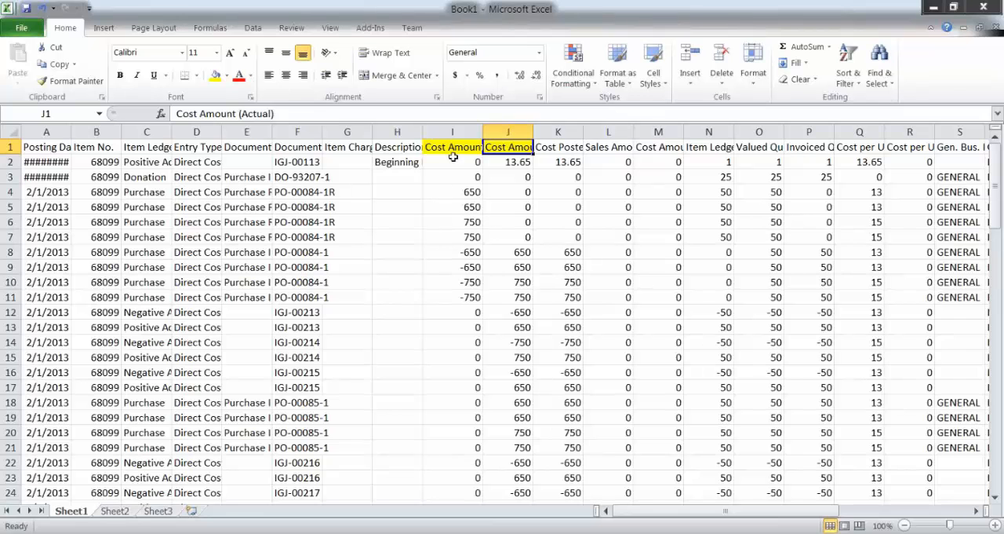
# Step: Compare the row 97 totals of the two highlighted Cost Amount columns in Excel with the Inventory Valuation print preview
pyautogui.click(451, 148)
pyautogui.click(510, 147)
pyautogui.press('pagedown')
pyautogui.press('pagedown')
pyautogui.press('pagedown')
pyautogui.press('pagedown')
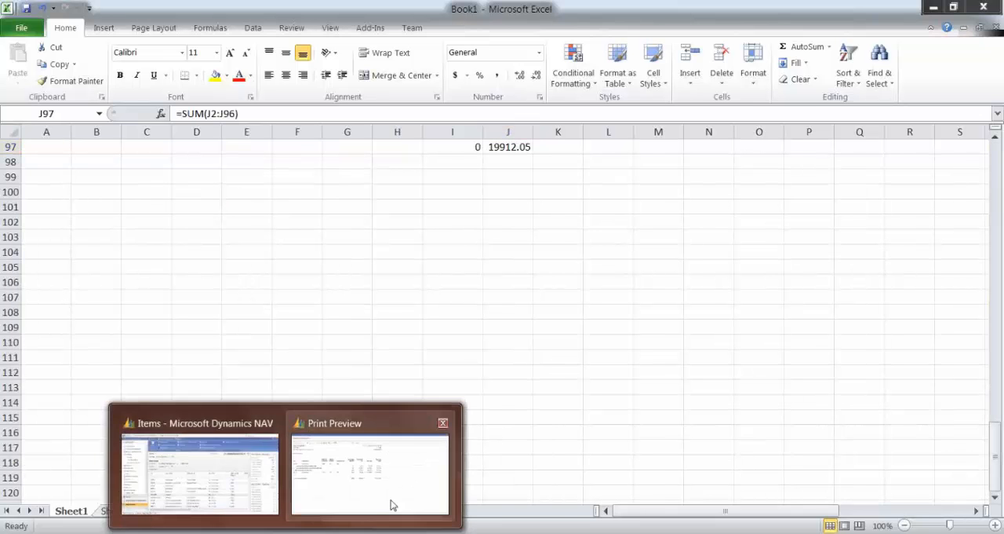
pyautogui.click(390, 504)
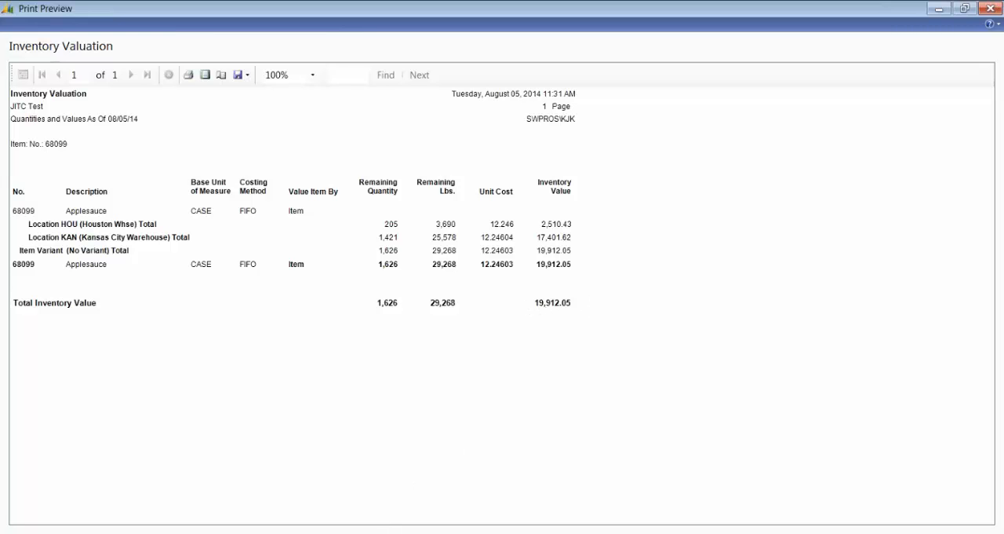
# Step: Open item 68099's card from the Items list, compare its Distribution costs with the Inventory Valuation preview, and return to the Items list
pyautogui.click(186, 495)
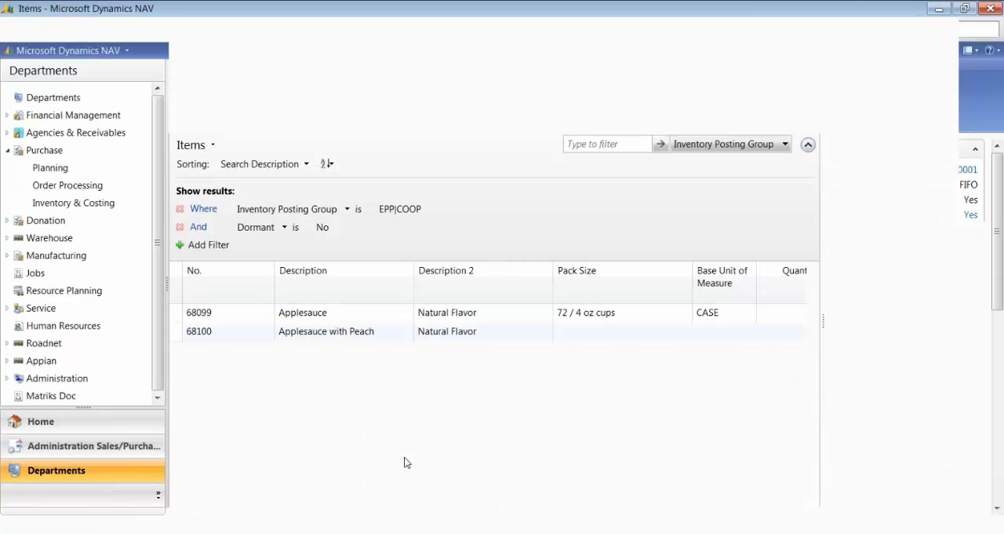
pyautogui.click(189, 317)
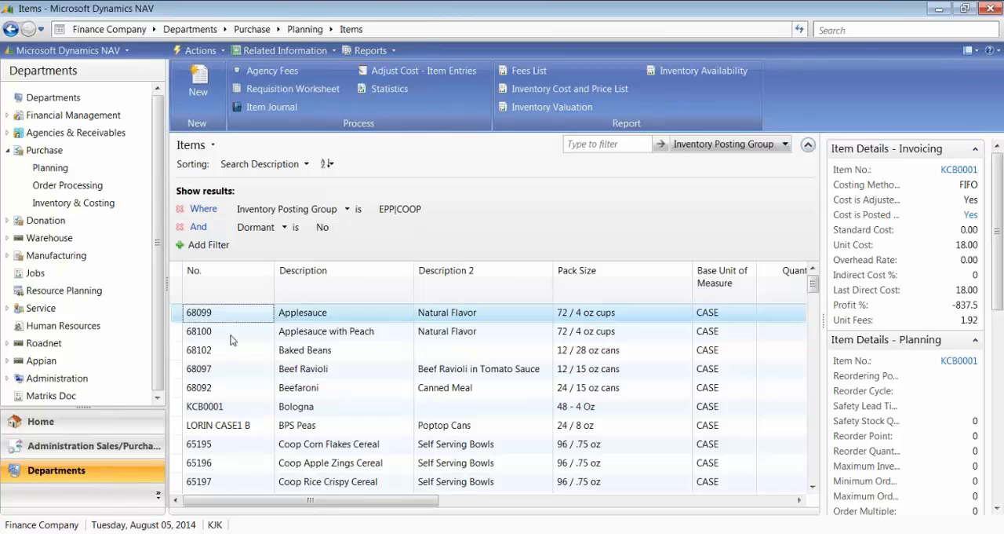
pyautogui.doubleClick(319, 399)
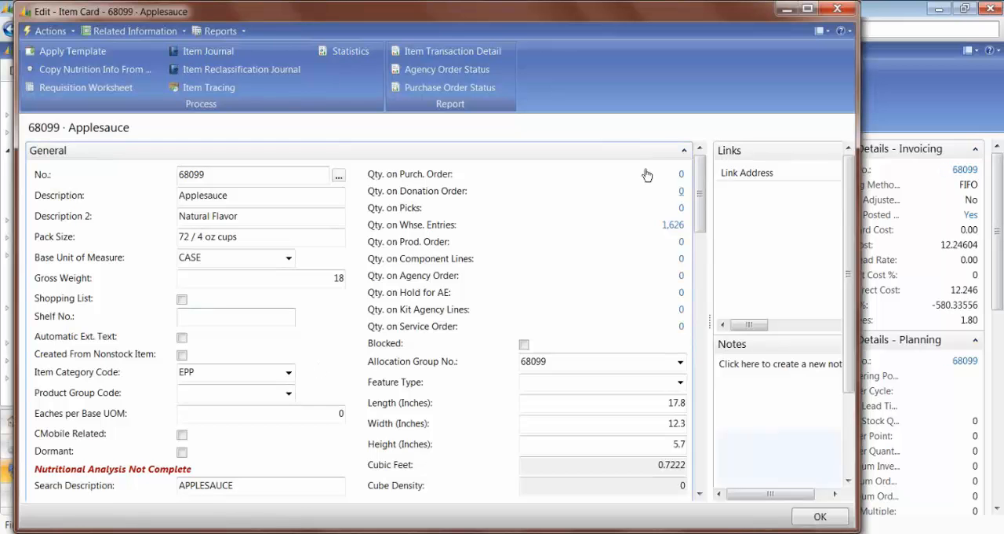
pyautogui.click(684, 150)
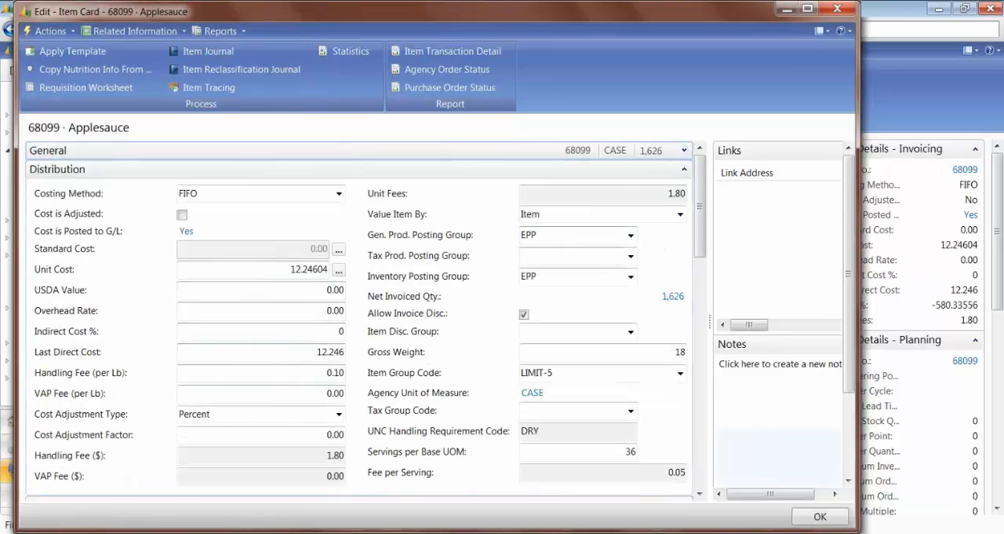
pyautogui.click(297, 479)
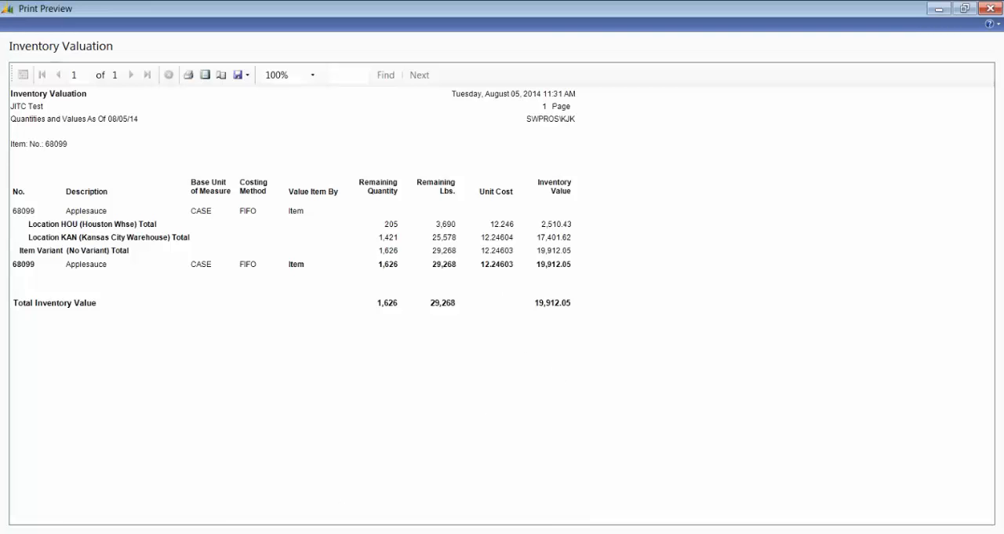
pyautogui.hotkey('alt', 'Tab')
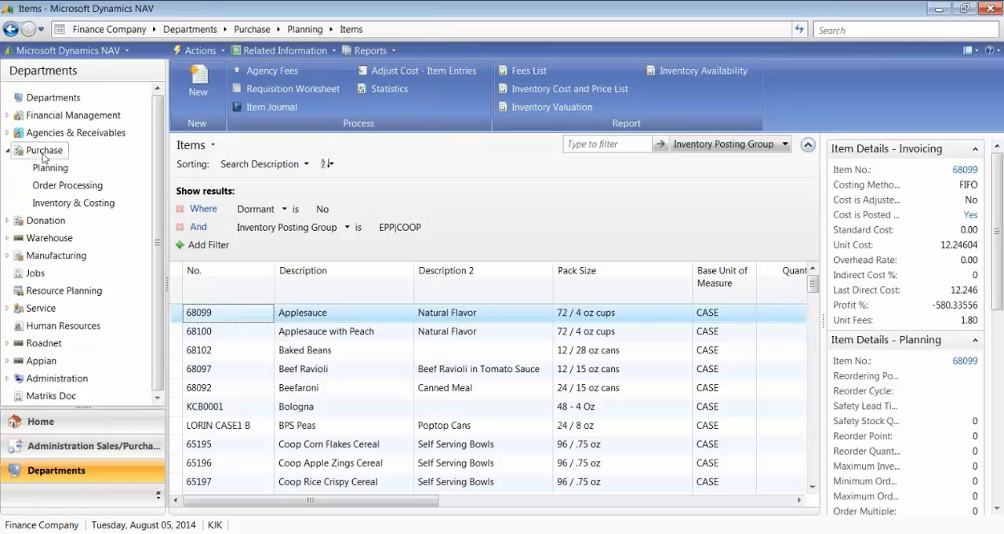
# Step: Open the Agency Orders list under Agencies & Receivables order processing with the Blank Batch, and create a new agency order
pyautogui.click(57, 135)
pyautogui.click(243, 141)
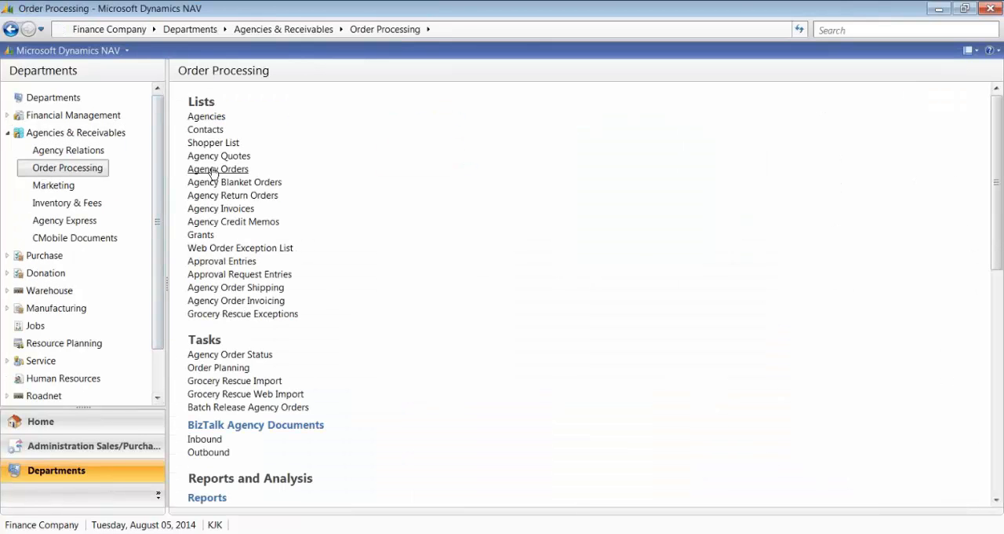
pyautogui.click(214, 171)
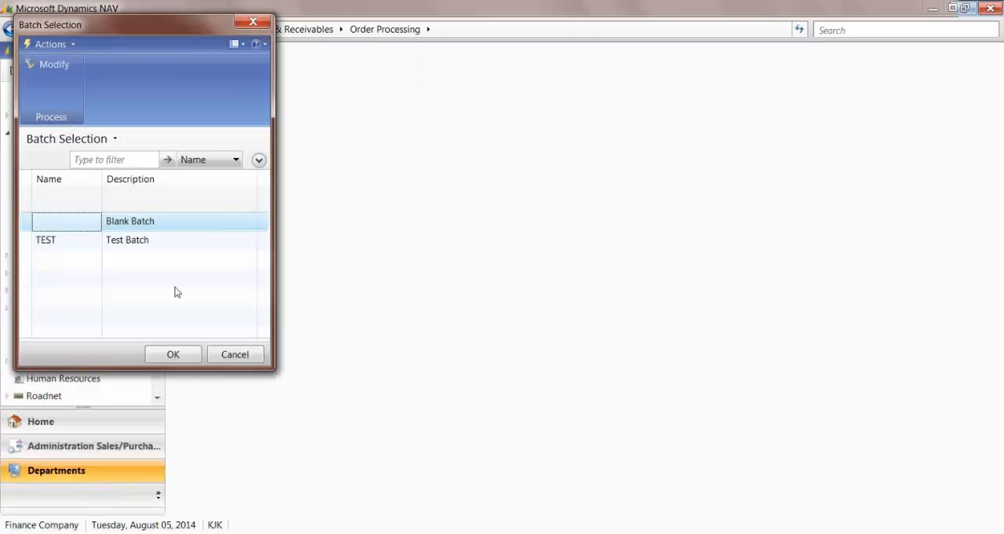
pyautogui.click(170, 353)
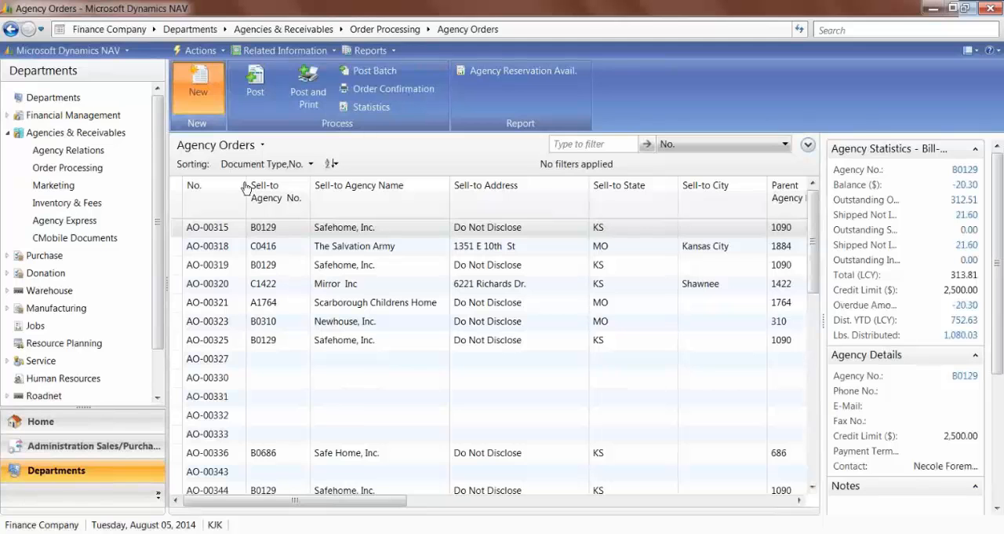
pyautogui.hotkey('ctrl', 'n')
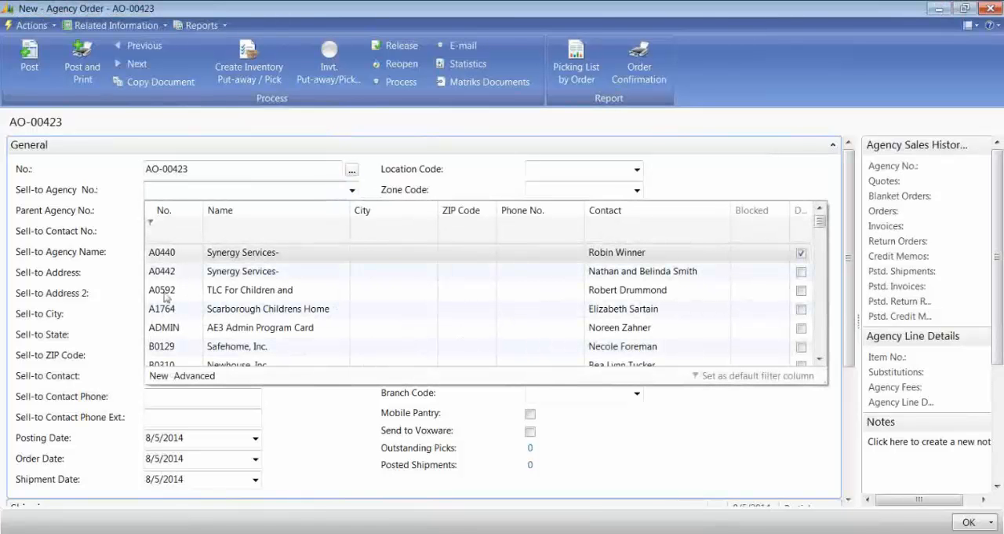
# Step: Set the new order's sell-to agency to Safehome, Inc., replacing the rejected Synergy Services- choice
pyautogui.click(162, 272)
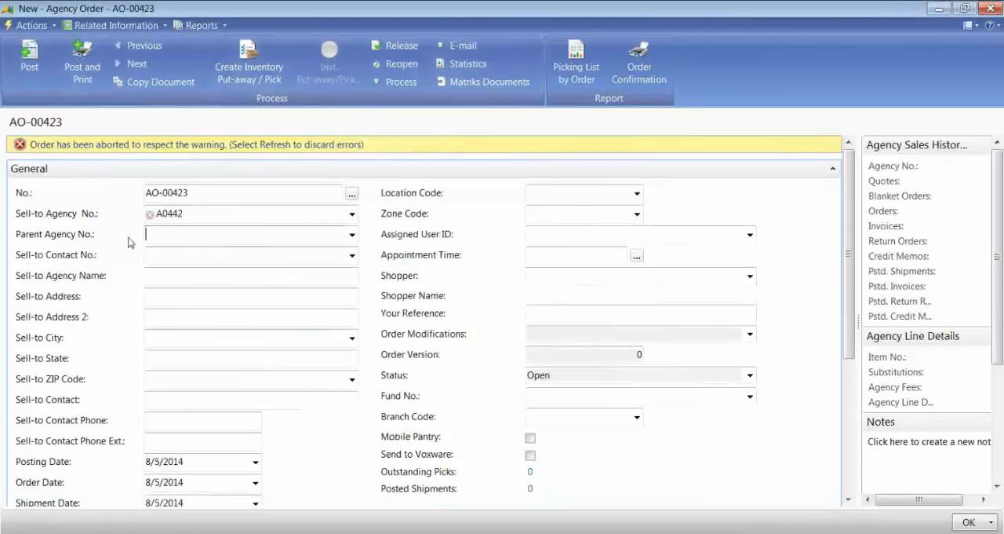
pyautogui.click(191, 212)
pyautogui.doubleClick(190, 212)
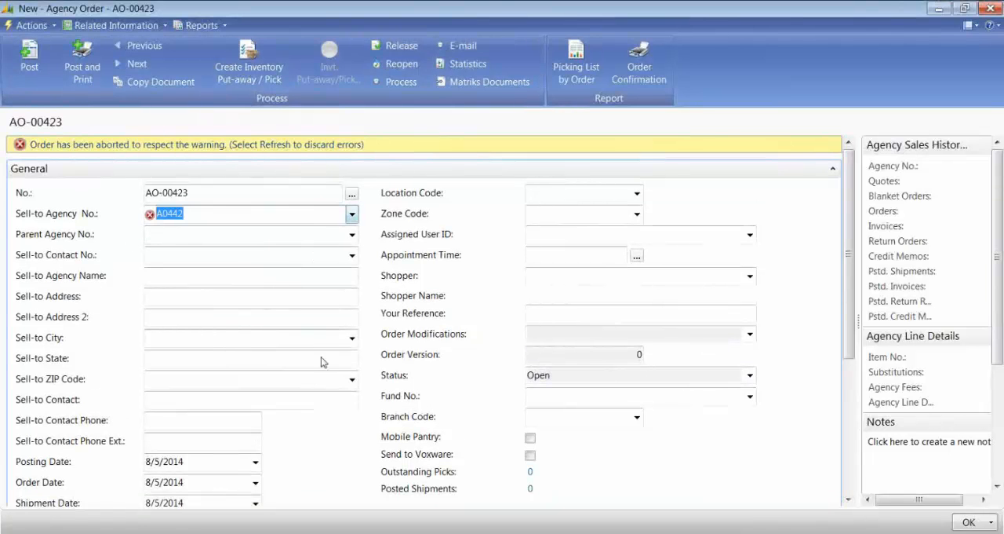
pyautogui.press('F4')
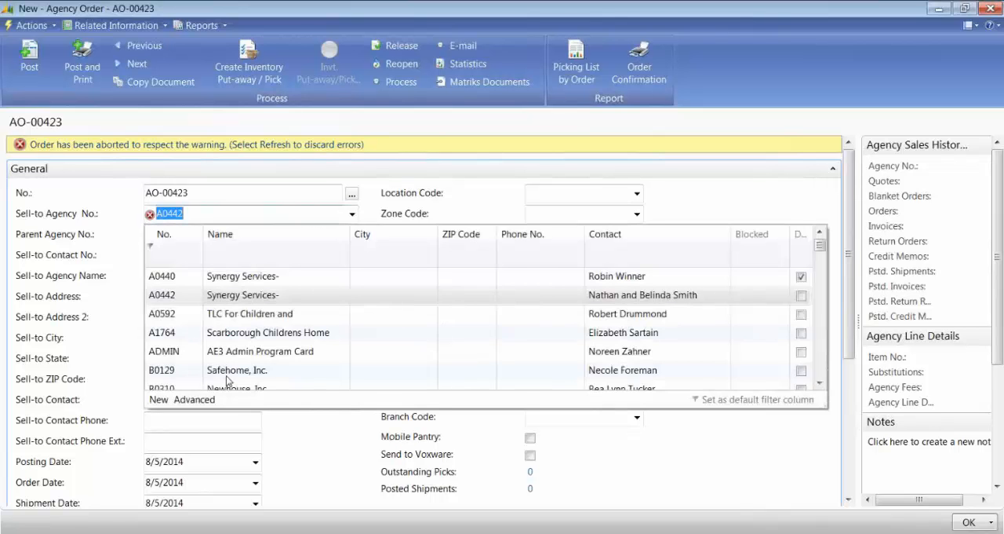
pyautogui.click(228, 375)
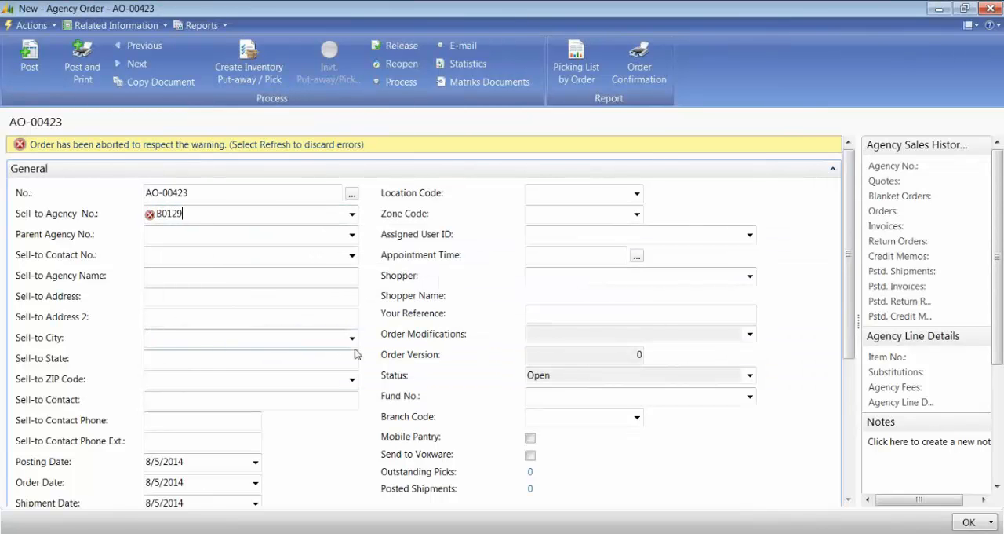
pyautogui.press('Tab')
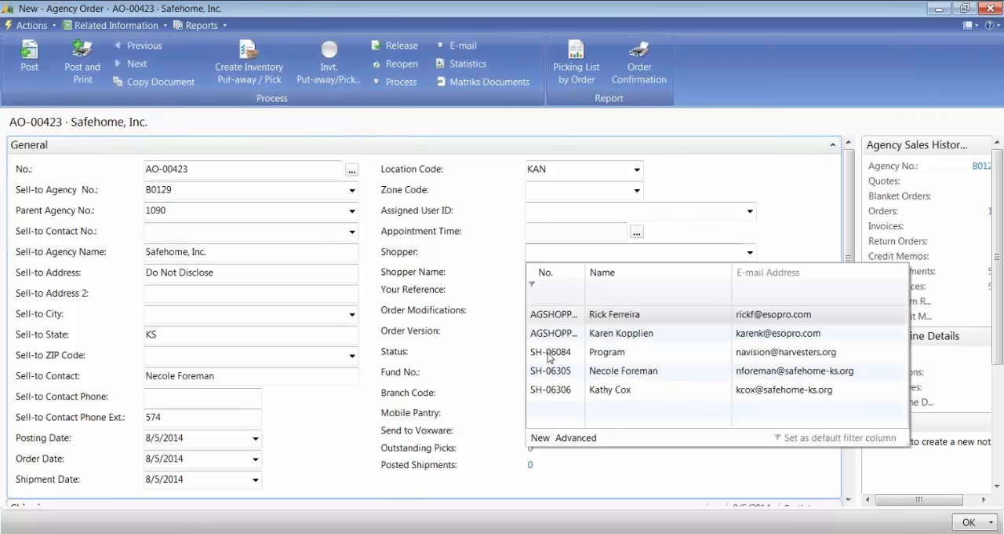
# Step: Assign the second listed agency shopper to the order and collapse the General section to reach the order lines
pyautogui.click(542, 337)
pyautogui.press('Tab')
pyautogui.press('Tab')
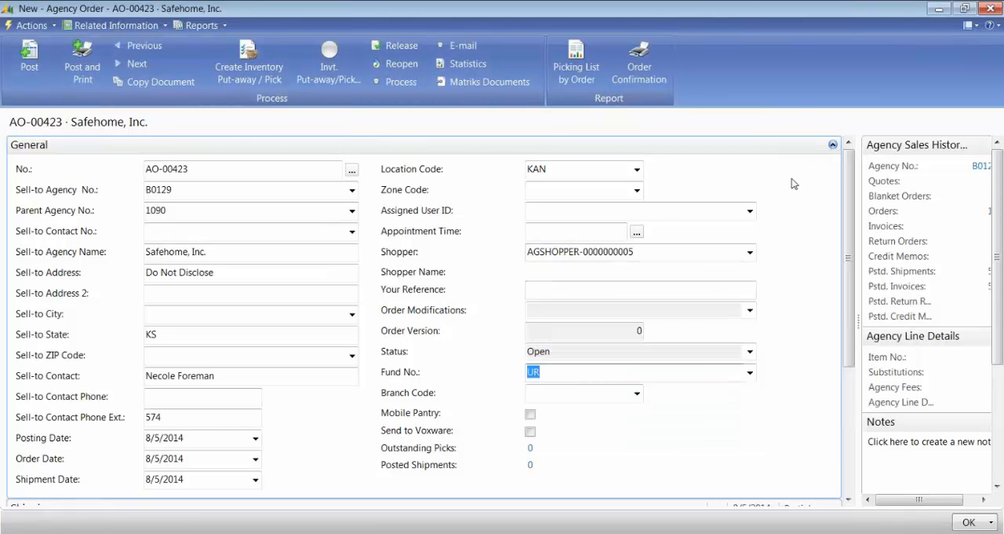
pyautogui.click(832, 144)
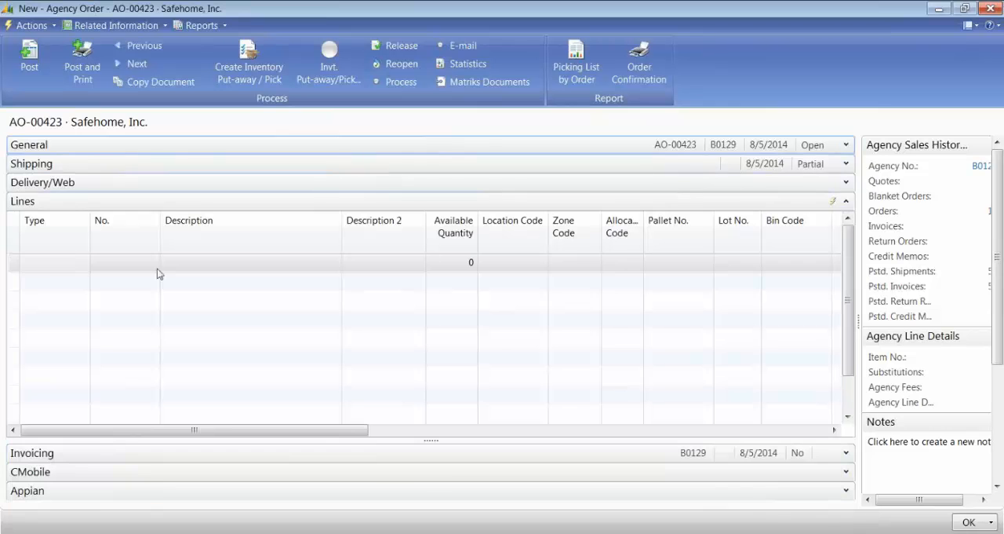
# Step: Enter an order line of type Item for No. 68099, Applesauce
pyautogui.click(49, 262)
pyautogui.write('Item')
pyautogui.press('Tab')
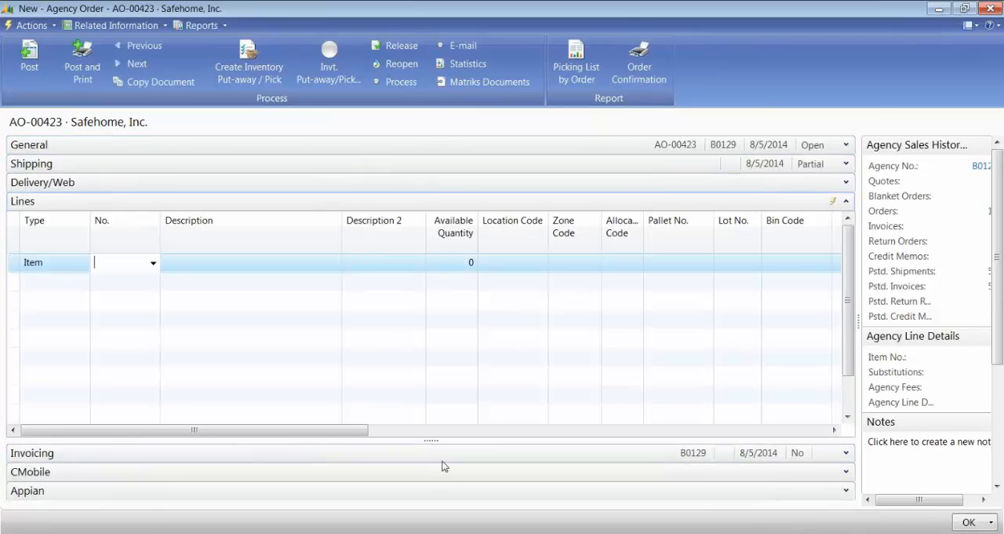
pyautogui.write('680')
pyautogui.press('Escape')
pyautogui.press('Tab')
pyautogui.press('Tab')
pyautogui.press('Tab')
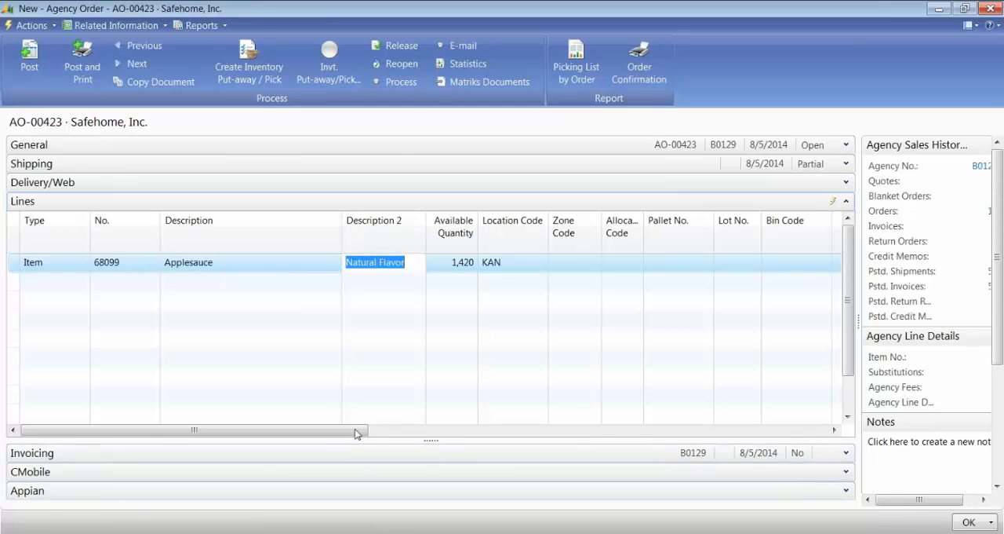
# Step: Set the Applesauce line's quantity to 1, leaving the zone, allocation, pallet, lot and bin fields blank
pyautogui.press('Tab')
pyautogui.press('Tab')
pyautogui.press('Tab')
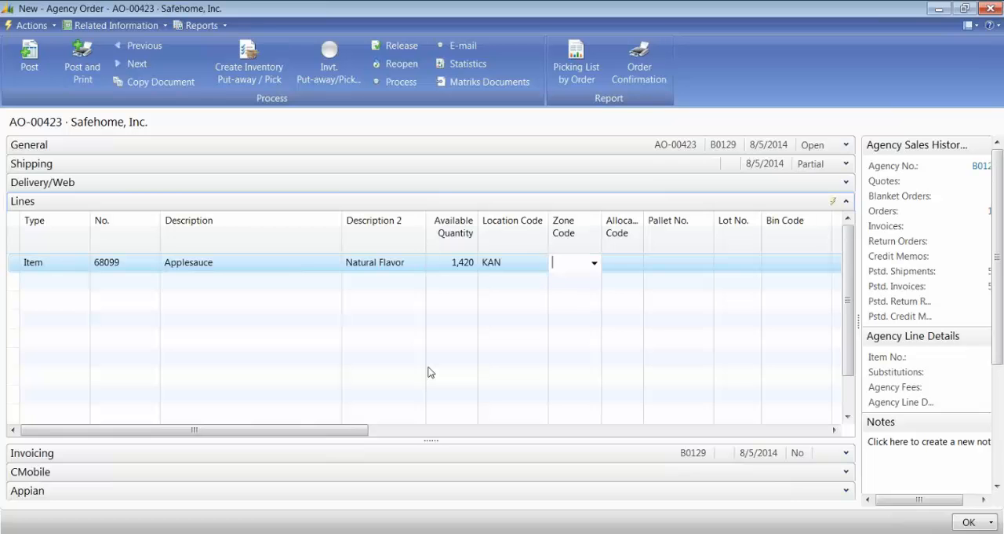
pyautogui.hotkey('shift', 'Tab')
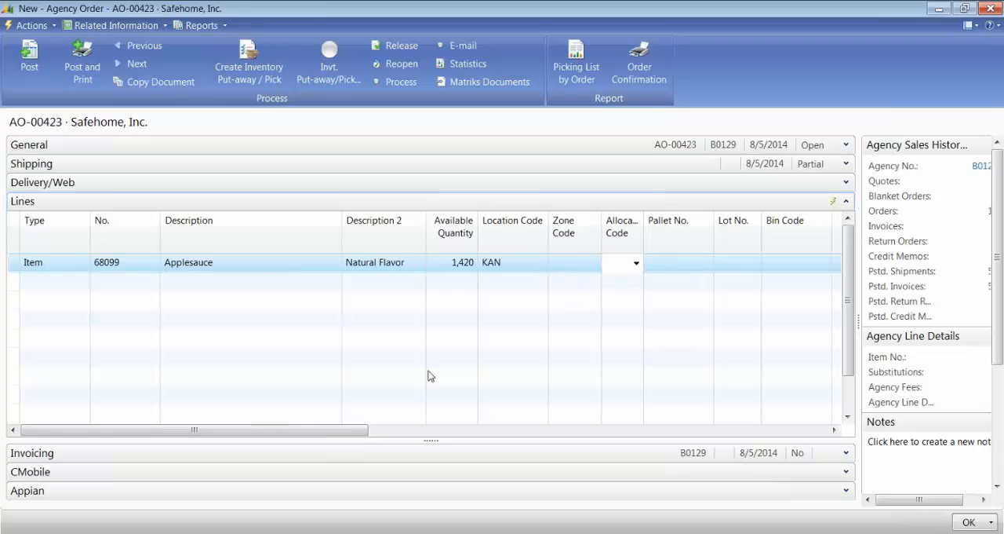
pyautogui.press('Tab')
pyautogui.press('Tab')
pyautogui.press('Tab')
pyautogui.press('Tab')
pyautogui.press('Tab')
pyautogui.hotkey('shift', 'Tab')
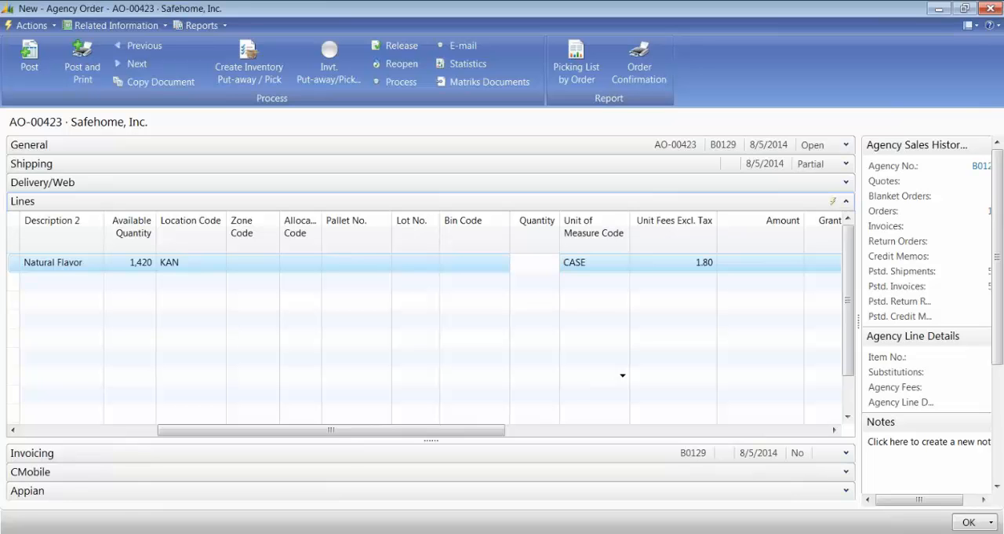
pyautogui.write('1')
pyautogui.press('Tab')
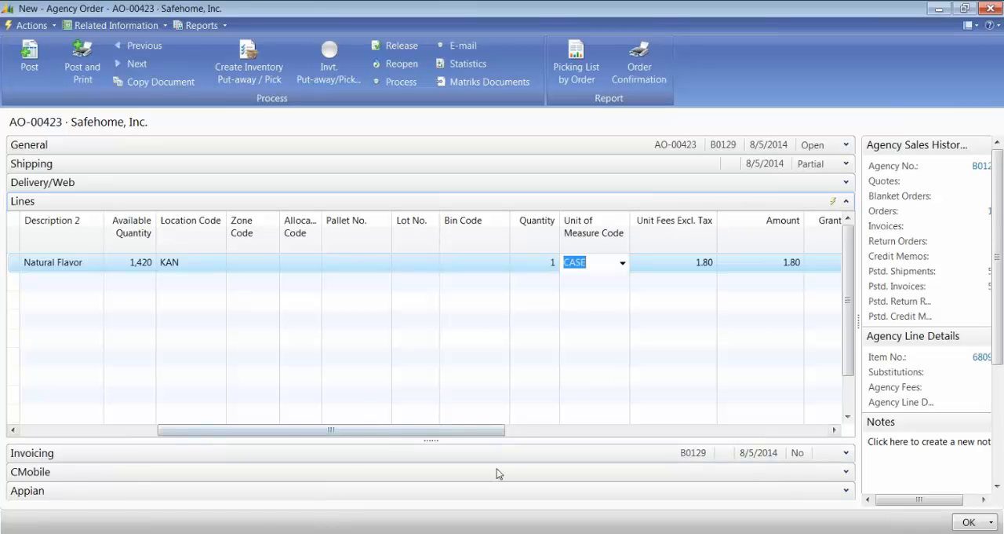
# Step: Examine the remaining columns of the Applesauce line, from unit fees and amount through quantities to ship and invoice
pyautogui.press('Tab')
pyautogui.press('Tab')
pyautogui.press('Tab')
pyautogui.press('Tab')
pyautogui.press('Tab')
pyautogui.press('Tab')
pyautogui.press('Tab')
pyautogui.press('Tab')
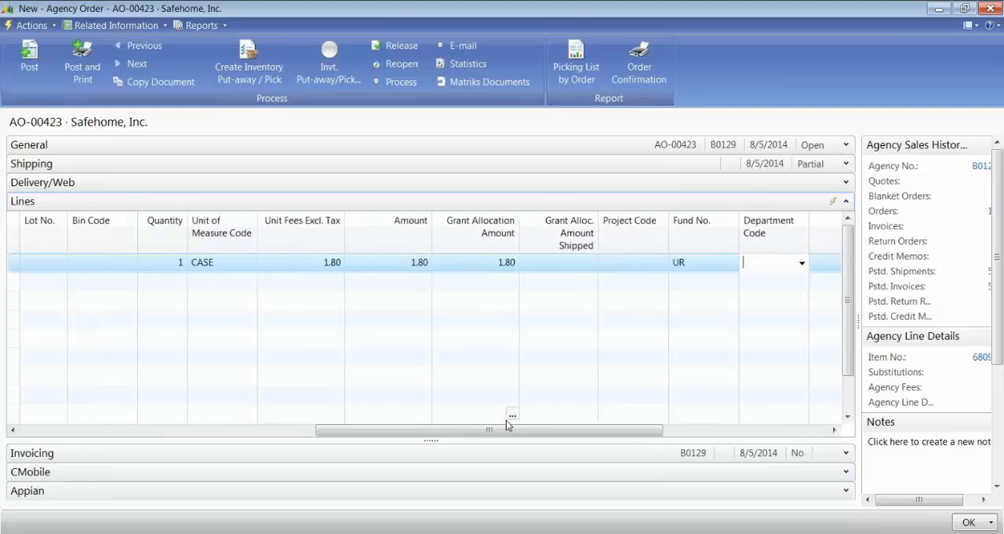
pyautogui.press('Tab')
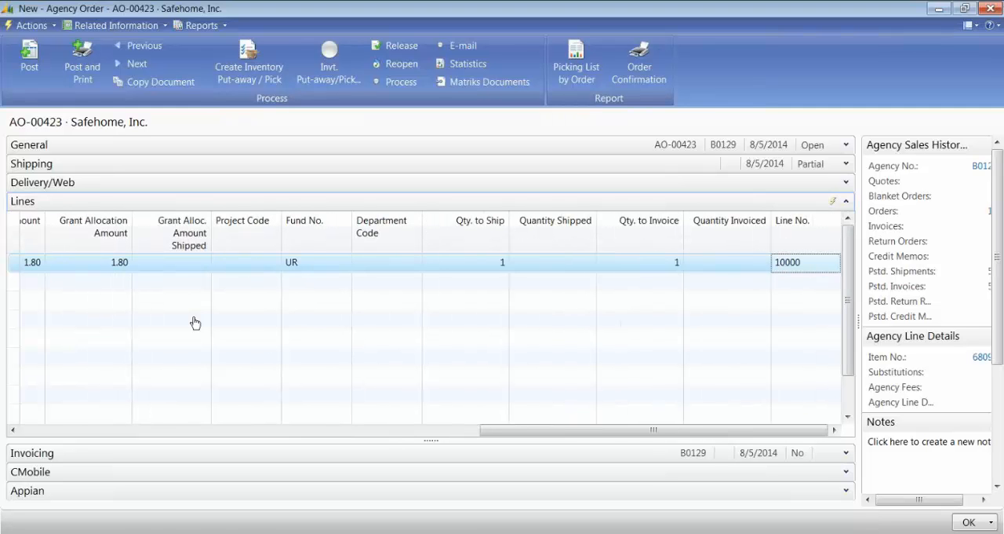
pyautogui.hotkey('shift', 'Tab')
pyautogui.hotkey('shift', 'Tab')
pyautogui.hotkey('shift', 'Tab')
pyautogui.hotkey('shift', 'Tab')
pyautogui.hotkey('shift', 'Tab')
pyautogui.hotkey('shift', 'Tab')
pyautogui.hotkey('shift', 'Tab')
pyautogui.hotkey('shift', 'Tab')
pyautogui.hotkey('shift', 'Tab')
pyautogui.hotkey('shift', 'Tab')
pyautogui.hotkey('shift', 'Tab')
pyautogui.hotkey('shift', 'Tab')
pyautogui.hotkey('shift', 'Tab')
pyautogui.hotkey('shift', 'Tab')
pyautogui.hotkey('shift', 'Tab')
pyautogui.hotkey('shift', 'Tab')
pyautogui.hotkey('shift', 'Tab')
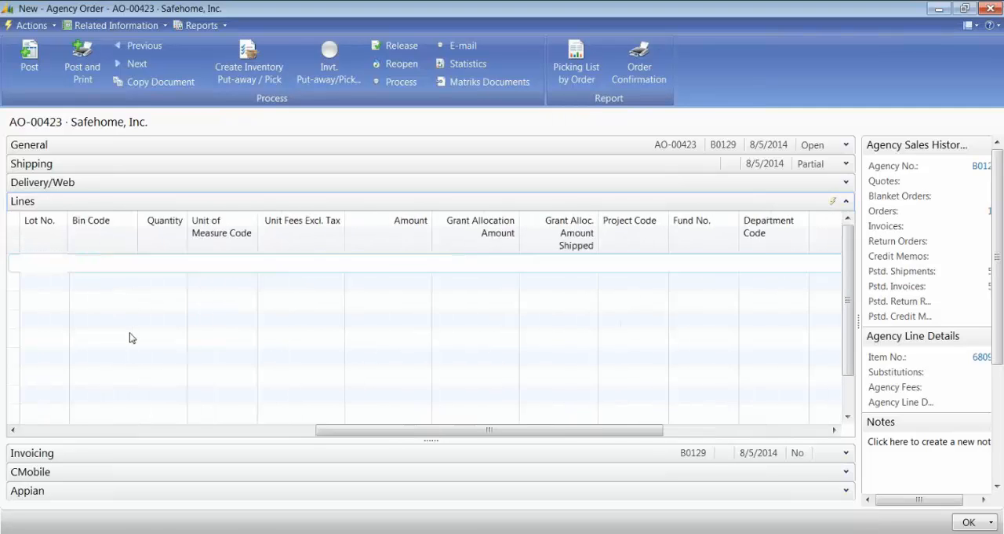
# Step: Add the Unit Cost ($) column to the agency order's lines, after Line No
pyautogui.rightClick(517, 223)
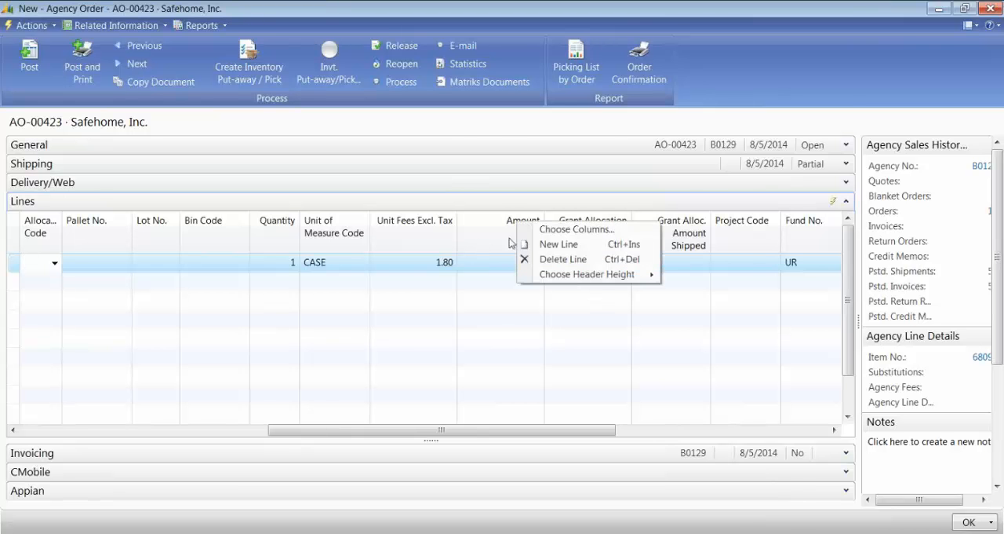
pyautogui.click(553, 230)
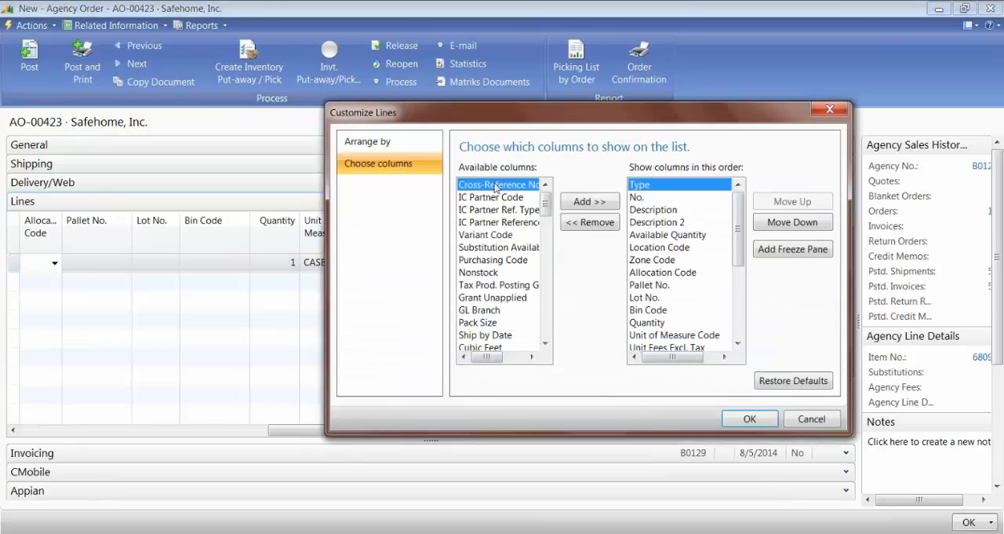
pyautogui.click(482, 225)
pyautogui.press('u')
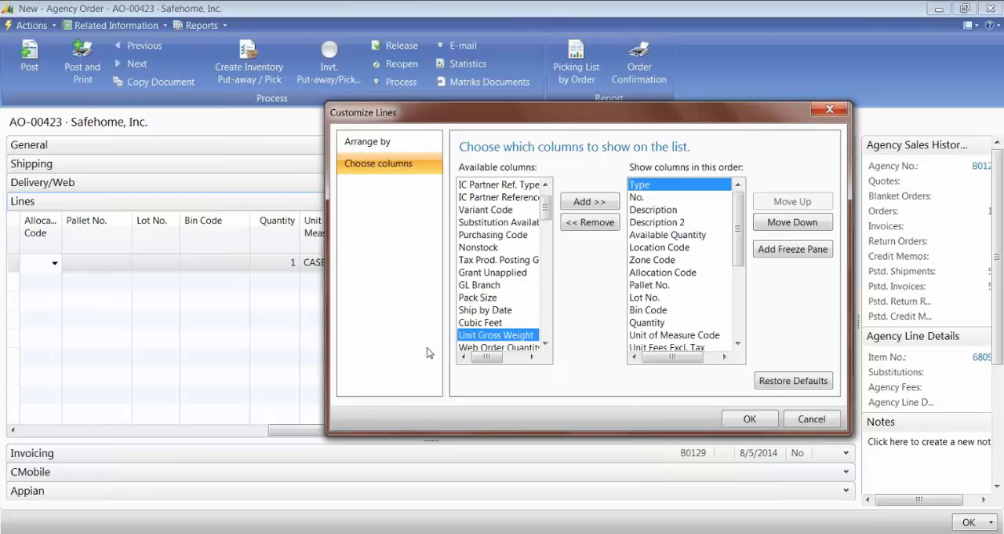
pyautogui.press('u')
pyautogui.press('u')
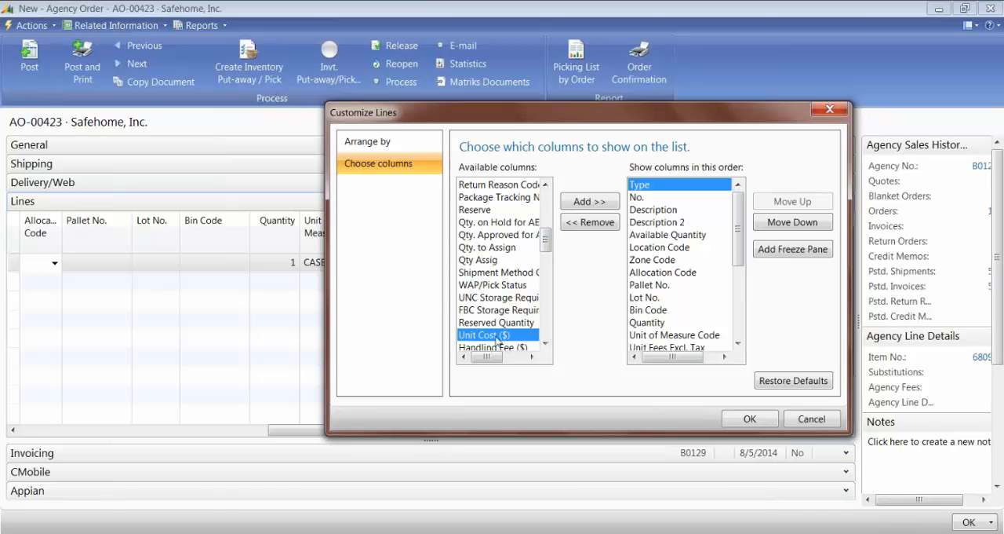
pyautogui.click(588, 202)
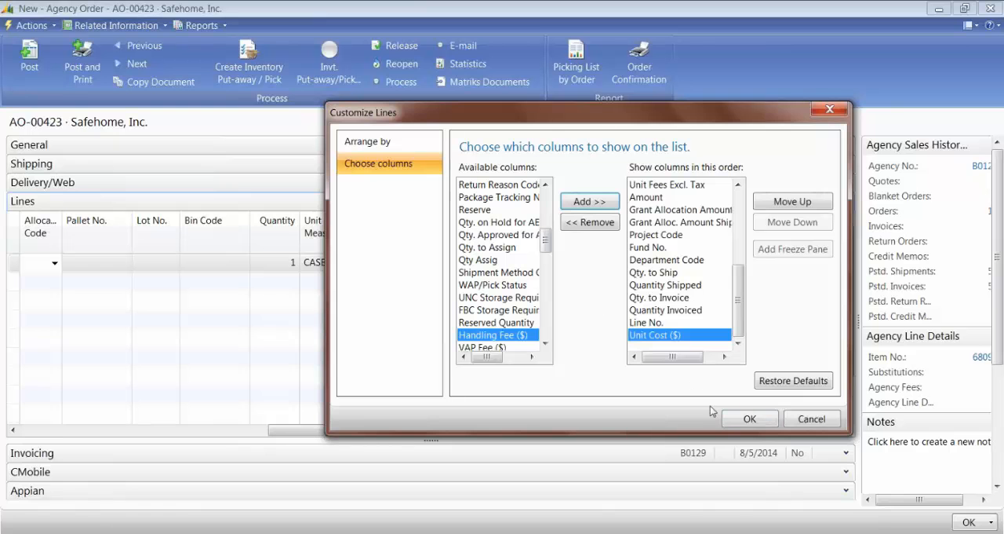
pyautogui.click(748, 418)
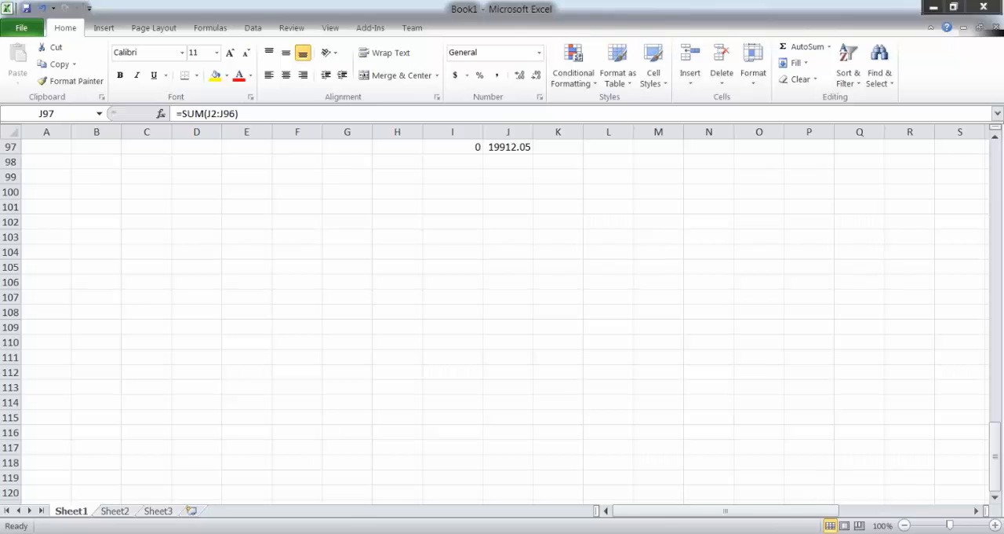
# Step: Return to agency order AO-00423 and bring the Applesauce line's Unit Cost ($) column into view
pyautogui.click(317, 474)
pyautogui.moveTo(242, 532)
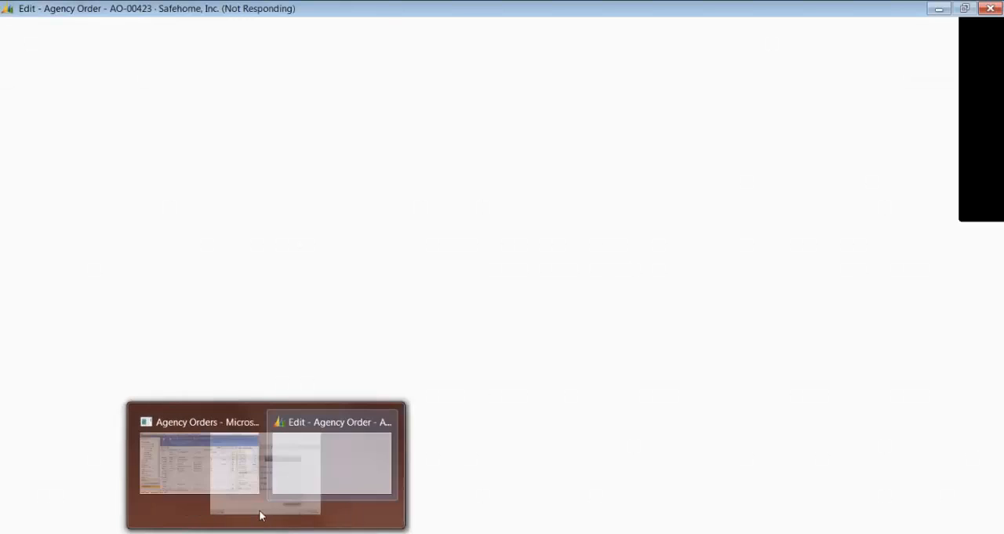
pyautogui.click(196, 493)
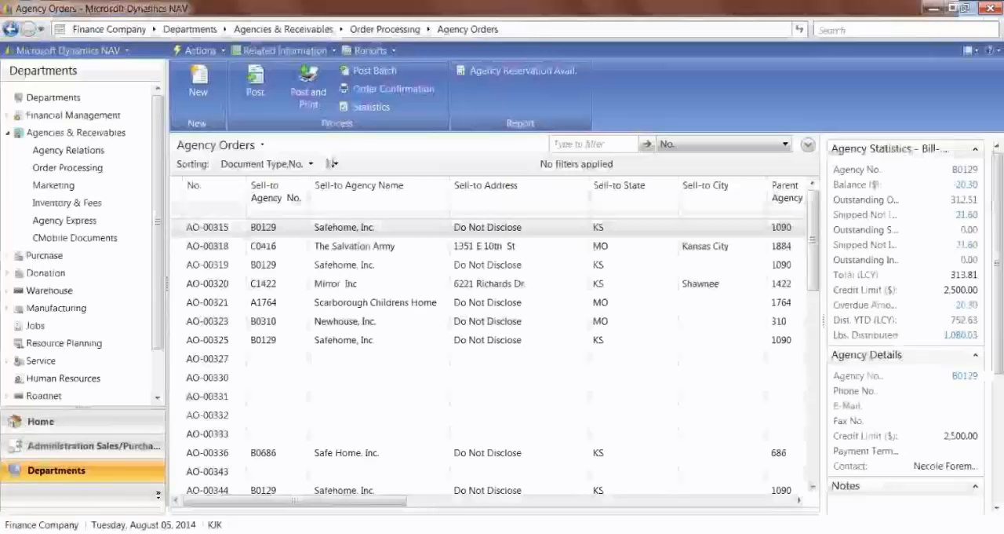
pyautogui.moveTo(259, 532)
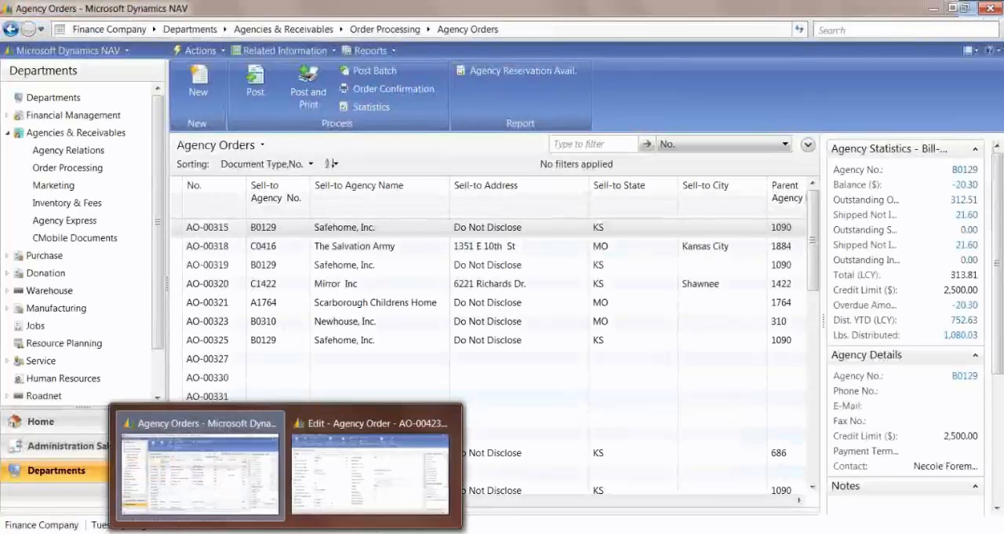
pyautogui.click(348, 502)
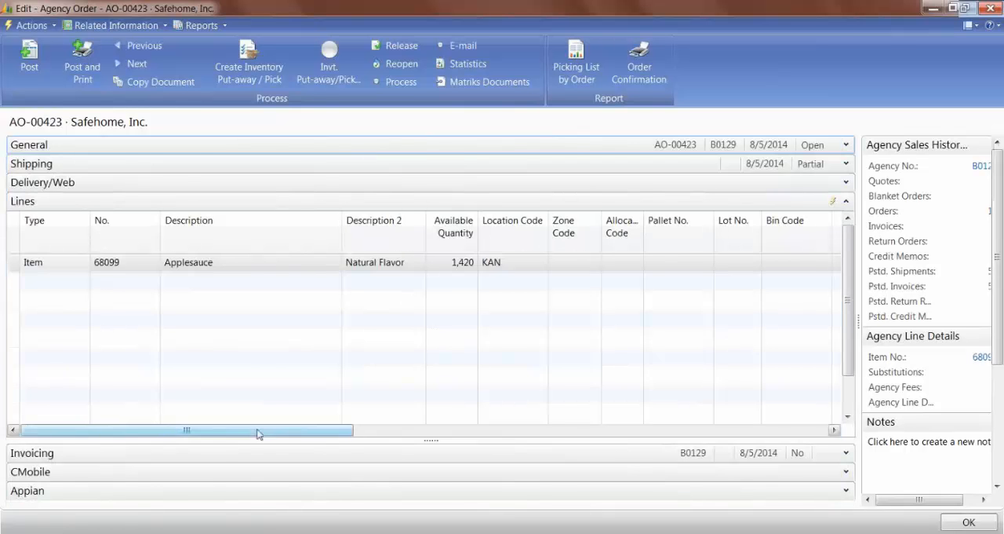
pyautogui.moveTo(258, 432); pyautogui.dragTo(728, 438)
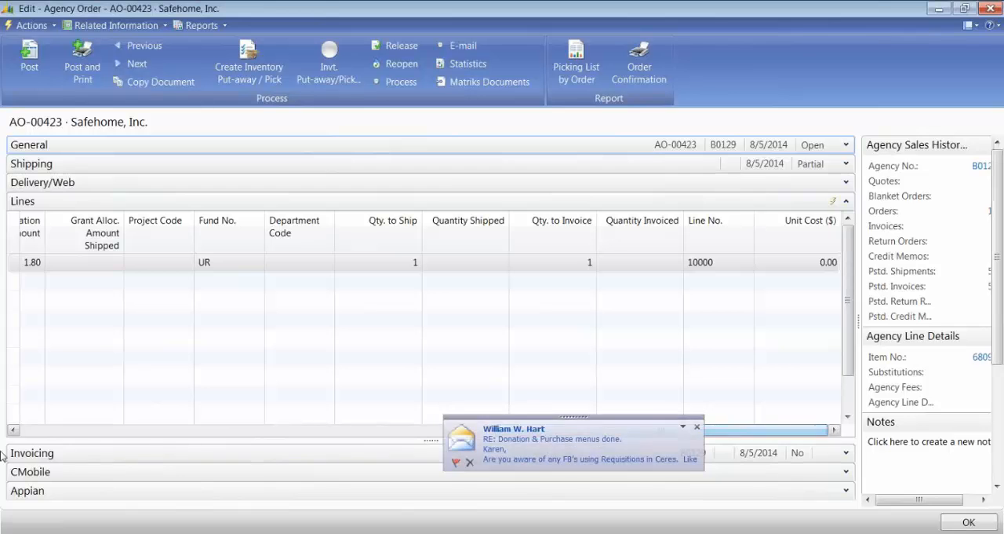
pyautogui.click(697, 430)
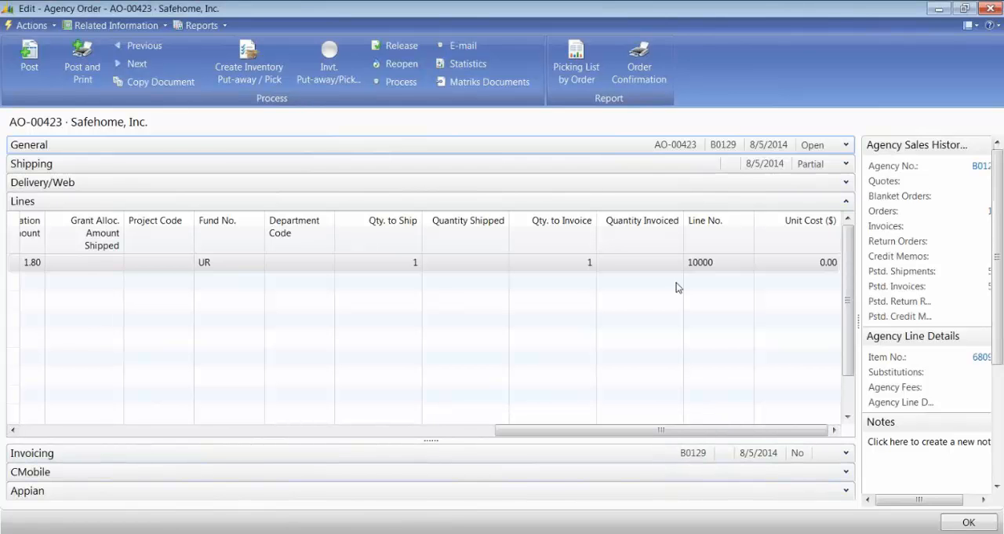
# Step: Check the Applesauce line's unit cost against its quantity, fee and amount columns, then close the agency order
pyautogui.click(775, 261)
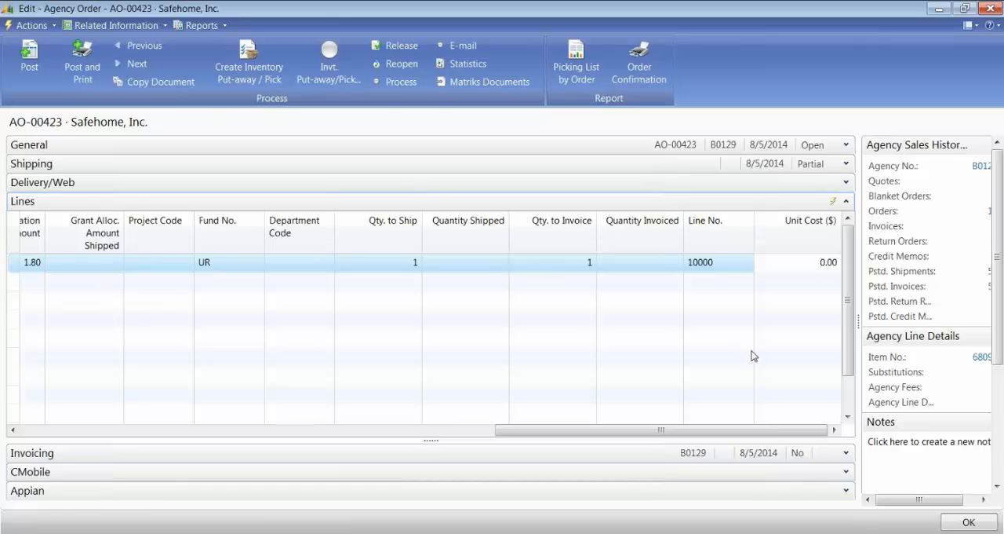
pyautogui.click(814, 259)
pyautogui.press('Down')
pyautogui.press('Up')
pyautogui.press('Left')
pyautogui.press('Left')
pyautogui.press('Right')
pyautogui.press('Right')
pyautogui.press('Down')
pyautogui.press('Up')
pyautogui.press('Left')
pyautogui.press('Left')
pyautogui.press('Left')
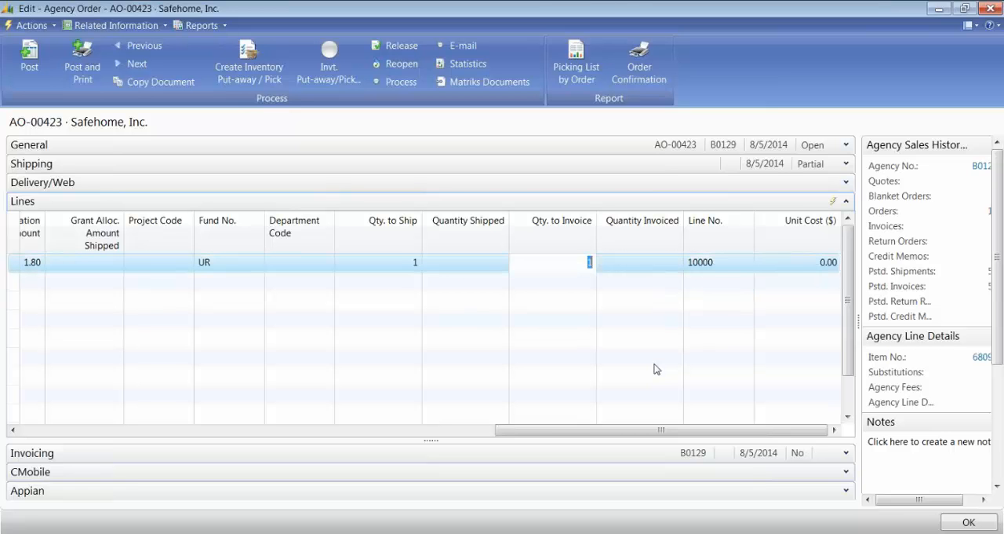
pyautogui.press('Right')
pyautogui.press('Right')
pyautogui.press('Right')
pyautogui.press('Left')
pyautogui.press('Left')
pyautogui.press('Left')
pyautogui.press('Left')
pyautogui.press('Left')
pyautogui.press('Left')
pyautogui.press('Left')
pyautogui.press('Left')
pyautogui.press('Left')
pyautogui.press('Left')
pyautogui.press('Left')
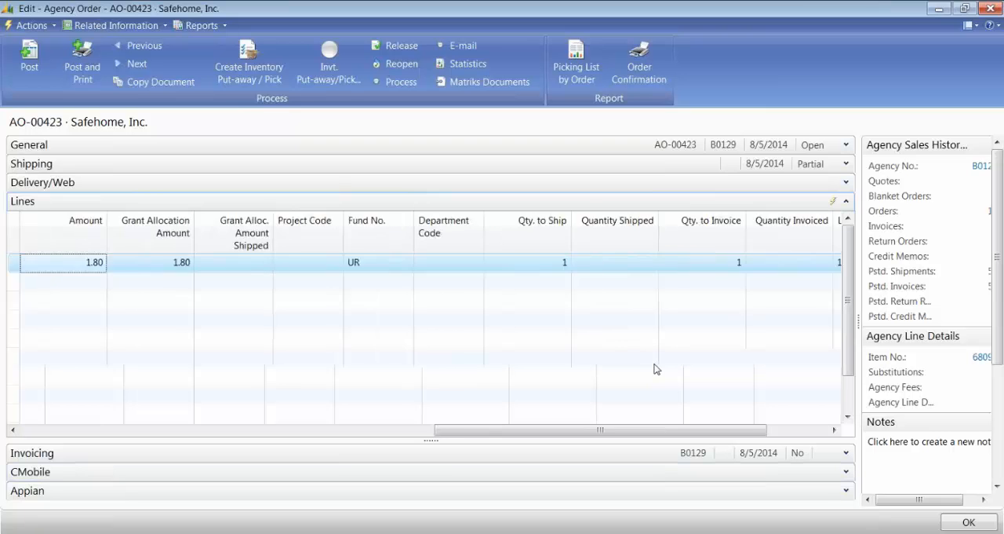
pyautogui.press('Left')
pyautogui.press('Left')
pyautogui.press('Left')
pyautogui.press('Left')
pyautogui.press('Left')
pyautogui.press('Left')
pyautogui.press('Left')
pyautogui.press('Left')
pyautogui.press('Left')
pyautogui.press('Left')
pyautogui.press('Left')
pyautogui.press('Left')
pyautogui.press('Left')
pyautogui.press('Left')
pyautogui.press('Down')
pyautogui.press('Up')
pyautogui.press('Right')
pyautogui.press('Right')
pyautogui.press('Right')
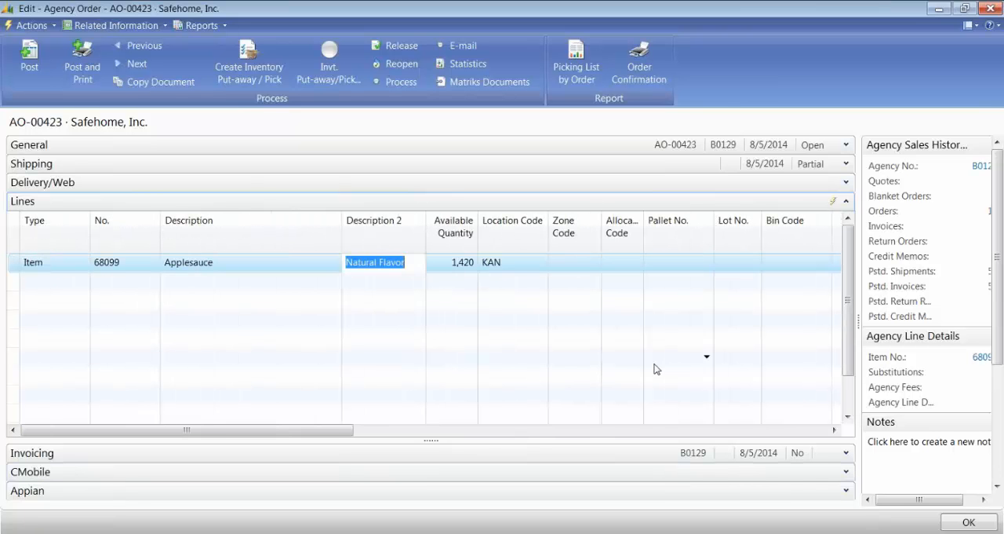
pyautogui.press('Right')
pyautogui.press('Right')
pyautogui.press('Right')
pyautogui.press('Right')
pyautogui.press('Right')
pyautogui.press('Right')
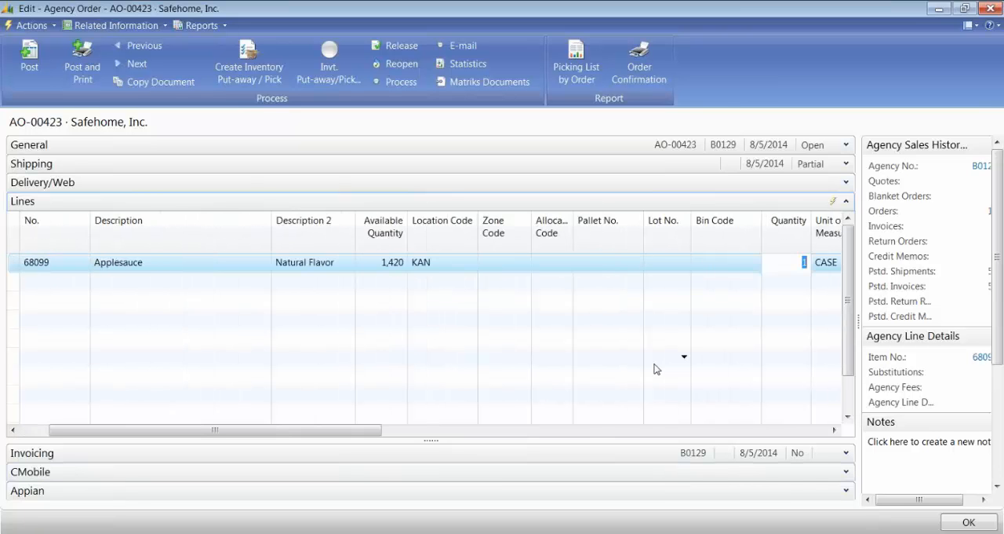
pyautogui.press('Right')
pyautogui.press('Right')
pyautogui.press('Right')
pyautogui.press('Right')
pyautogui.press('Right')
pyautogui.press('Right')
pyautogui.press('Right')
pyautogui.press('Right')
pyautogui.press('Right')
pyautogui.press('Right')
pyautogui.press('Right')
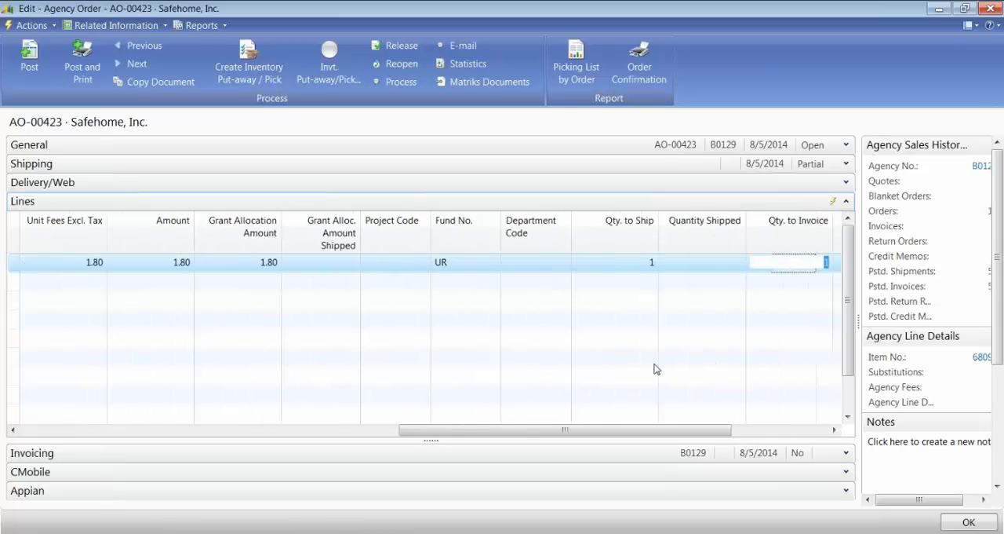
pyautogui.press('Right')
pyautogui.press('Right')
pyautogui.press('Left')
pyautogui.press('Left')
pyautogui.press('Left')
pyautogui.press('Left')
pyautogui.press('Left')
pyautogui.press('Left')
pyautogui.press('Left')
pyautogui.press('Left')
pyautogui.press('Left')
pyautogui.press('Left')
pyautogui.press('Left')
pyautogui.press('Left')
pyautogui.press('Left')
pyautogui.press('Left')
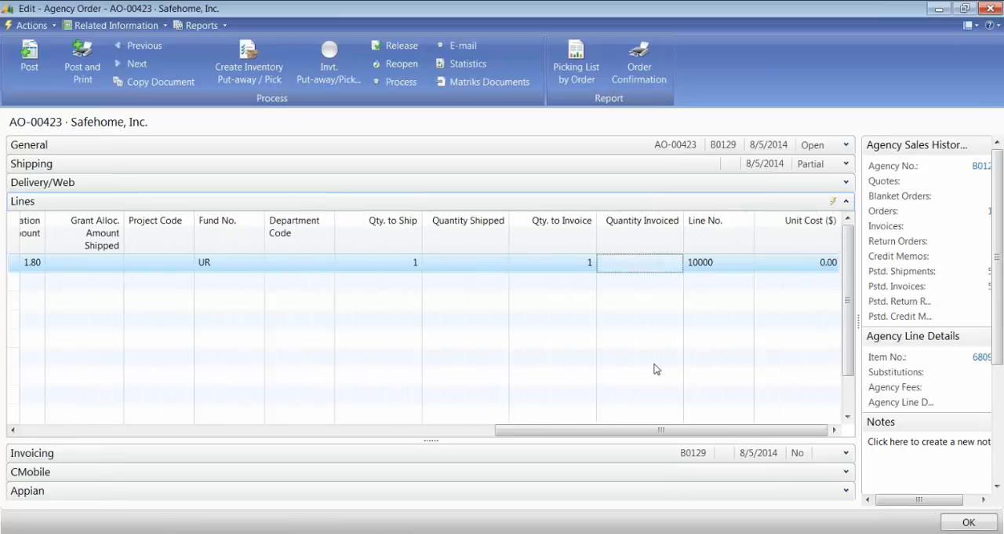
pyautogui.press('Left')
pyautogui.press('Left')
pyautogui.press('Left')
pyautogui.press('Left')
pyautogui.press('Left')
pyautogui.press('Left')
pyautogui.press('Left')
pyautogui.press('Left')
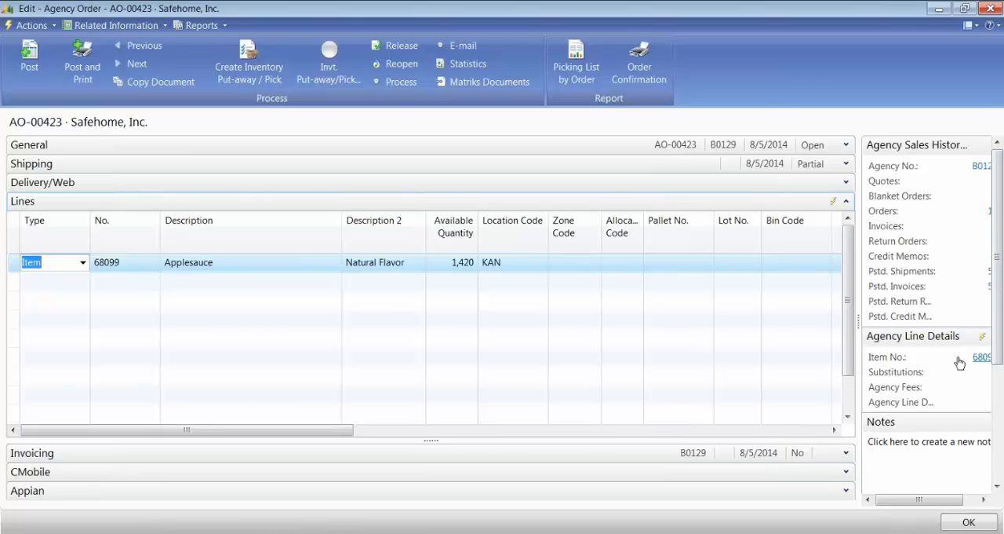
pyautogui.press('Escape')
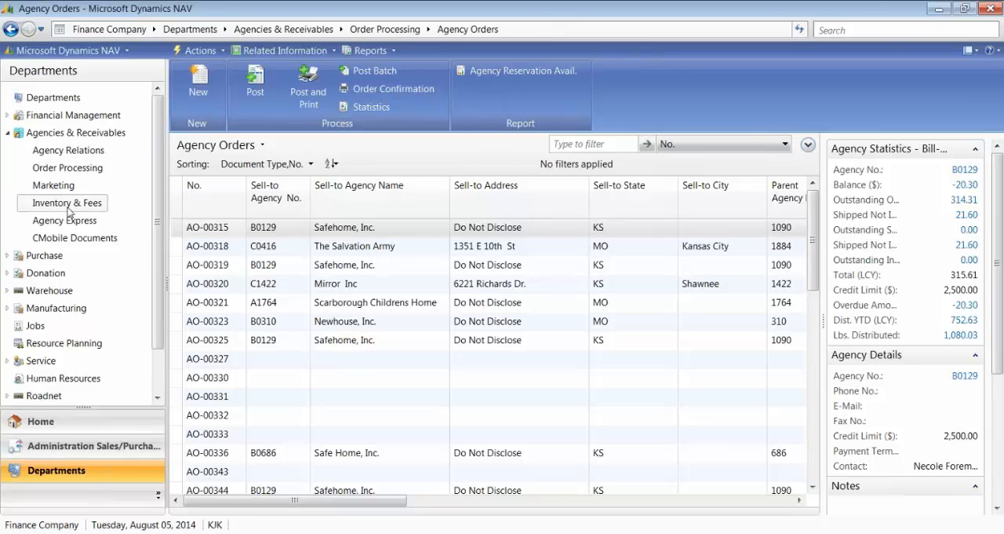
# Step: Open the DEFAULT item journal from the Warehouse department's inventory tasks
pyautogui.click(47, 291)
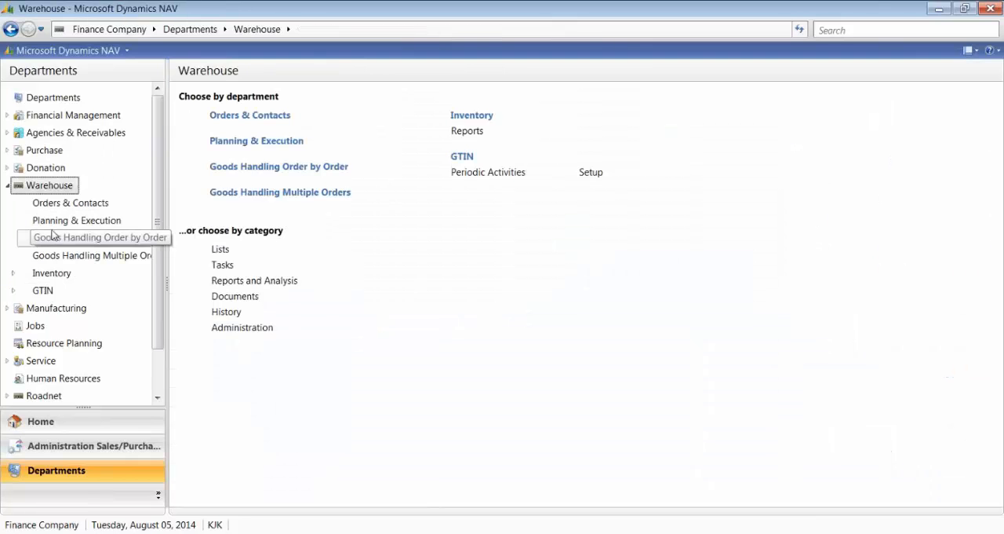
pyautogui.click(47, 272)
pyautogui.click(220, 175)
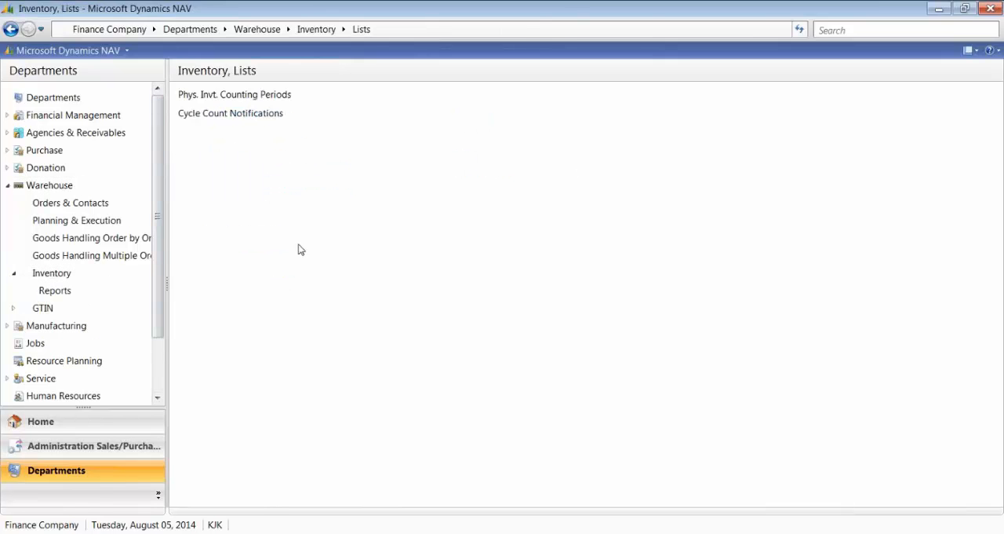
pyautogui.click(51, 275)
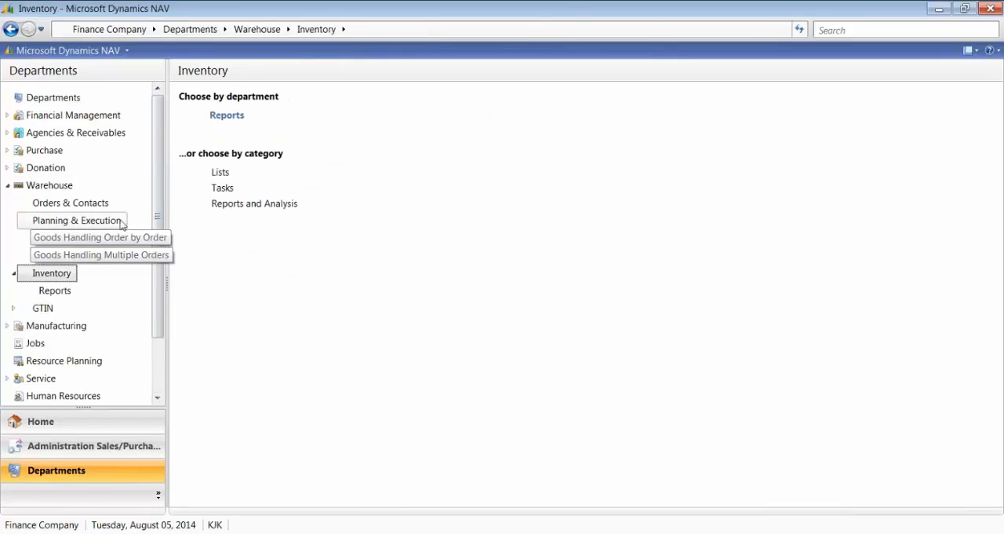
pyautogui.click(219, 188)
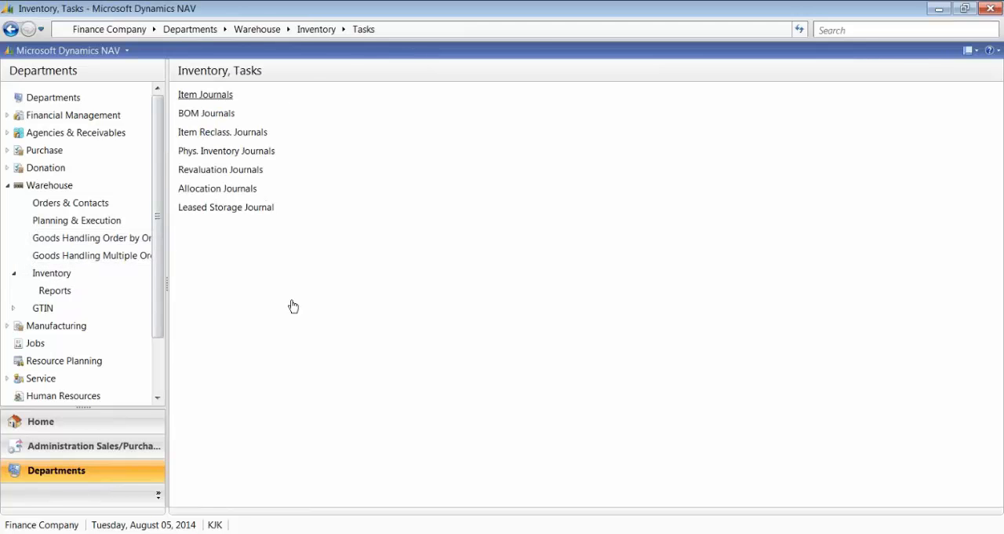
pyautogui.press('Return')
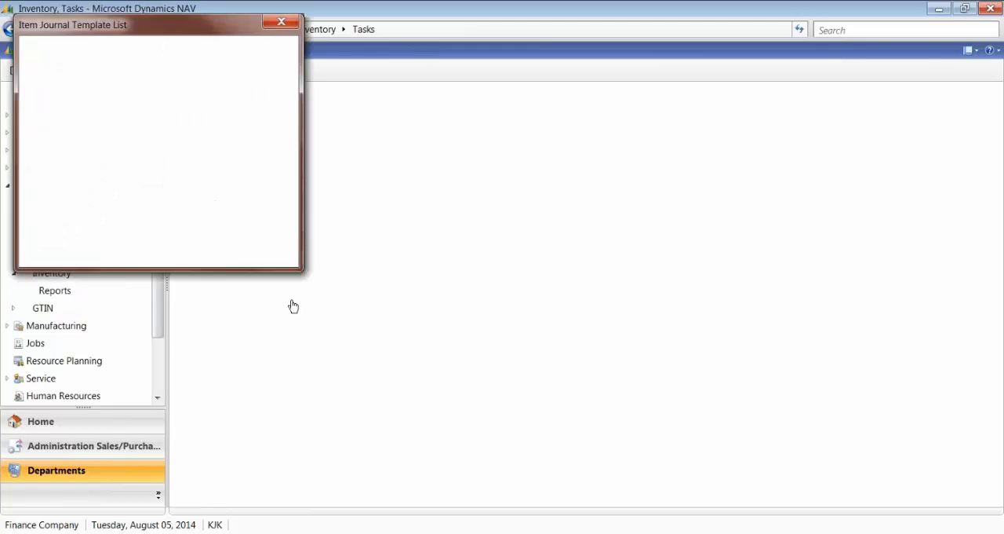
pyautogui.press('Return')
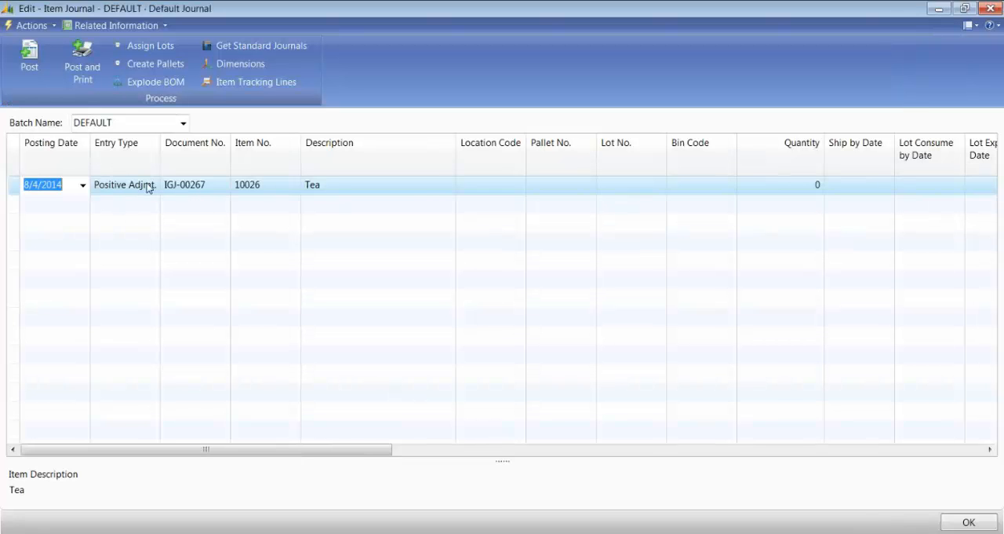
pyautogui.click(148, 187)
pyautogui.click(152, 186)
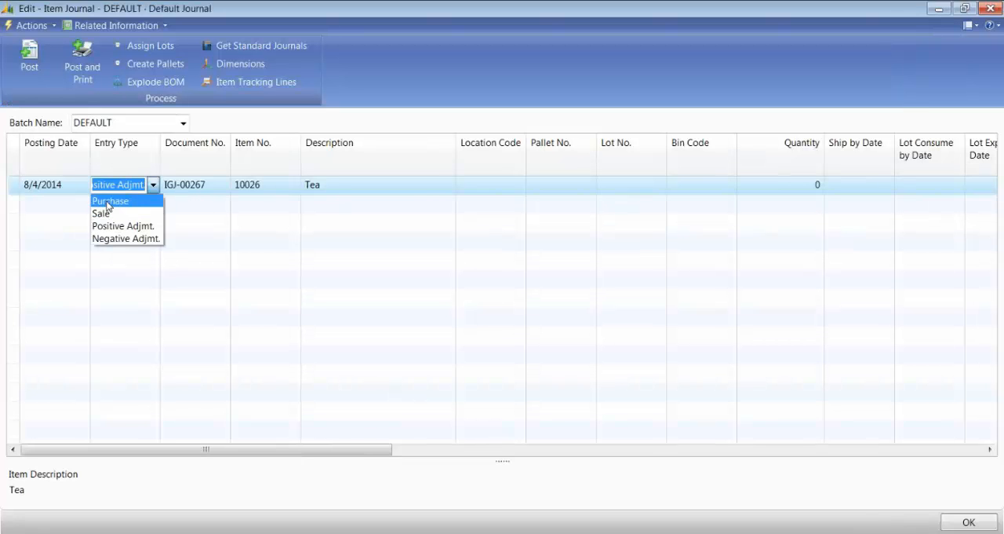
pyautogui.click(108, 202)
pyautogui.press('Tab')
pyautogui.press('Tab')
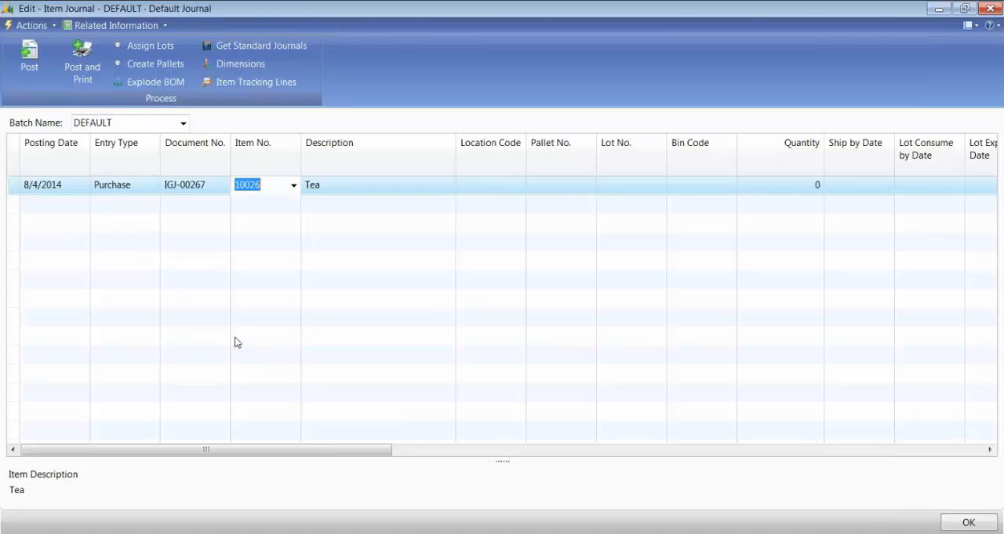
# Step: Delete the existing journal line for item 10026, Tea, and confirm the deletion
pyautogui.click(19, 188)
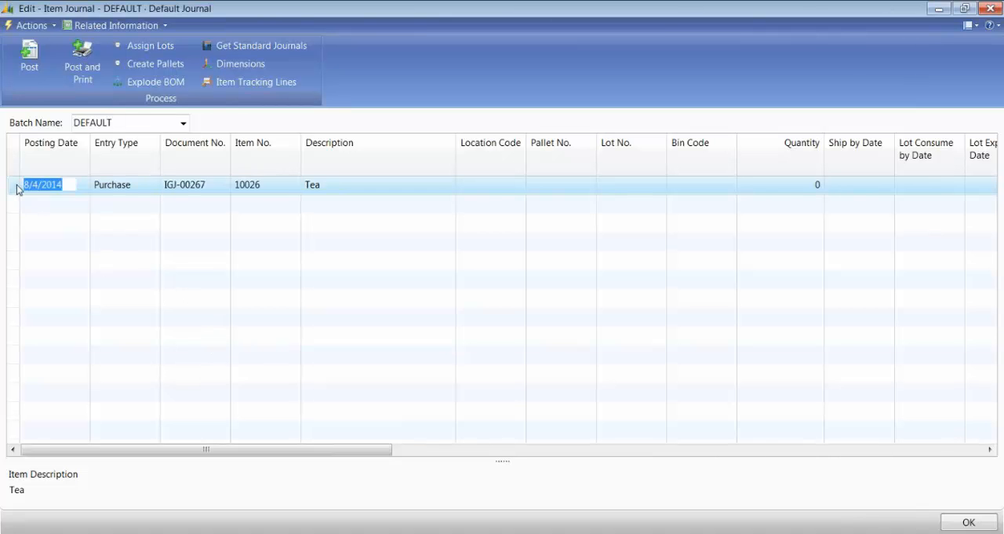
pyautogui.rightClick(17, 189)
pyautogui.click(70, 244)
pyautogui.click(487, 292)
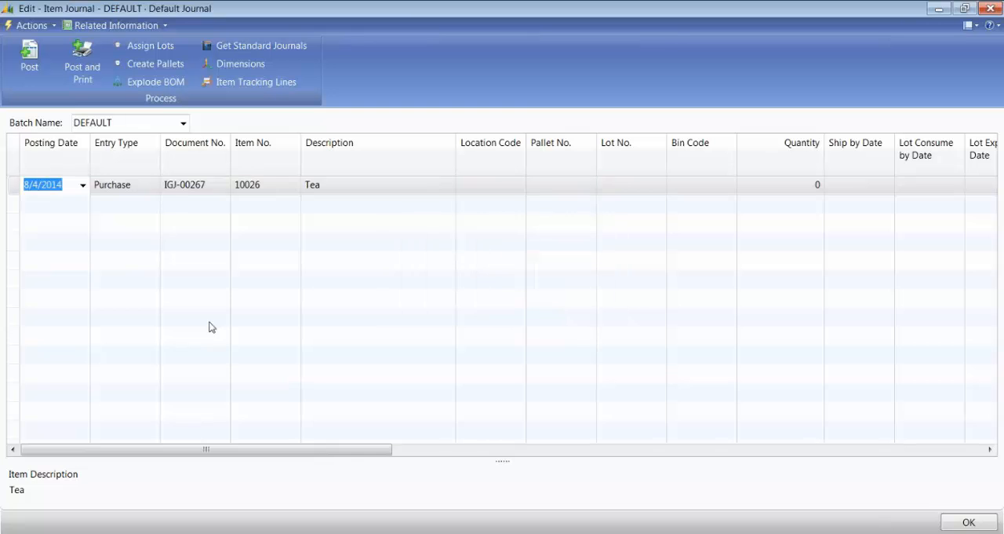
# Step: Set the entry type of the empty item journal line to Purchase
pyautogui.click(149, 186)
pyautogui.click(153, 184)
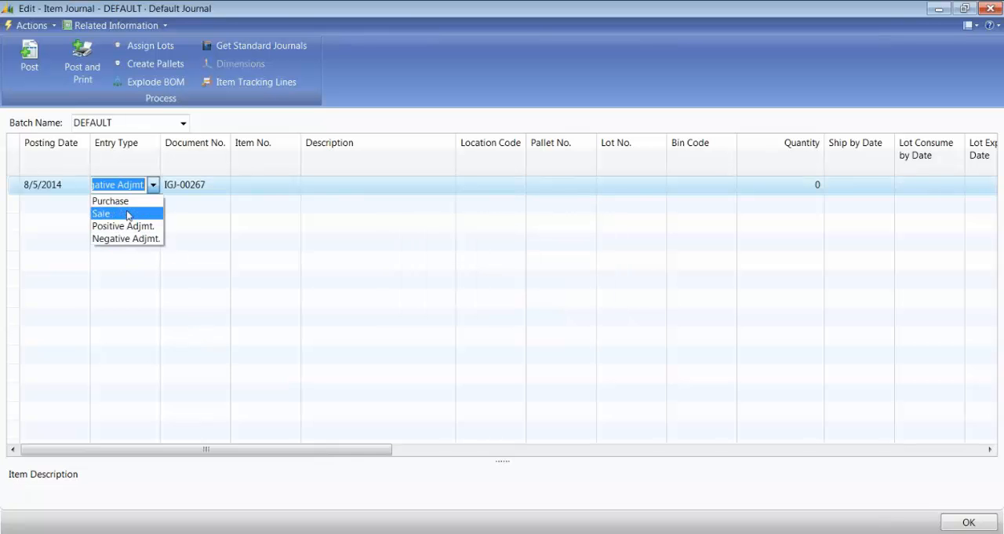
pyautogui.click(110, 201)
pyautogui.press('Tab')
# Step: Enter item 68099, Applesauce, on the Purchase journal line and return to its location code
pyautogui.press('Tab')
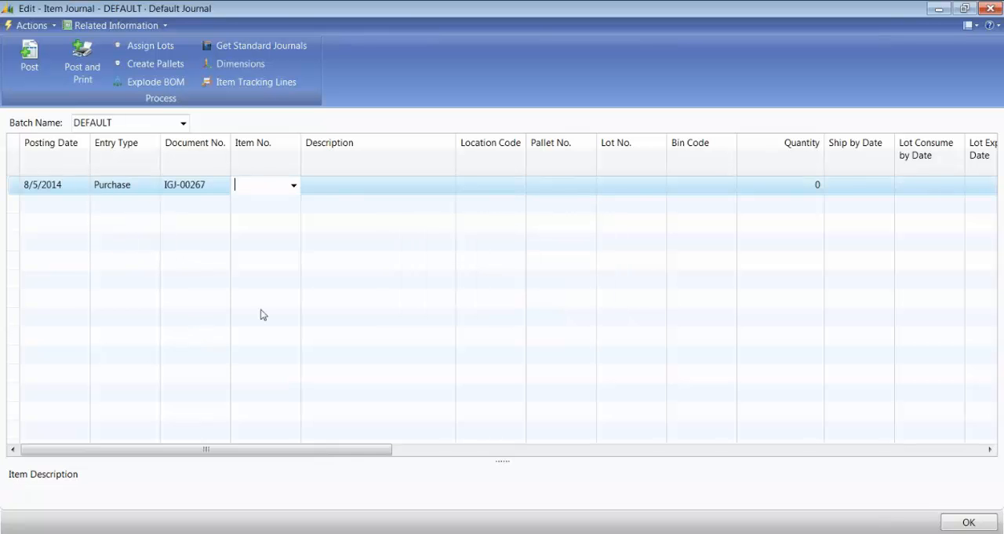
pyautogui.write('6')
pyautogui.press('Tab')
pyautogui.press('Tab')
pyautogui.press('Tab')
pyautogui.press('Tab')
pyautogui.press('Tab')
pyautogui.press('Tab')
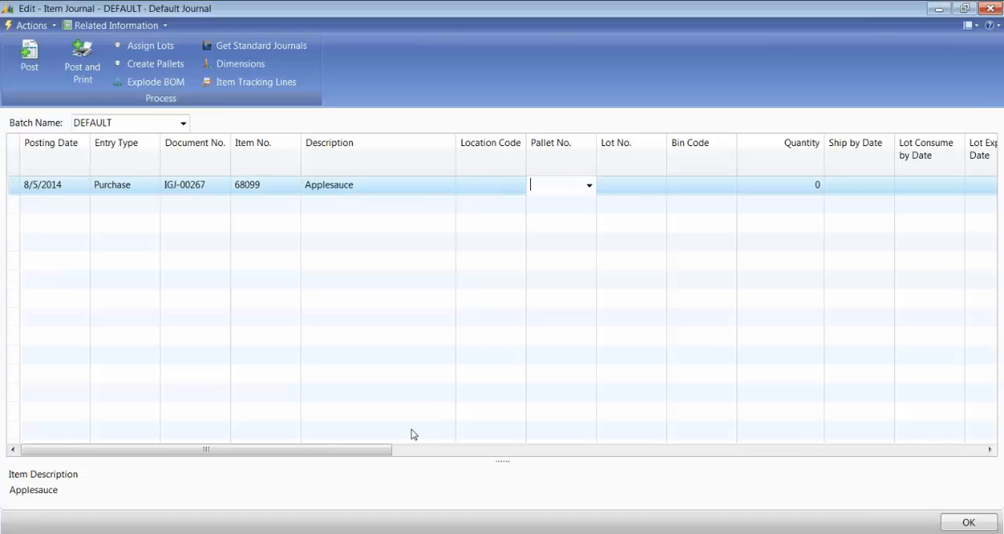
pyautogui.hotkey('shift', 'Tab')
pyautogui.hotkey('shift', 'Tab')
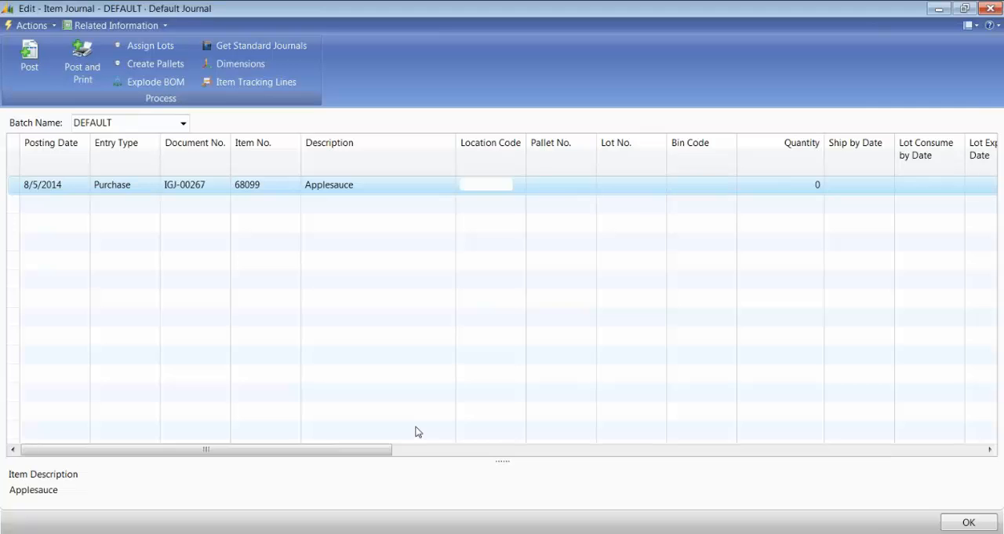
# Step: Set the location code to KAN and the quantity to 1 on the Applesauce purchase line
pyautogui.write('KAN')
pyautogui.press('Tab')
pyautogui.press('Tab')
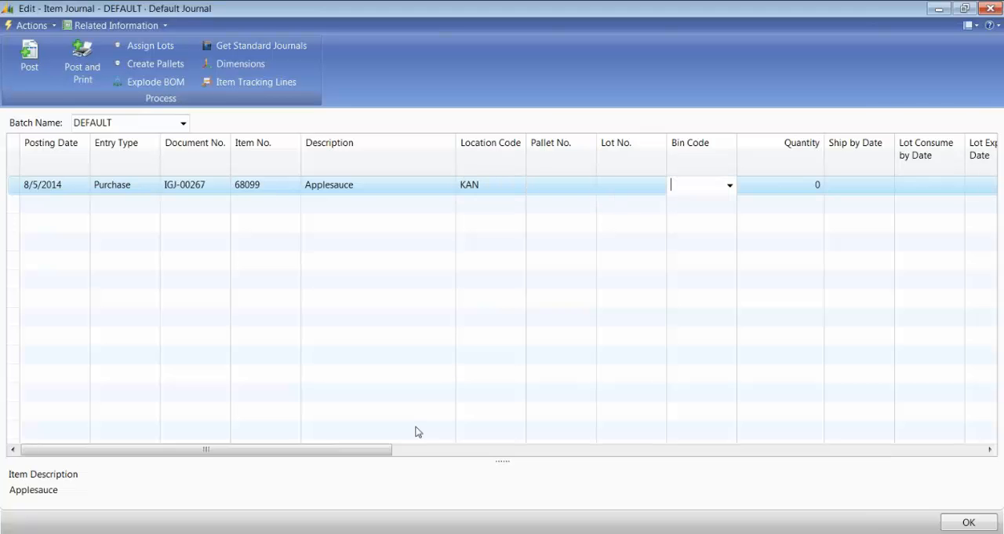
pyautogui.press('Tab')
pyautogui.write('1')
# Step: Examine the unit amount, amount and unit cost on the Applesauce purchase line
pyautogui.press('Tab')
pyautogui.press('Tab')
pyautogui.press('Tab')
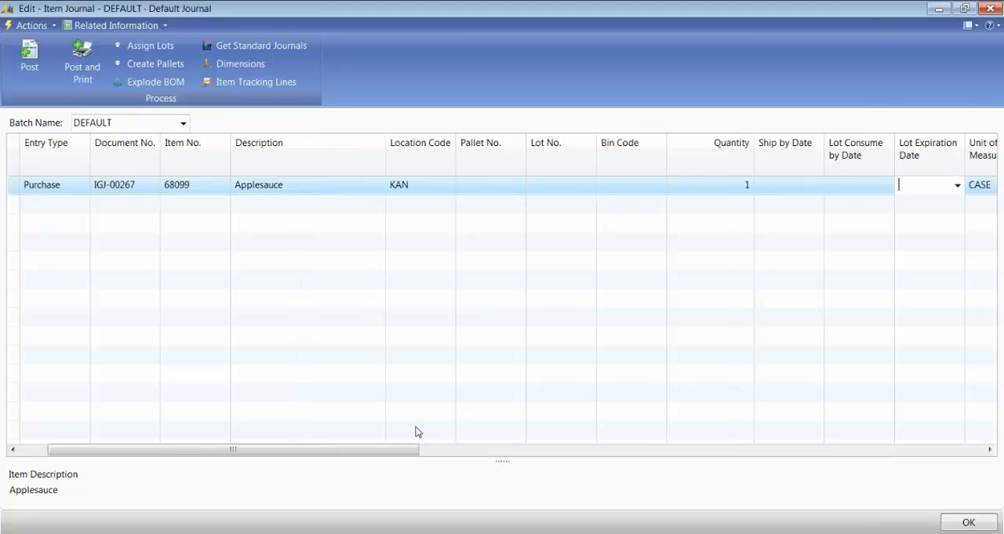
pyautogui.press('Tab')
pyautogui.press('Tab')
pyautogui.press('Tab')
pyautogui.press('Tab')
pyautogui.press('Tab')
pyautogui.hotkey('shift', 'Tab')
pyautogui.hotkey('shift', 'Tab')
pyautogui.hotkey('shift', 'Tab')
pyautogui.press('Tab')
pyautogui.press('Tab')
pyautogui.press('Tab')
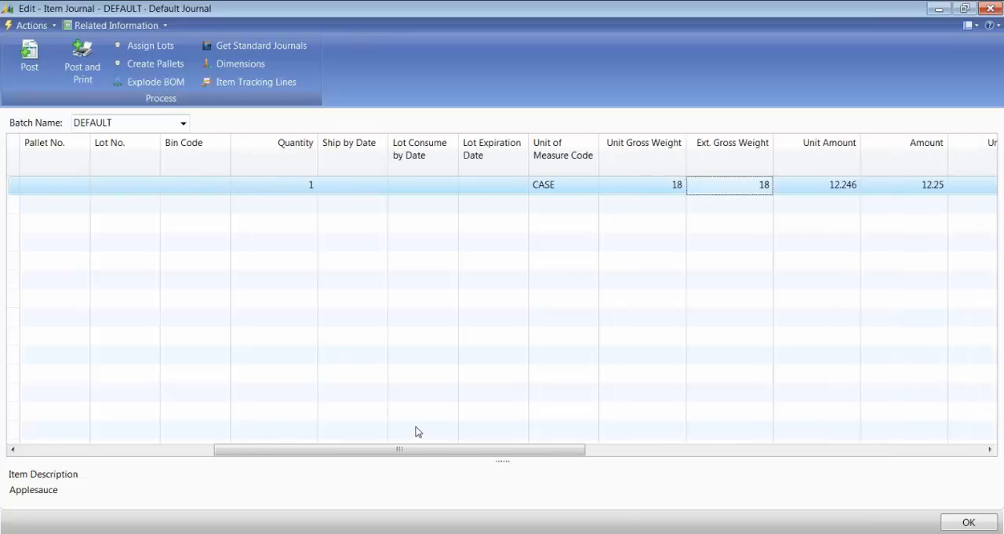
pyautogui.press('Tab')
pyautogui.press('Tab')
pyautogui.press('Tab')
pyautogui.hotkey('shift', 'Tab')
pyautogui.hotkey('shift', 'Tab')
pyautogui.hotkey('shift', 'Tab')
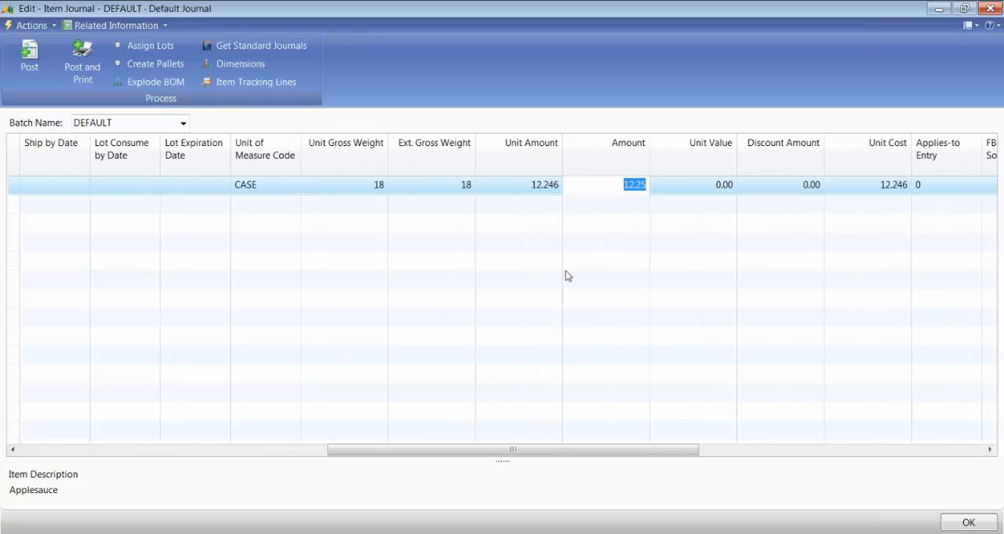
pyautogui.press('Delete')
pyautogui.press('Left')
pyautogui.press('Left')
pyautogui.press('Left')
pyautogui.press('Left')
pyautogui.press('Left')
pyautogui.press('Left')
pyautogui.press('Left')
pyautogui.press('Left')
pyautogui.press('Left')
pyautogui.press('Left')
pyautogui.press('Left')
pyautogui.press('Left')
pyautogui.press('Left')
pyautogui.press('Left')
pyautogui.press('Left')
pyautogui.press('Left')
pyautogui.press('Left')
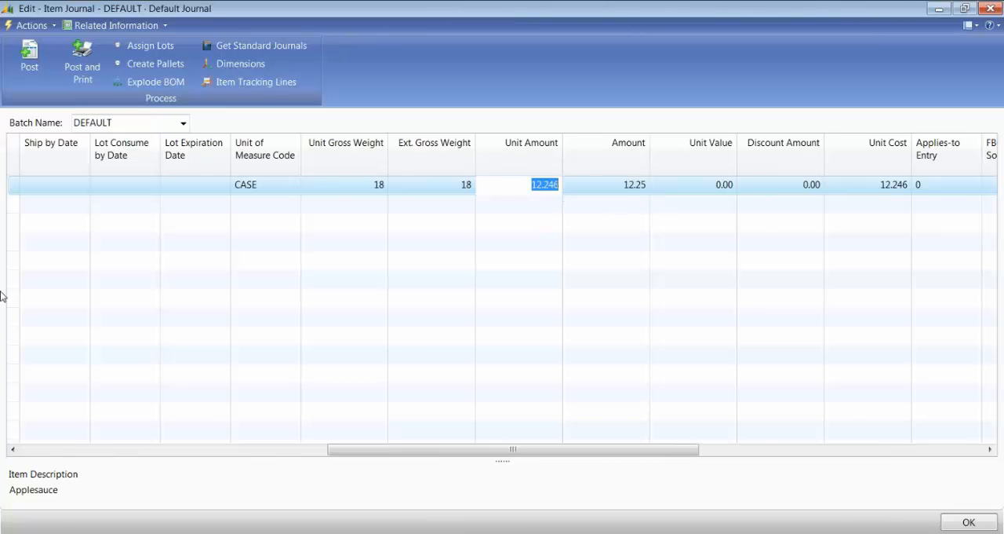
# Step: Open the full item list at item 68099 from the journal line's item number lookup
pyautogui.press('Right')
pyautogui.press('Right')
pyautogui.press('Right')
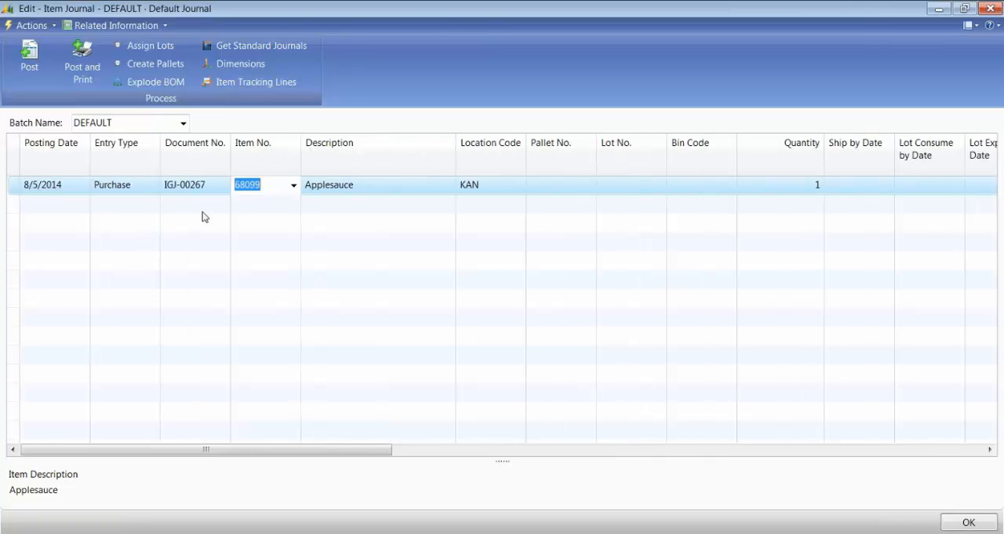
pyautogui.press('F4')
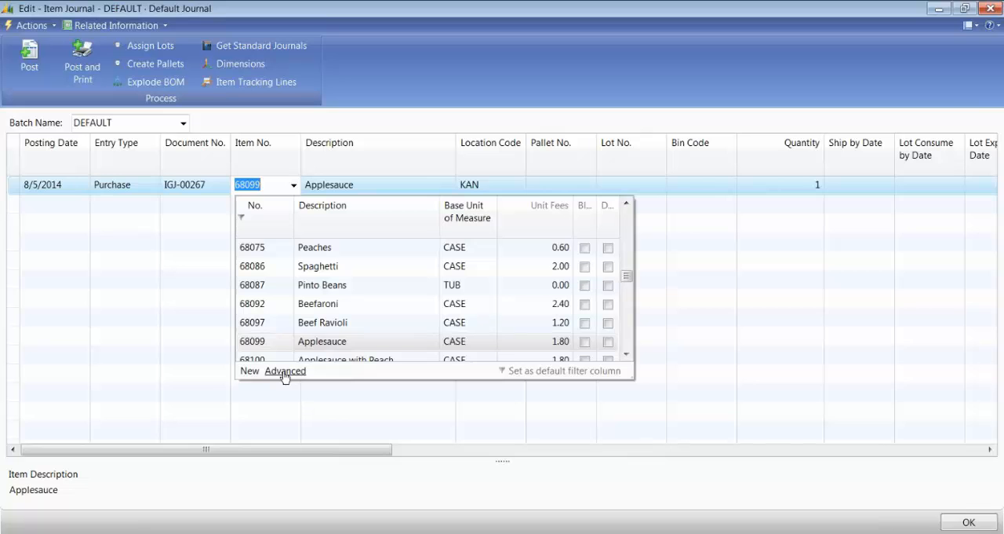
pyautogui.click(285, 372)
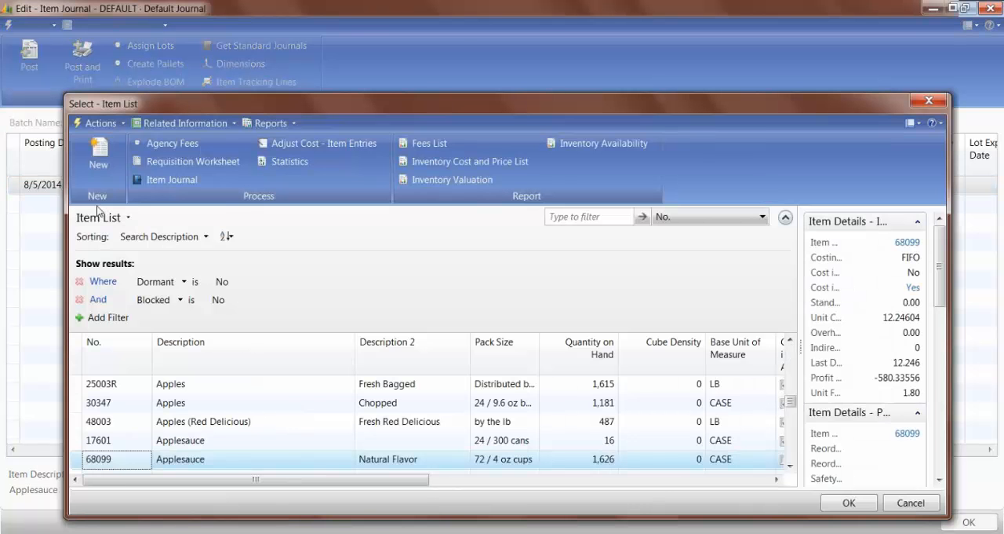
pyautogui.click(100, 123)
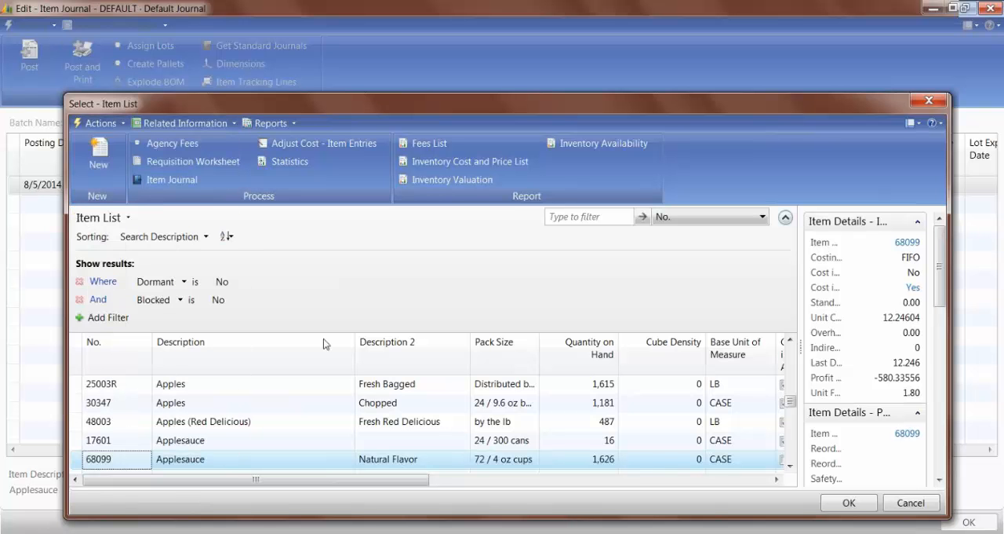
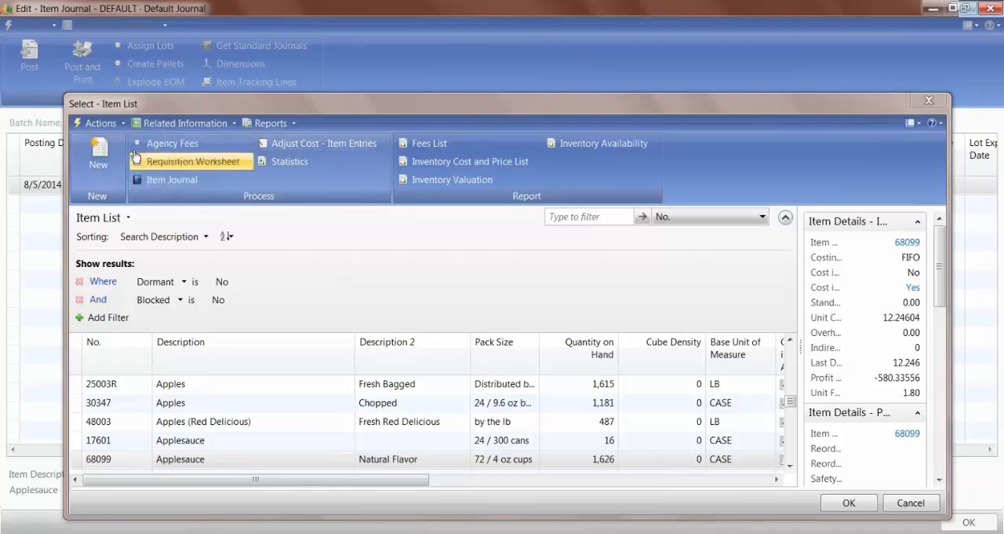
# Step: Open the item card of 68099 Applesauce for editing and go to its costing fields
pyautogui.click(99, 123)
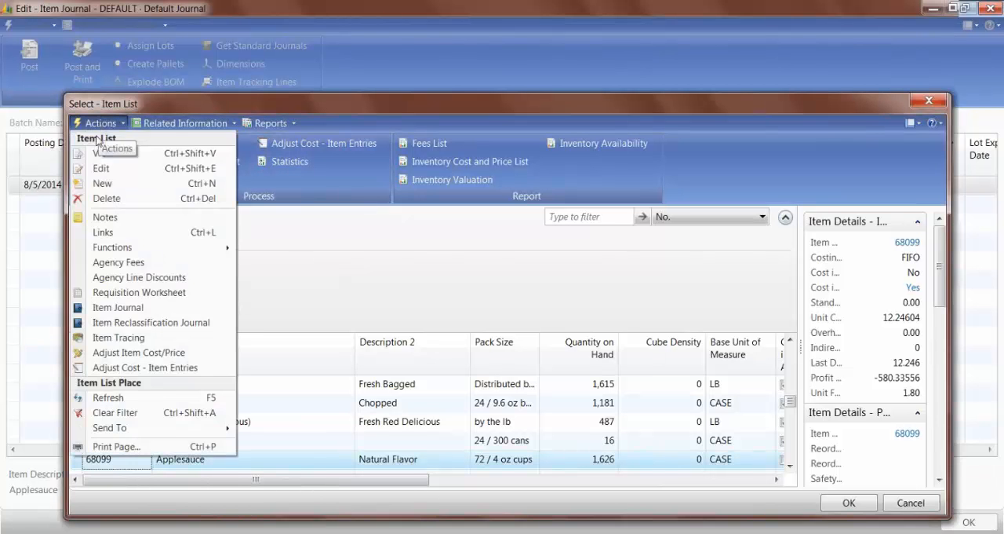
pyautogui.click(103, 171)
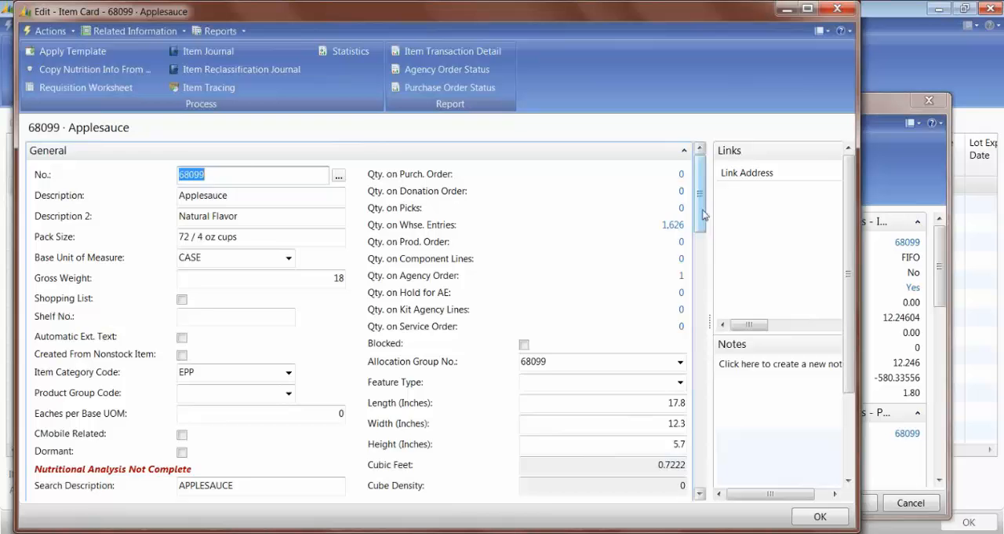
pyautogui.moveTo(703, 214); pyautogui.dragTo(704, 311)
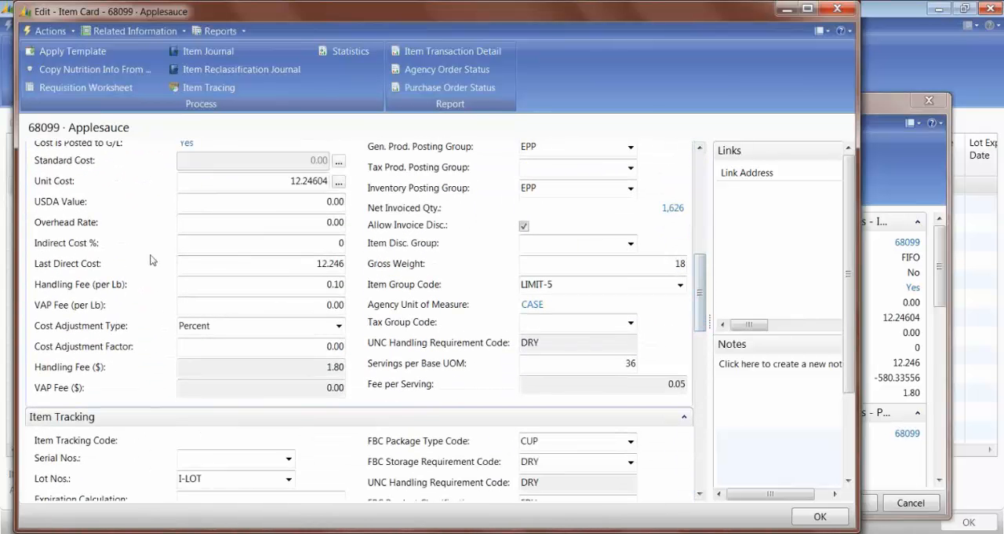
# Step: Set the last direct cost on the Applesauce item card to 15.00 and return to the item journal
pyautogui.click(272, 263)
pyautogui.moveTo(271, 263); pyautogui.dragTo(386, 268)
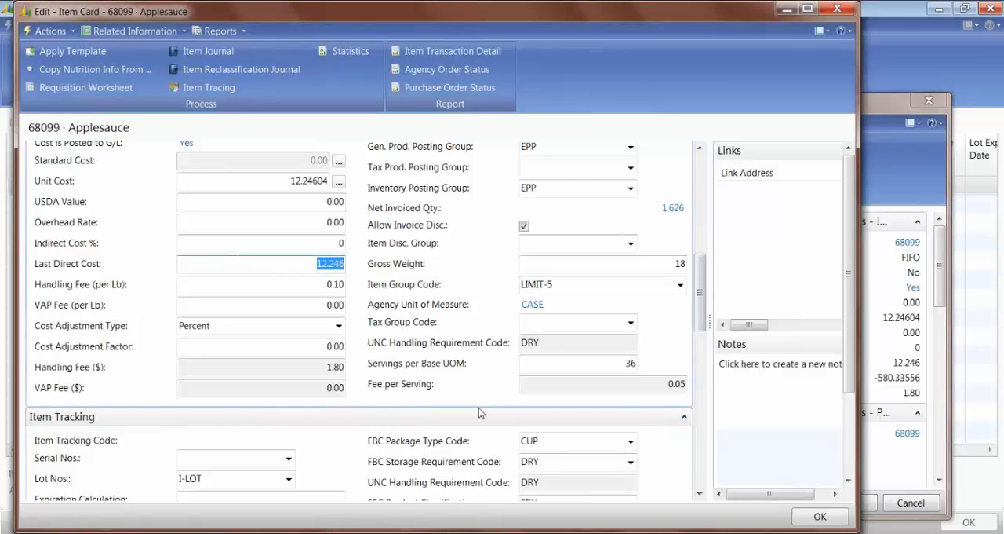
pyautogui.write('15')
pyautogui.press('Tab')
pyautogui.click(562, 338)
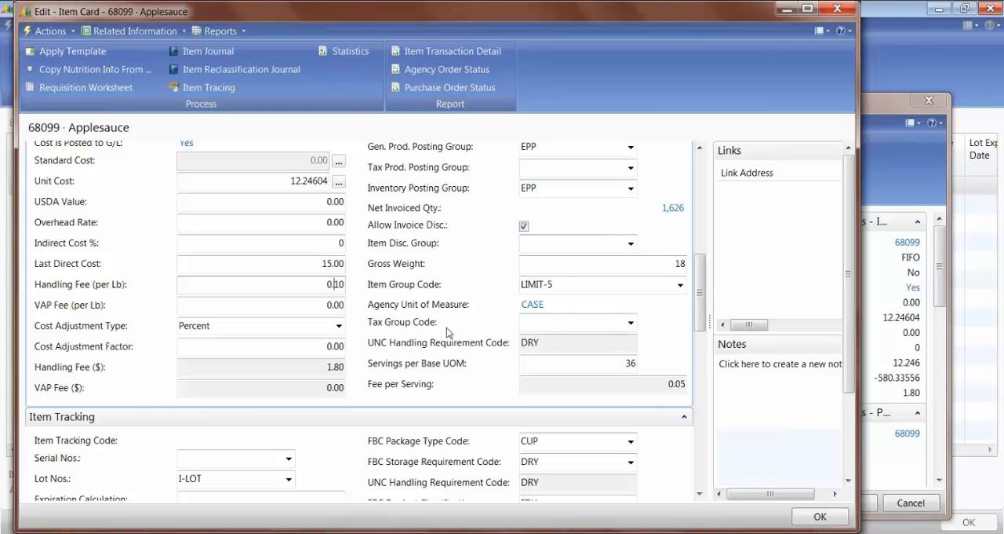
pyautogui.click(337, 305)
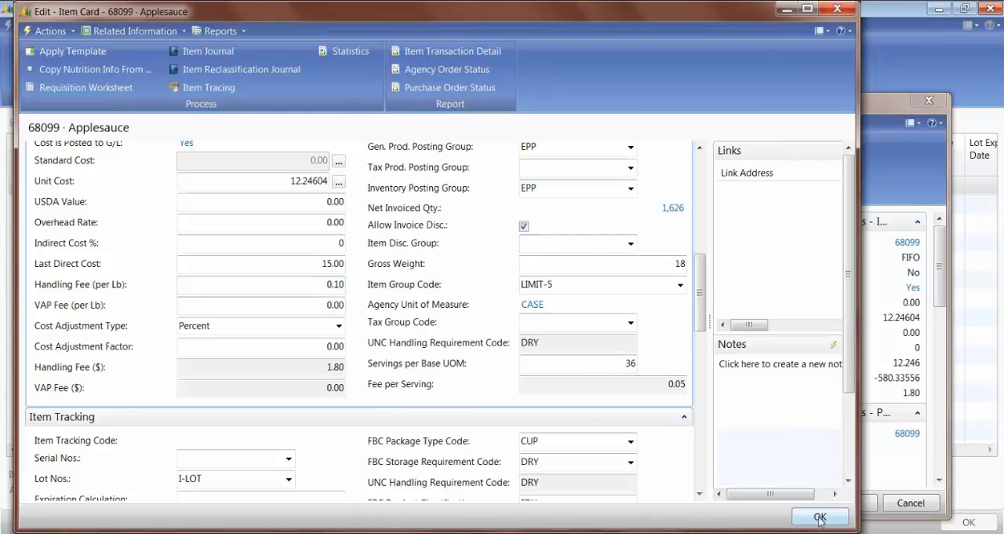
pyautogui.click(844, 510)
pyautogui.click(846, 503)
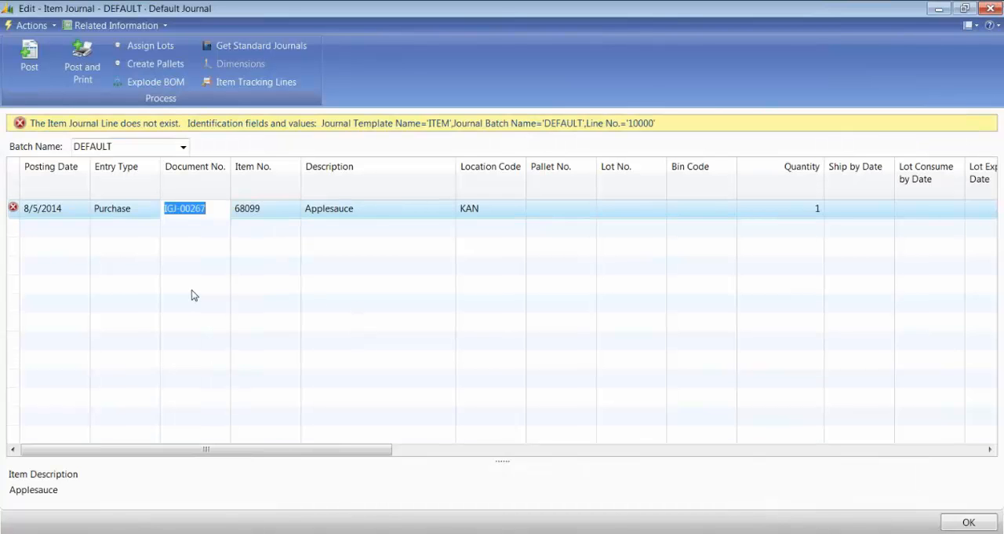
# Step: Delete the existing Applesauce purchase line from the item journal
pyautogui.hotkey('shift', 'Tab')
pyautogui.hotkey('shift', 'Tab')
pyautogui.hotkey('alt', 'Down')
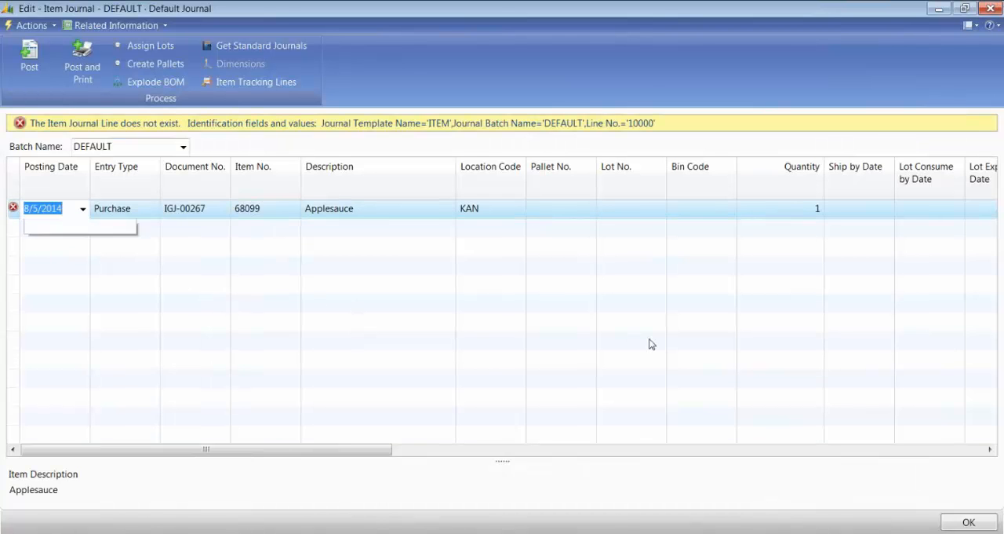
pyautogui.press('Escape')
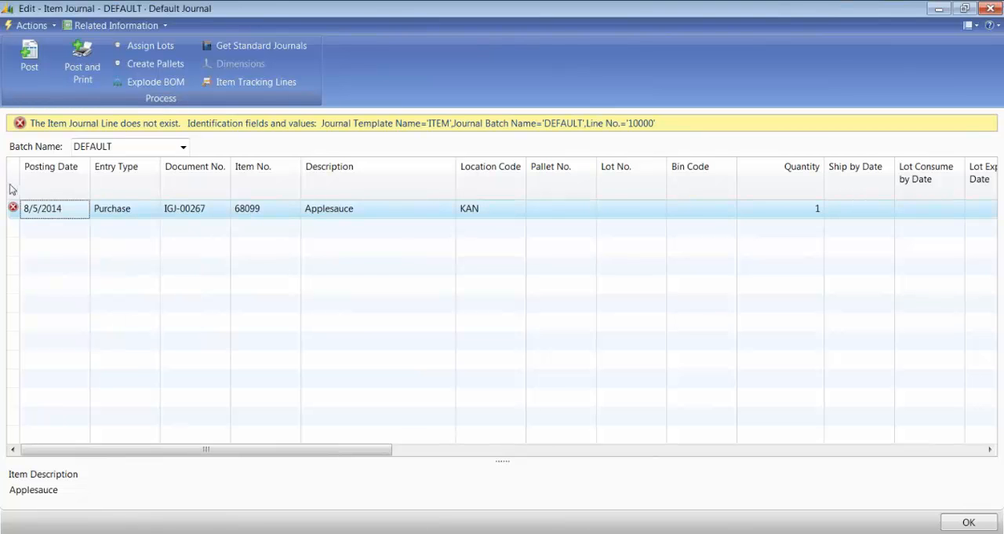
pyautogui.rightClick(16, 209)
pyautogui.click(59, 267)
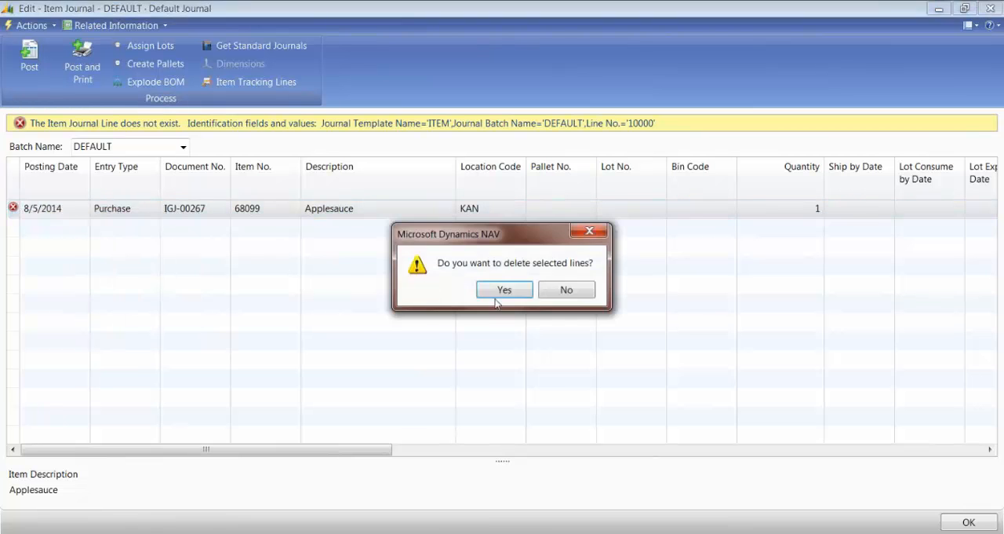
pyautogui.click(499, 290)
# Step: Start a new journal line with entry type Purchase and item number 68099
pyautogui.press('Tab')
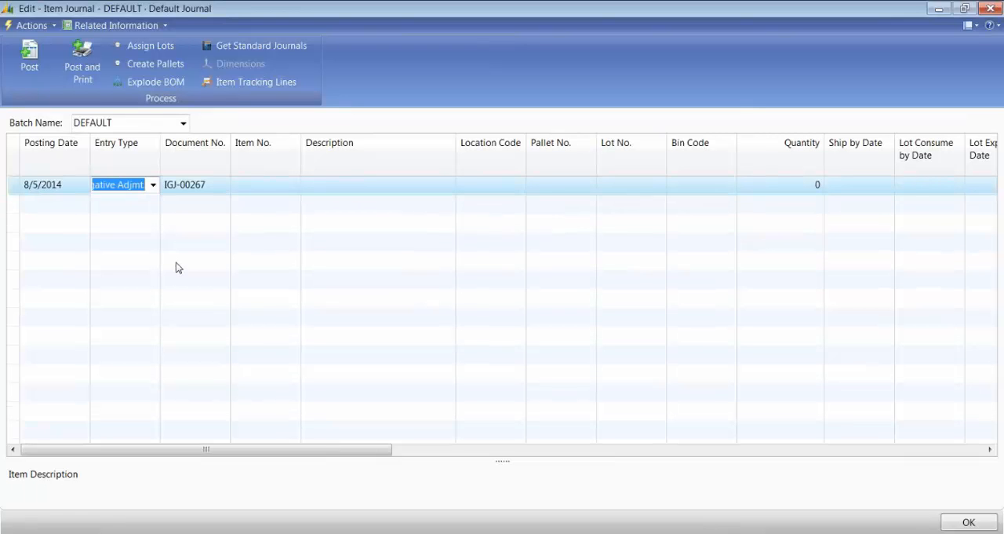
pyautogui.write('pu')
pyautogui.press('Tab')
pyautogui.press('Tab')
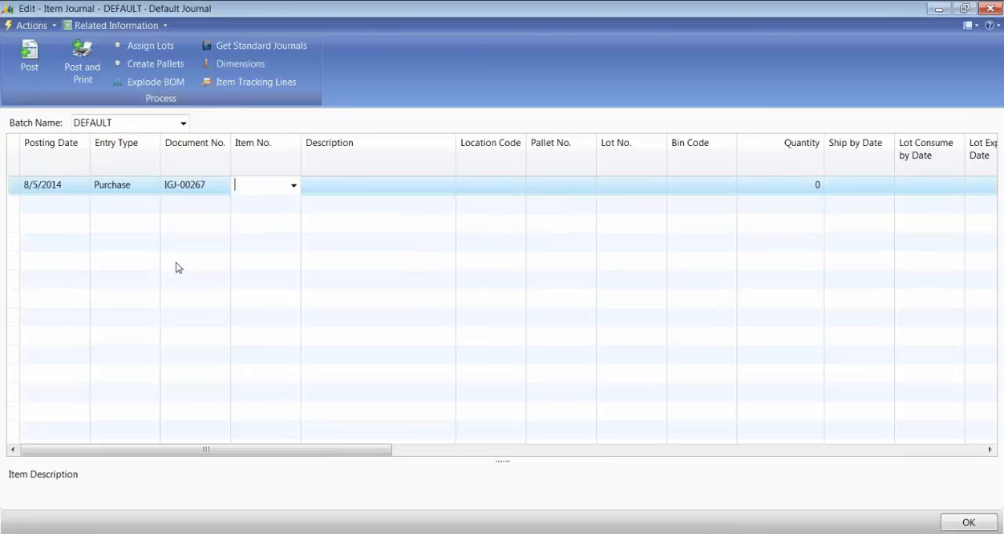
pyautogui.write('68099')
# Step: Set the new Applesauce line's location code to KAN and its quantity to 1
pyautogui.press('Tab')
pyautogui.press('Tab')
pyautogui.write('kan')
pyautogui.press('Tab')
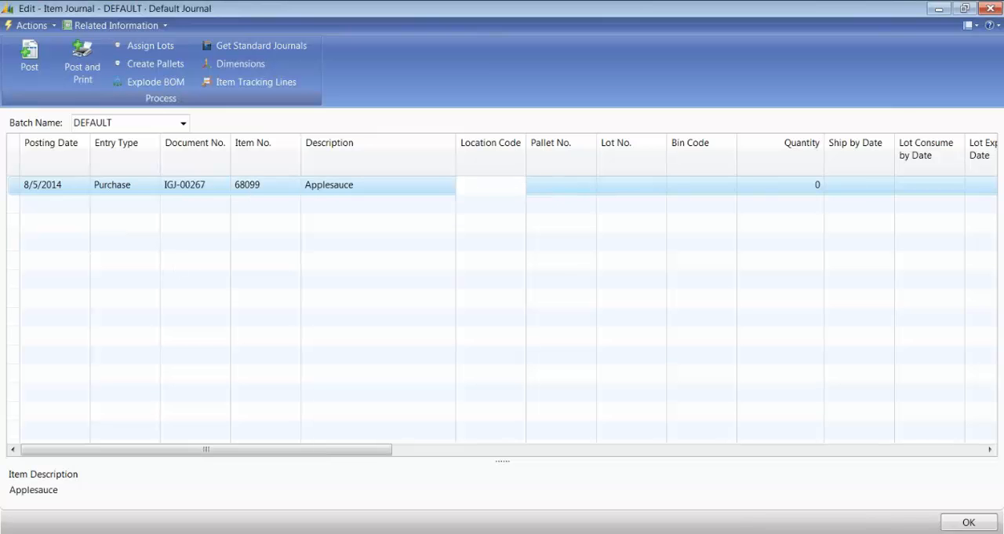
pyautogui.press('Tab')
# Step: Examine the unit amount, amount and unit cost on the newly entered Applesauce purchase line
pyautogui.press('Tab')
pyautogui.write('1')
pyautogui.press('Tab')
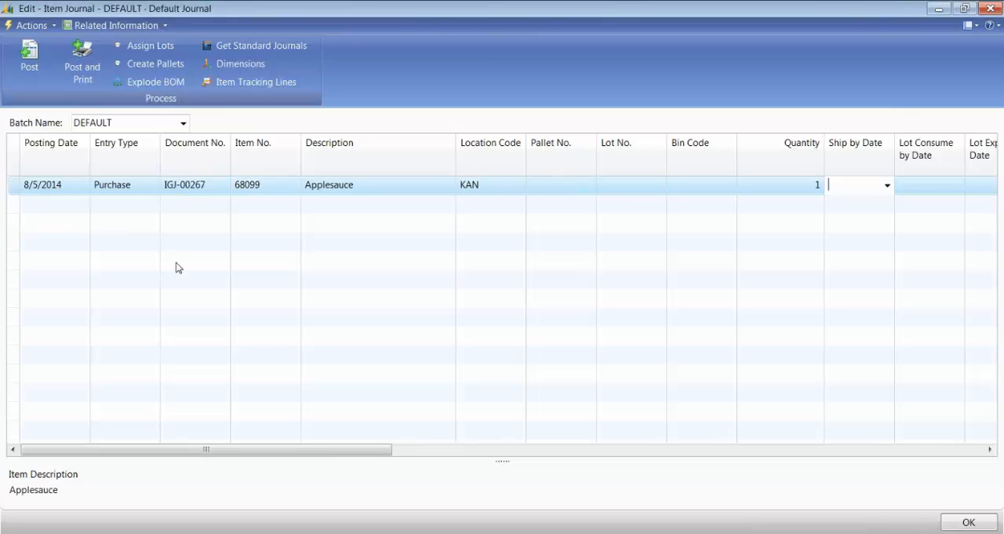
pyautogui.press('Tab')
pyautogui.press('Tab')
pyautogui.press('Tab')
pyautogui.press('Tab')
pyautogui.press('Tab')
pyautogui.press('Tab')
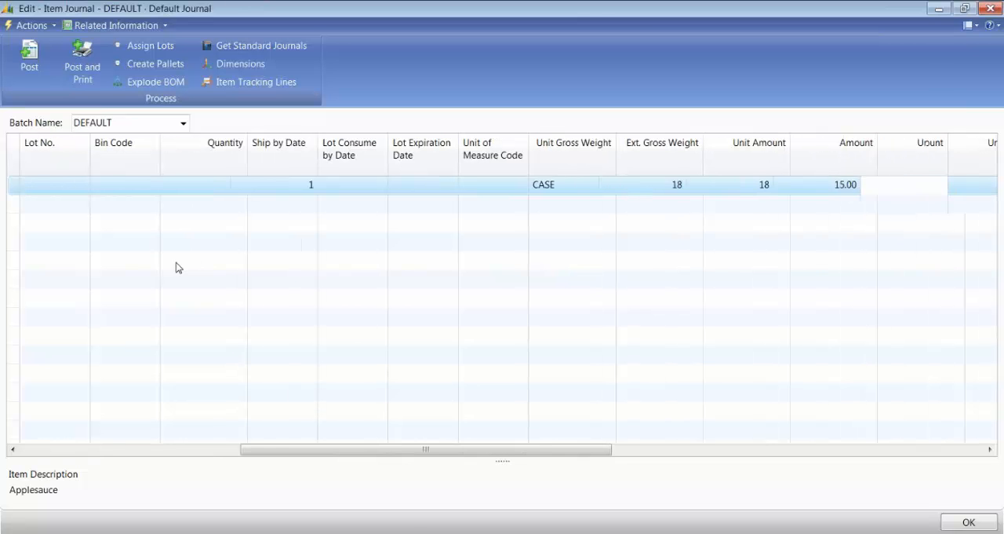
pyautogui.hotkey('shift', 'Tab')
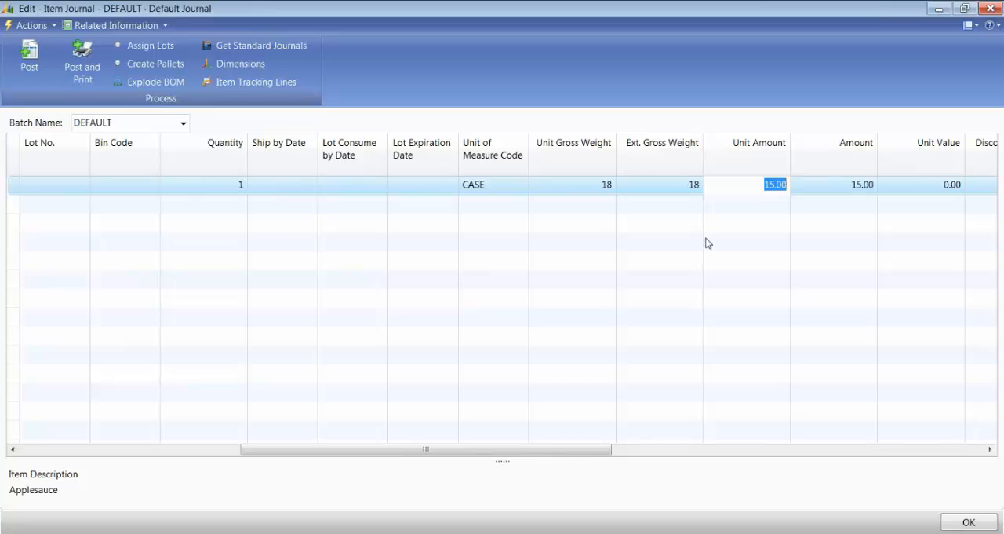
pyautogui.hotkey('shift', 'Tab')
pyautogui.hotkey('shift', 'Tab')
pyautogui.hotkey('shift', 'Tab')
pyautogui.hotkey('shift', 'Tab')
pyautogui.hotkey('shift', 'Tab')
pyautogui.hotkey('shift', 'Tab')
pyautogui.hotkey('shift', 'Tab')
pyautogui.hotkey('shift', 'Tab')
pyautogui.hotkey('shift', 'Tab')
pyautogui.hotkey('shift', 'Tab')
pyautogui.hotkey('shift', 'Tab')
pyautogui.hotkey('shift', 'Tab')
pyautogui.hotkey('shift', 'Tab')
pyautogui.hotkey('shift', 'Tab')
pyautogui.hotkey('shift', 'Tab')
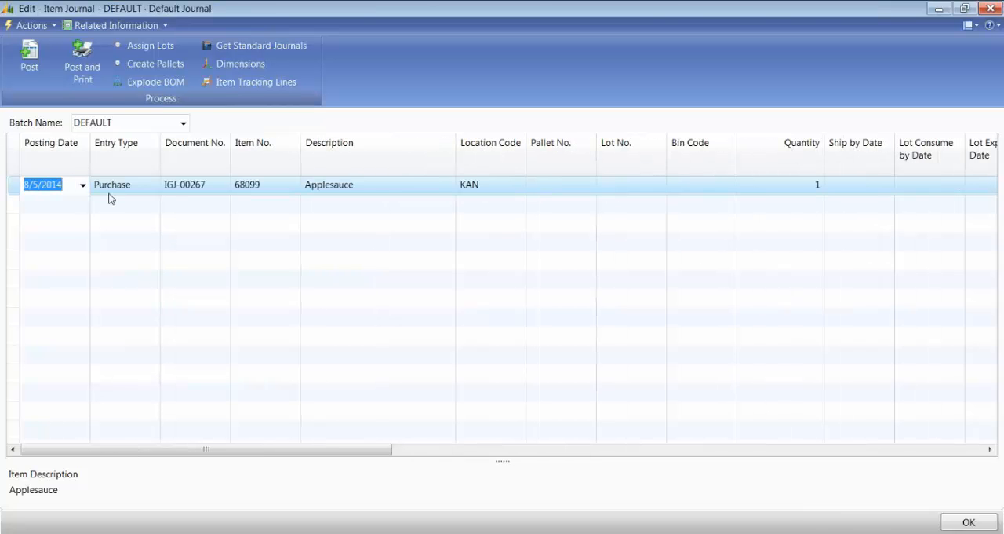
pyautogui.press('Tab')
pyautogui.press('Tab')
pyautogui.press('Tab')
pyautogui.press('Tab')
pyautogui.press('Tab')
pyautogui.press('Tab')
pyautogui.press('Tab')
pyautogui.press('Tab')
pyautogui.press('Tab')
pyautogui.press('Tab')
pyautogui.press('Tab')
pyautogui.press('Tab')
pyautogui.press('Tab')
pyautogui.press('Tab')
pyautogui.press('Tab')
pyautogui.press('Tab')
pyautogui.press('Tab')
pyautogui.press('Tab')
pyautogui.press('Tab')
pyautogui.press('Tab')
pyautogui.press('Tab')
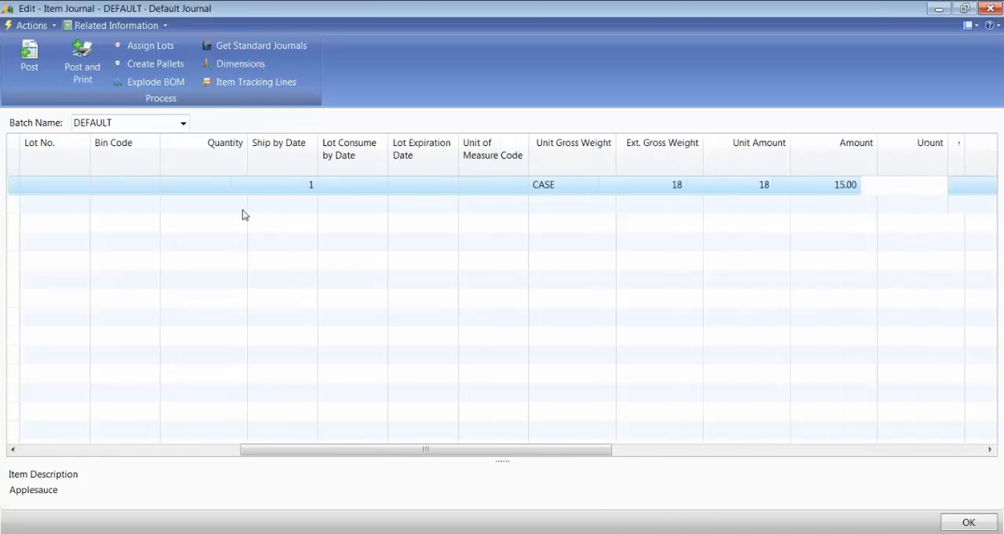
pyautogui.press('Delete')
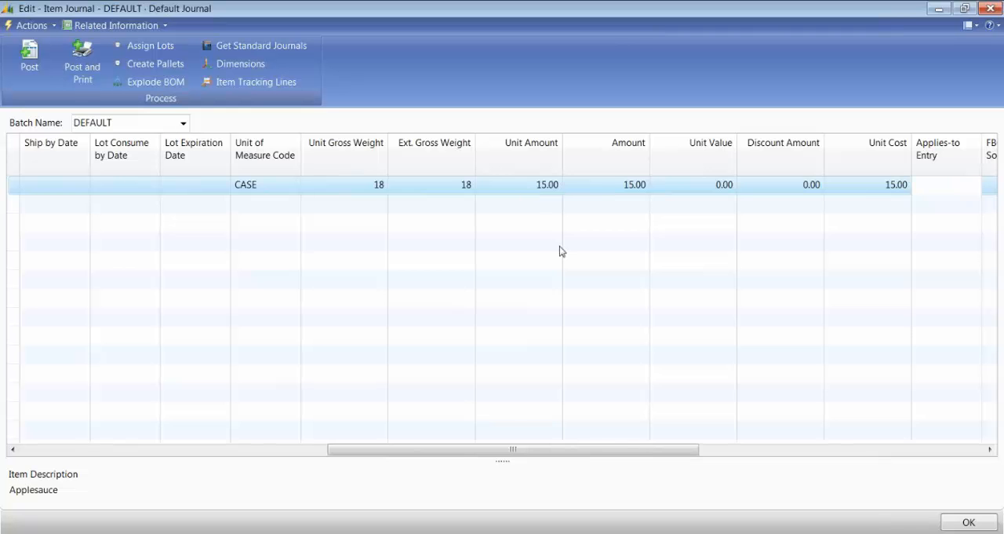
# Step: Change the Applesauce line's entry type to Positive Adjmt
pyautogui.hotkey('shift', 'Tab')
pyautogui.hotkey('shift', 'Tab')
pyautogui.hotkey('shift', 'Tab')
pyautogui.hotkey('shift', 'Tab')
pyautogui.hotkey('shift', 'Tab')
pyautogui.hotkey('shift', 'Tab')
pyautogui.hotkey('shift', 'Tab')
pyautogui.hotkey('shift', 'Tab')
pyautogui.hotkey('shift', 'Tab')
pyautogui.hotkey('shift', 'Tab')
pyautogui.hotkey('shift', 'Tab')
pyautogui.hotkey('shift', 'Tab')
pyautogui.hotkey('shift', 'Tab')
pyautogui.hotkey('shift', 'Tab')
pyautogui.hotkey('shift', 'Tab')
pyautogui.hotkey('shift', 'Tab')
pyautogui.hotkey('shift', 'Tab')
pyautogui.hotkey('shift', 'Tab')
pyautogui.hotkey('shift', 'Tab')
pyautogui.hotkey('shift', 'Tab')
pyautogui.hotkey('shift', 'Tab')
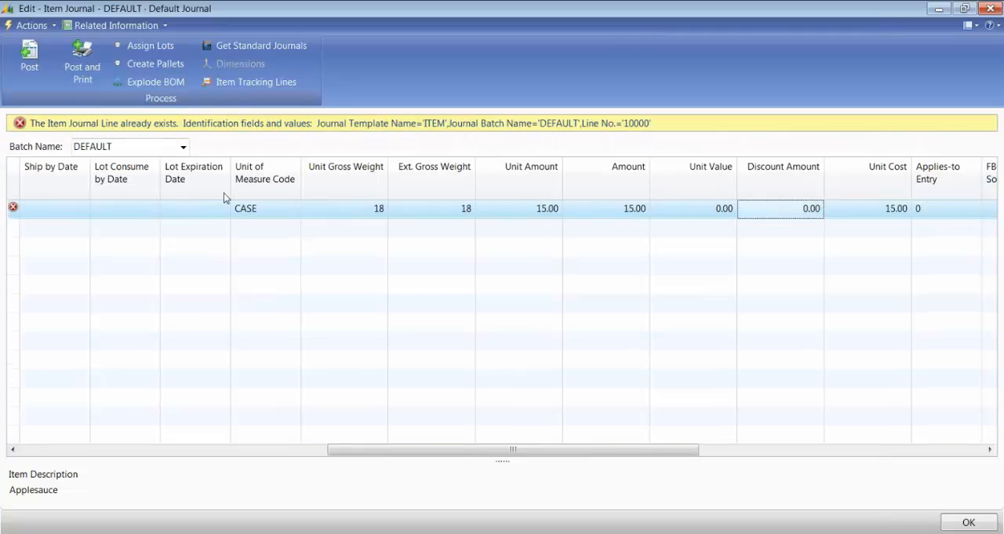
pyautogui.press('Tab')
pyautogui.press('Tab')
pyautogui.hotkey('shift', 'Tab')
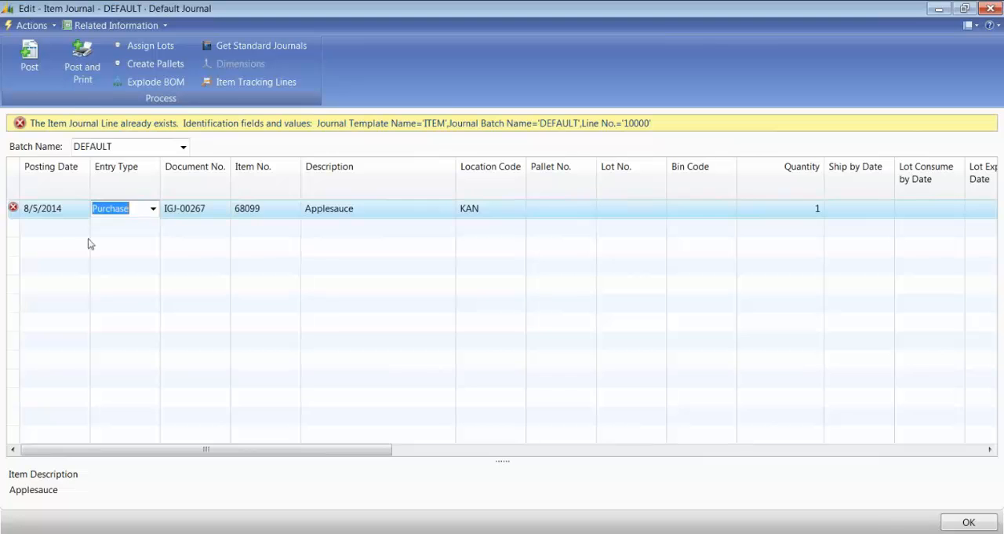
pyautogui.write('po')
pyautogui.press('Tab')
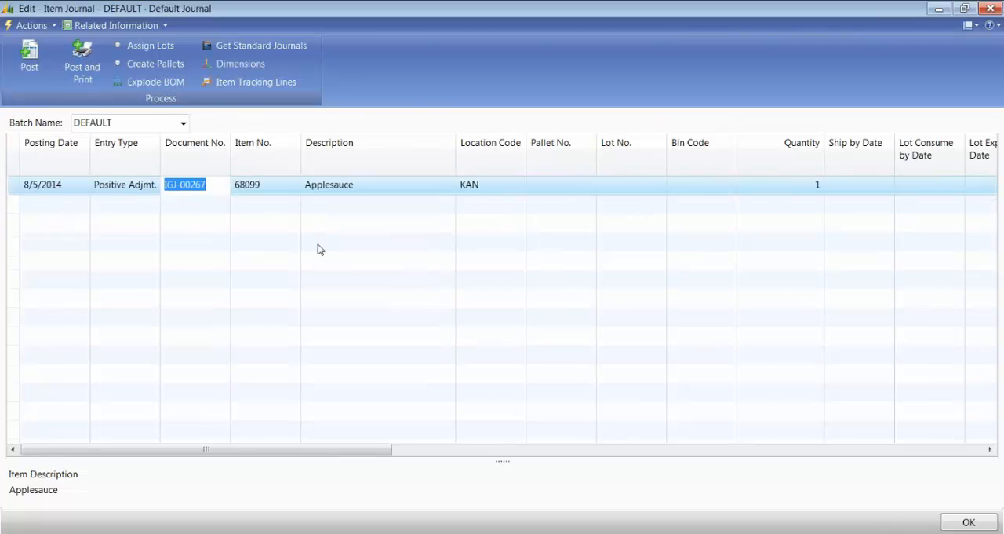
# Step: Re-enter item number 68099 on the positive adjustment line
pyautogui.press('Tab')
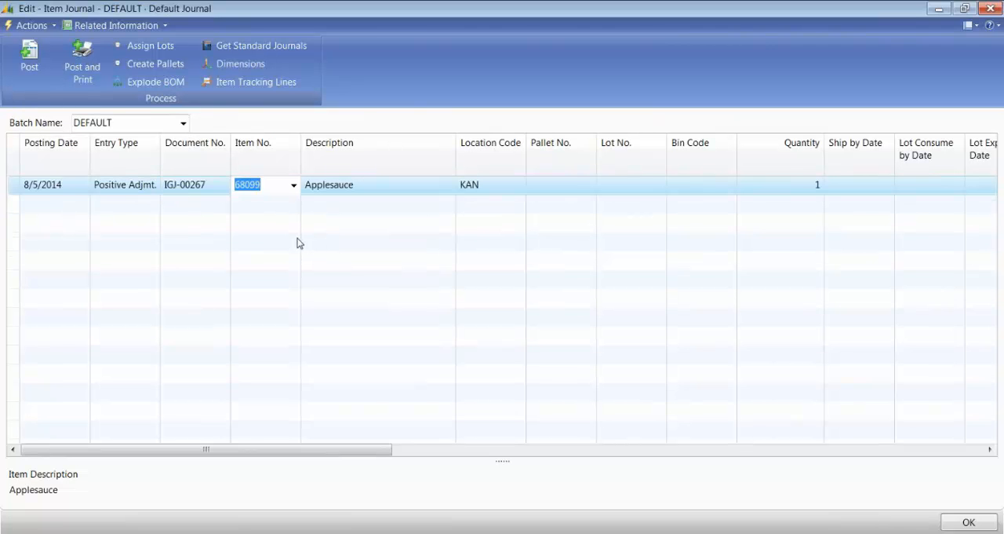
pyautogui.write('68')
pyautogui.press('Tab')
pyautogui.press('Tab')
pyautogui.press('Tab')
pyautogui.press('Tab')
pyautogui.press('Tab')
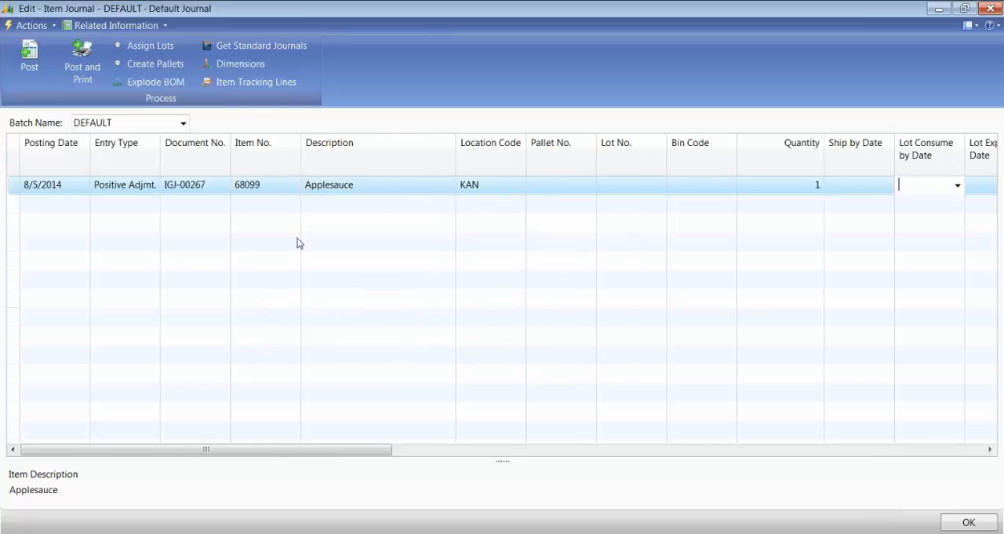
# Step: Examine the unit amount and amount on the positive adjustment line for Applesauce
pyautogui.press('Tab')
pyautogui.press('Tab')
pyautogui.press('Tab')
pyautogui.press('Tab')
pyautogui.press('Tab')
pyautogui.press('Tab')
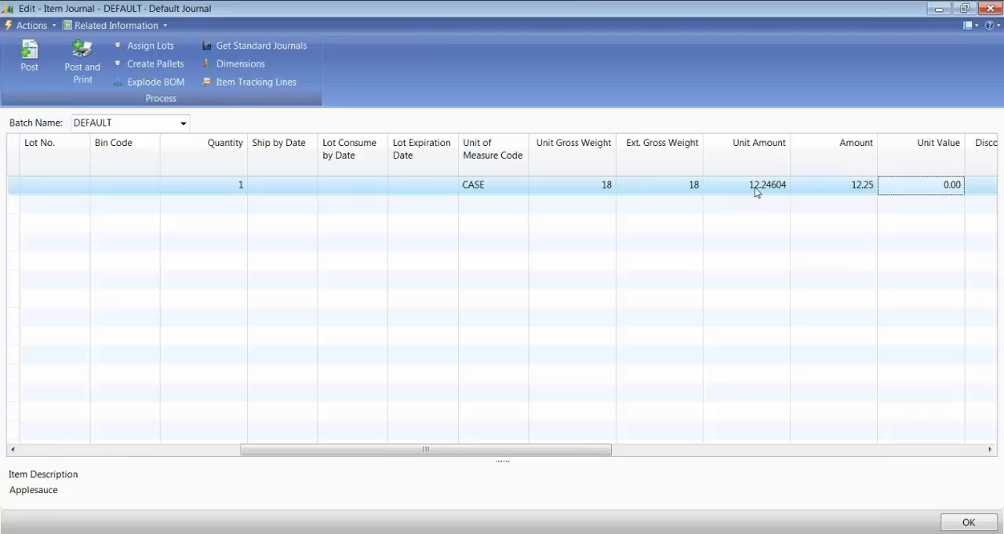
pyautogui.hotkey('shift', 'Tab')
pyautogui.hotkey('shift', 'Tab')
pyautogui.hotkey('shift', 'Tab')
pyautogui.hotkey('shift', 'Tab')
pyautogui.hotkey('shift', 'Tab')
pyautogui.hotkey('shift', 'Tab')
pyautogui.hotkey('shift', 'Tab')
pyautogui.hotkey('shift', 'Tab')
pyautogui.hotkey('shift', 'Tab')
pyautogui.hotkey('shift', 'Tab')
pyautogui.hotkey('shift', 'Tab')
pyautogui.press('Tab')
pyautogui.press('Tab')
pyautogui.press('Tab')
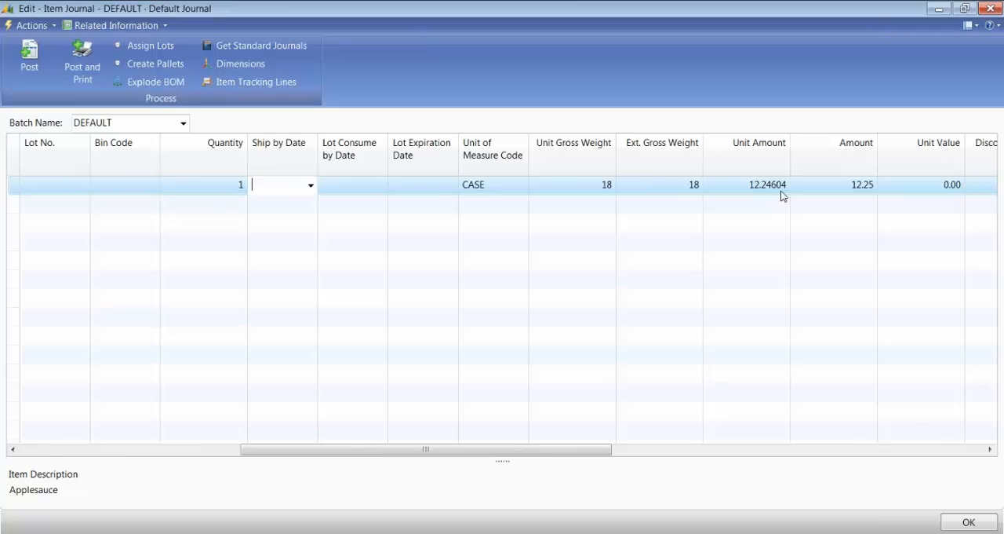
pyautogui.press('Tab')
pyautogui.press('Tab')
pyautogui.press('Tab')
pyautogui.press('Tab')
pyautogui.press('Tab')
pyautogui.press('Tab')
pyautogui.click(635, 194)
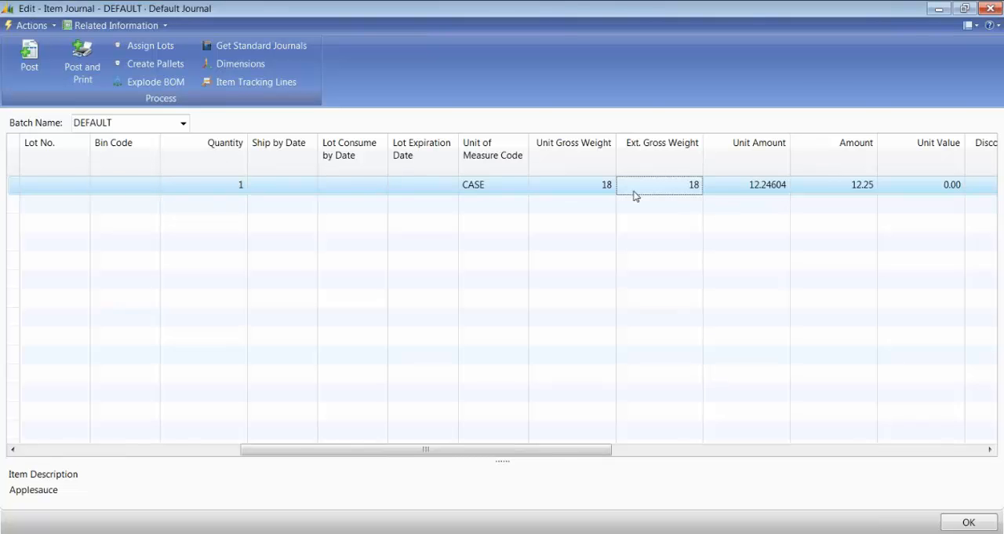
# Step: Change the Applesauce line's entry type to Sale and re-enter item number 68099
pyautogui.hotkey('shift', 'Tab')
pyautogui.hotkey('shift', 'Tab')
pyautogui.hotkey('shift', 'Tab')
pyautogui.hotkey('shift', 'Tab')
pyautogui.hotkey('shift', 'Tab')
pyautogui.hotkey('shift', 'Tab')
pyautogui.hotkey('shift', 'Tab')
pyautogui.hotkey('shift', 'Tab')
pyautogui.hotkey('shift', 'Tab')
pyautogui.hotkey('shift', 'Tab')
pyautogui.hotkey('shift', 'Tab')
pyautogui.hotkey('shift', 'Tab')
pyautogui.hotkey('shift', 'Tab')
pyautogui.hotkey('shift', 'Tab')
pyautogui.hotkey('shift', 'Tab')
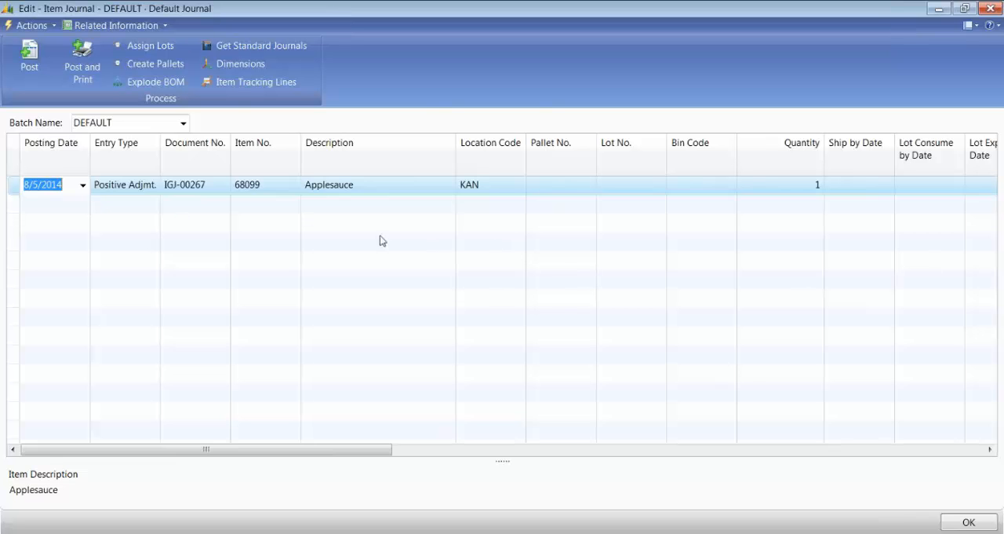
pyautogui.press('Tab')
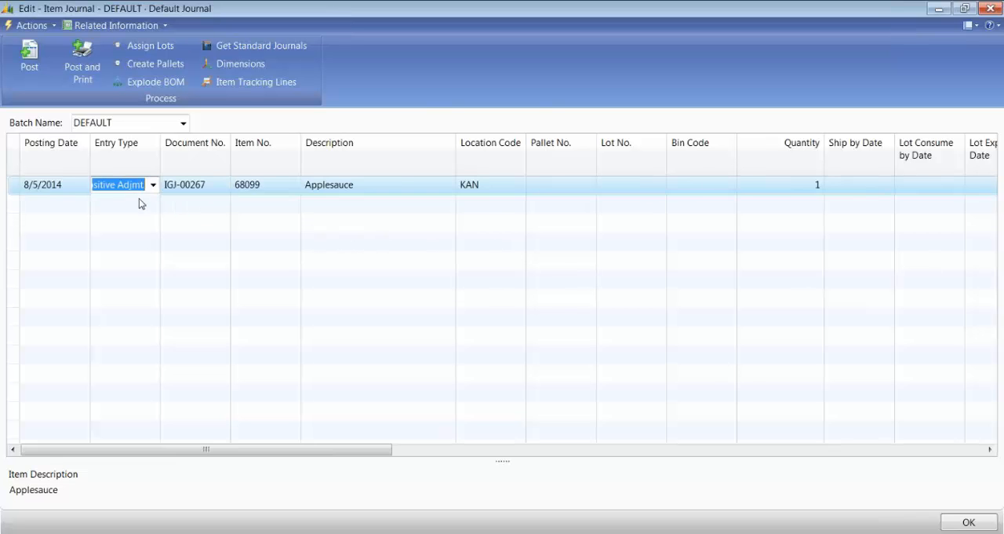
pyautogui.click(149, 185)
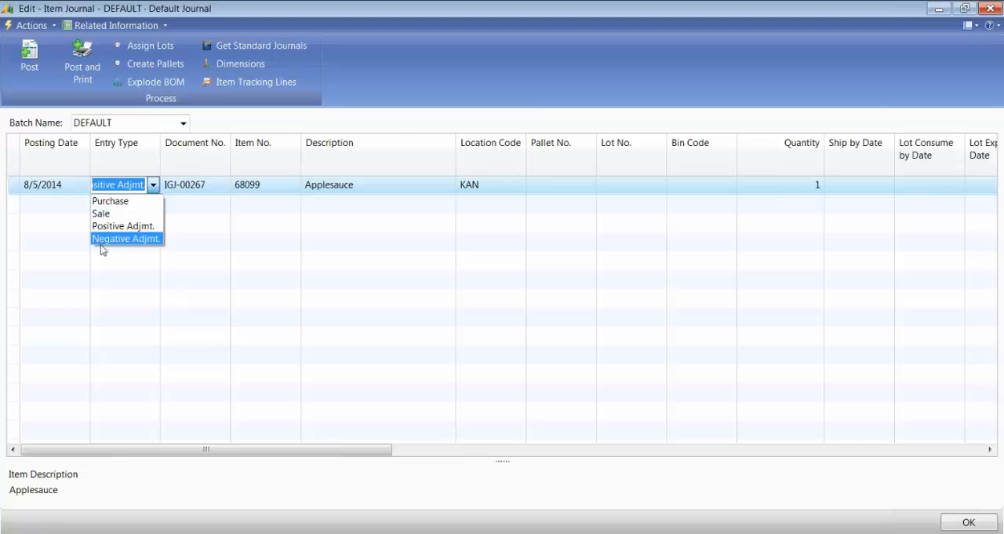
pyautogui.click(100, 213)
pyautogui.press('Return')
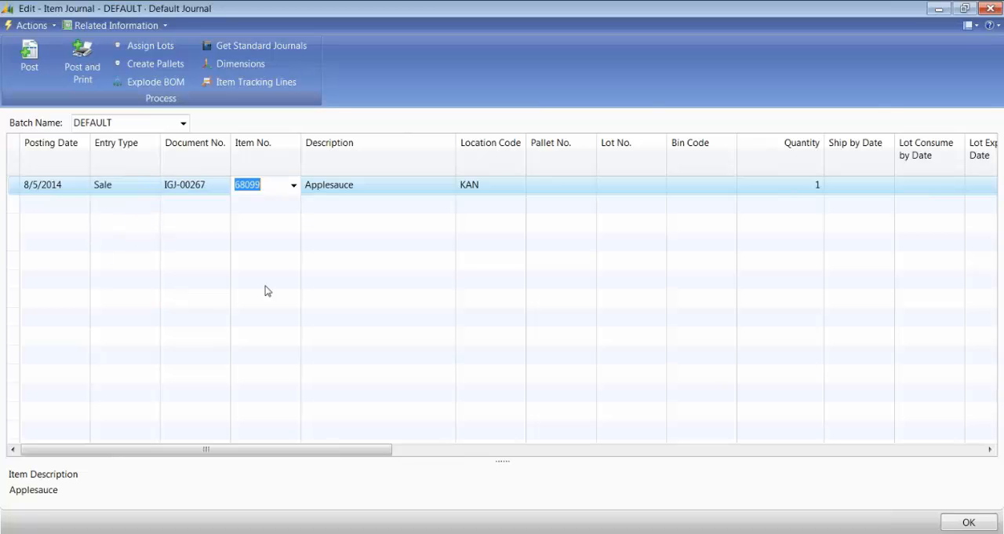
pyautogui.write('68099')
pyautogui.press('Return')
# Step: Examine the unit amount, amount and unit cost on the Applesauce sale line
pyautogui.press('Return')
pyautogui.press('Return')
pyautogui.press('Return')
pyautogui.press('Return')
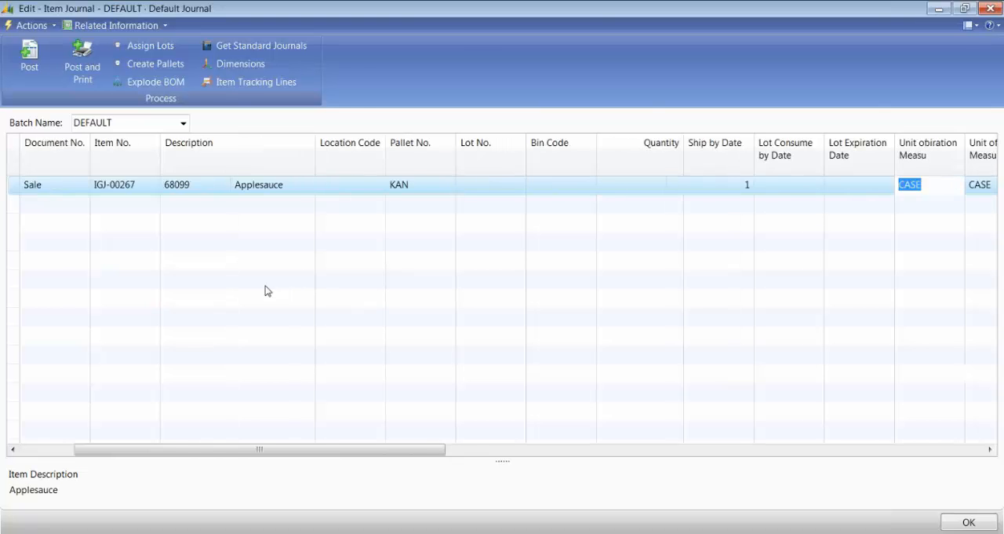
pyautogui.press('Return')
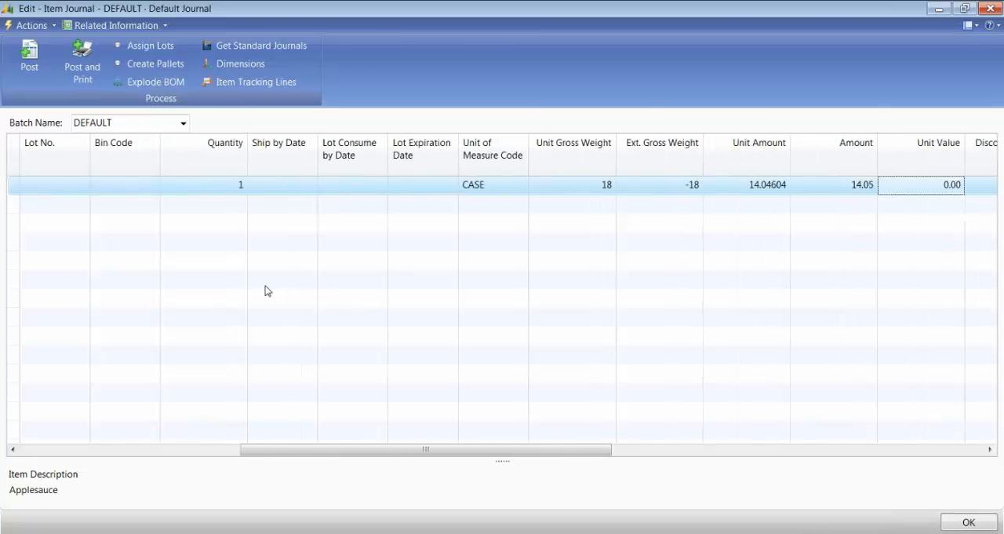
pyautogui.press('Return')
pyautogui.press('Return')
pyautogui.press('Return')
pyautogui.press('Return')
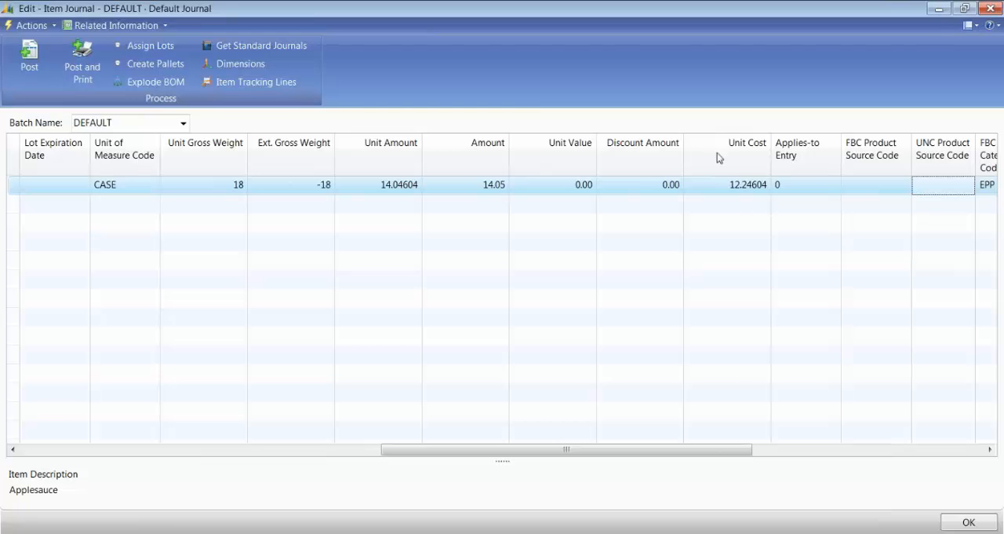
pyautogui.click(715, 183)
pyautogui.moveTo(706, 184); pyautogui.dragTo(776, 185)
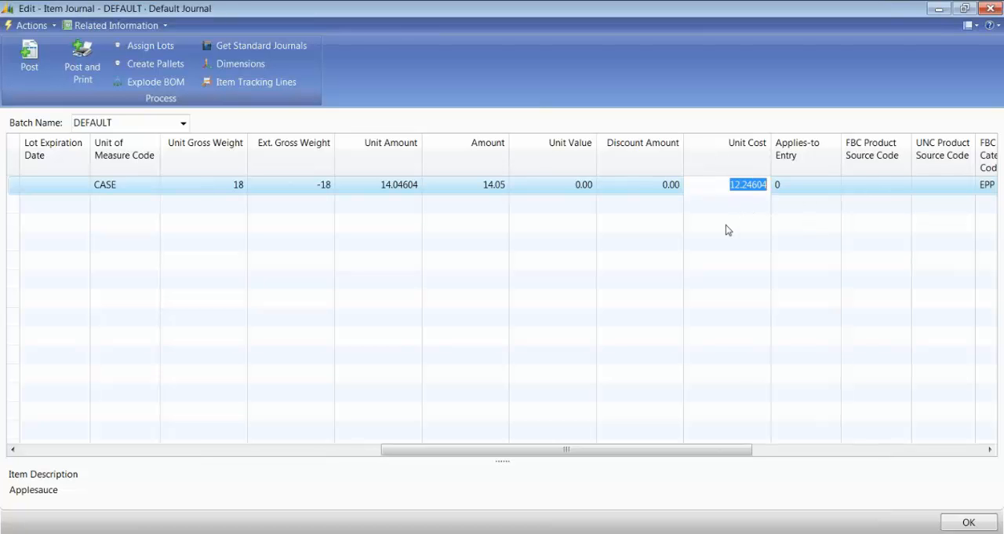
pyautogui.press('Delete')
pyautogui.press('Left')
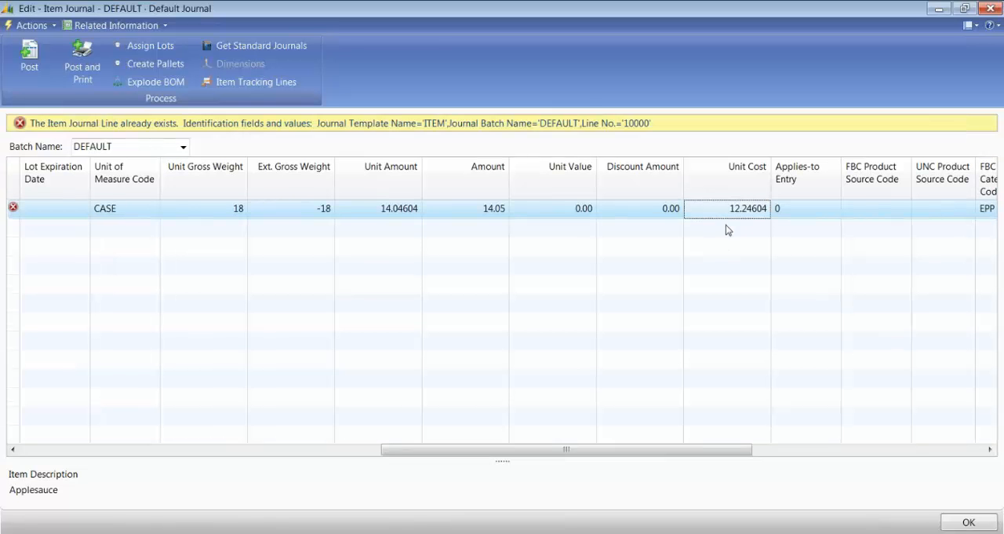
# Step: Review the entry type, item number, location and quantity at the start of the Applesauce sale line
pyautogui.press('Left')
pyautogui.press('Left')
pyautogui.press('Left')
pyautogui.press('Left')
pyautogui.press('Left')
pyautogui.press('Left')
pyautogui.press('Left')
pyautogui.press('Left')
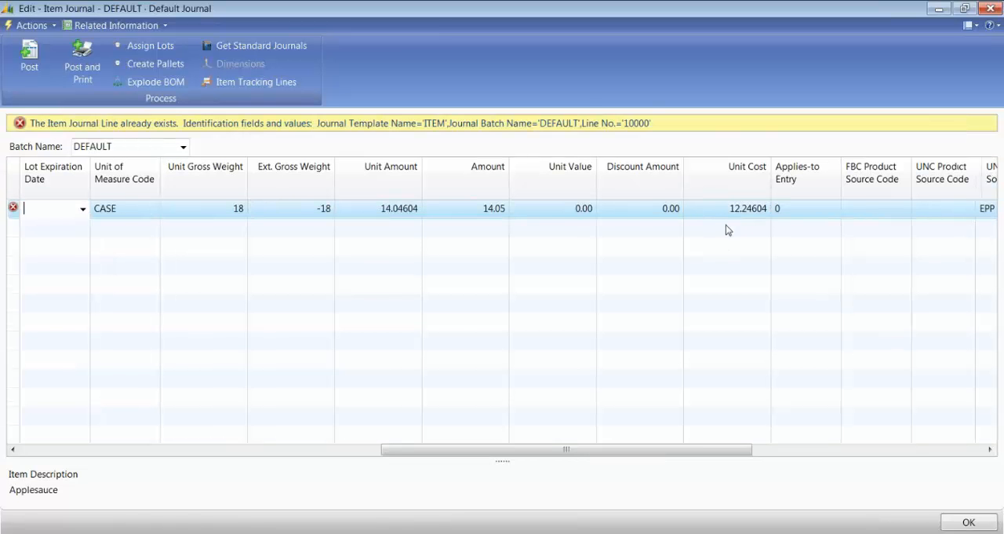
pyautogui.press('Left')
pyautogui.press('Left')
pyautogui.press('Left')
pyautogui.press('Left')
pyautogui.press('Left')
pyautogui.press('Left')
pyautogui.press('Left')
pyautogui.press('Left')
pyautogui.press('Left')
pyautogui.press('Left')
pyautogui.press('Left')
pyautogui.press('Left')
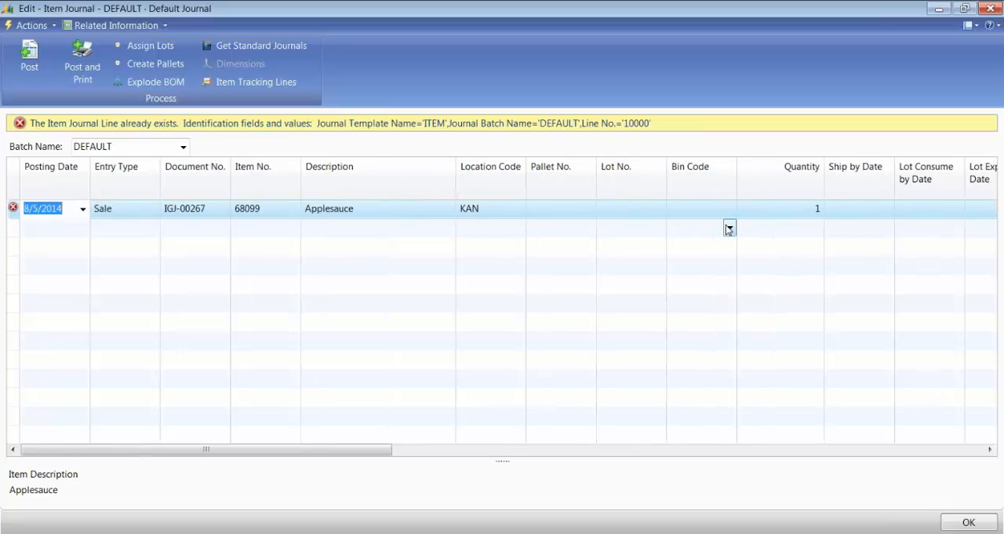
# Step: Compare the unit cost with the unit amount on the Applesauce sale line
pyautogui.press('Right')
pyautogui.press('Right')
pyautogui.press('Right')
pyautogui.press('Right')
pyautogui.press('Right')
pyautogui.press('Right')
pyautogui.press('Right')
pyautogui.press('Right')
pyautogui.press('Right')
pyautogui.press('Right')
pyautogui.press('Right')
pyautogui.press('Right')
pyautogui.press('Right')
pyautogui.press('Right')
pyautogui.press('Right')
pyautogui.press('Right')
pyautogui.press('Right')
pyautogui.press('Right')
pyautogui.press('Right')
pyautogui.press('Right')
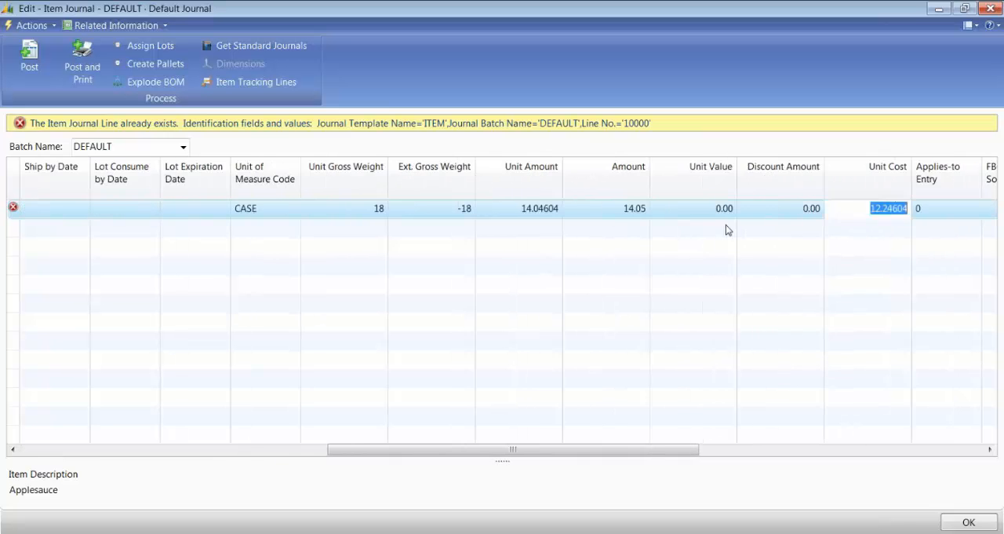
pyautogui.press('Right')
pyautogui.press('Right')
pyautogui.press('Left')
pyautogui.press('Left')
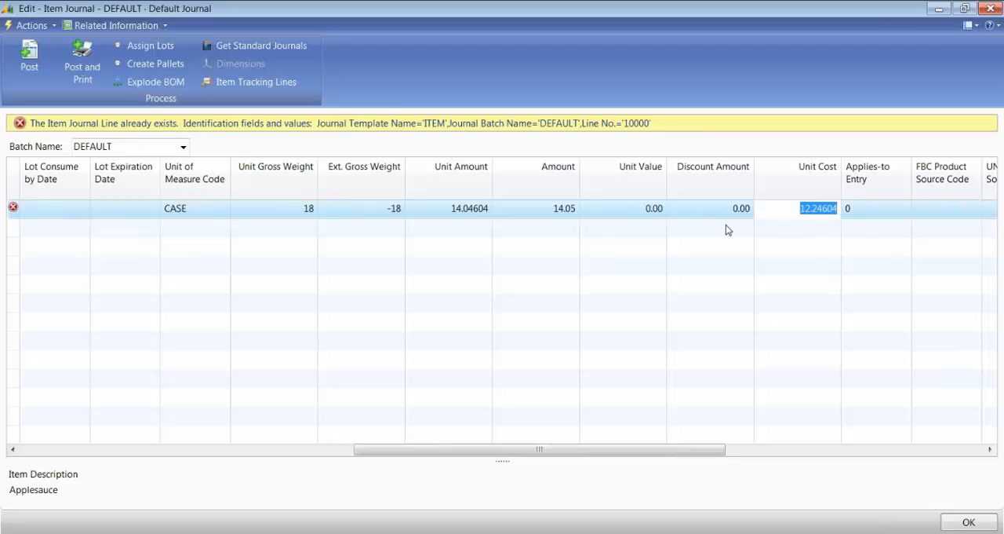
pyautogui.press('Left')
pyautogui.press('Left')
pyautogui.press('Right')
pyautogui.press('Right')
pyautogui.press('Right')
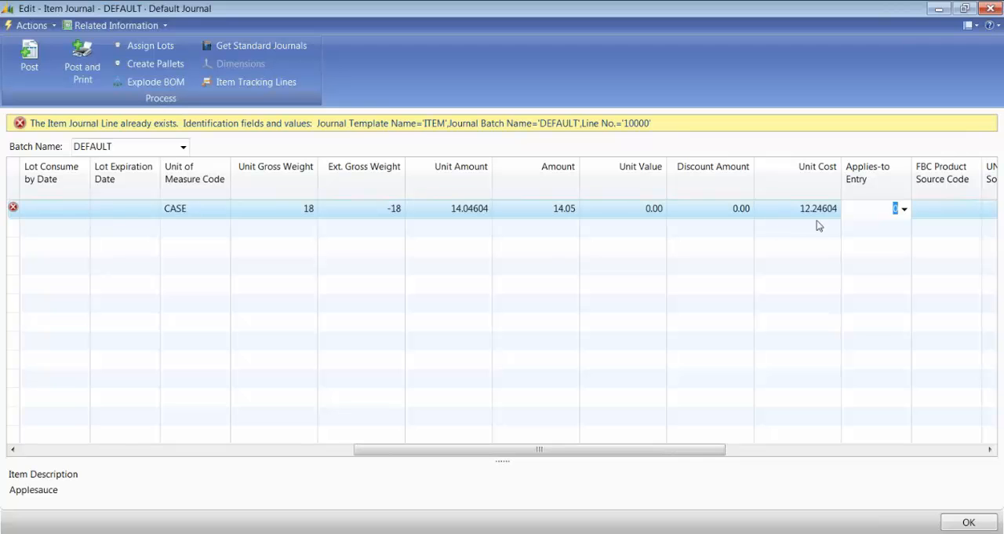
pyautogui.click(790, 209)
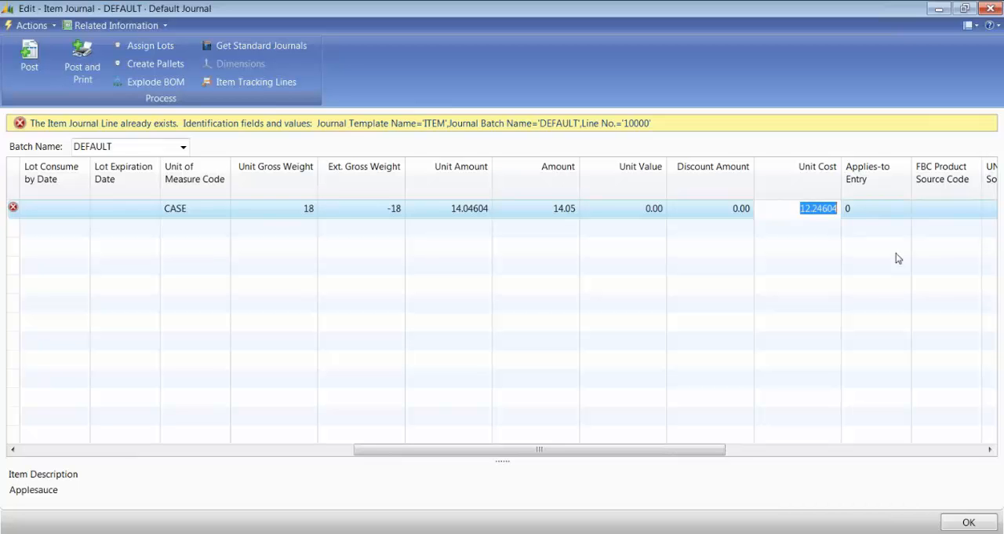
# Step: Close the item journal and discard the changes to the Applesauce sale line
pyautogui.hotkey('shift', 'Tab')
pyautogui.hotkey('shift', 'Tab')
pyautogui.hotkey('shift', 'Tab')
pyautogui.hotkey('shift', 'Tab')
pyautogui.hotkey('shift', 'Tab')
pyautogui.hotkey('shift', 'Tab')
pyautogui.hotkey('shift', 'Tab')
pyautogui.hotkey('shift', 'Tab')
pyautogui.hotkey('shift', 'Tab')
pyautogui.hotkey('shift', 'Tab')
pyautogui.hotkey('shift', 'Tab')
pyautogui.hotkey('shift', 'Tab')
pyautogui.hotkey('shift', 'Tab')
pyautogui.hotkey('shift', 'Tab')
pyautogui.hotkey('shift', 'Tab')
pyautogui.hotkey('shift', 'Tab')
pyautogui.hotkey('shift', 'Tab')
pyautogui.hotkey('shift', 'Tab')
pyautogui.hotkey('shift', 'Tab')
pyautogui.hotkey('shift', 'Tab')
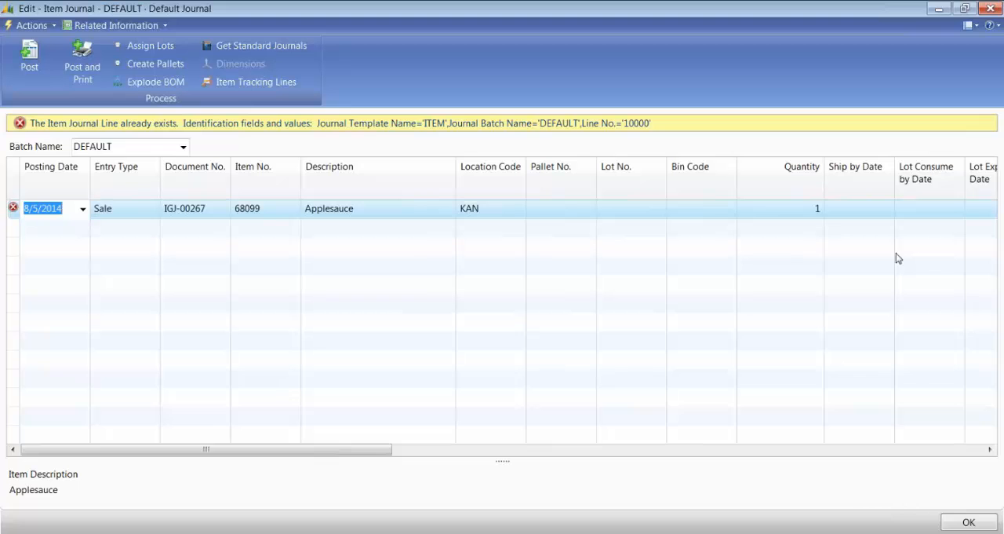
pyautogui.press('Tab')
pyautogui.press('Tab')
pyautogui.hotkey('shift', 'Tab')
pyautogui.hotkey('shift', 'Tab')
pyautogui.press('F4')
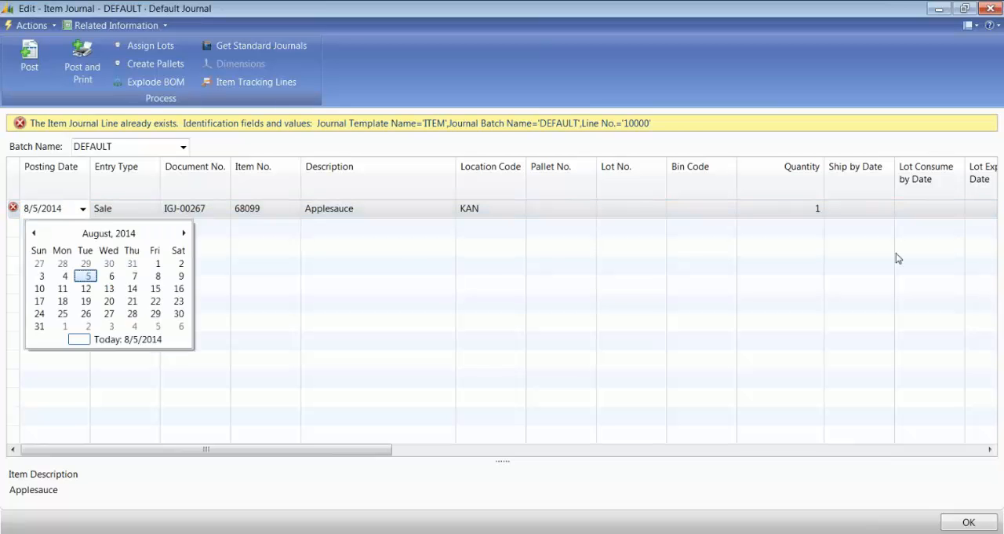
pyautogui.press('Escape')
pyautogui.press('Escape')
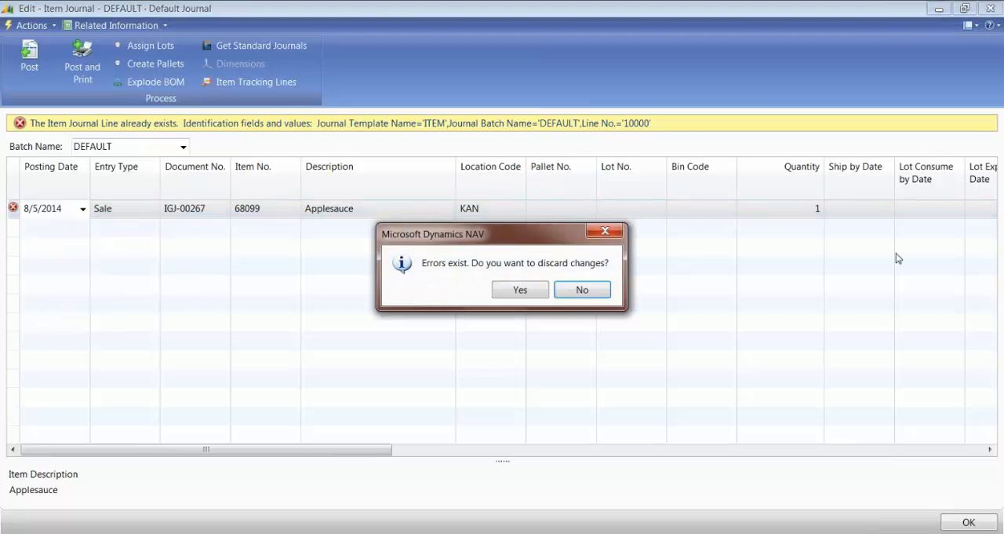
pyautogui.press('y')
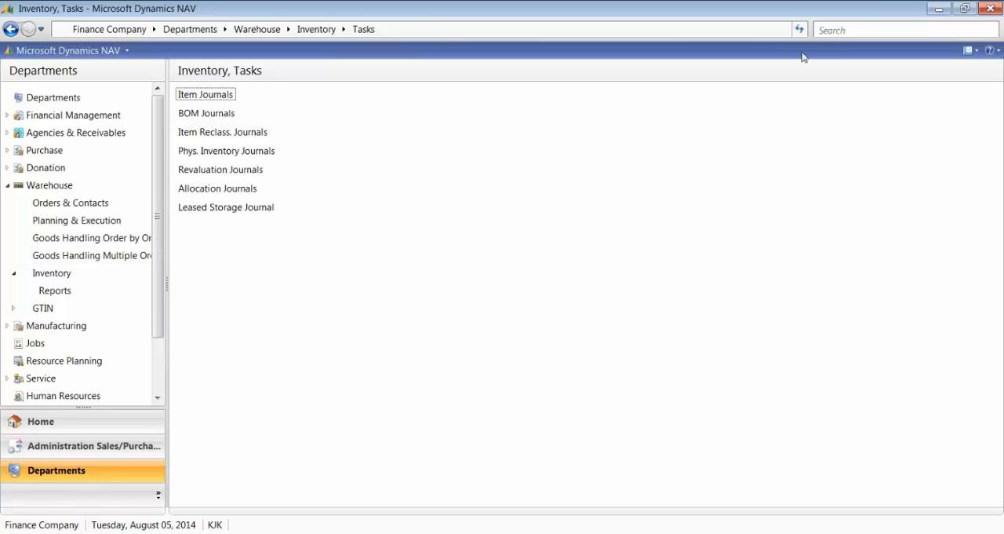
# Step: Search for "Adjust", open the Adjust Cost - Item Entries batch job and enlarge its options window
pyautogui.click(853, 31)
pyautogui.write('A')
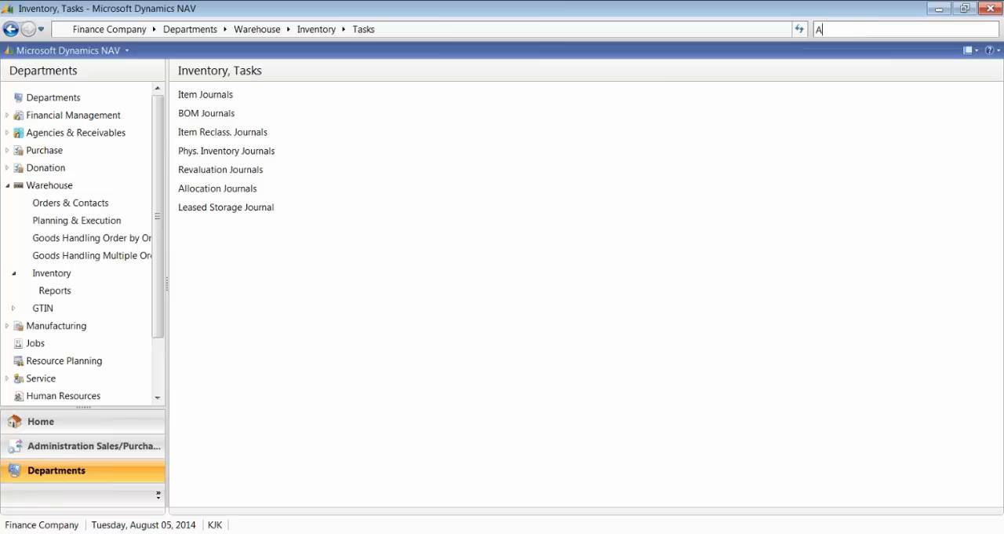
pyautogui.write('djust')
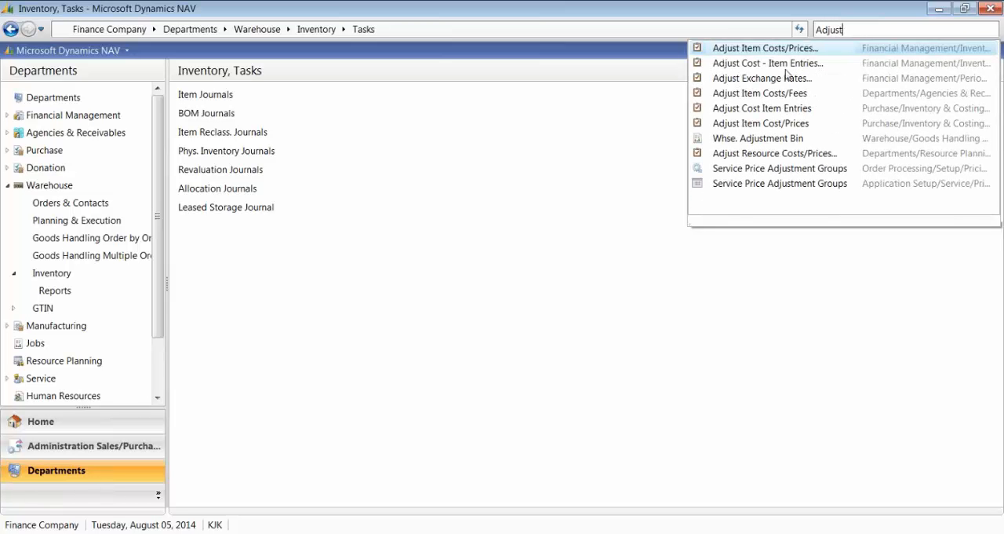
pyautogui.click(758, 63)
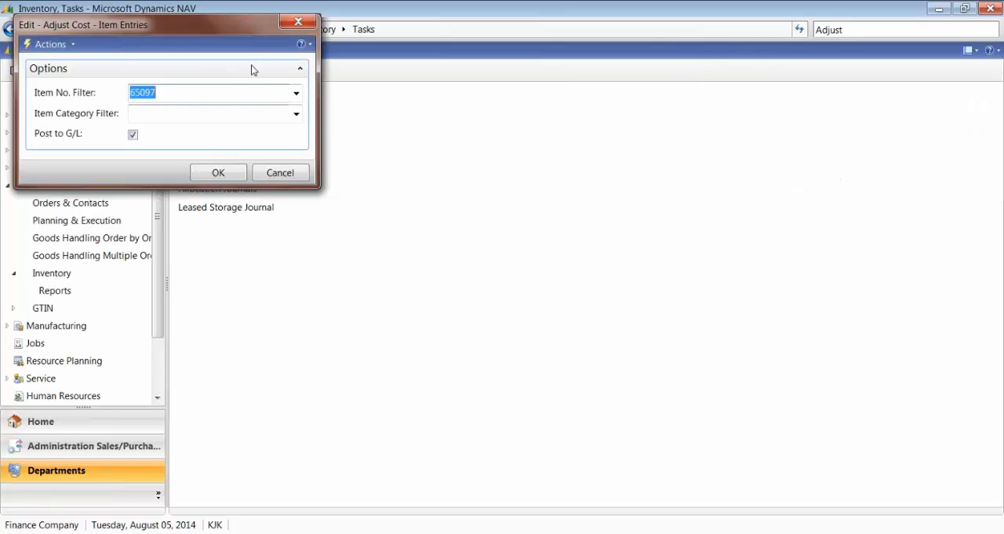
pyautogui.moveTo(228, 22); pyautogui.dragTo(338, 33)
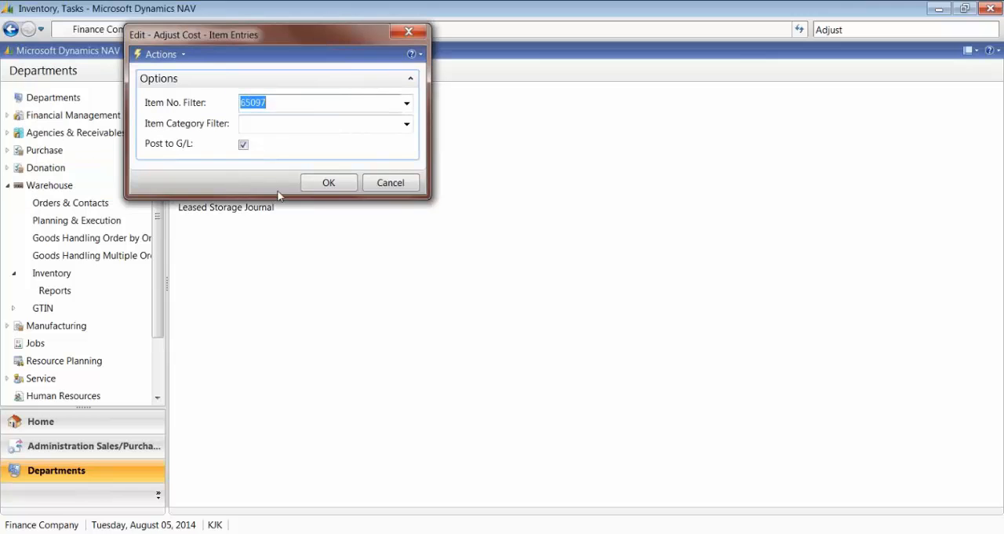
pyautogui.moveTo(270, 192); pyautogui.dragTo(269, 240)
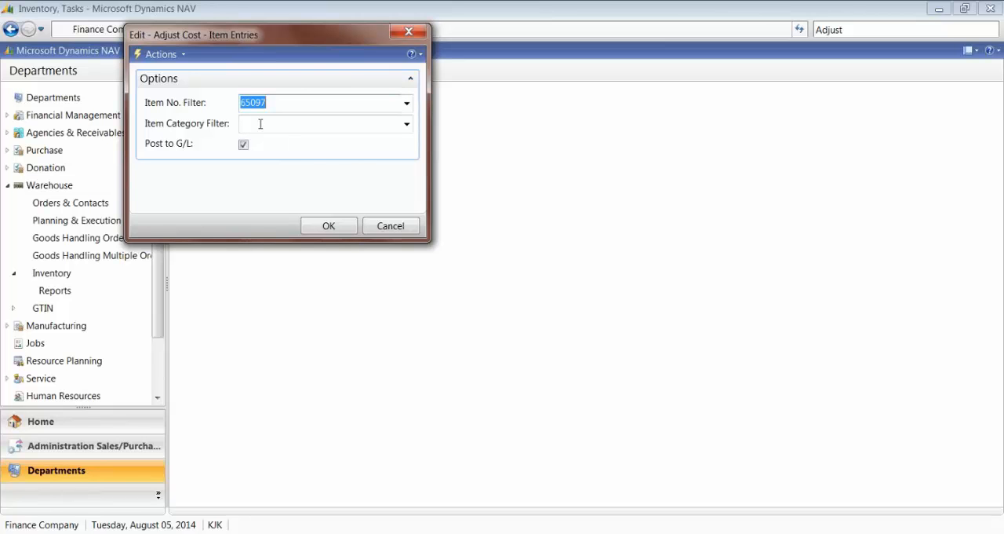
# Step: Set the item number filter to 68099 and run the cost adjustment
pyautogui.click(293, 96)
pyautogui.doubleClick(293, 97)
pyautogui.write('68099')
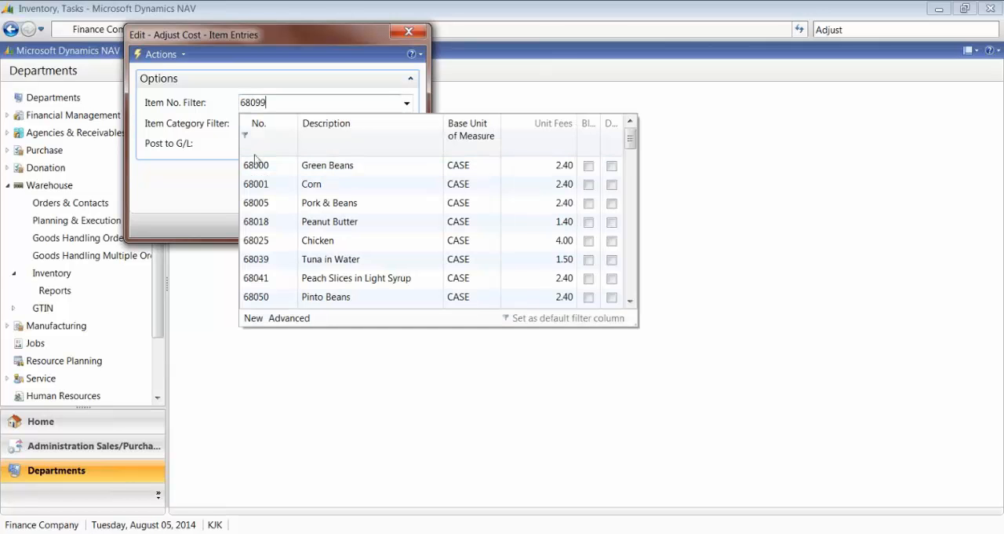
pyautogui.press('Tab')
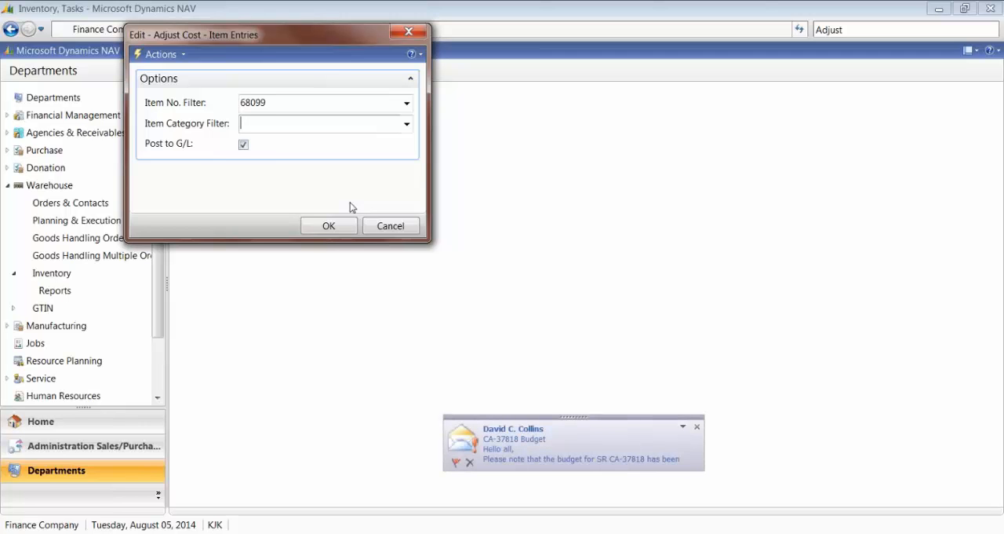
pyautogui.click(697, 426)
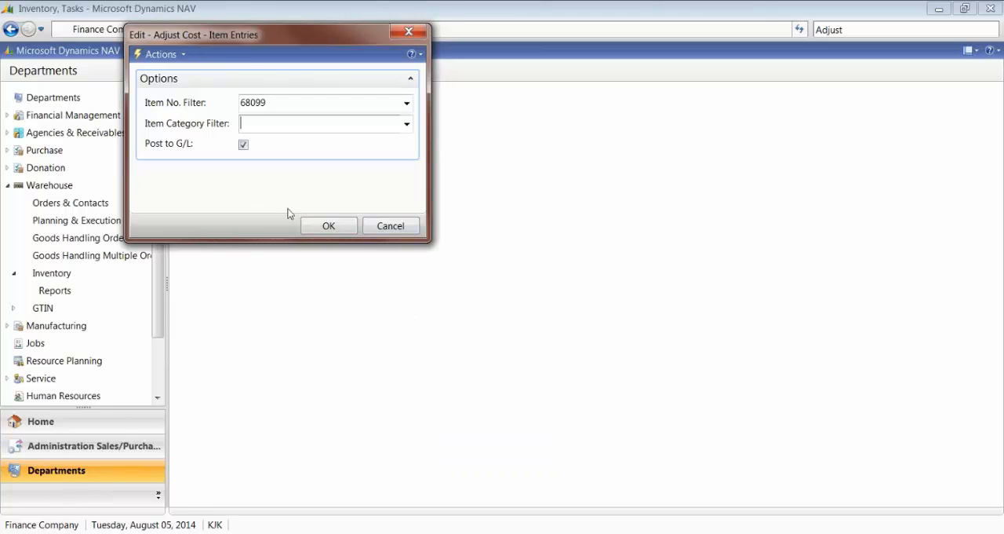
pyautogui.click(329, 228)
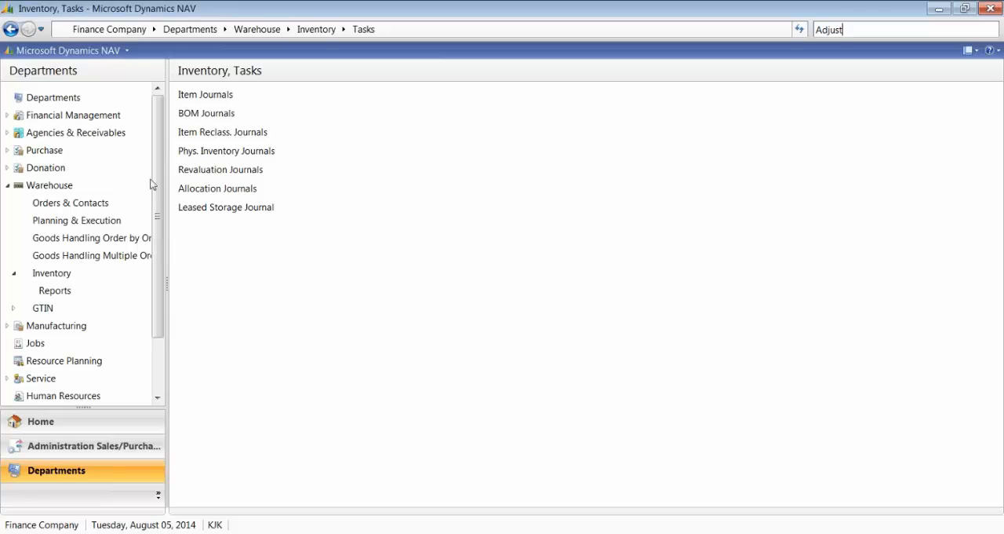
# Step: Search for "Inventory Valuat" and open the Inventory Valuation report from Financial Management
pyautogui.doubleClick(852, 30)
pyautogui.write('Inventory ')
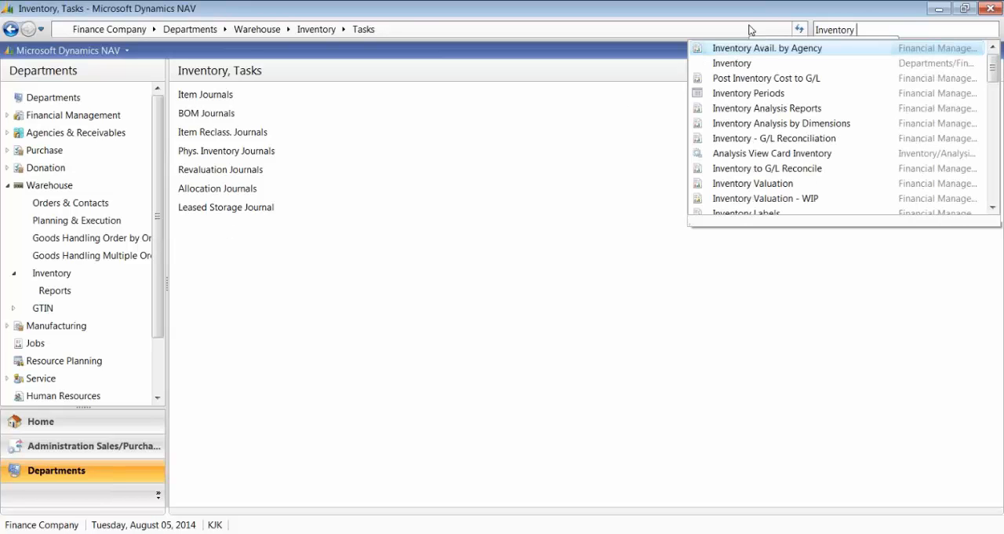
pyautogui.write('Valuat')
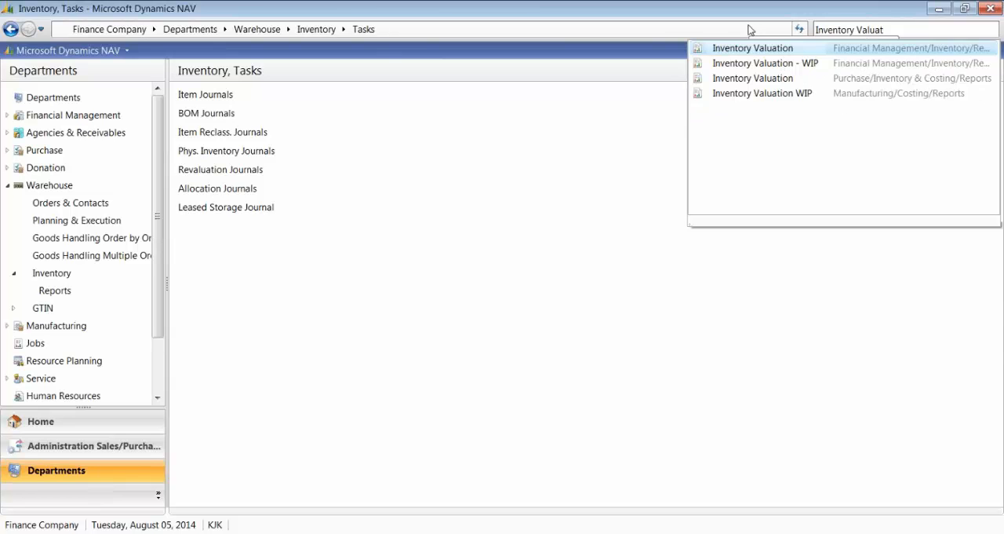
pyautogui.click(728, 50)
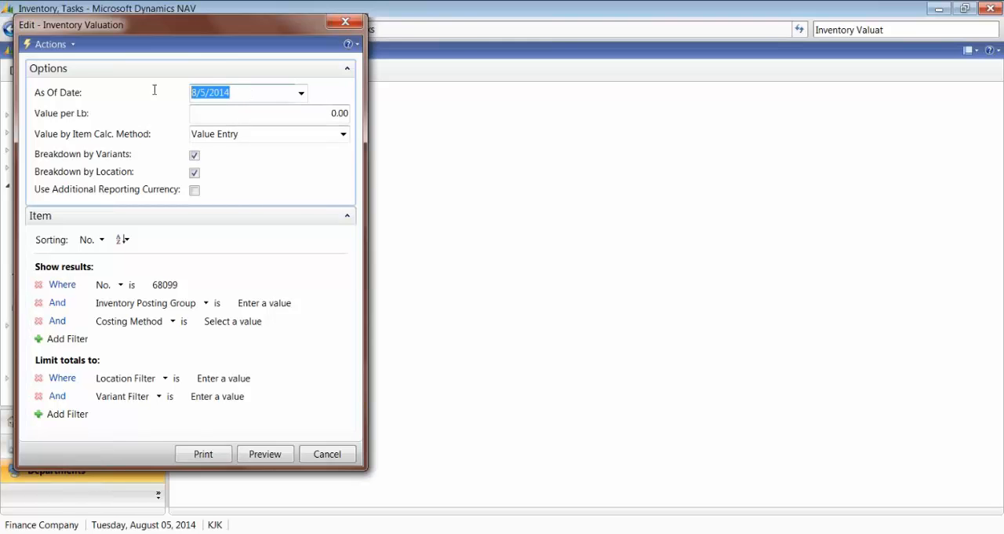
# Step: Set the valuation's as-of date to 7/31/2014 and its item calculation method to Value Entry
pyautogui.write('073114')
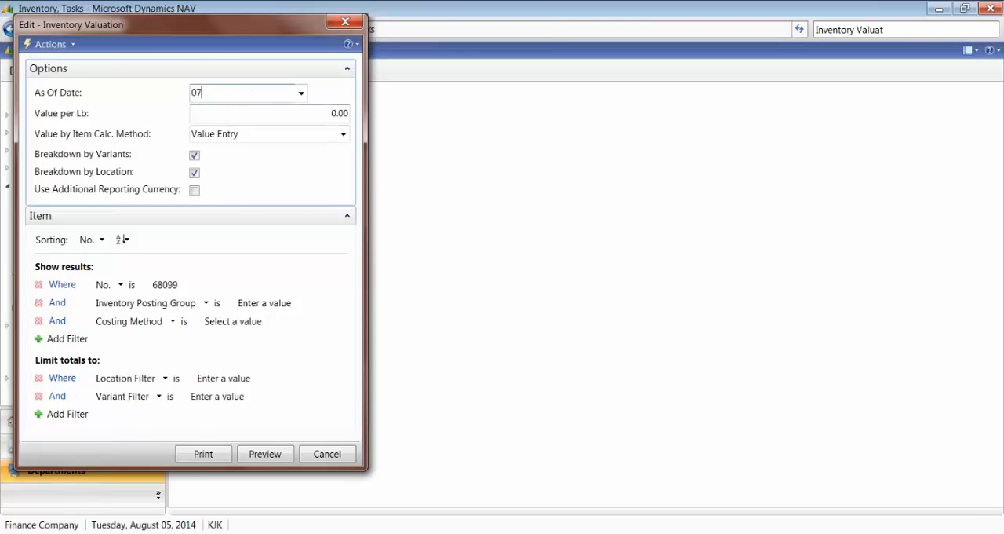
pyautogui.press('Tab')
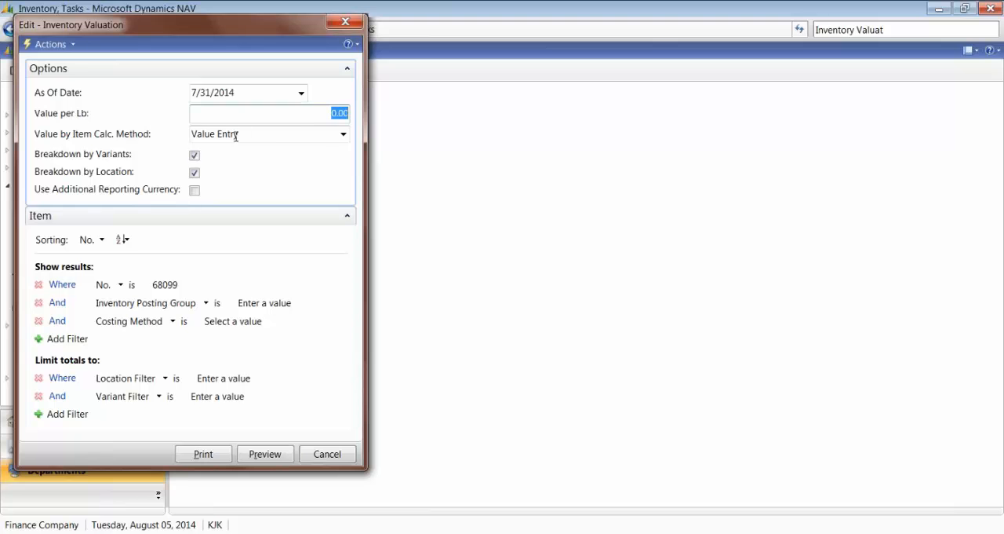
pyautogui.click(343, 134)
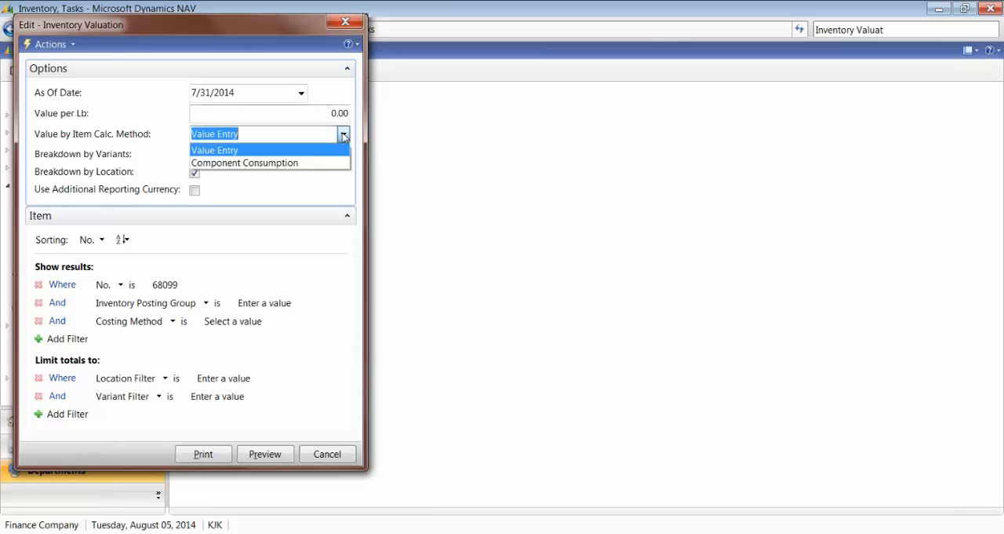
pyautogui.click(208, 151)
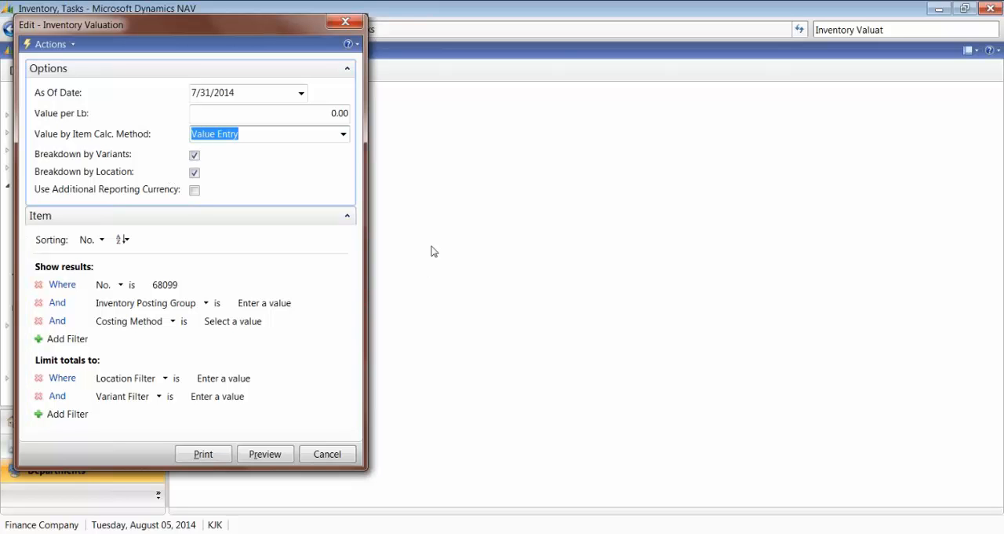
# Step: Set the report's item number filter to the range 68099..68103
pyautogui.click(186, 287)
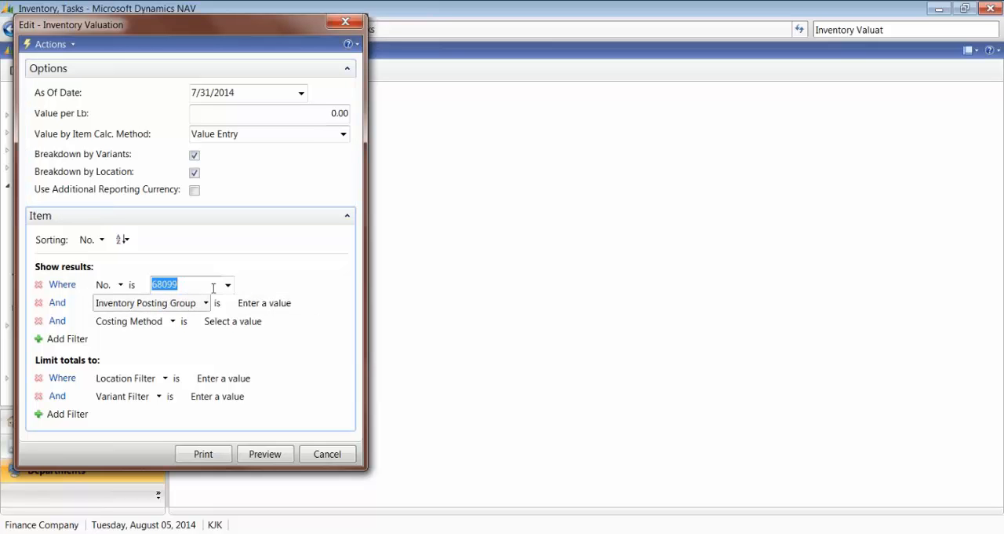
pyautogui.click(195, 285)
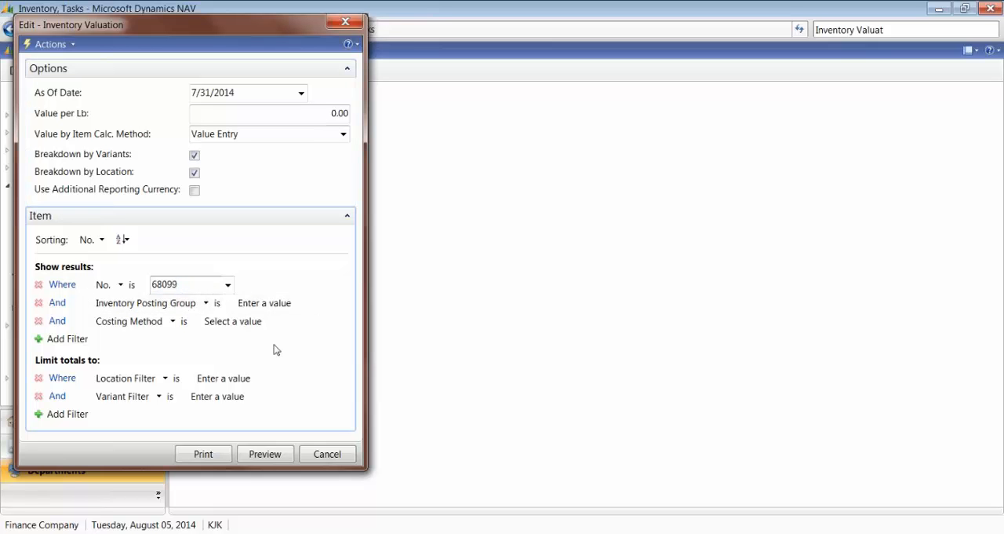
pyautogui.write('..710')
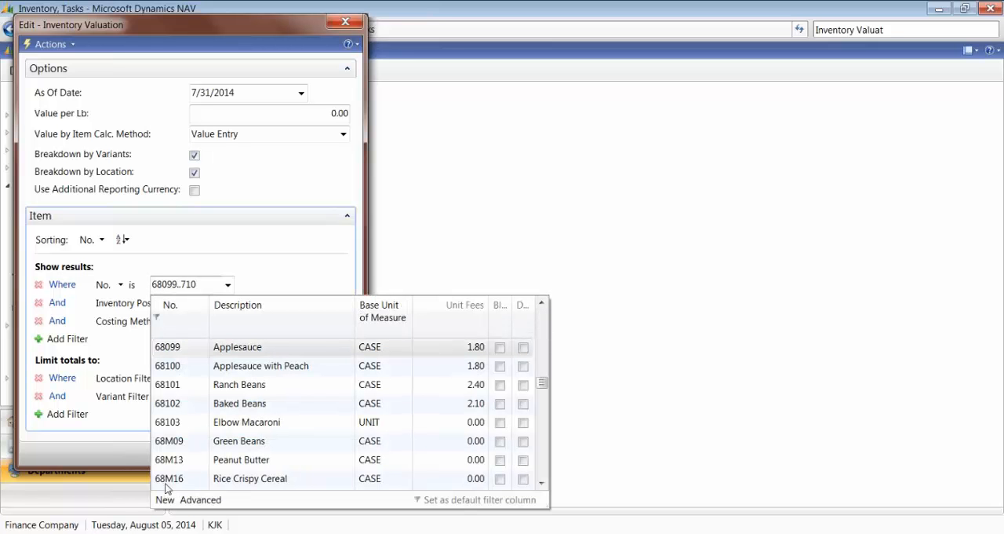
pyautogui.press('BackSpace')
pyautogui.press('BackSpace')
pyautogui.press('BackSpace')
pyautogui.write('68103')
pyautogui.click(203, 401)
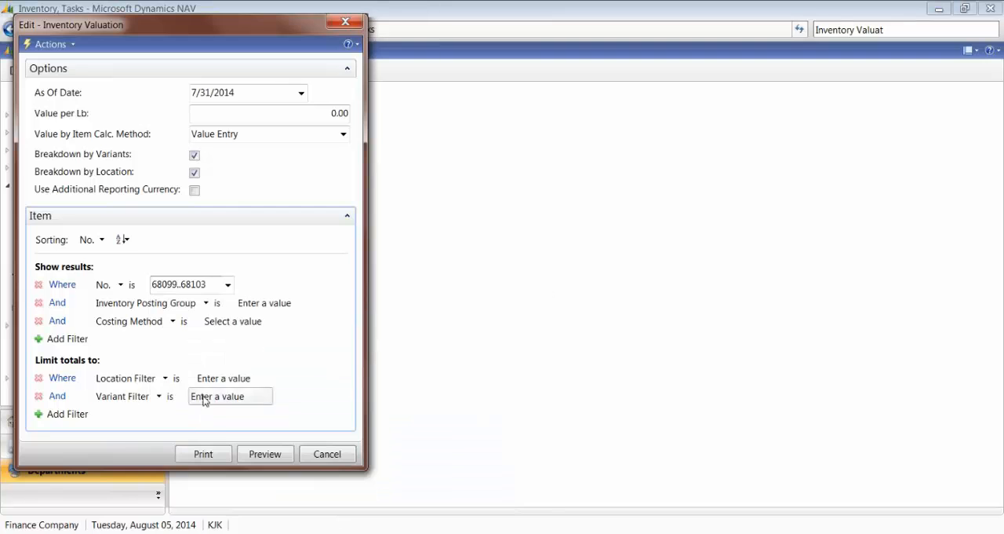
# Step: Preview the Inventory Valuation report, review the per-item values and the total inventory value, and close the preview
pyautogui.click(260, 453)
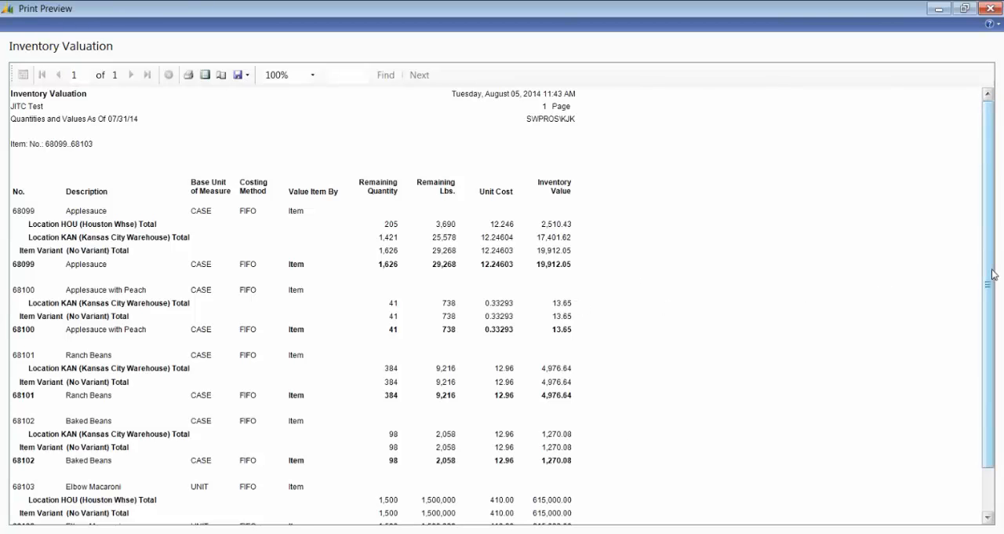
pyautogui.moveTo(988, 278); pyautogui.dragTo(980, 251)
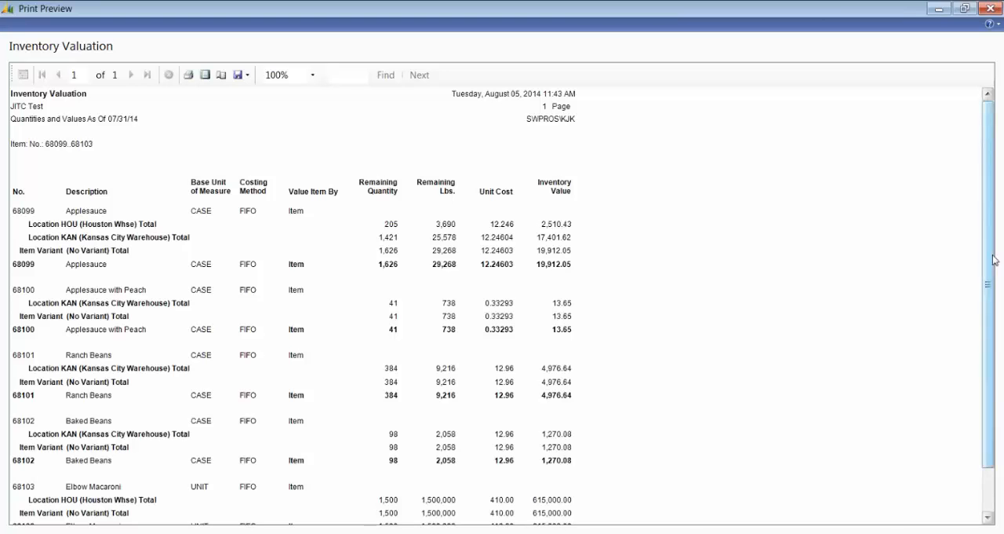
pyautogui.moveTo(990, 259)
pyautogui.mouseDown()
pyautogui.moveTo(990, 306)
pyautogui.moveTo(989, 255)
pyautogui.mouseUp()
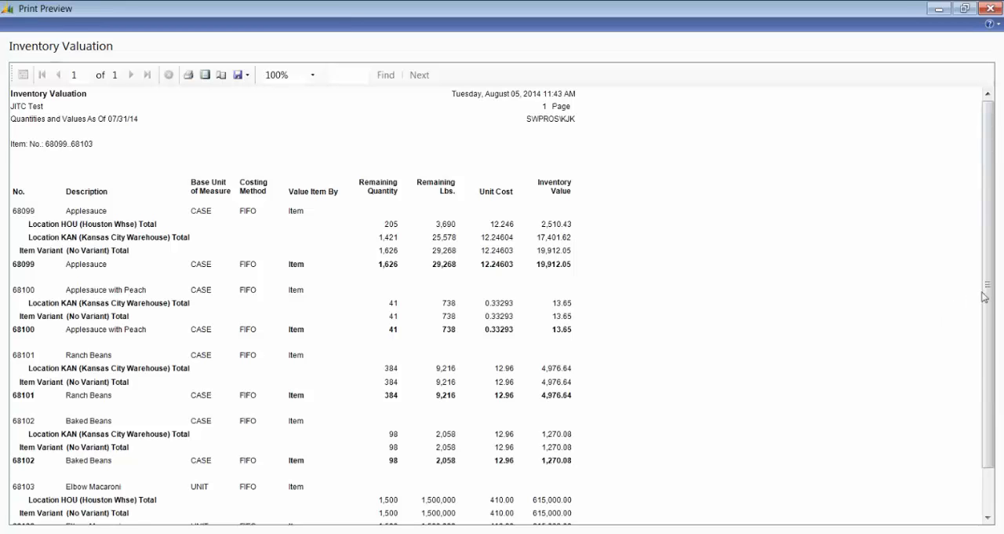
pyautogui.moveTo(989, 288); pyautogui.dragTo(990, 341)
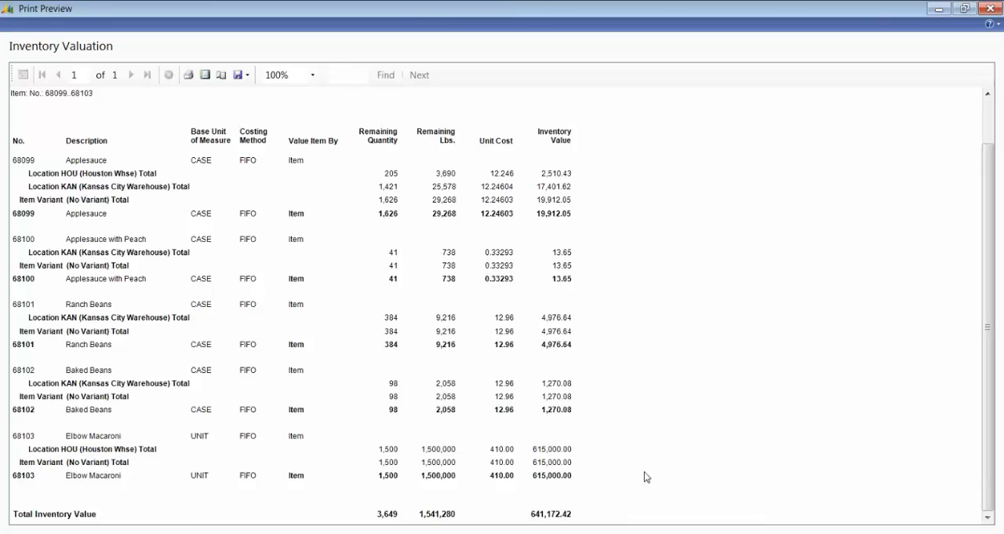
pyautogui.press('Escape')
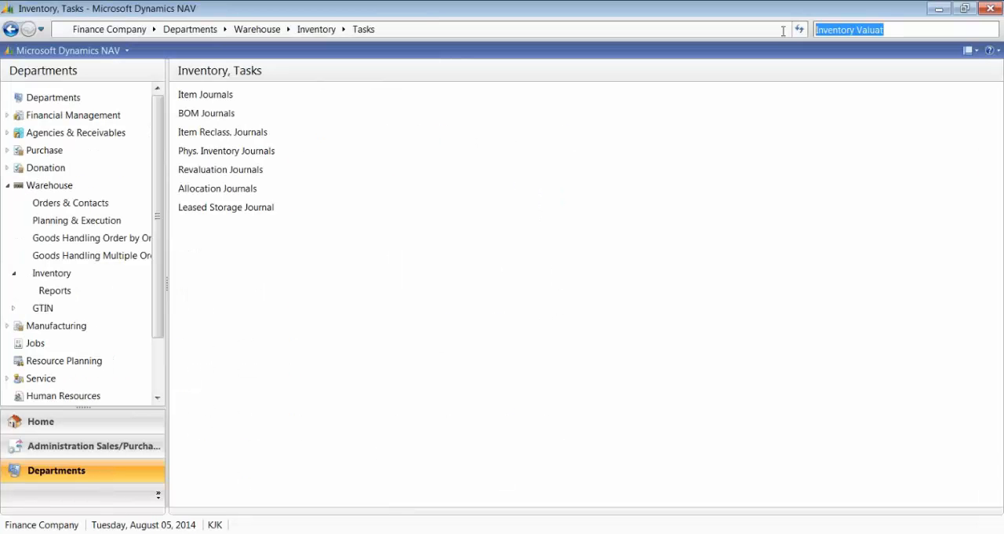
pyautogui.write('Invegt')
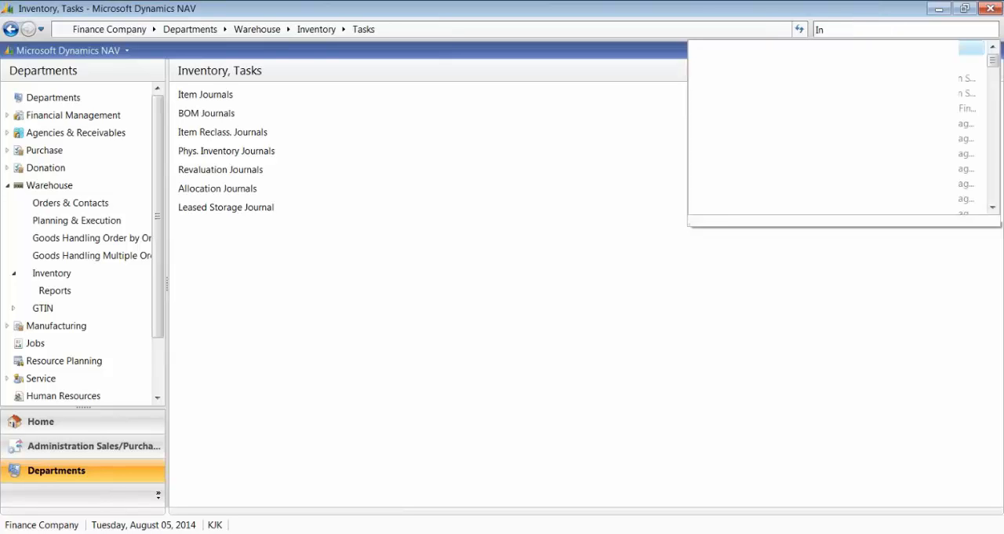
pyautogui.press('BackSpace')
pyautogui.press('BackSpace')
pyautogui.write('ntory t')
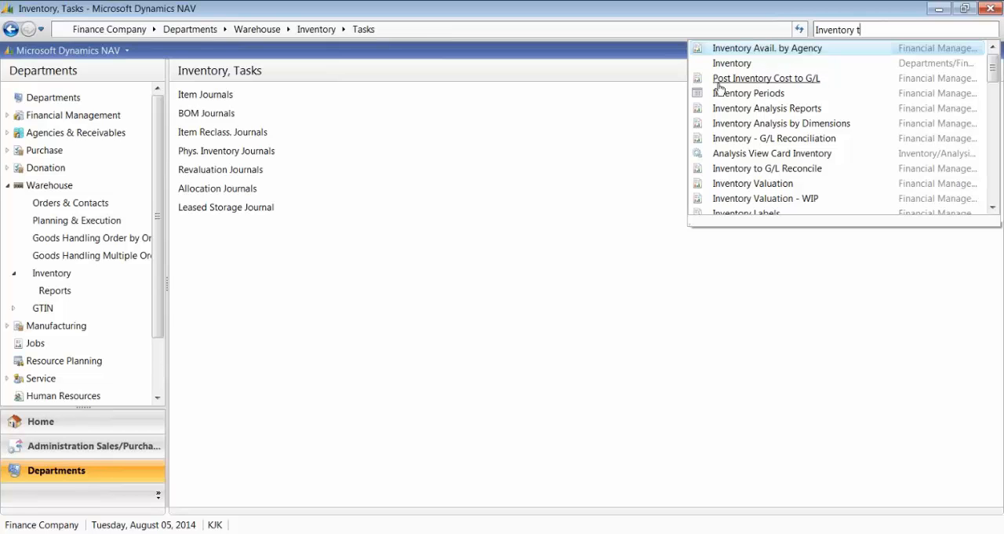
pyautogui.click(786, 80)
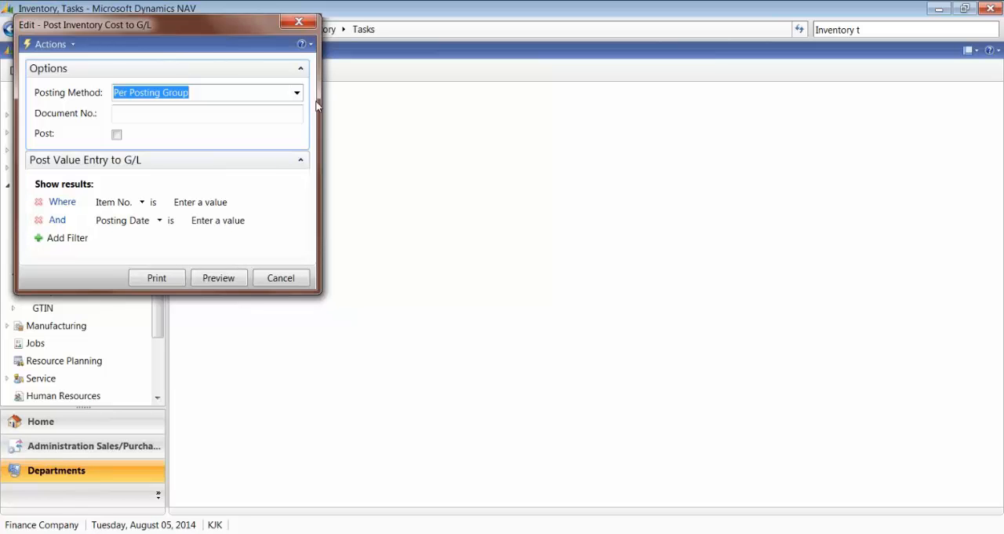
pyautogui.click(312, 18)
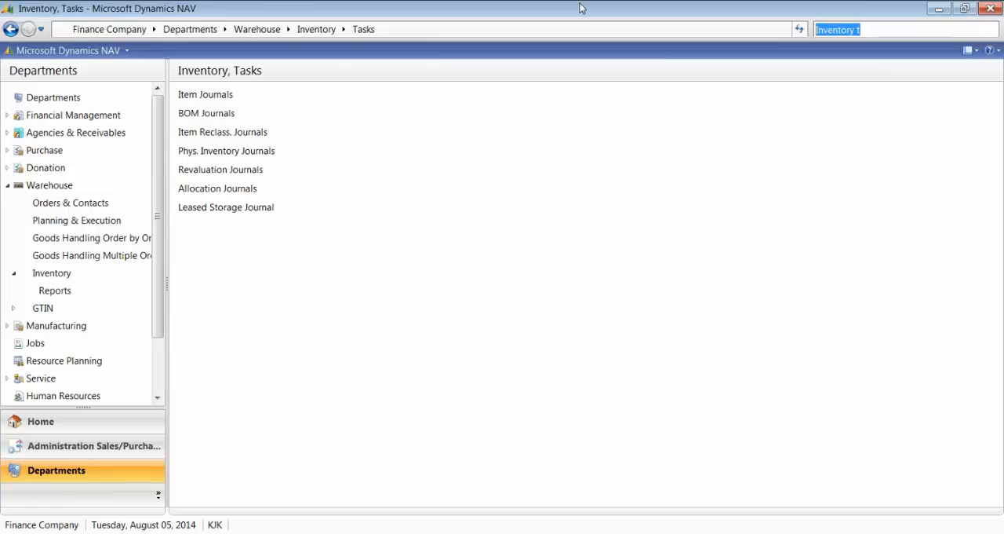
# Step: Search for "Inventory", open the Inventory to G/L Reconcile report and set its as-of date to 7/31/2014
pyautogui.write('Invent')
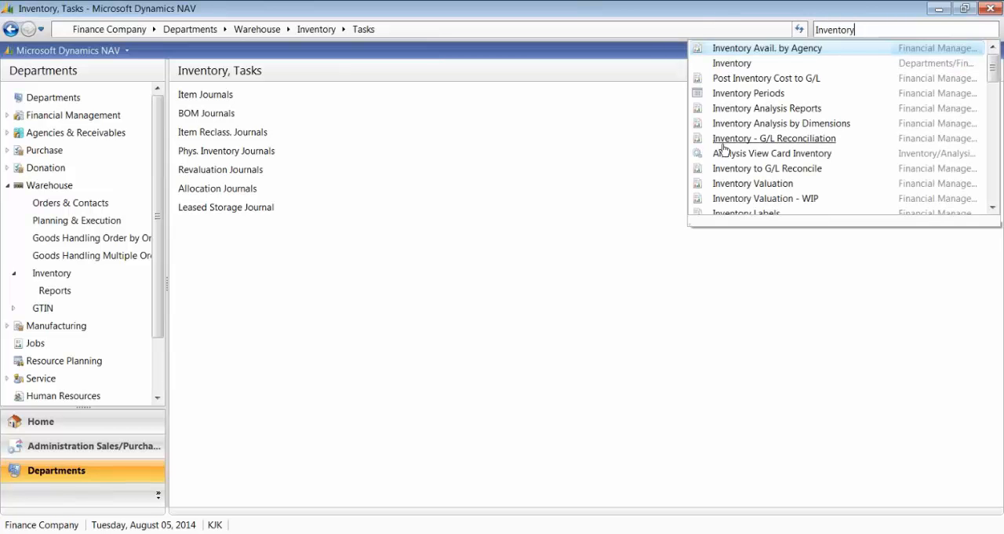
pyautogui.click(741, 169)
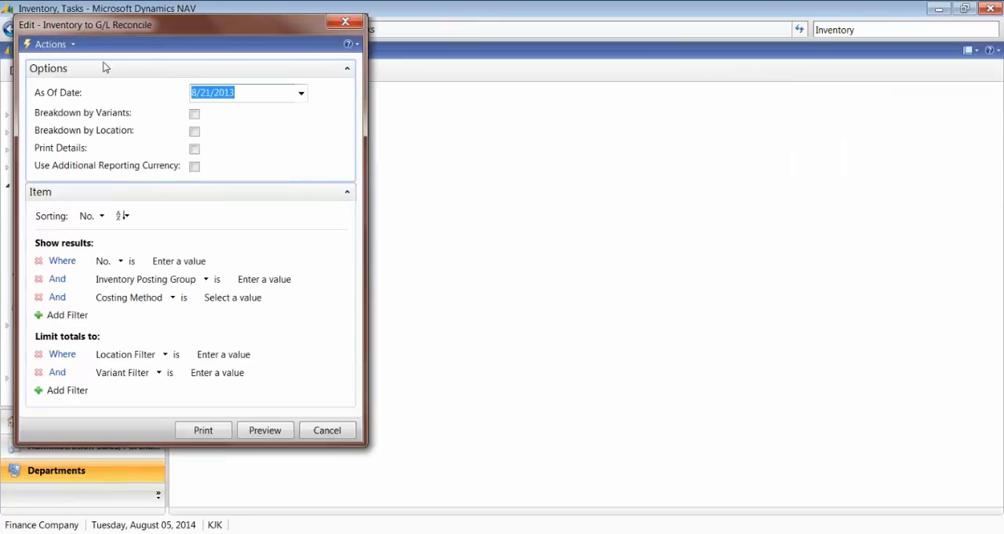
pyautogui.write('0731')
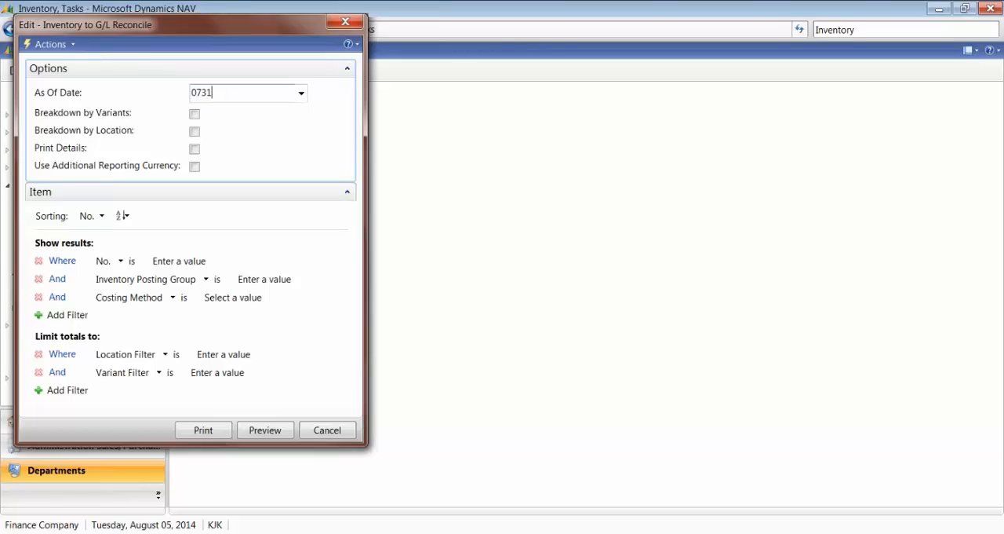
pyautogui.press('Tab')
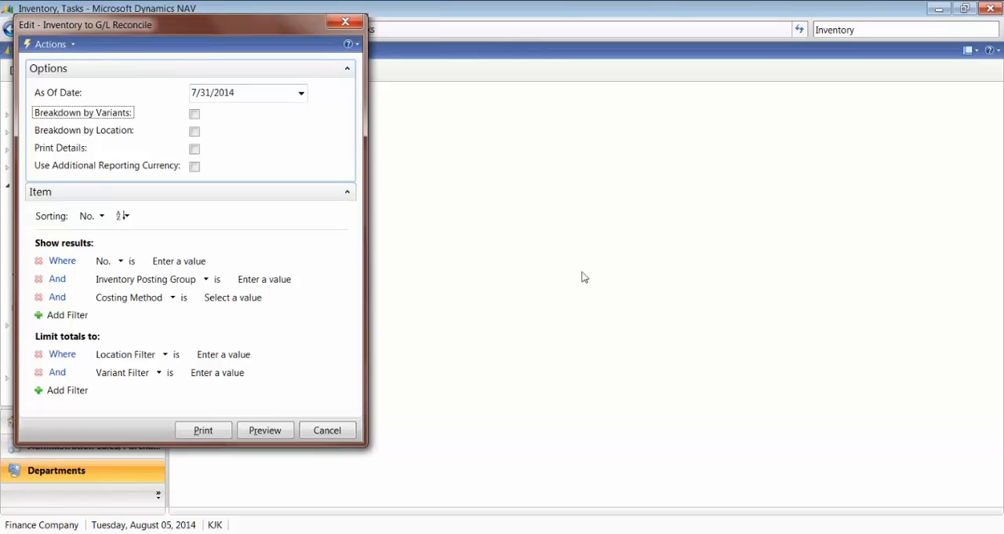
# Step: Enable the breakdown by location and detail printing, and filter the report to item numbers 68099..68103
pyautogui.click(195, 131)
pyautogui.click(195, 149)
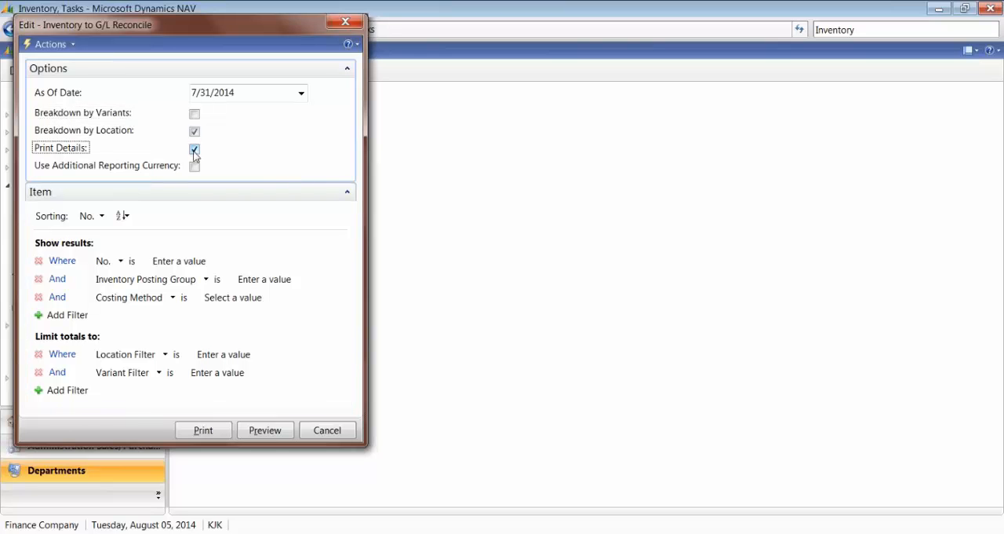
pyautogui.click(188, 266)
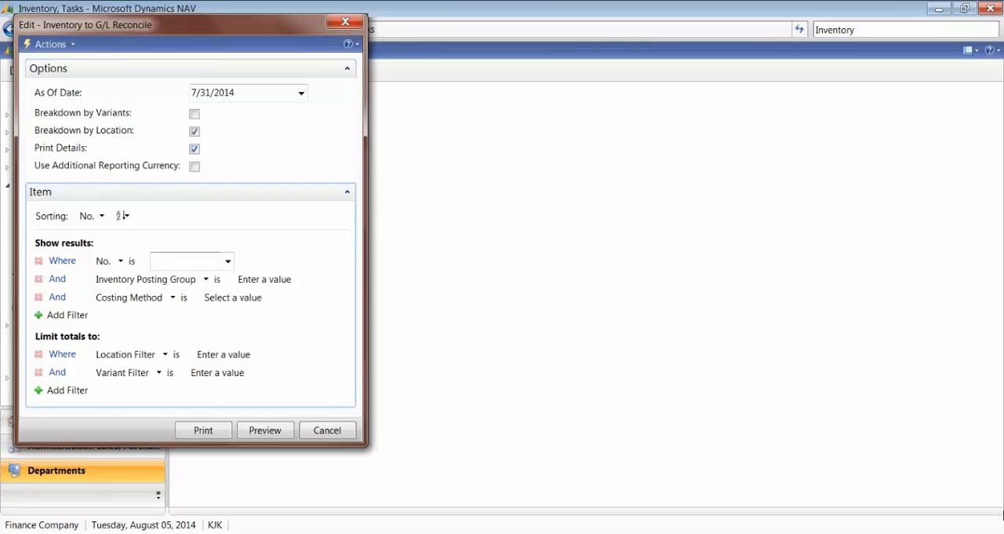
pyautogui.write('68099..68')
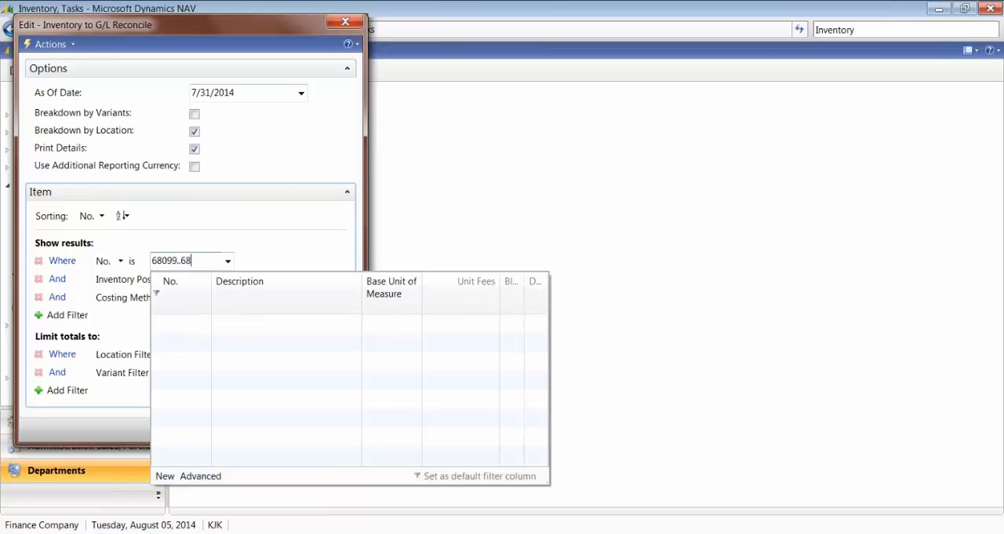
pyautogui.write('103')
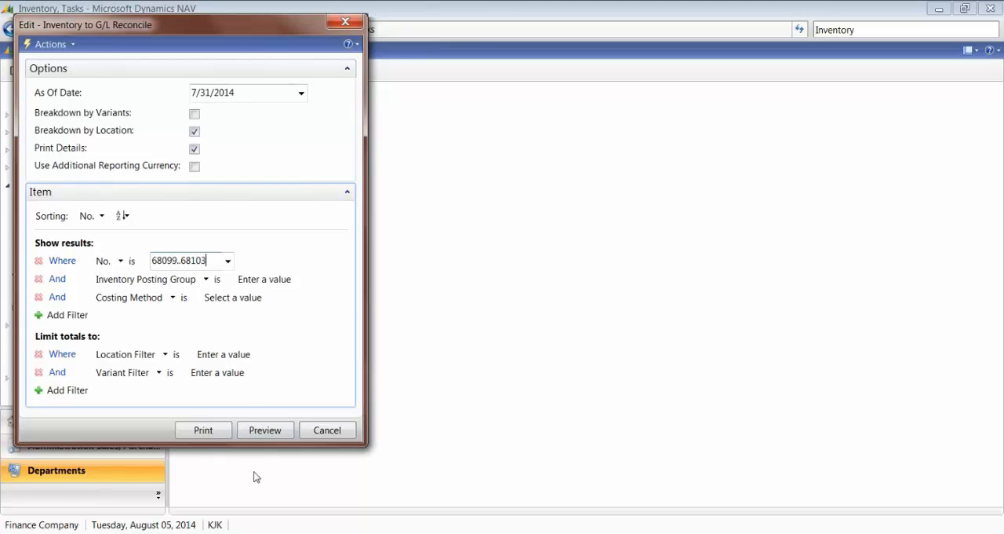
# Step: Preview the detailed Inventory to G/L Reconcile report, look over its entry lines by location, and close the preview
pyautogui.click(264, 430)
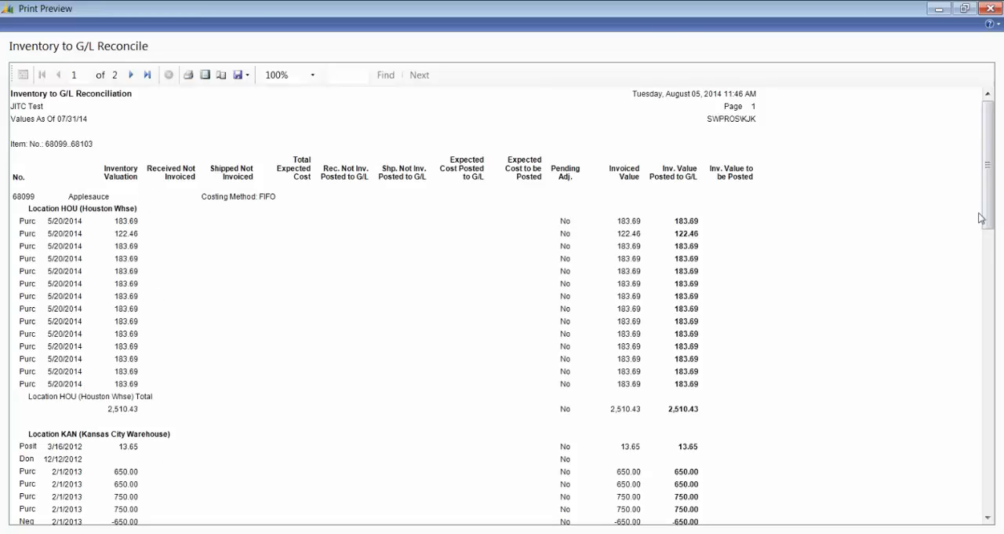
pyautogui.moveTo(991, 217); pyautogui.dragTo(953, 194)
pyautogui.press('Escape')
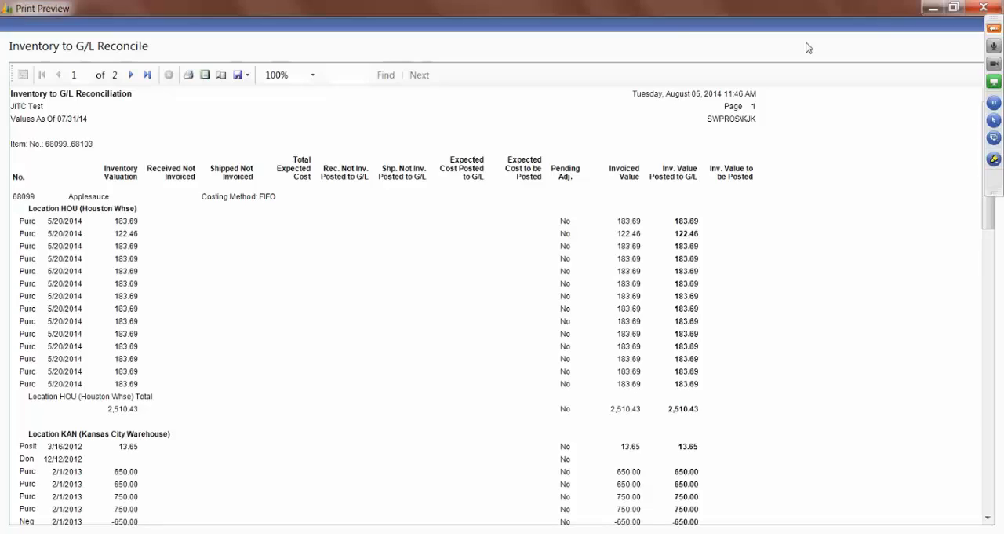
pyautogui.moveTo(860, 32); pyautogui.dragTo(757, 29)
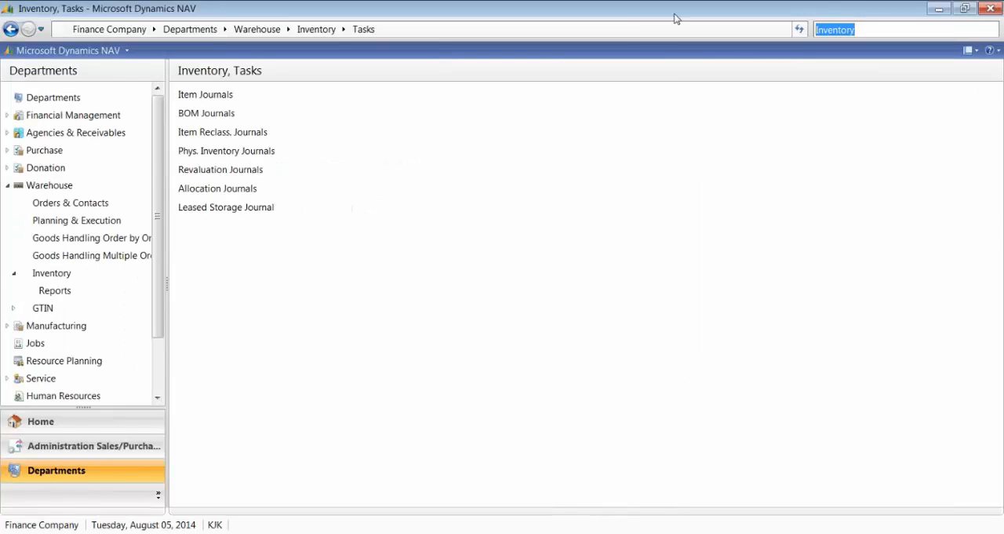
# Step: Search for "Inventory to G/", reopen the Inventory to G/L Reconcile report and turn off its detail printing
pyautogui.press('BackSpace')
pyautogui.write('Inventory to ')
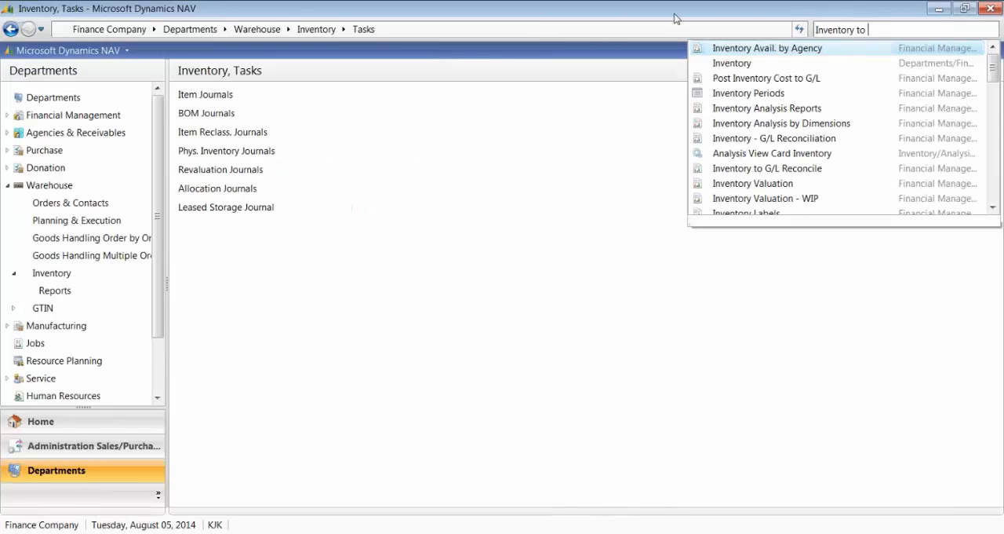
pyautogui.write('G.L')
pyautogui.press('BackSpace')
pyautogui.press('BackSpace')
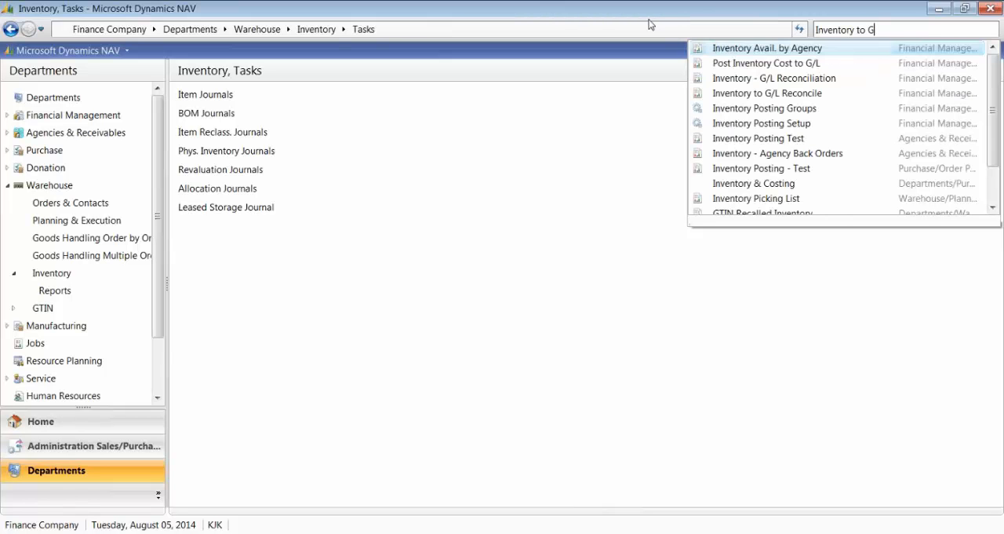
pyautogui.write('/')
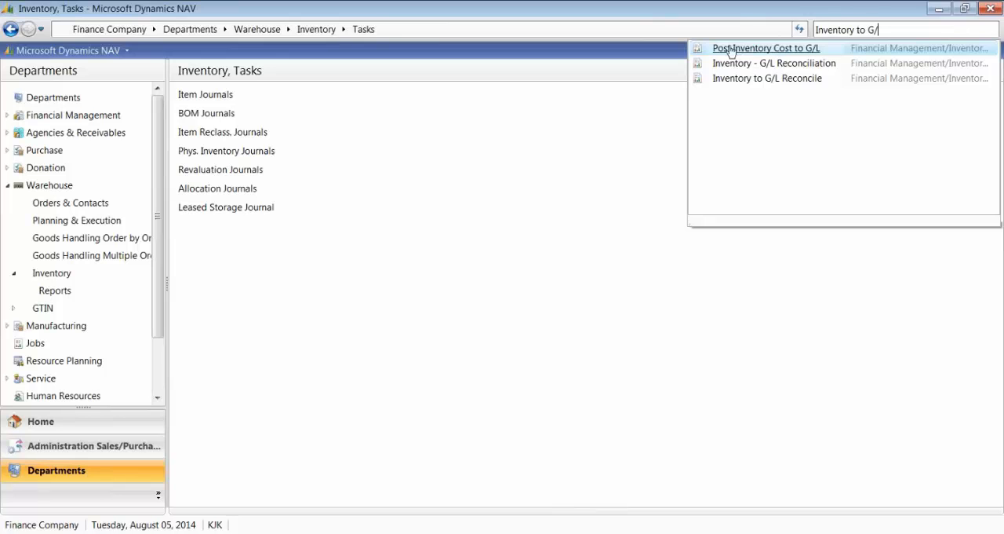
pyautogui.click(724, 79)
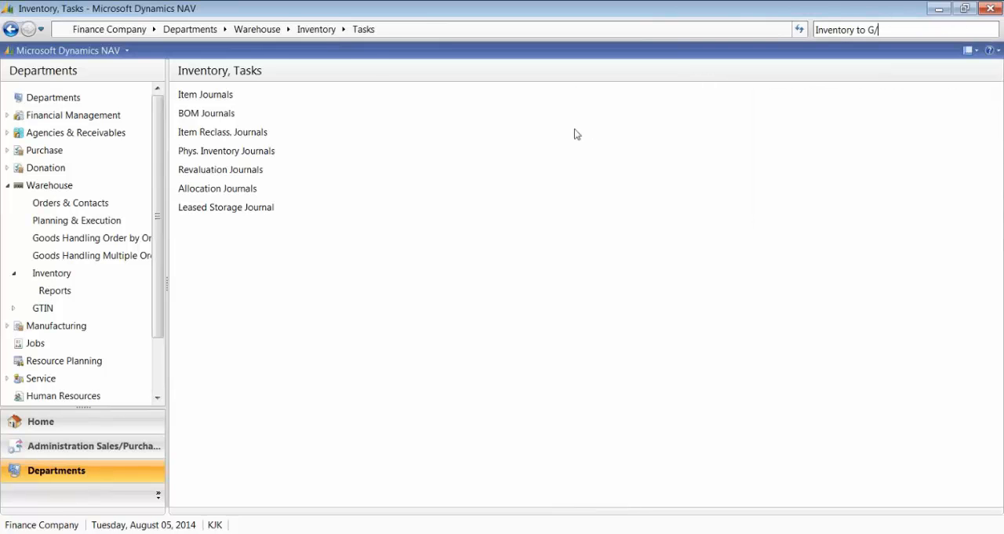
pyautogui.click(195, 148)
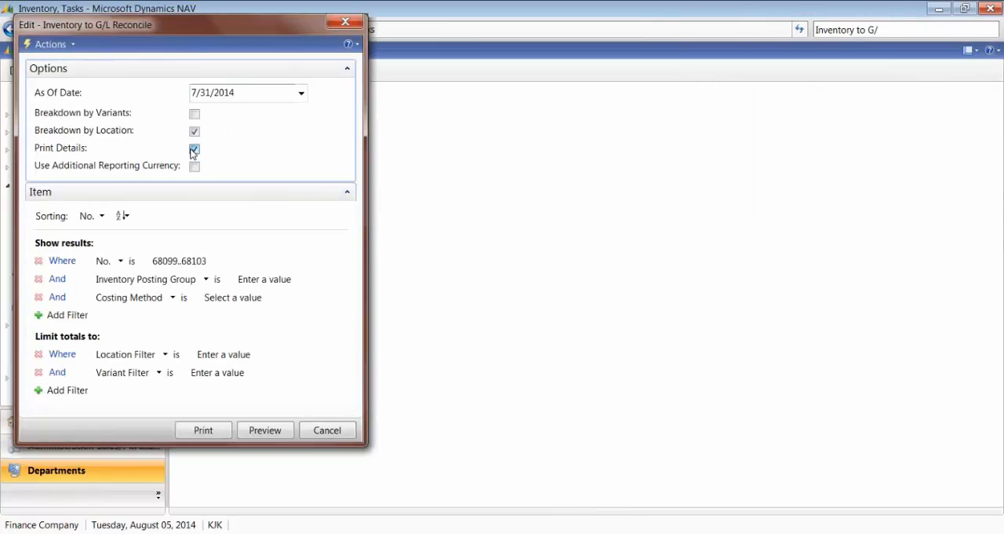
# Step: Preview the summarized reconciliation, examine the item and location totals, the cost columns and the total inventory value, and close the preview
pyautogui.click(264, 430)
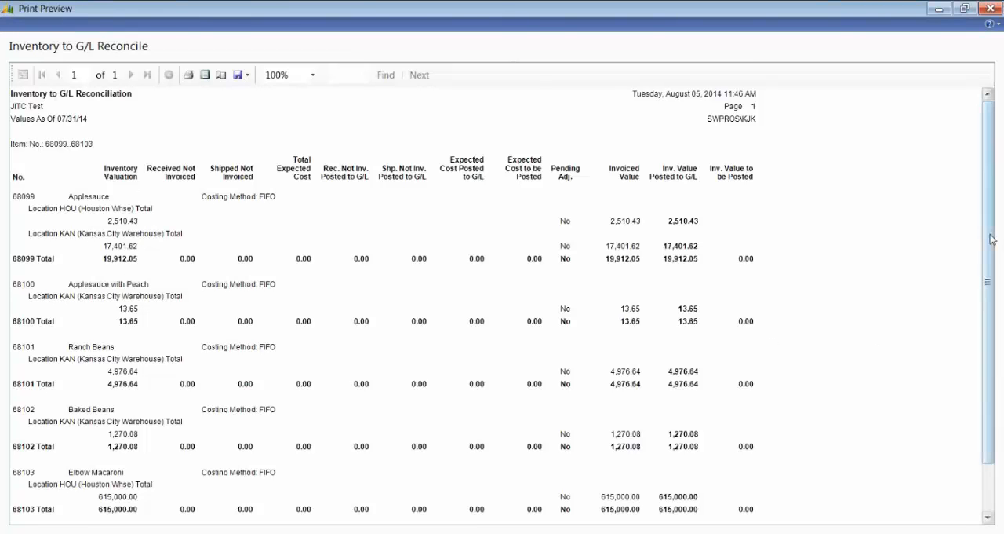
pyautogui.scroll(-2, 989, 249)
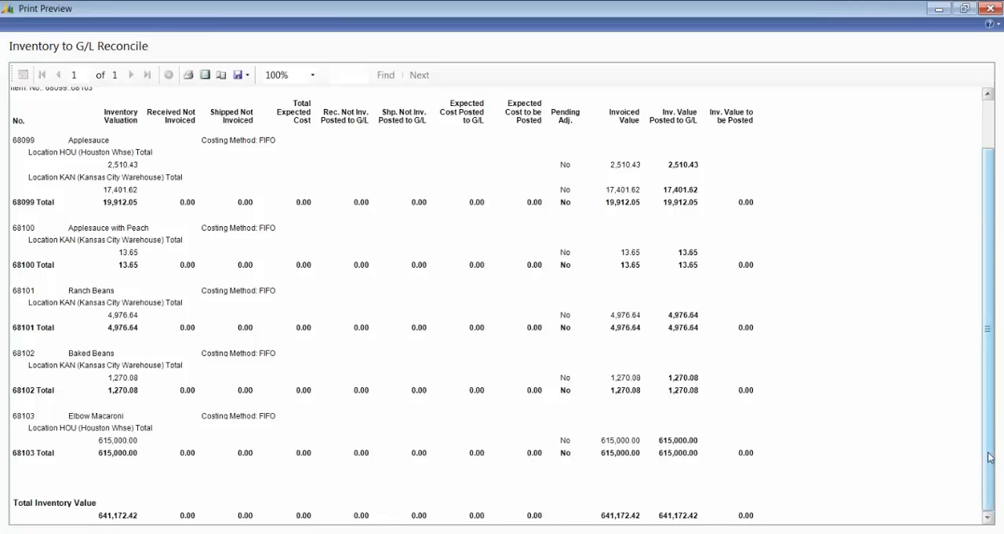
pyautogui.moveTo(989, 457); pyautogui.dragTo(989, 412)
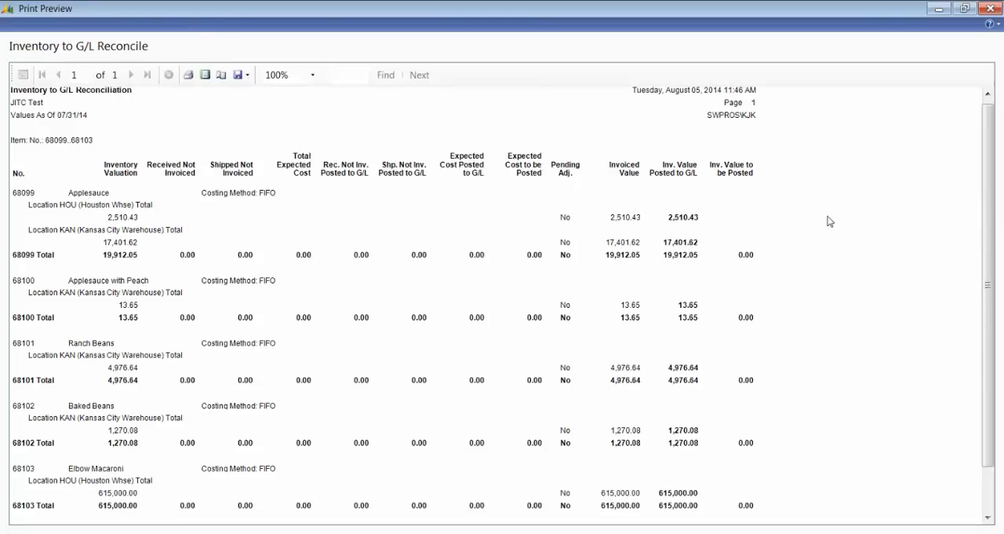
pyautogui.moveTo(988, 231); pyautogui.dragTo(988, 279)
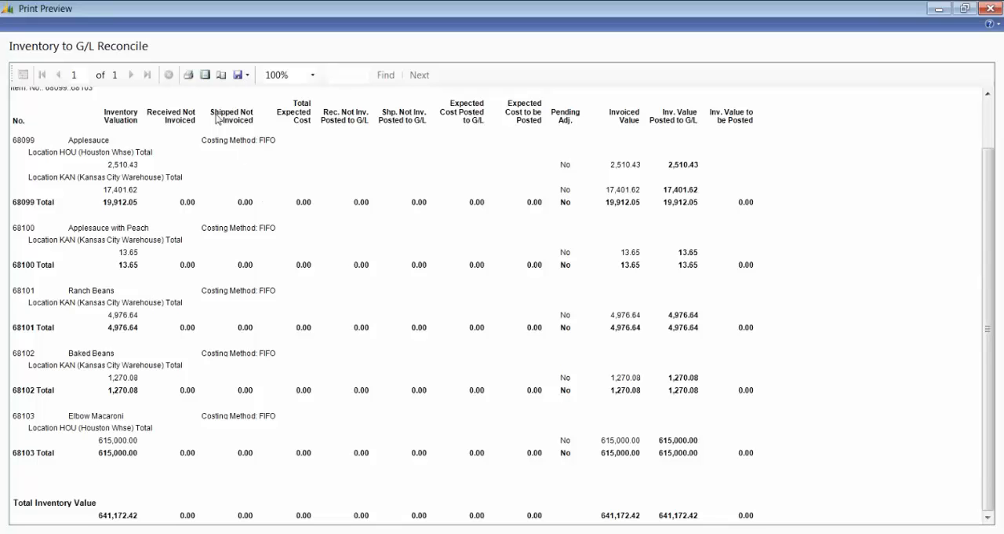
pyautogui.moveTo(242, 533)
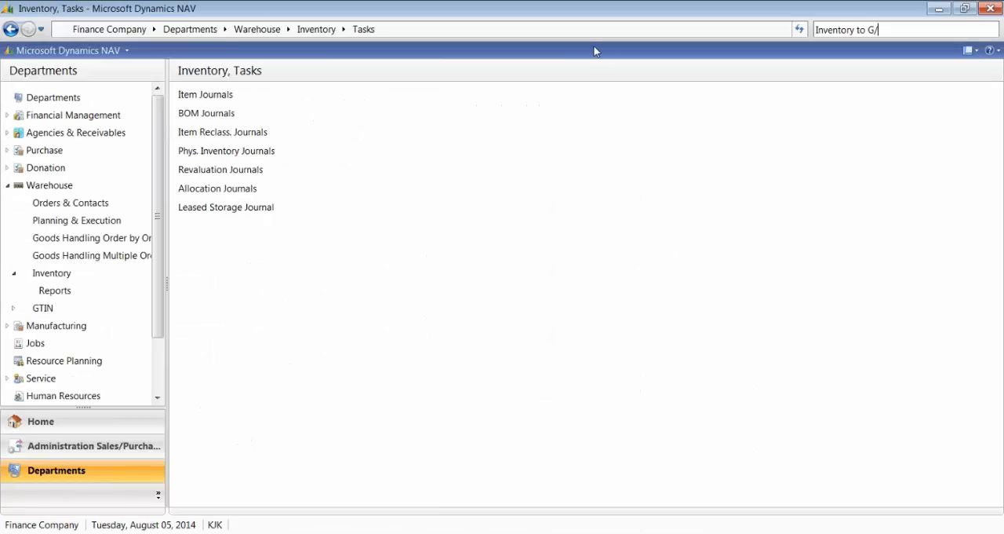
pyautogui.write('L')
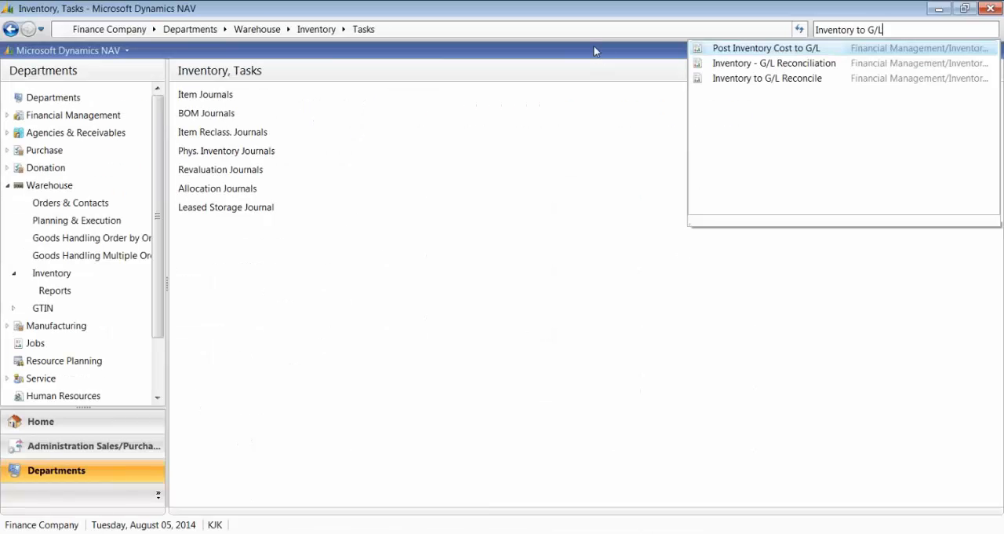
pyautogui.click(726, 51)
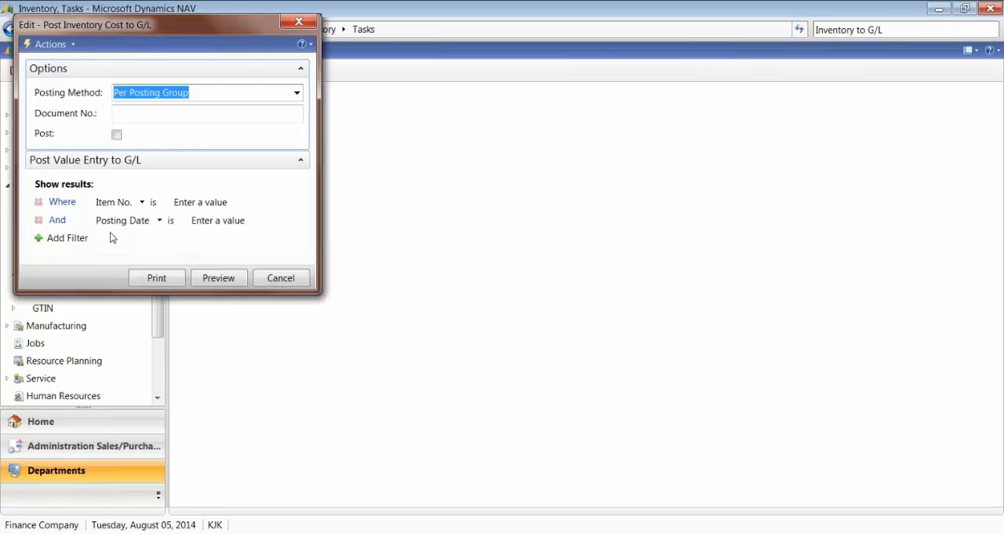
pyautogui.click(299, 21)
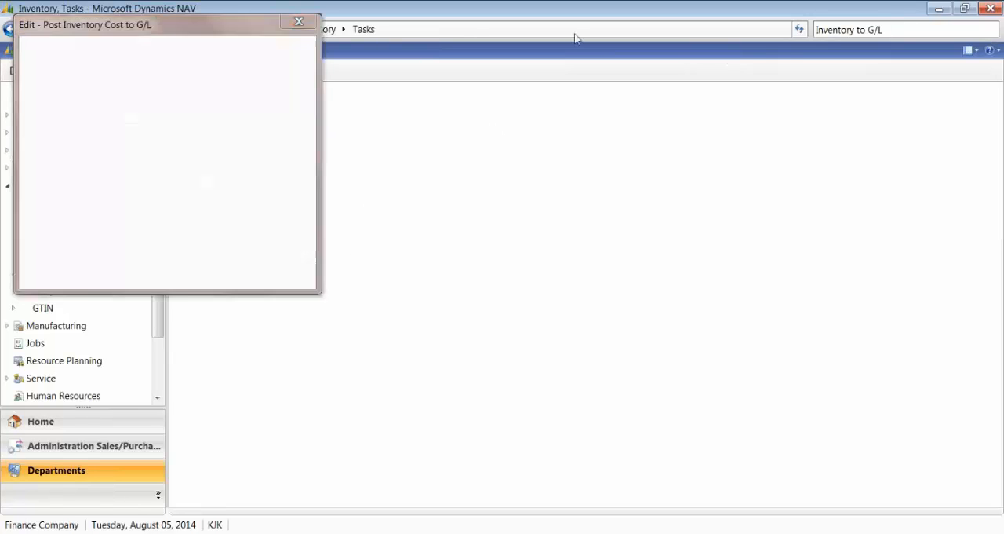
# Step: Reopen the Inventory to G/L Reconcile report from the "Inventory to" search and clear its item number filter
pyautogui.click(840, 34)
pyautogui.press('BackSpace')
pyautogui.press('BackSpace')
pyautogui.press('BackSpace')
pyautogui.press('BackSpace')
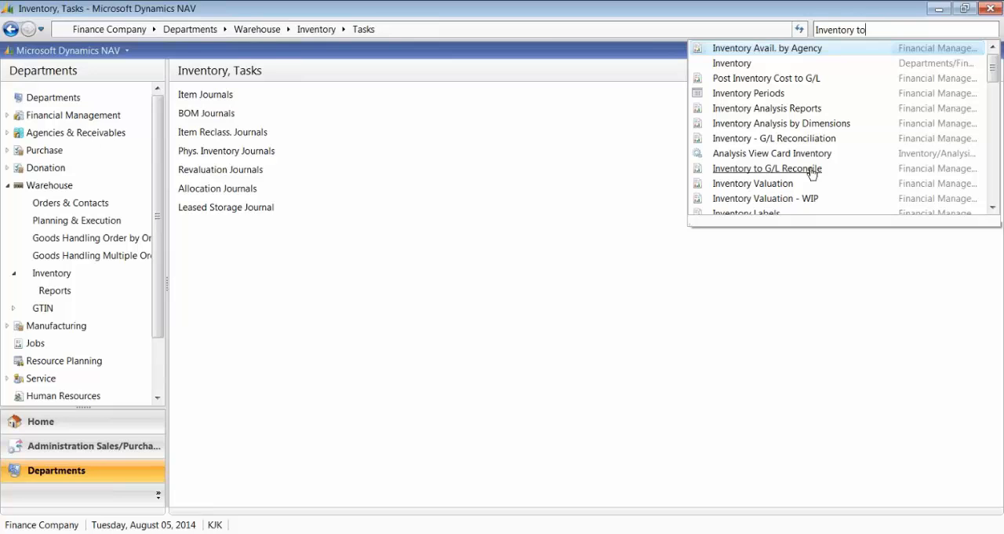
pyautogui.click(753, 168)
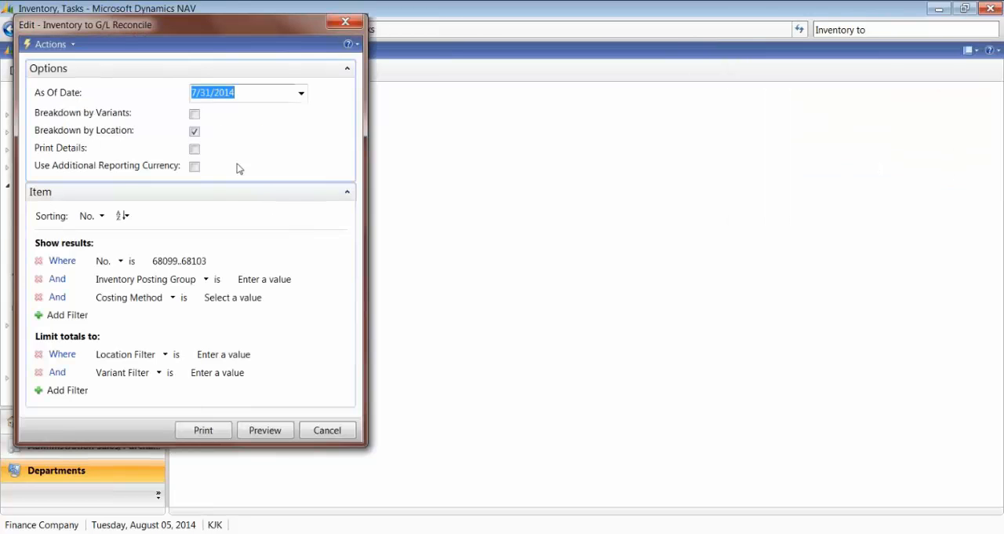
pyautogui.click(205, 259)
pyautogui.press('Delete')
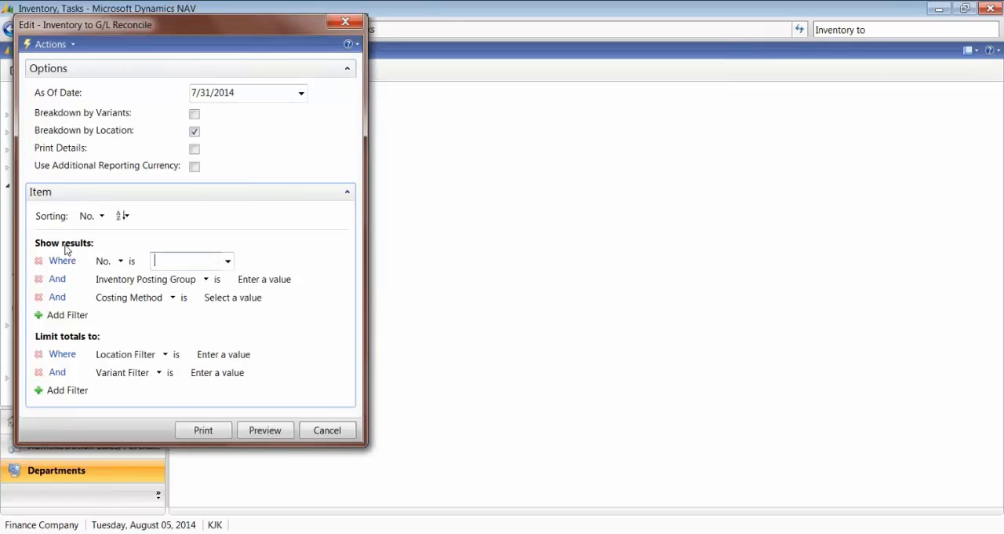
# Step: Preview the reconciliation for all items and examine the Total Inventory Value line at the end of its last page
pyautogui.click(263, 432)
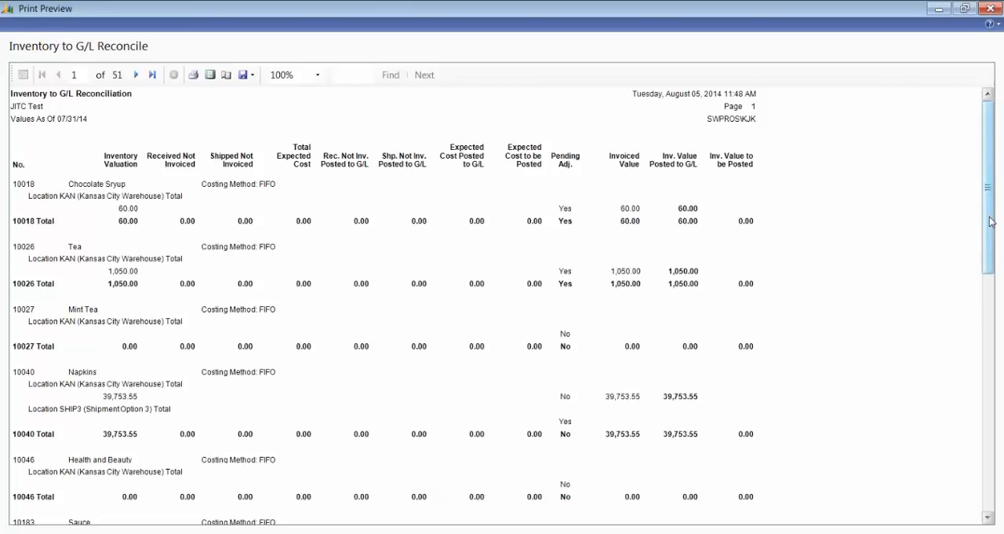
pyautogui.moveTo(991, 222); pyautogui.dragTo(992, 329)
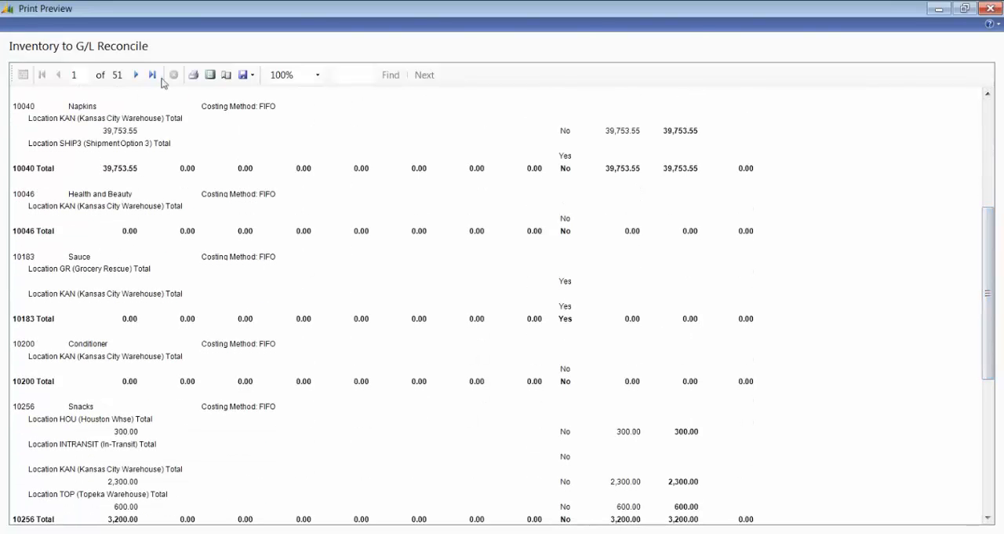
pyautogui.click(152, 75)
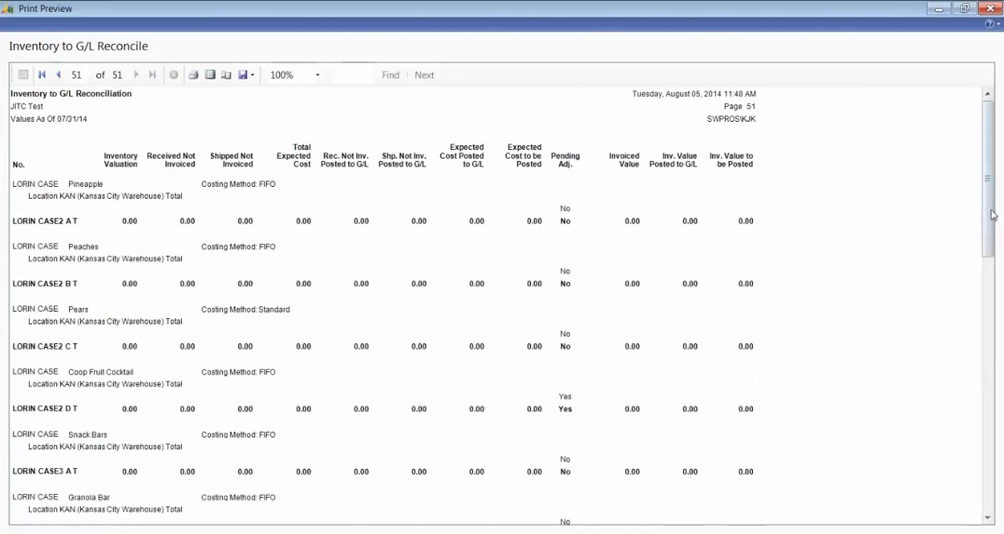
pyautogui.moveTo(992, 215); pyautogui.dragTo(991, 239)
pyautogui.moveTo(992, 302); pyautogui.dragTo(1003, 496)
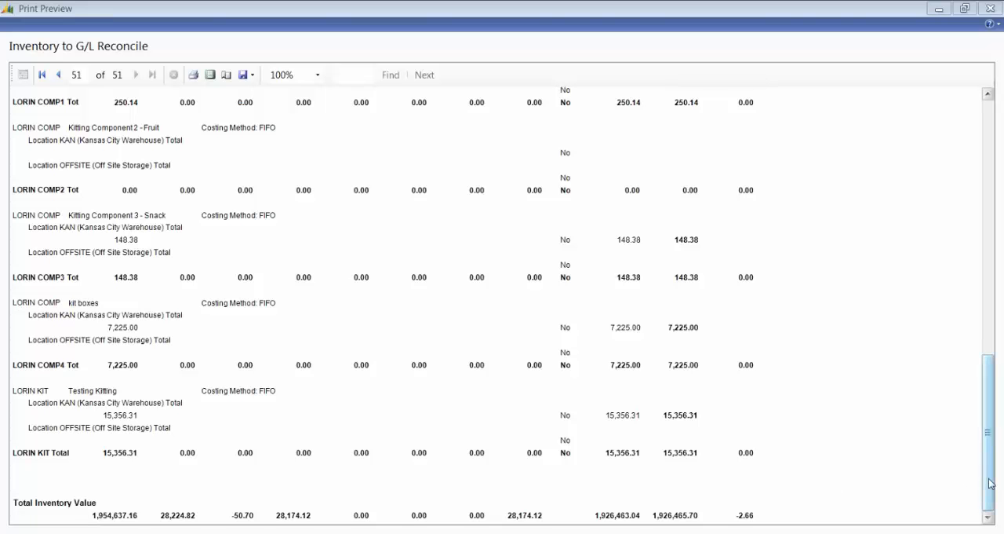
# Step: Page back through the reconciliation preview from page 51 to page 44, examining the item totals and the Pending Adj. column
pyautogui.moveTo(991, 483); pyautogui.dragTo(991, 227)
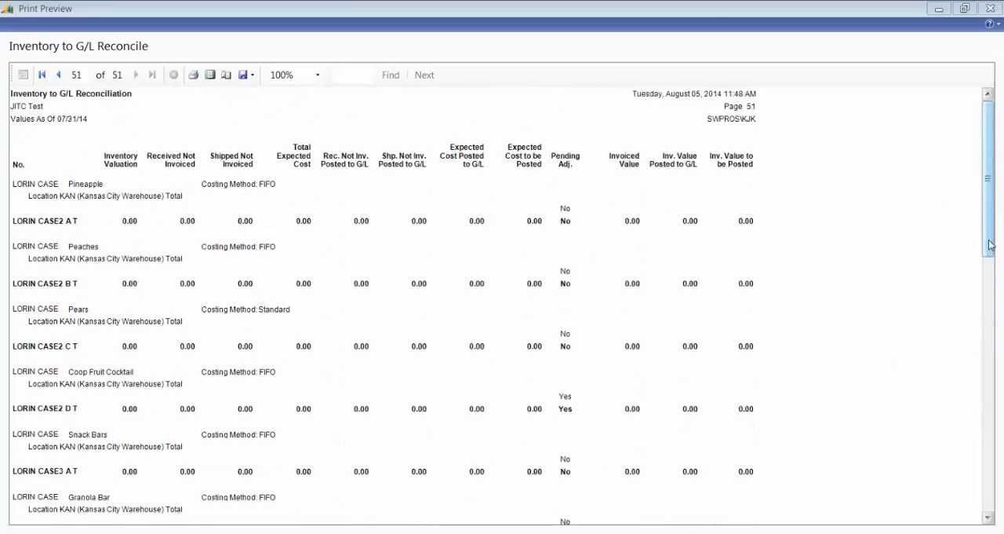
pyautogui.moveTo(990, 247)
pyautogui.mouseDown()
pyautogui.moveTo(991, 277)
pyautogui.moveTo(991, 246)
pyautogui.mouseUp()
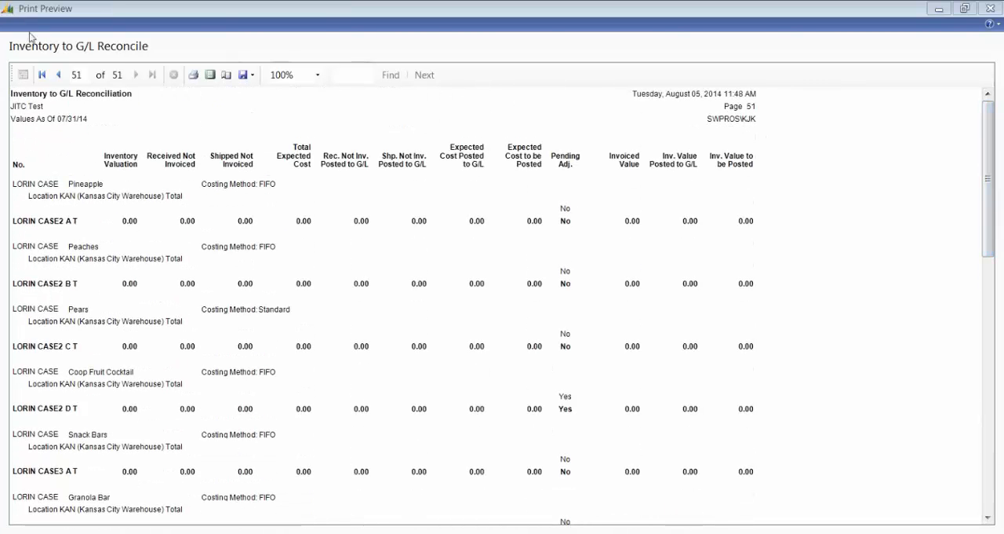
pyautogui.click(60, 76)
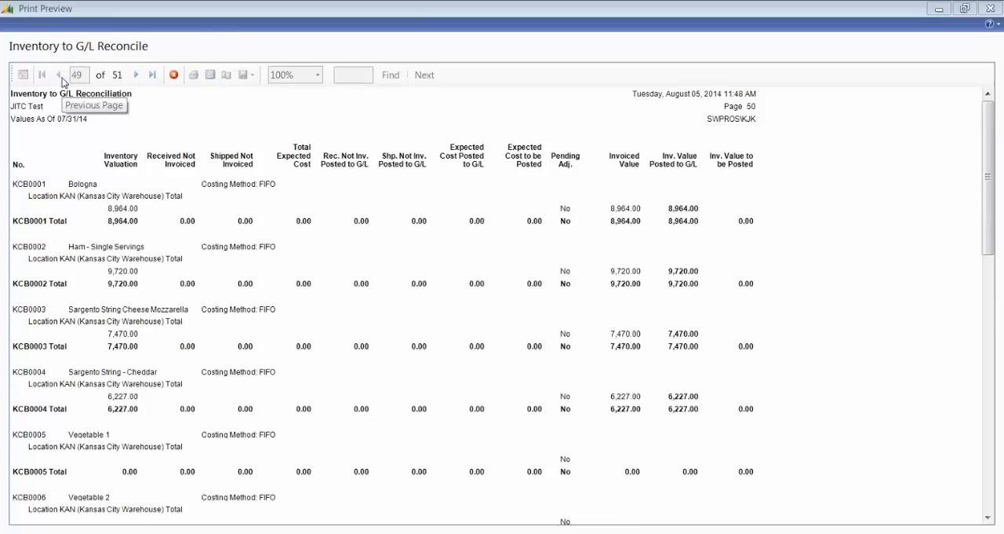
pyautogui.click(61, 76)
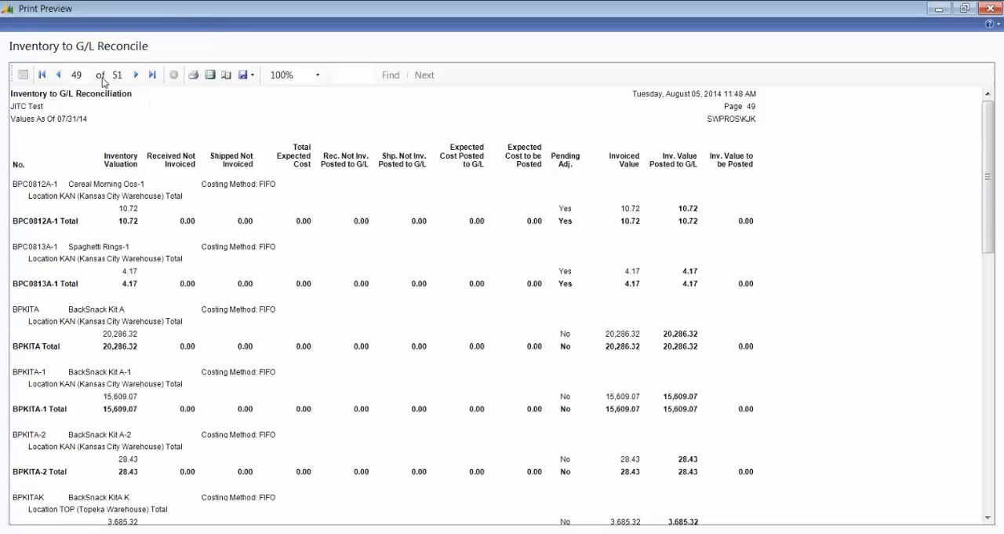
pyautogui.click(58, 74)
pyautogui.click(59, 75)
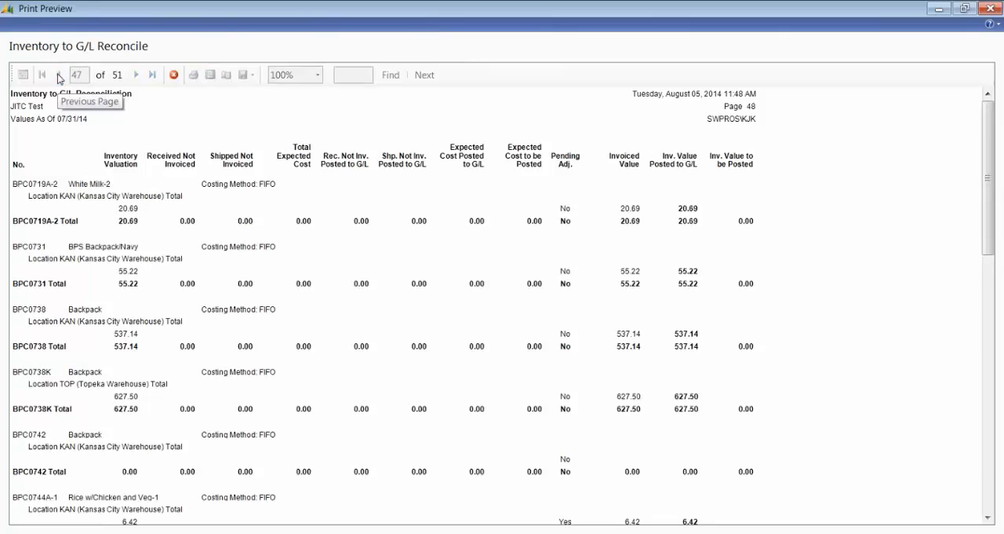
pyautogui.click(58, 75)
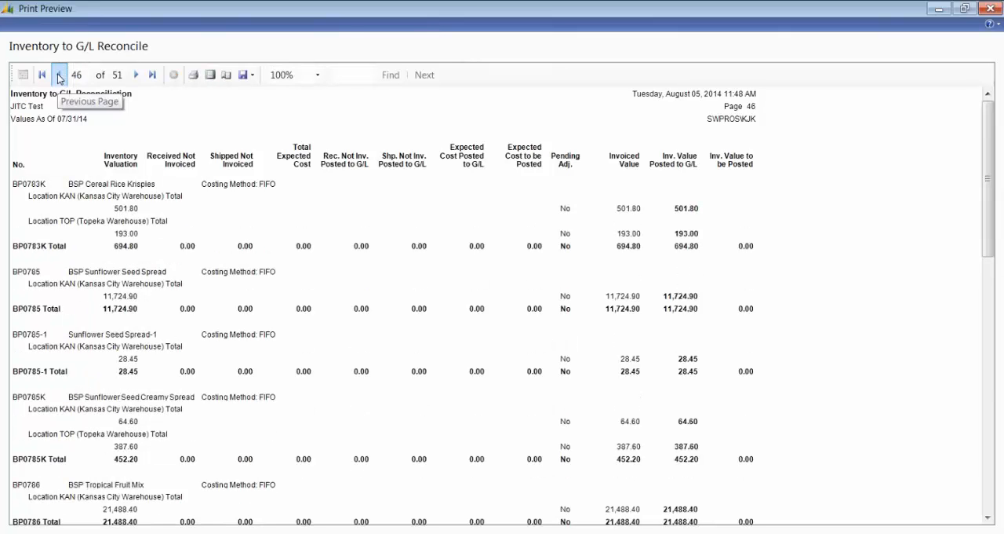
pyautogui.click(59, 75)
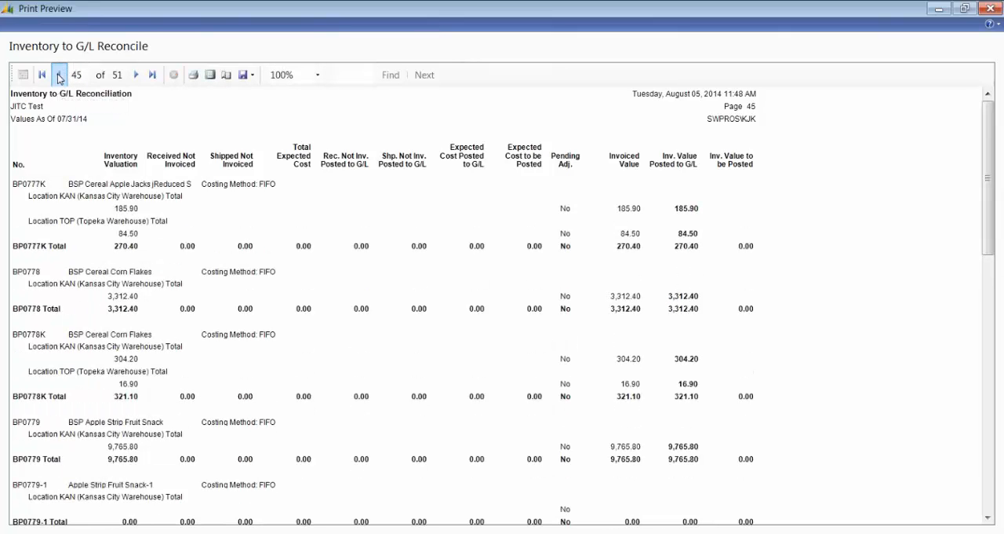
pyautogui.click(59, 74)
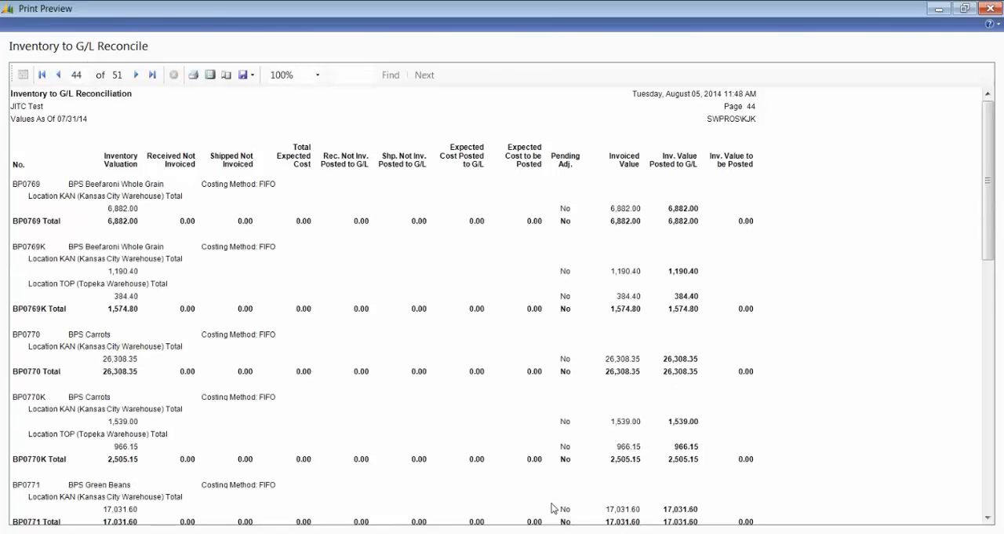
pyautogui.scroll(-3, 992, 314)
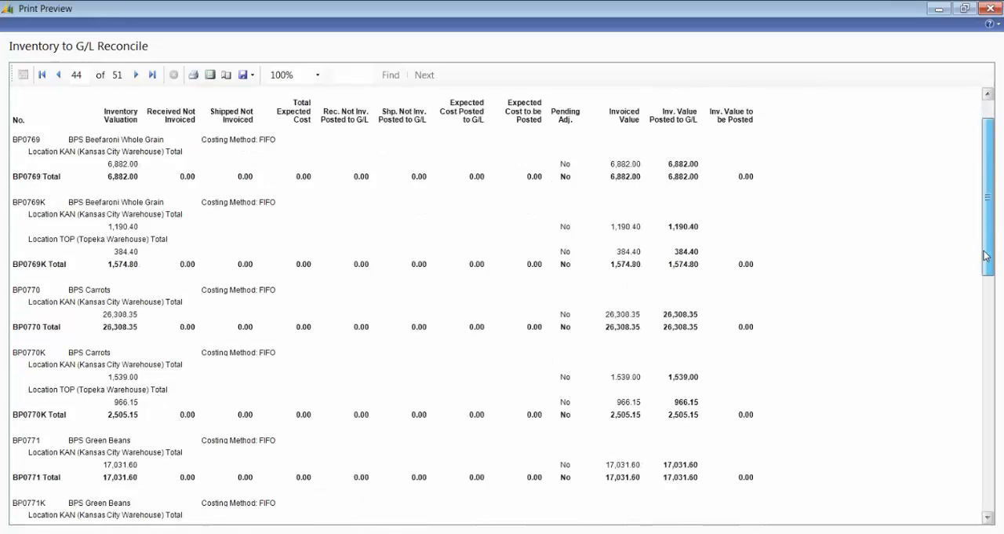
pyautogui.moveTo(994, 318); pyautogui.dragTo(920, 212)
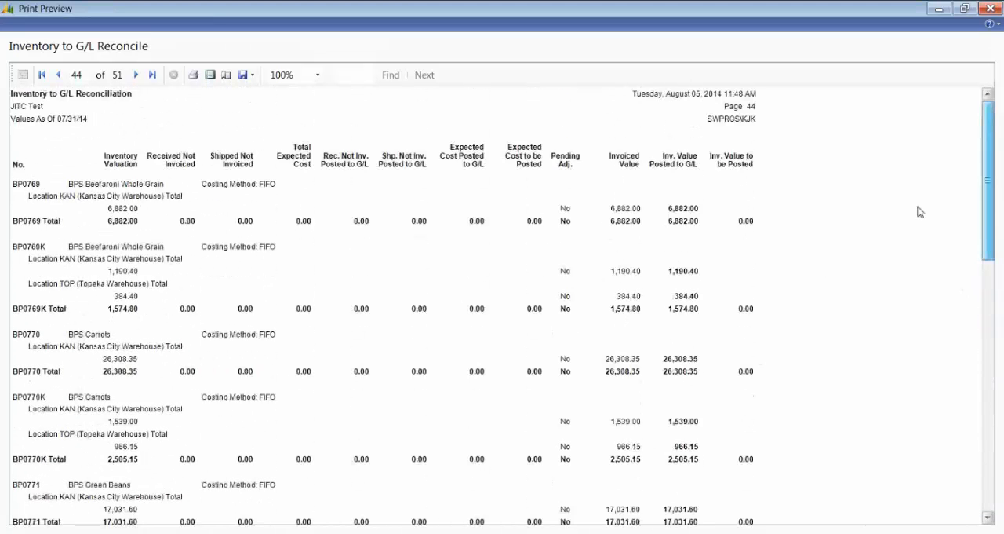
# Step: Review the earlier reconciliation pages back to page 39 and close the preview
pyautogui.click(59, 74)
pyautogui.click(59, 74)
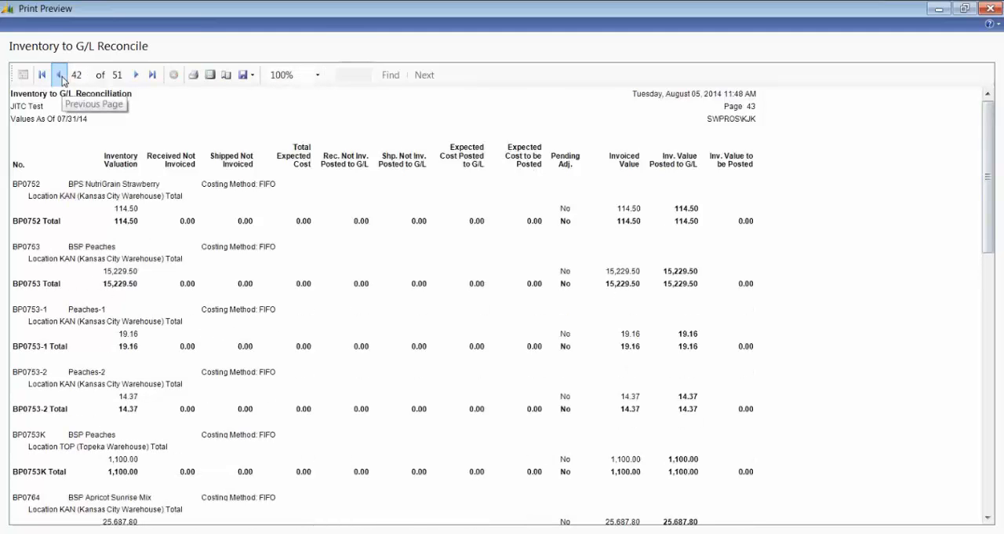
pyautogui.click(60, 75)
pyautogui.click(61, 75)
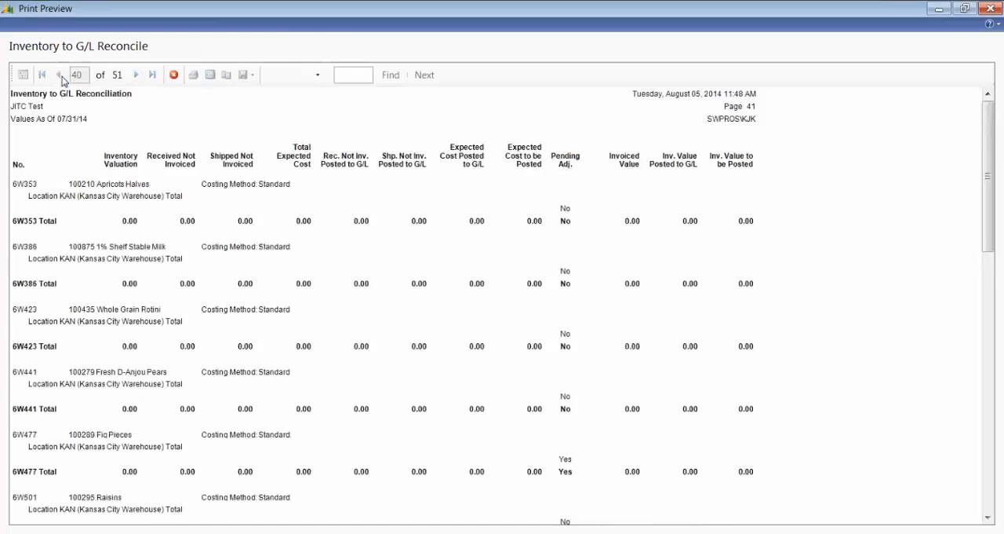
pyautogui.click(60, 76)
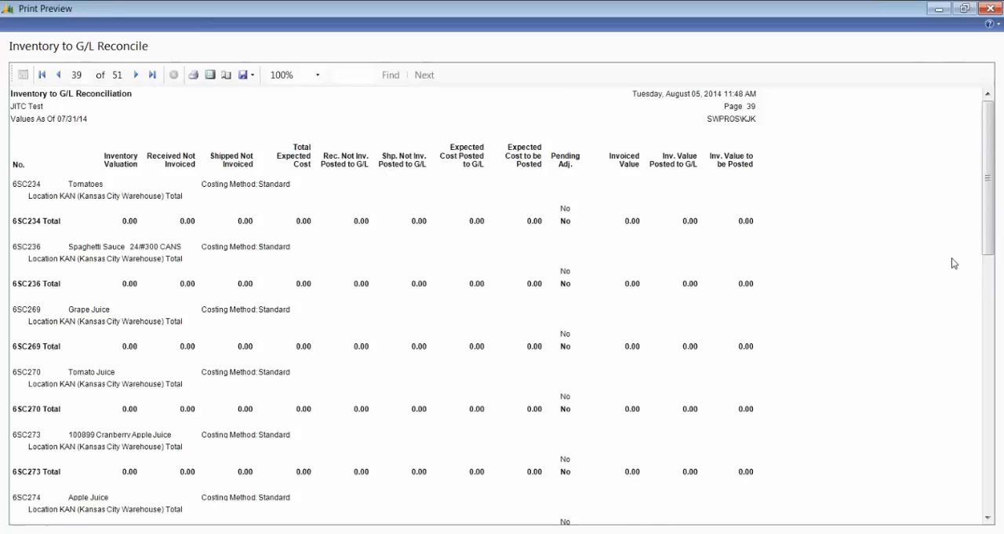
pyautogui.moveTo(986, 237)
pyautogui.mouseDown()
pyautogui.moveTo(985, 274)
pyautogui.moveTo(984, 236)
pyautogui.mouseUp()
pyautogui.press('Escape')
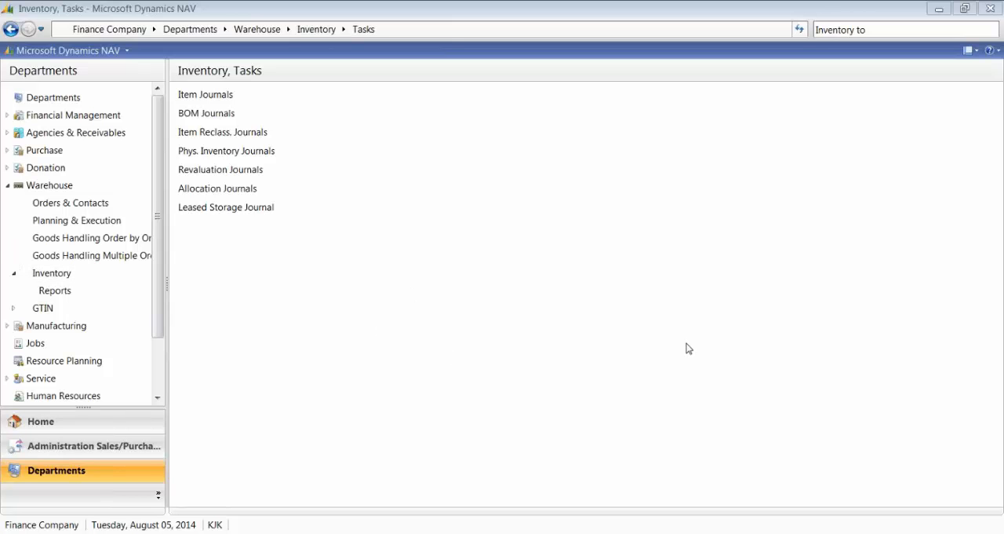
# Step: Open the Items list from the Planning area of the Purchase department
pyautogui.click(39, 154)
pyautogui.click(226, 116)
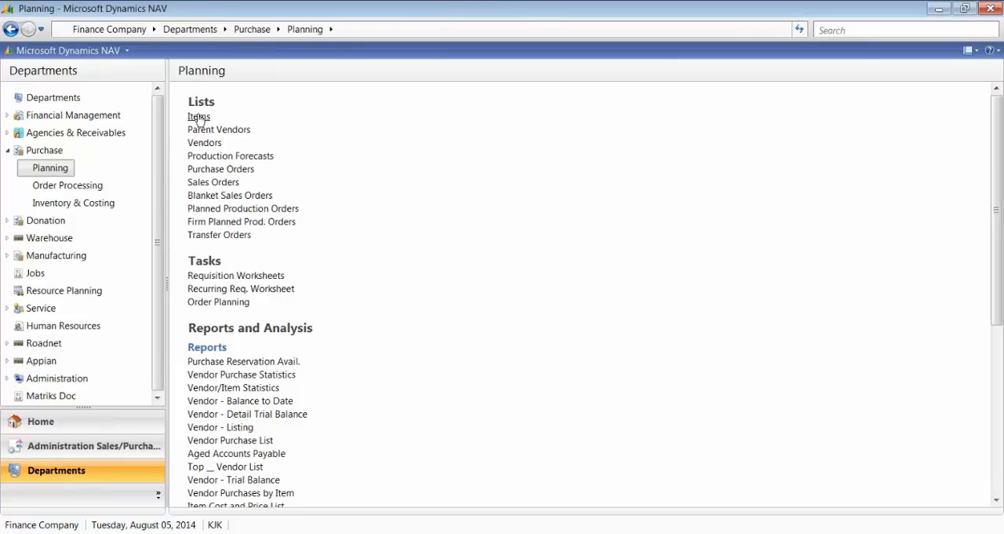
pyautogui.click(198, 117)
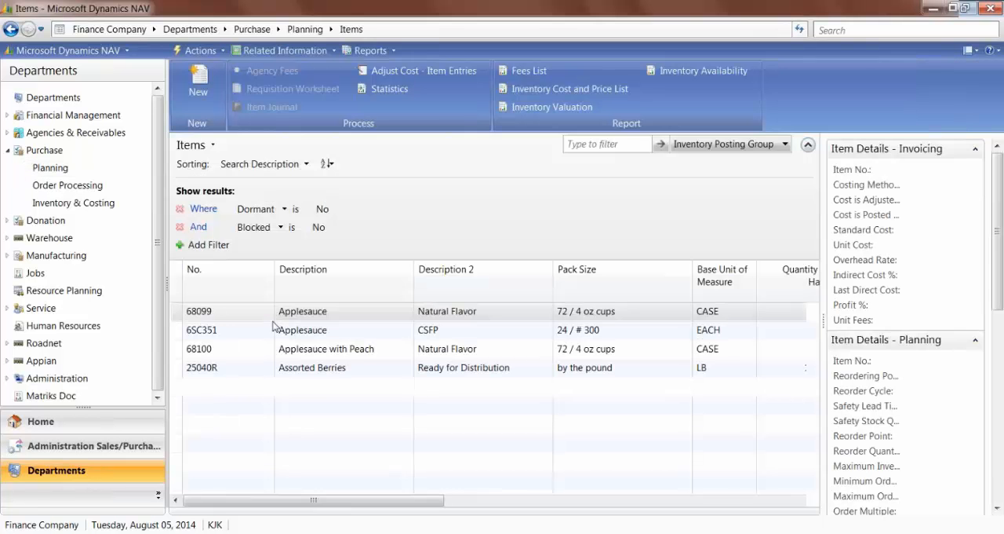
# Step: Filter the Items list by No. for TEST* and open the TEST-FIFO item card
pyautogui.click(785, 144)
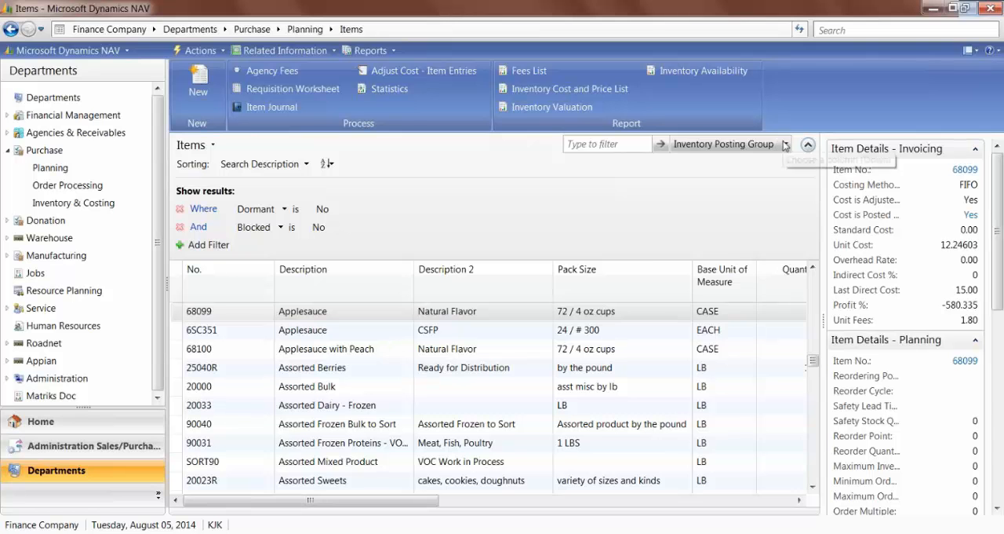
pyautogui.click(723, 161)
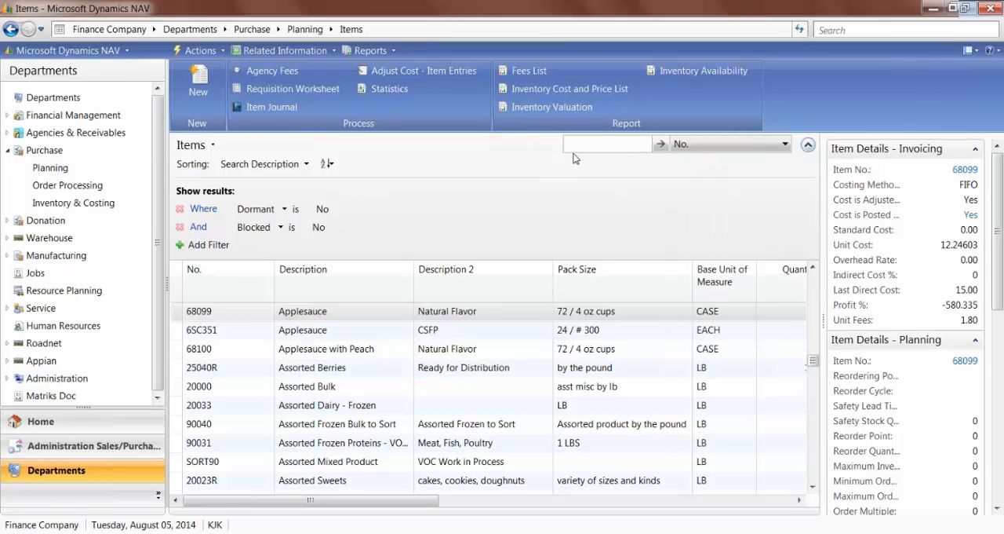
pyautogui.write('TEst*')
pyautogui.press('Return')
pyautogui.click(322, 314)
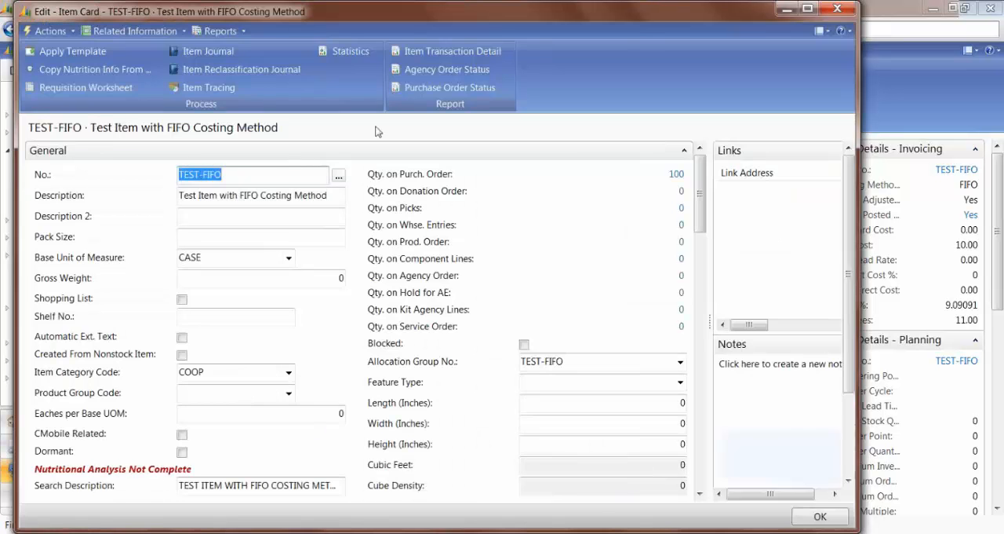
# Step: Collapse the item card's General section, examine Unit Cost under Distribution, and view and close its Average Cost Calc. Overview
pyautogui.click(685, 149)
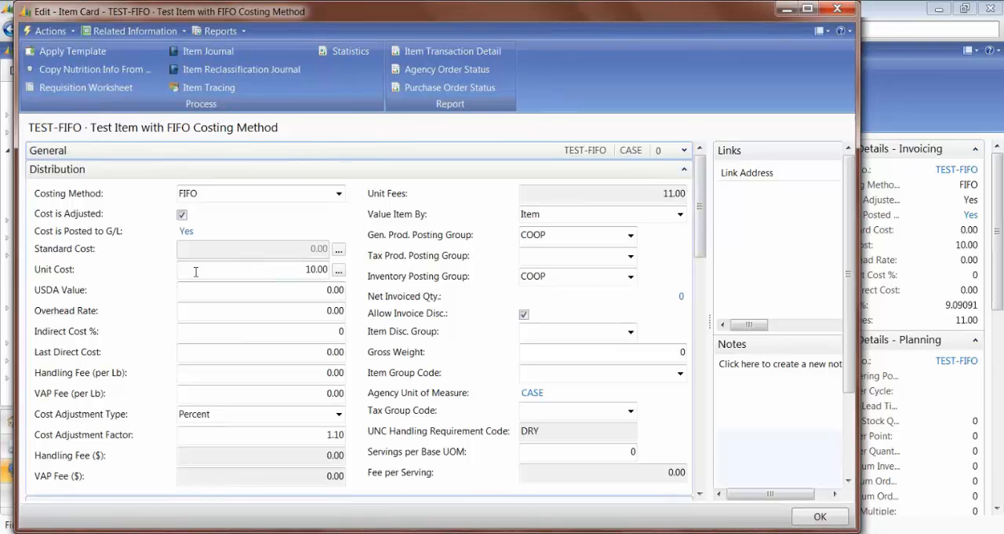
pyautogui.click(253, 265)
pyautogui.moveTo(254, 265); pyautogui.dragTo(331, 276)
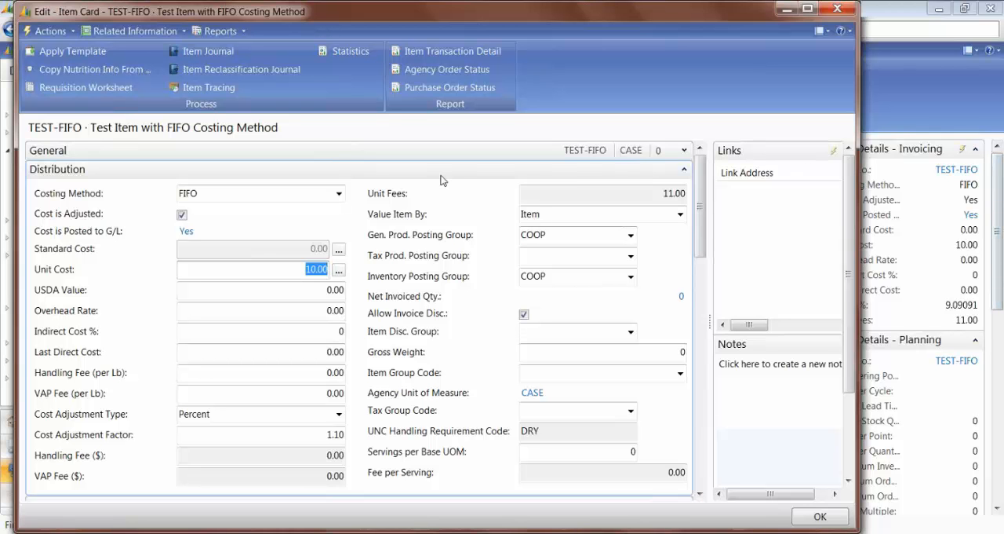
pyautogui.moveTo(243, 269); pyautogui.dragTo(329, 271)
pyautogui.click(339, 271)
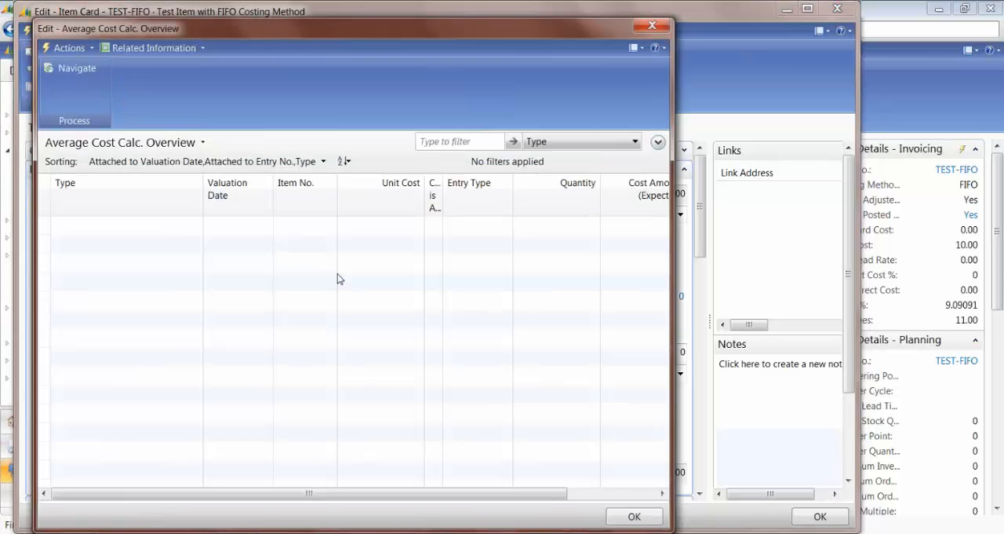
pyautogui.press('Escape')
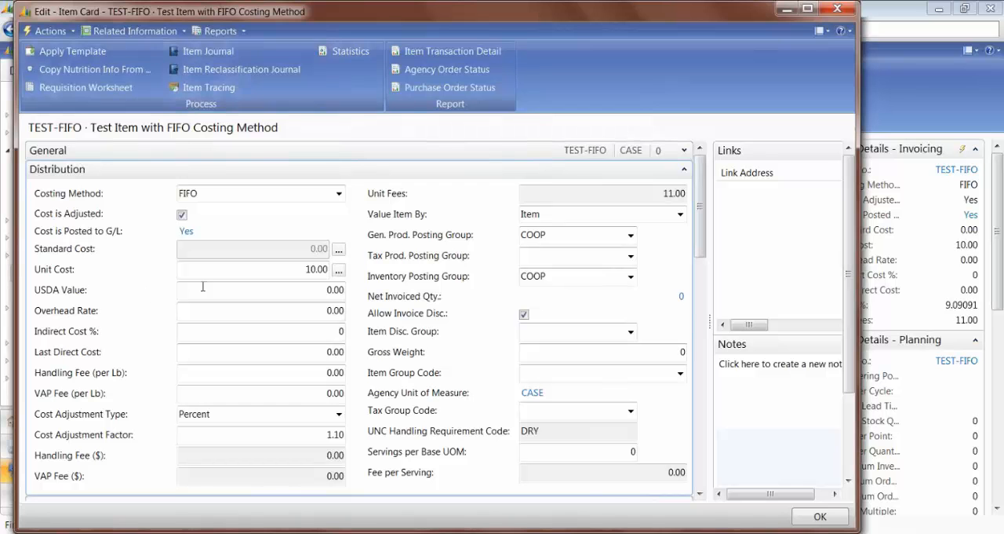
# Step: Examine the Unit Cost, Last Direct Cost and Unit Fees fields of TEST-FIFO and close its card
pyautogui.click(260, 269)
pyautogui.moveTo(260, 270); pyautogui.dragTo(336, 272)
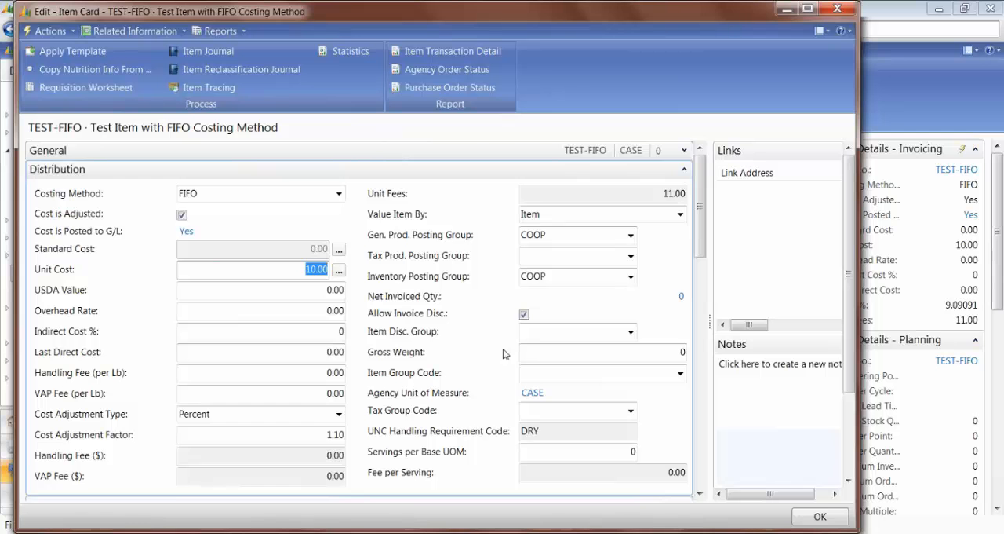
pyautogui.click(240, 353)
pyautogui.moveTo(240, 353); pyautogui.dragTo(412, 378)
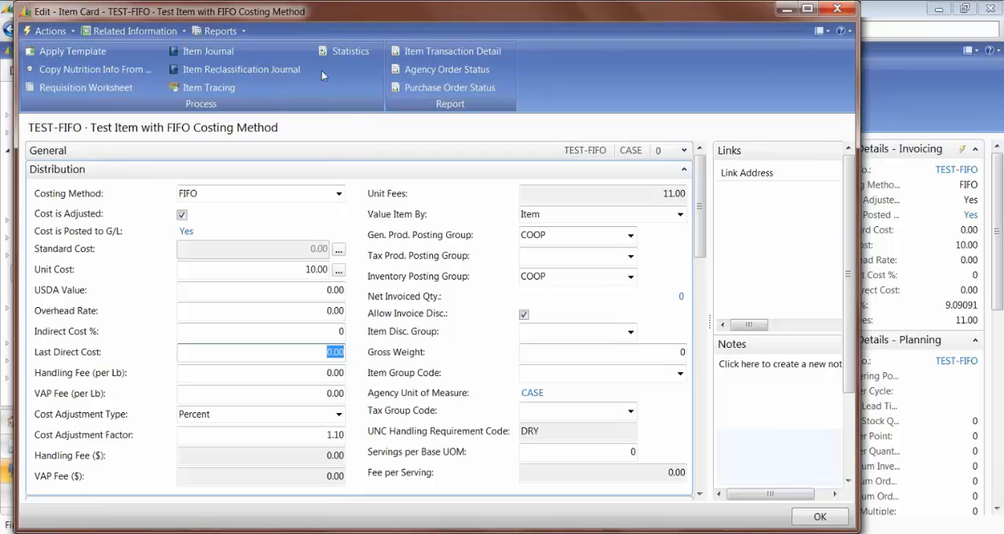
pyautogui.click(318, 270)
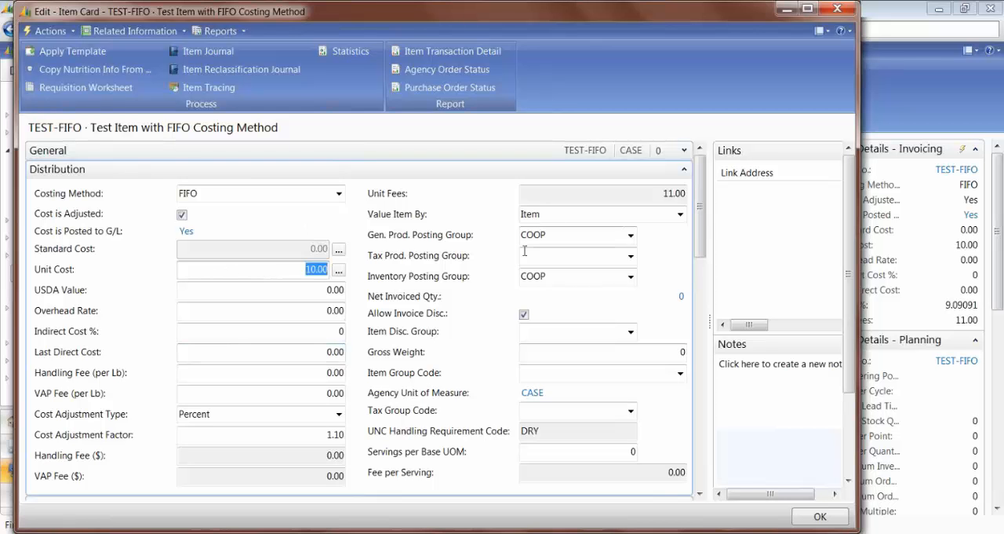
pyautogui.click(667, 193)
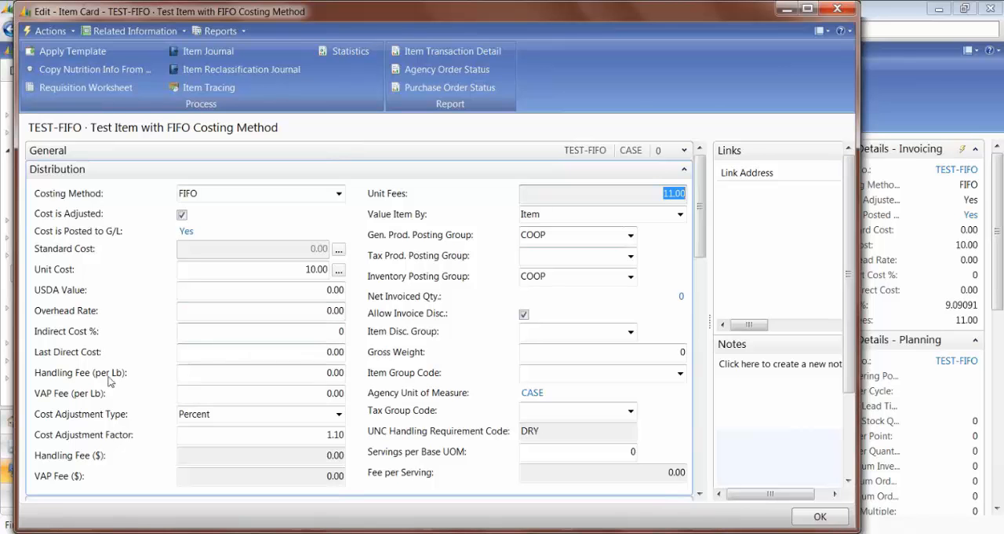
pyautogui.click(290, 270)
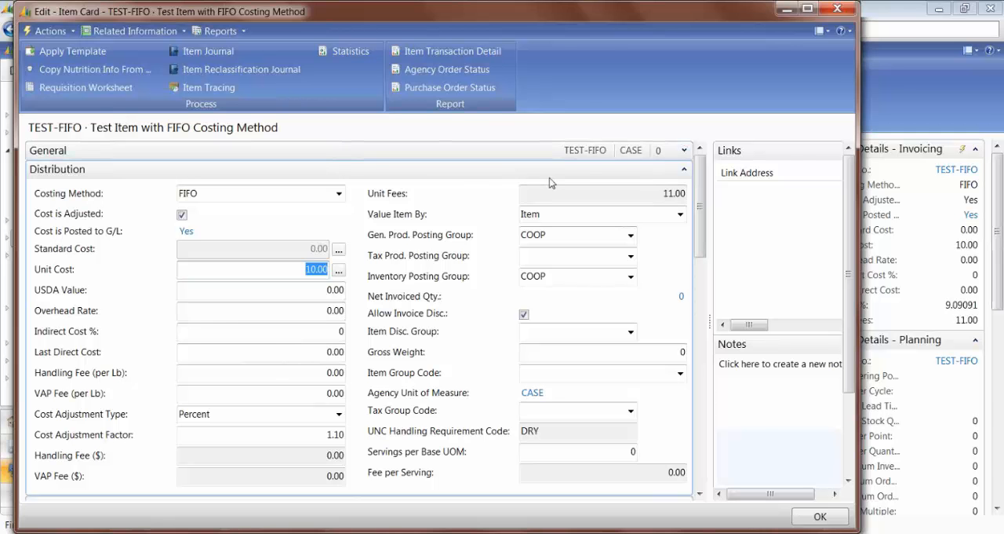
pyautogui.press('Escape')
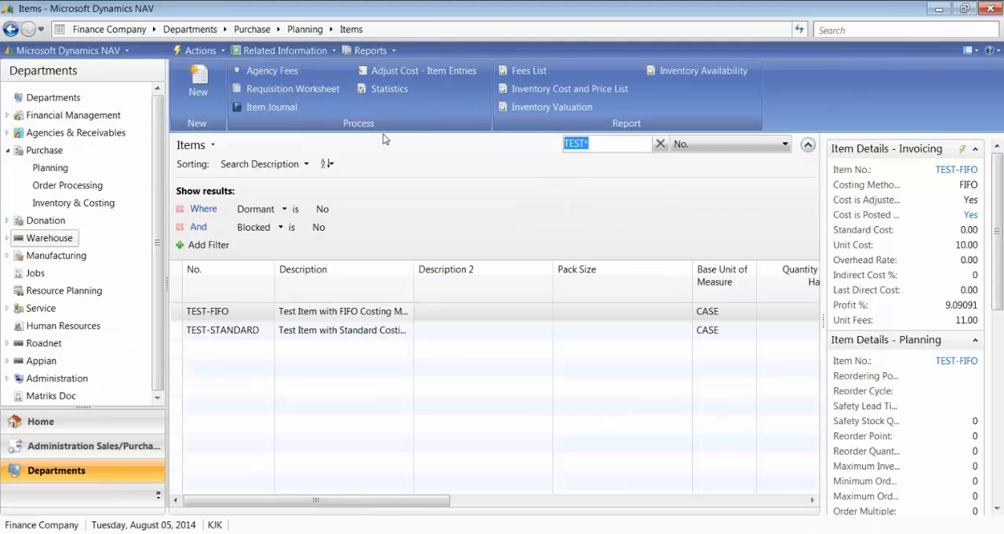
# Step: Filter the Items list for No. 68099, open the Applesauce item card and collapse its General section
pyautogui.write('68099')
pyautogui.click(198, 314)
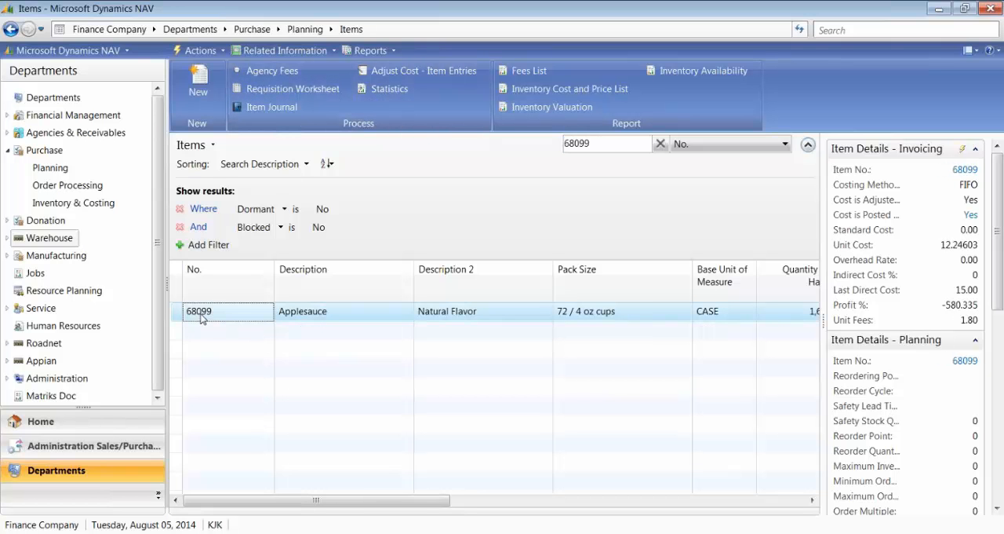
pyautogui.doubleClick(203, 317)
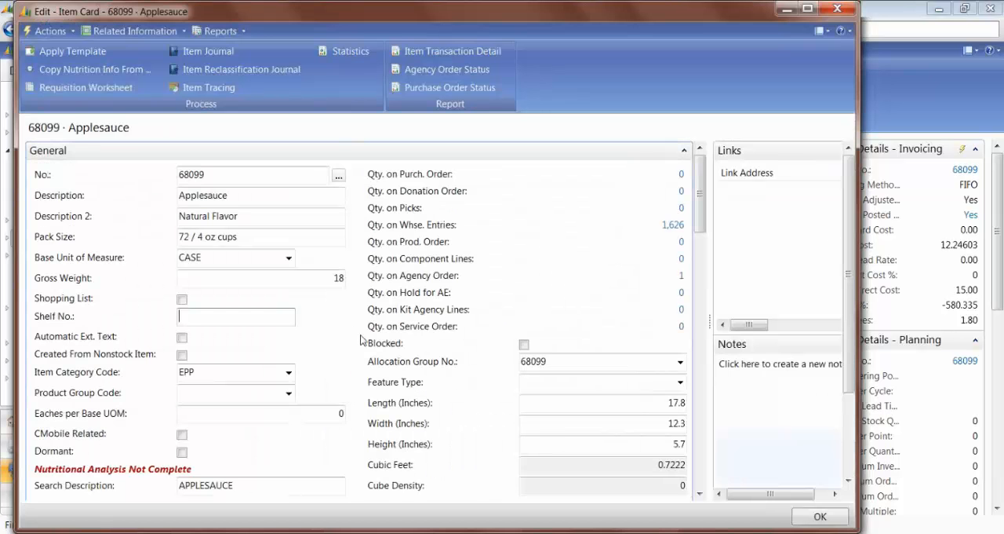
pyautogui.click(684, 150)
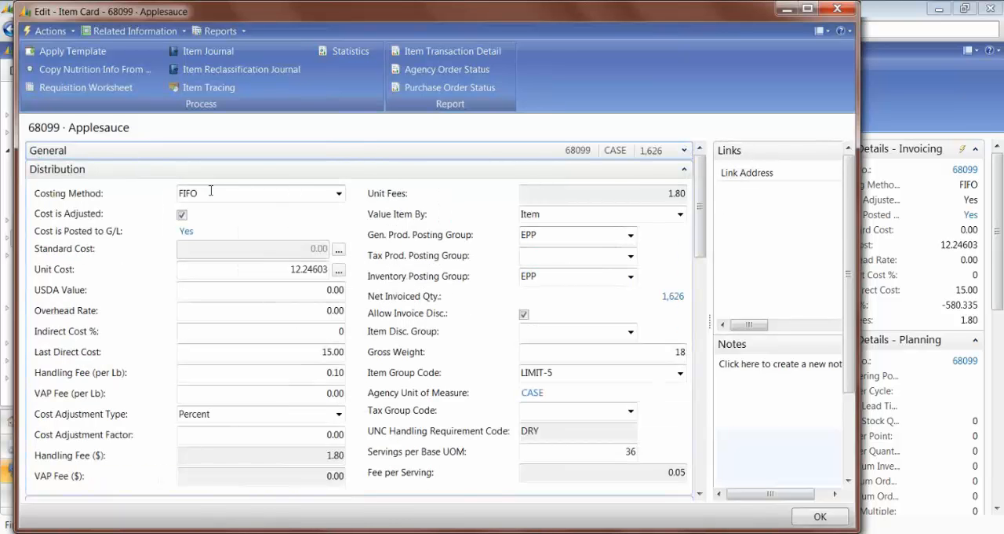
# Step: Try to change the Unit Cost of item 68099 to 153
pyautogui.click(241, 268)
pyautogui.write('153')
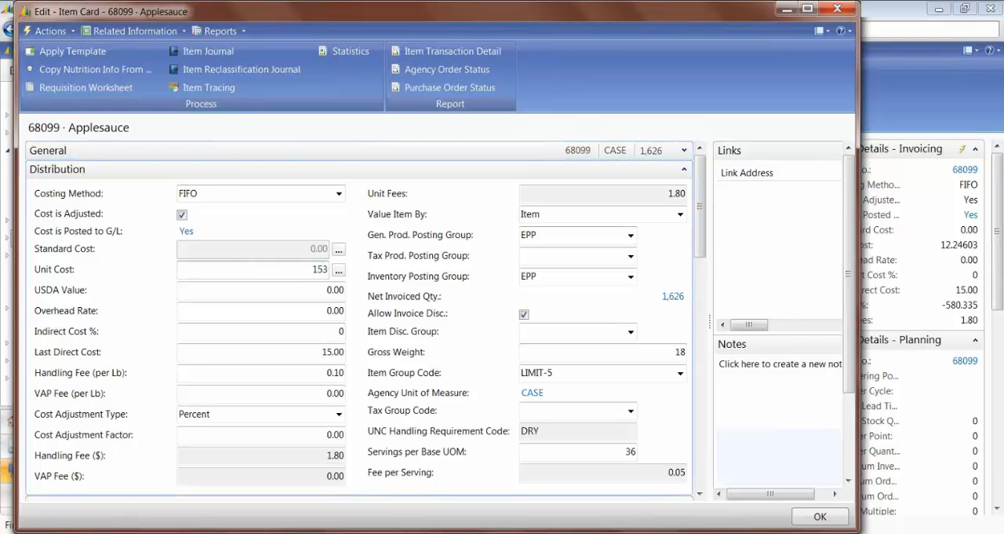
pyautogui.press('Tab')
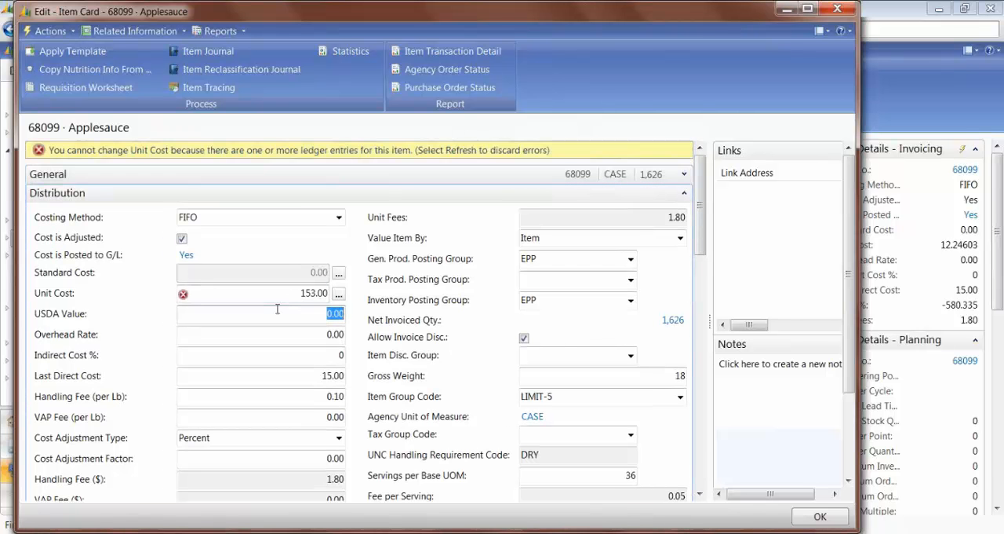
pyautogui.click(262, 294)
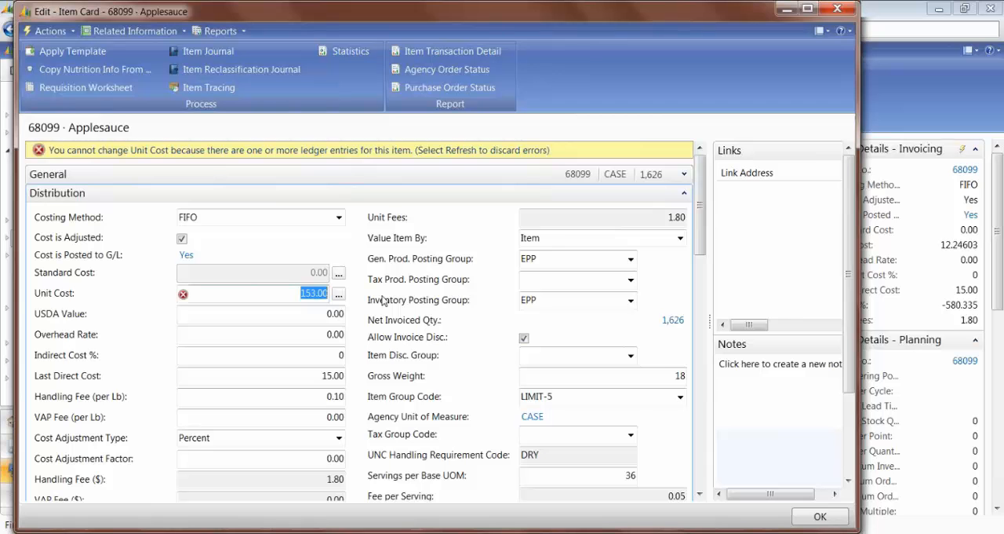
# Step: Discard the Unit Cost edit, closing the Applesauce card, and clear the item number filter on the Items list
pyautogui.press('Escape')
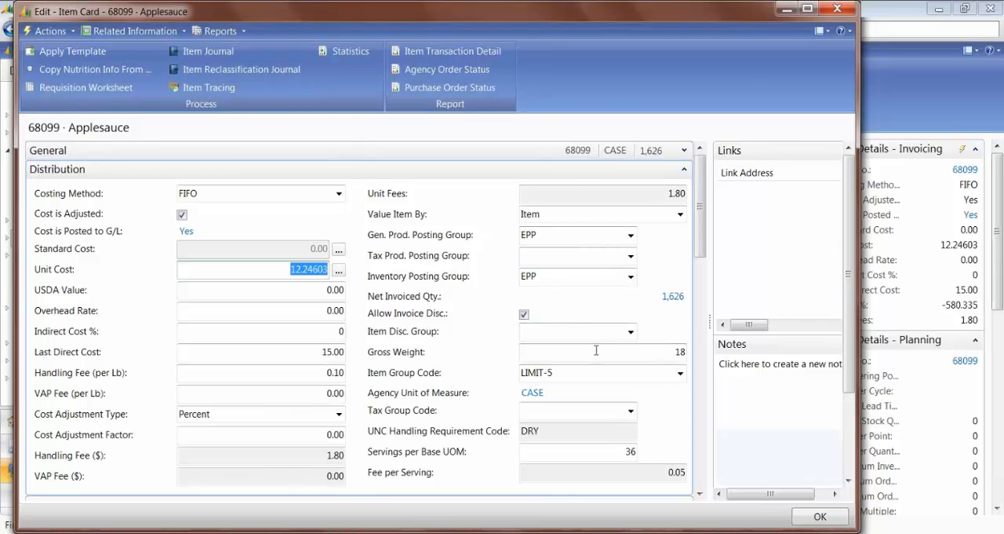
pyautogui.press('Escape')
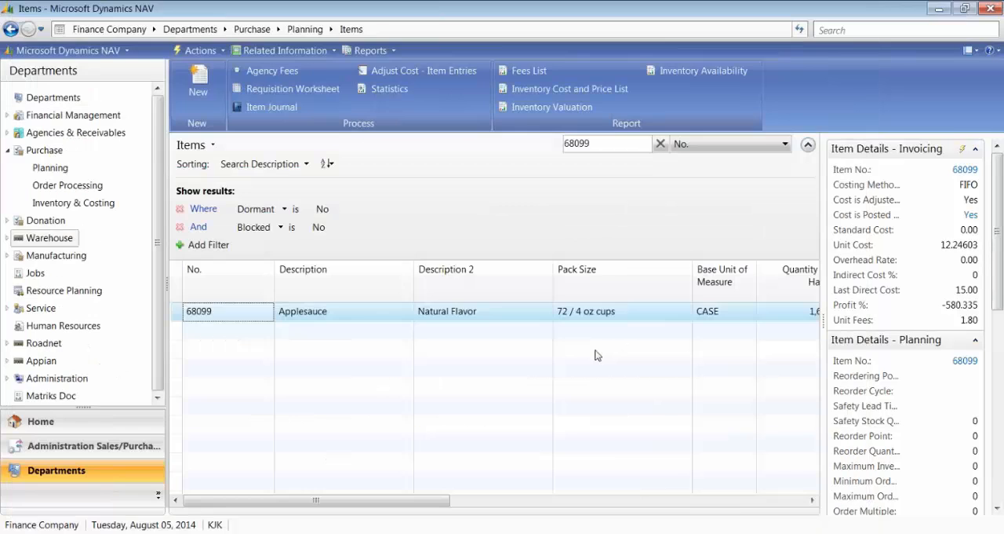
pyautogui.doubleClick(592, 143)
pyautogui.press('BackSpace')
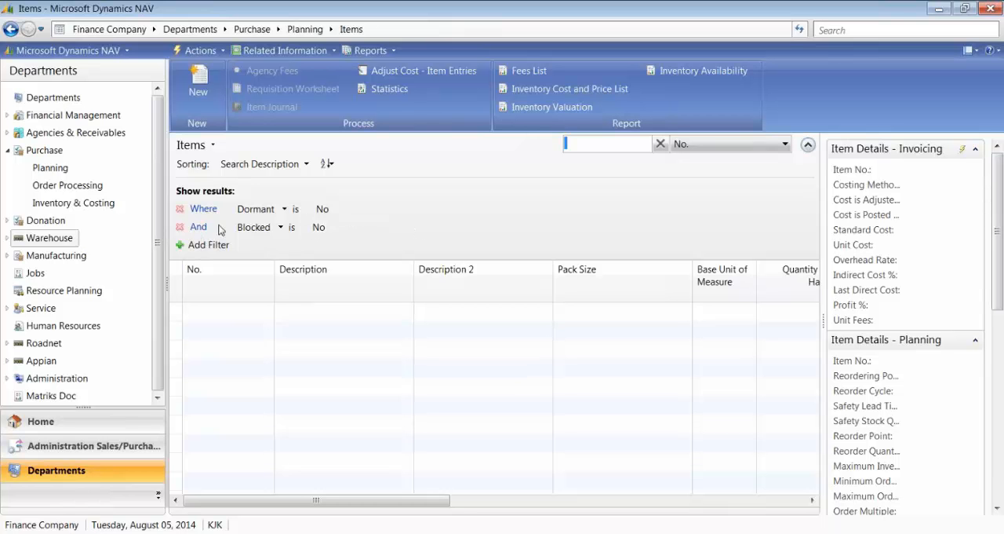
# Step: Add a filter to the Items list so that Costing Method is Standard
pyautogui.click(208, 245)
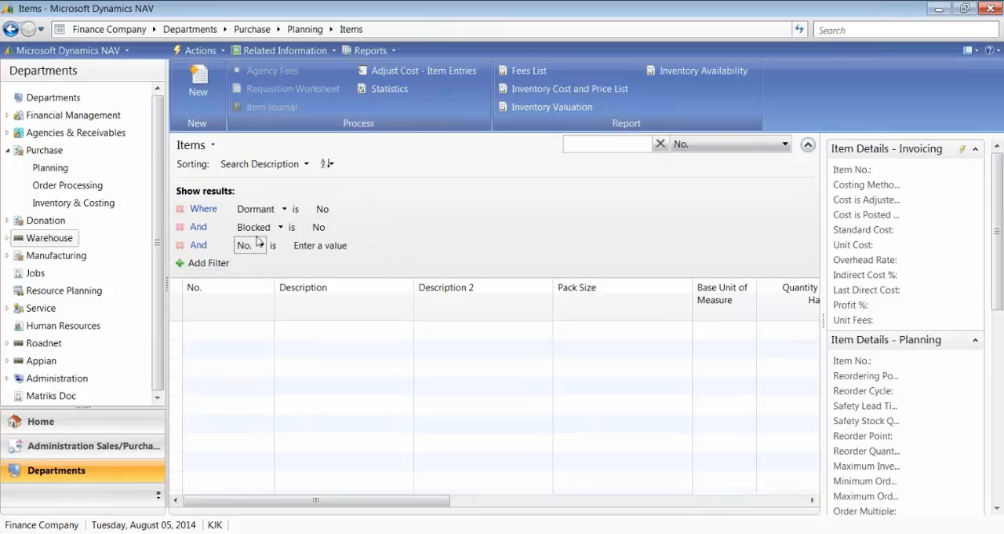
pyautogui.click(263, 246)
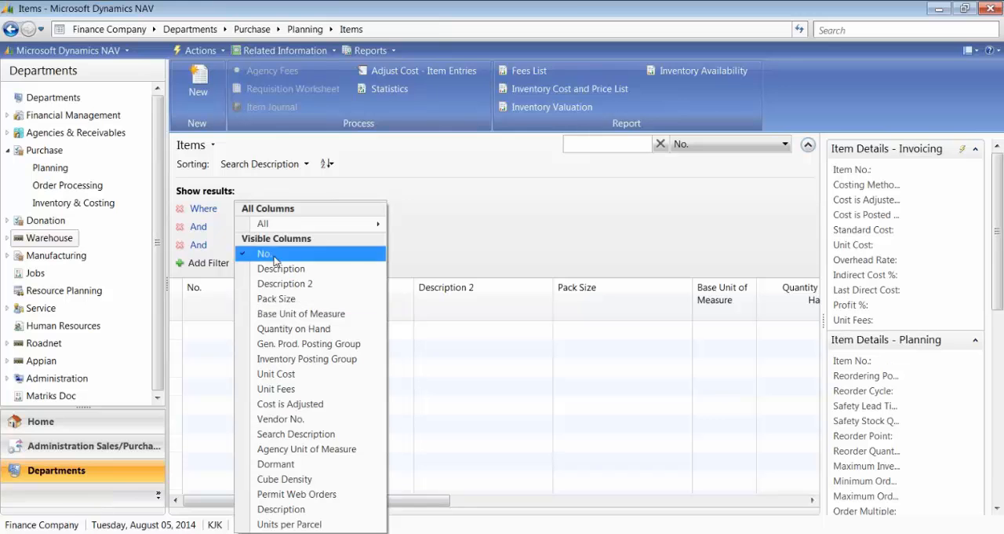
pyautogui.moveTo(279, 223)
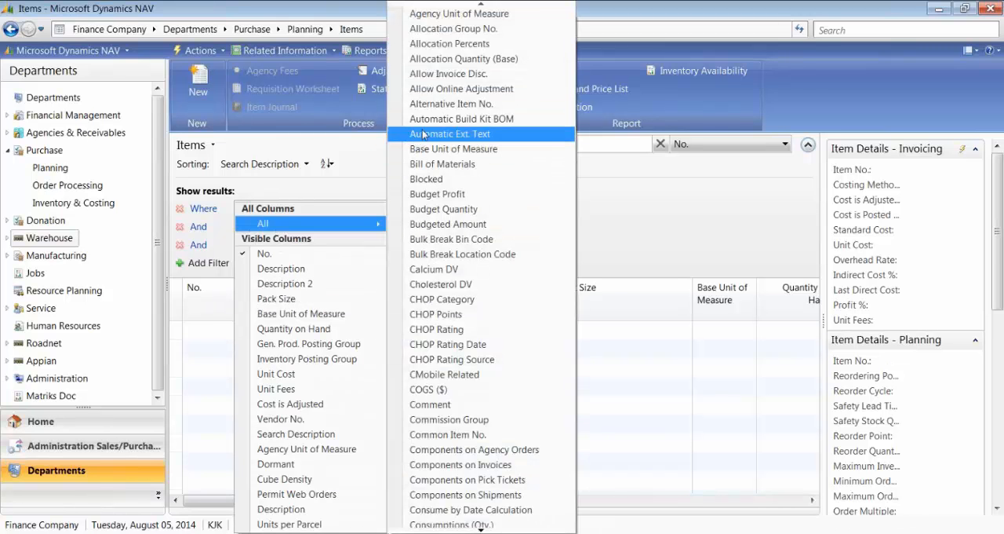
pyautogui.press('c')
pyautogui.press('Down')
pyautogui.press('Down')
pyautogui.press('Down')
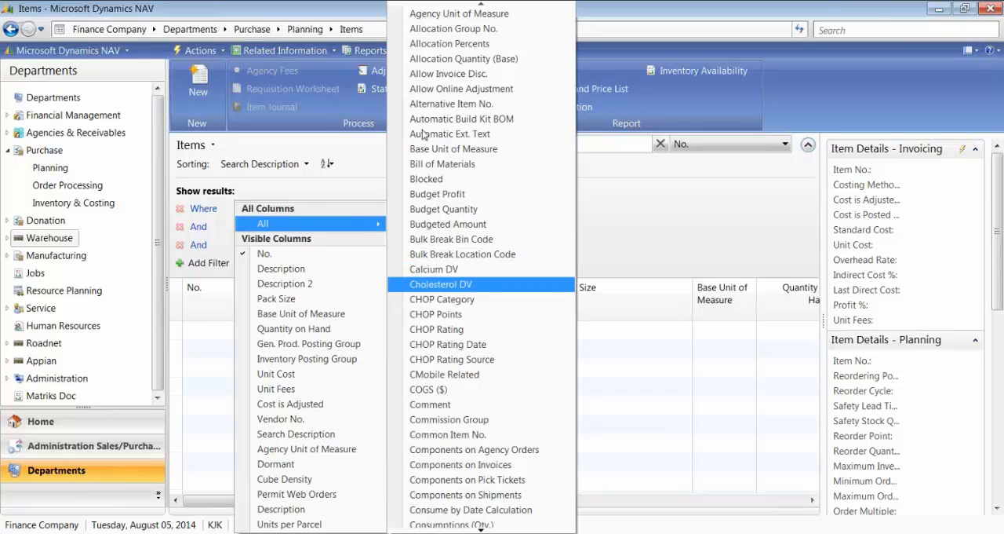
pyautogui.press('Down')
pyautogui.press('Down')
pyautogui.press('Down')
pyautogui.press('Down')
pyautogui.press('Down')
pyautogui.press('Down')
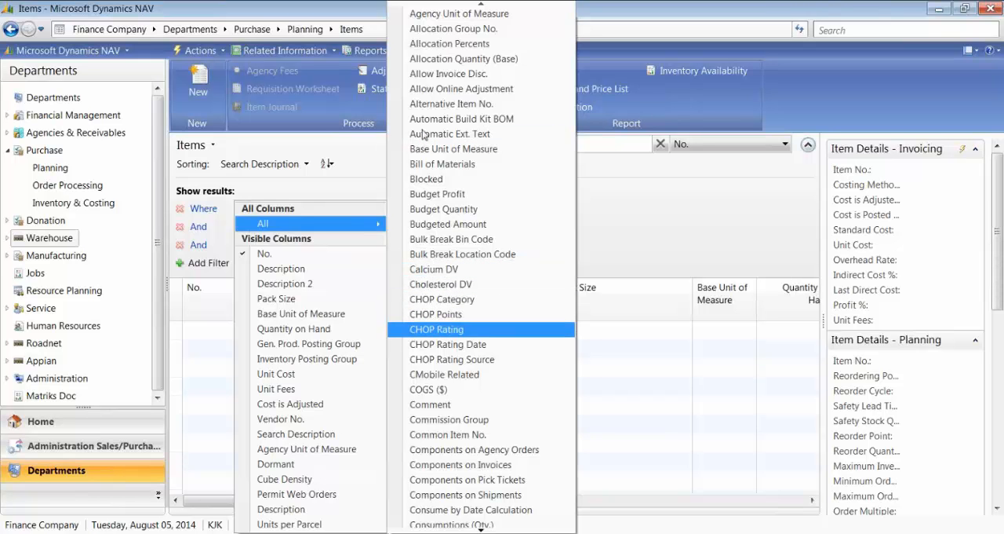
pyautogui.press('Down')
pyautogui.press('Down')
pyautogui.press('Down')
pyautogui.press('Down')
pyautogui.press('Down')
pyautogui.press('Down')
pyautogui.press('Down')
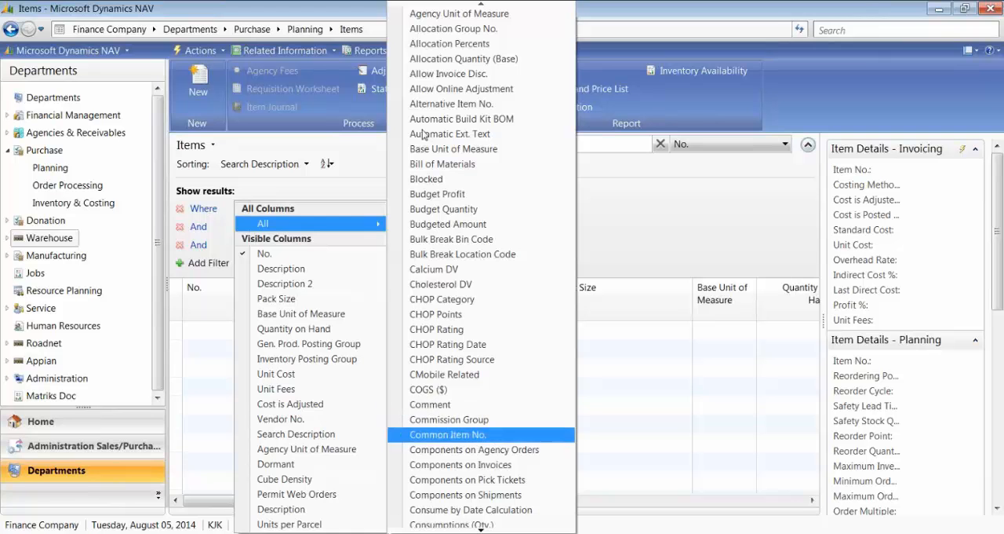
pyautogui.press('Down')
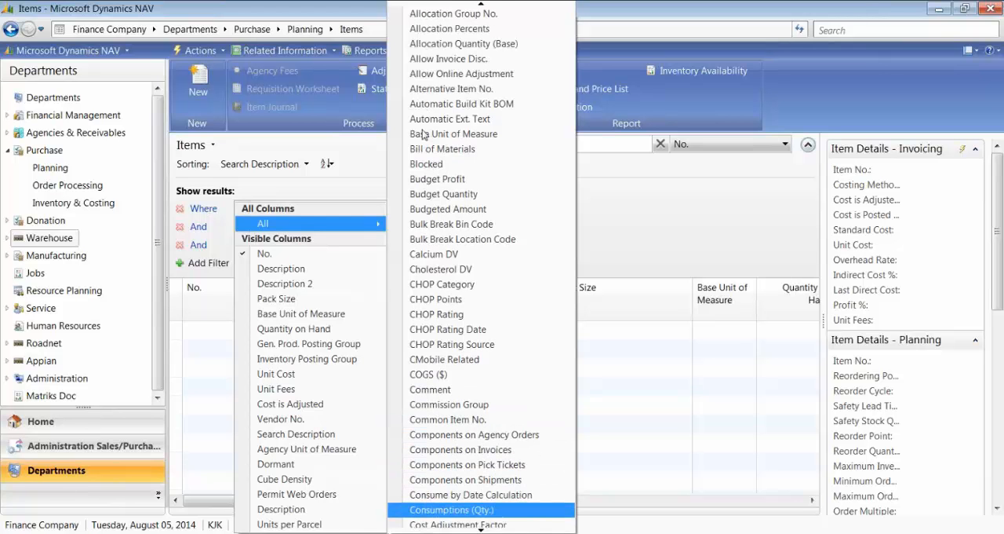
pyautogui.press('Down')
pyautogui.press('Down')
pyautogui.press('Down')
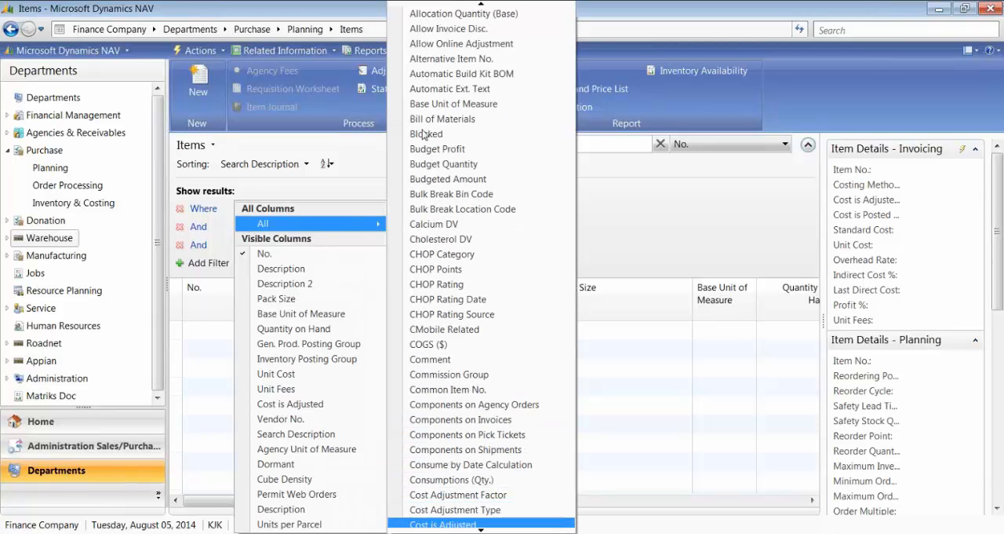
pyautogui.press('Down')
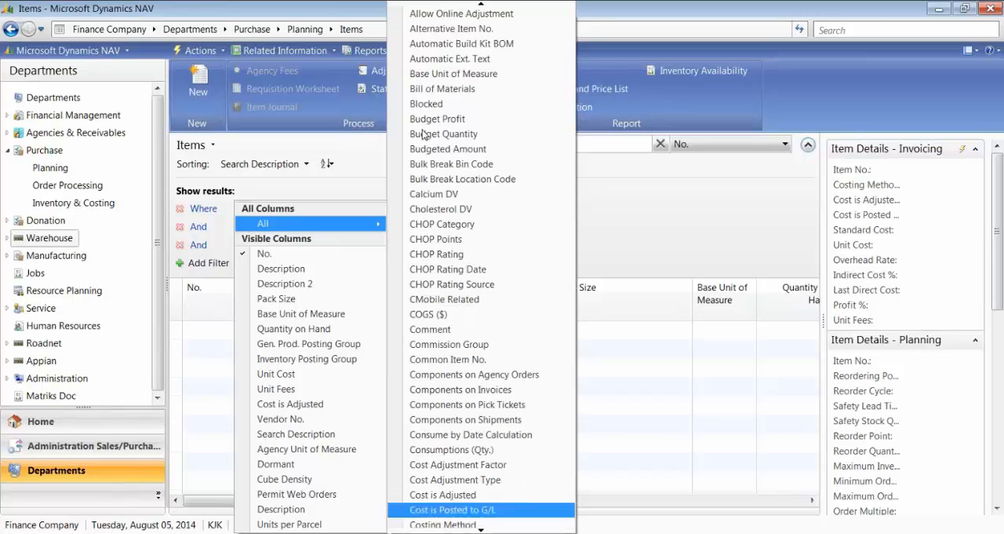
pyautogui.click(428, 511)
pyautogui.click(377, 245)
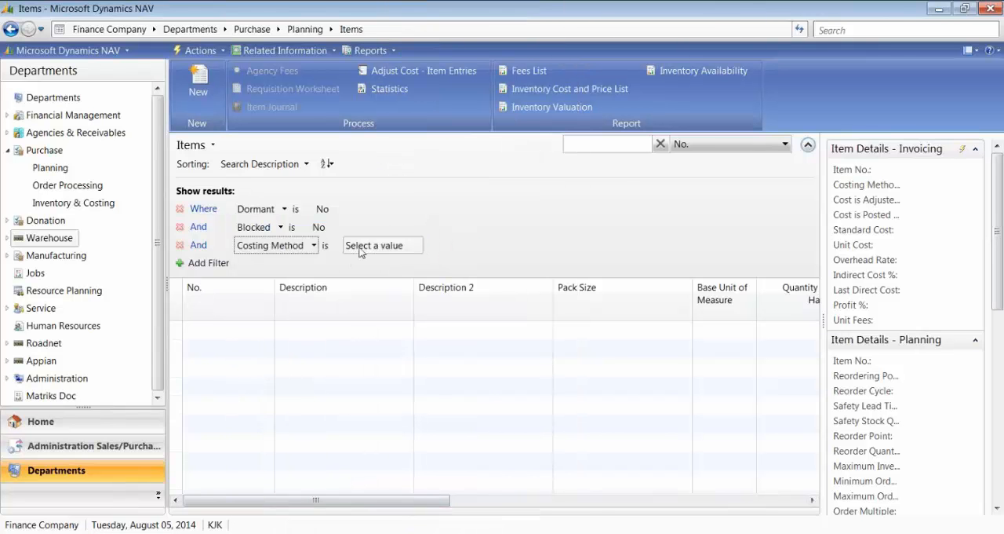
pyautogui.click(417, 246)
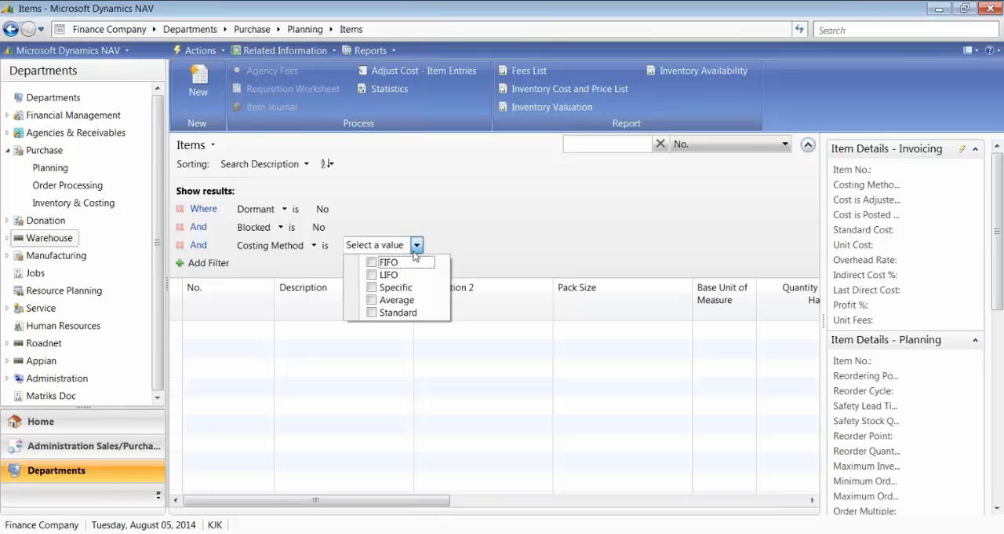
pyautogui.click(374, 316)
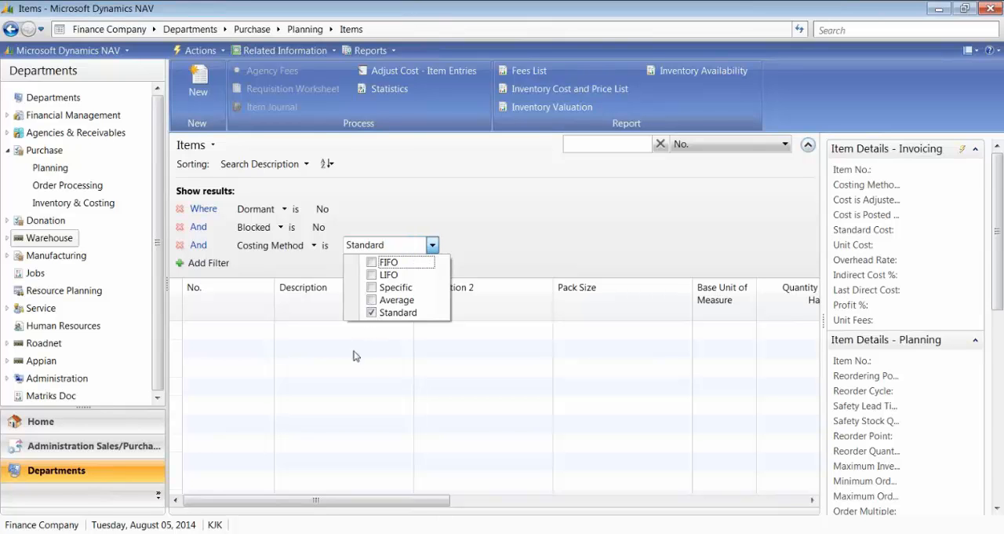
pyautogui.click(353, 352)
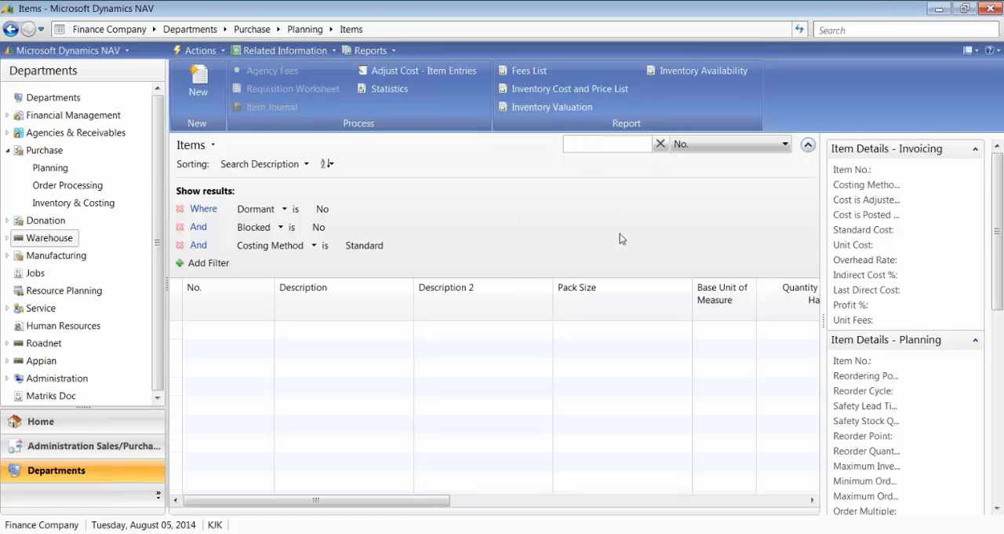
# Step: Filter the Items list by No. for TEST*
pyautogui.write('TEST*')
pyautogui.press('Return')
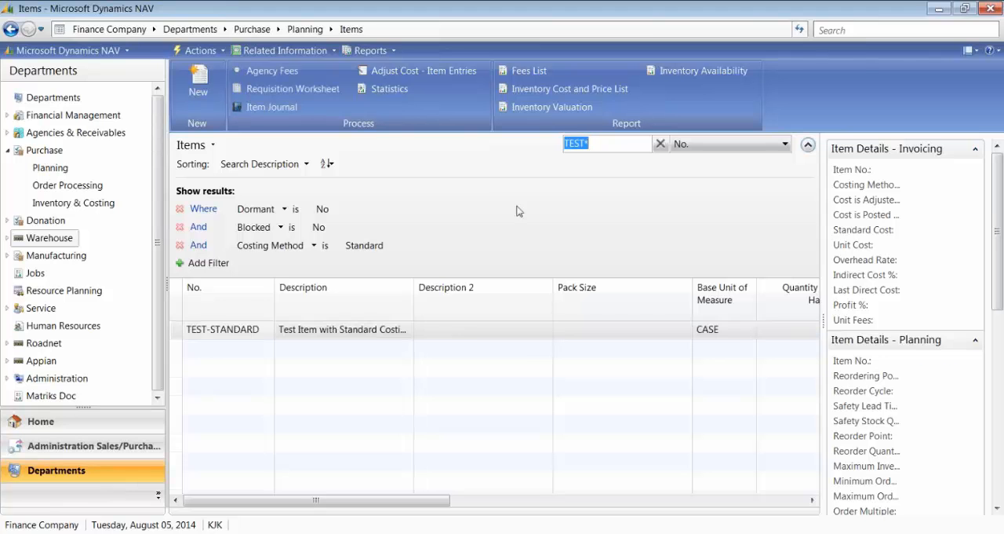
# Step: Open the TEST-STANDARD item card and collapse its General section
pyautogui.click(208, 333)
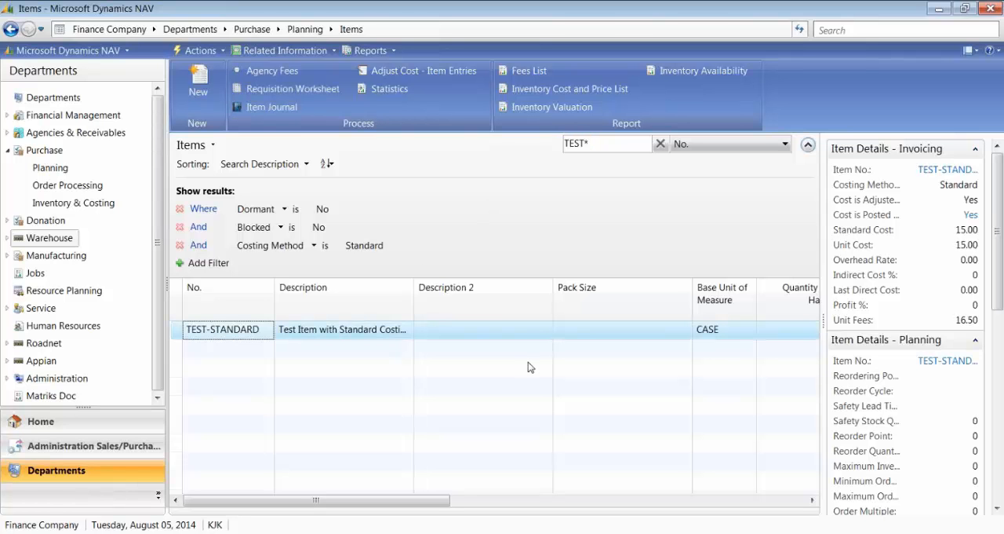
pyautogui.doubleClick(293, 330)
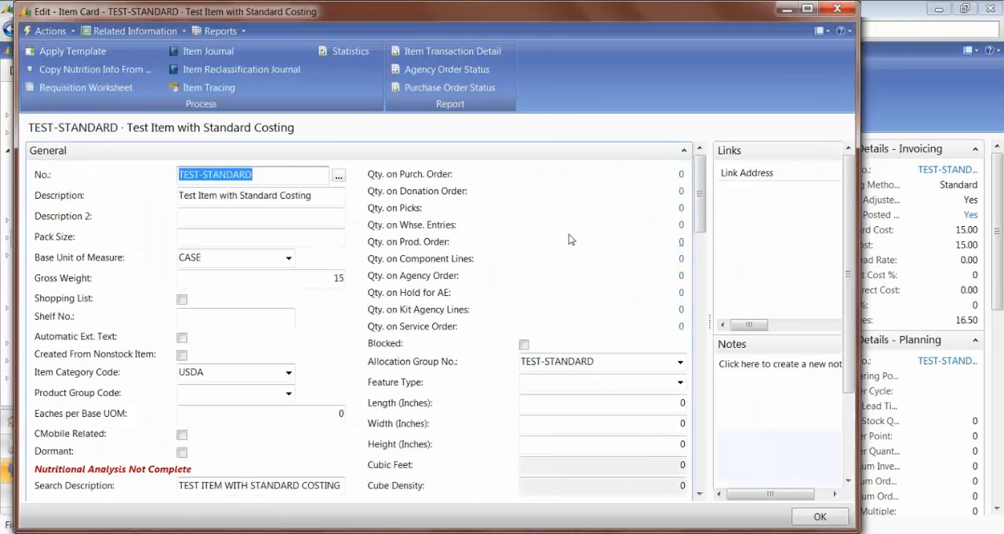
pyautogui.click(684, 150)
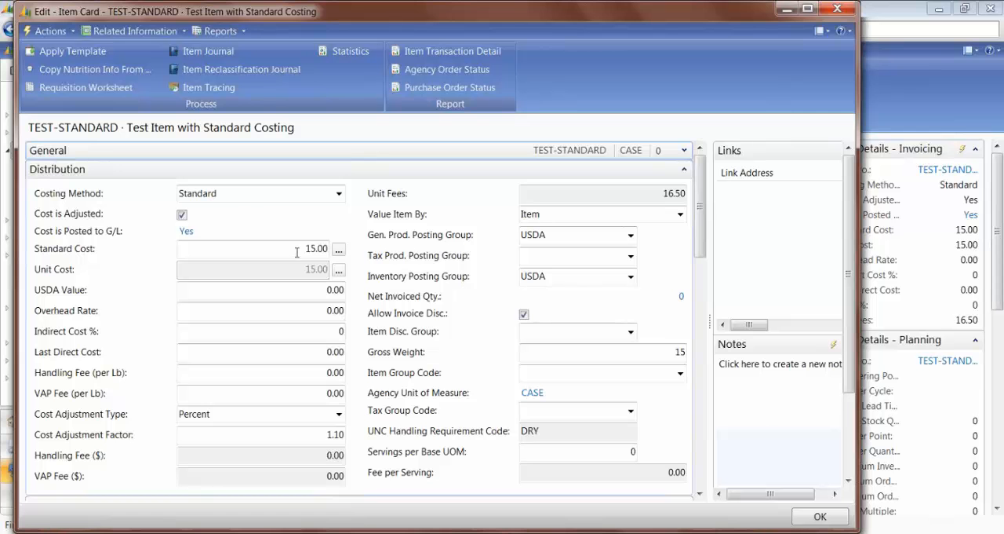
# Step: Examine the Standard Cost field under Distribution for TEST-STANDARD and close its card
pyautogui.click(232, 248)
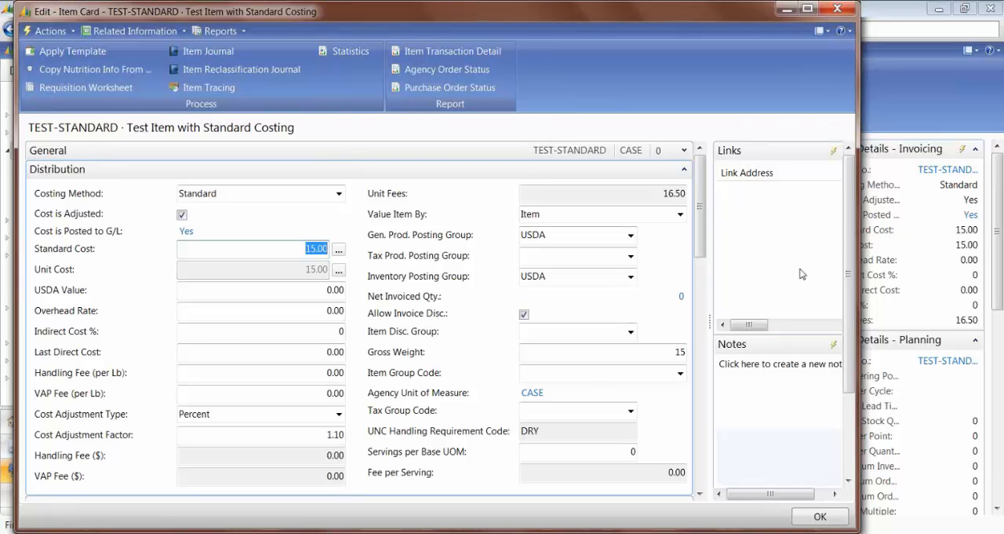
pyautogui.moveTo(288, 249); pyautogui.dragTo(327, 250)
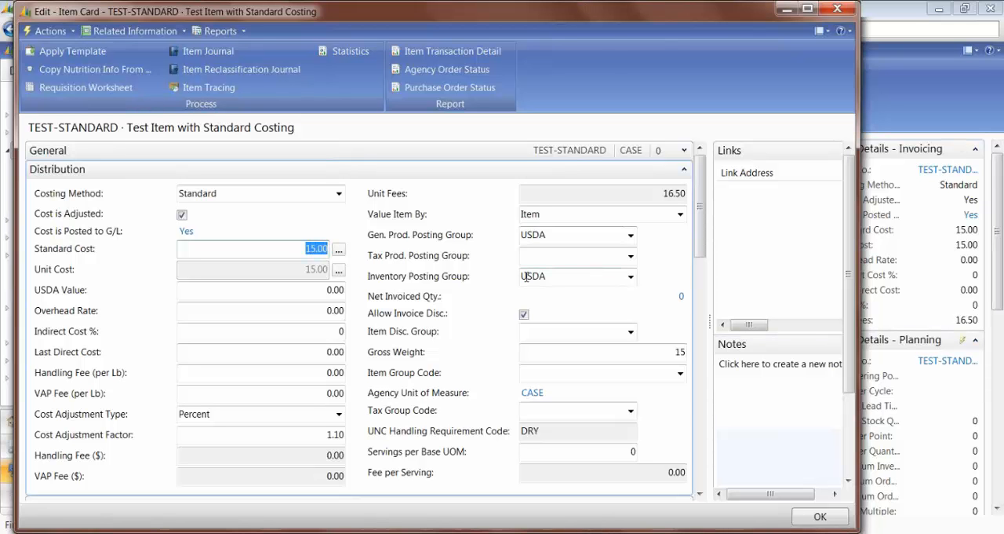
pyautogui.press('Escape')
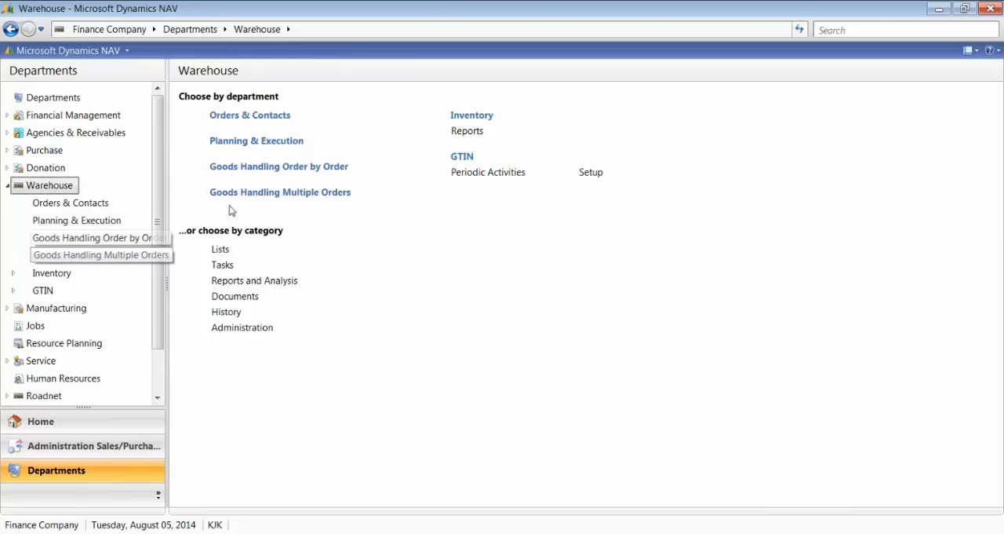
# Step: Open the Revaluation Journal from the Warehouse department's Inventory tasks and maximize its window
pyautogui.click(60, 274)
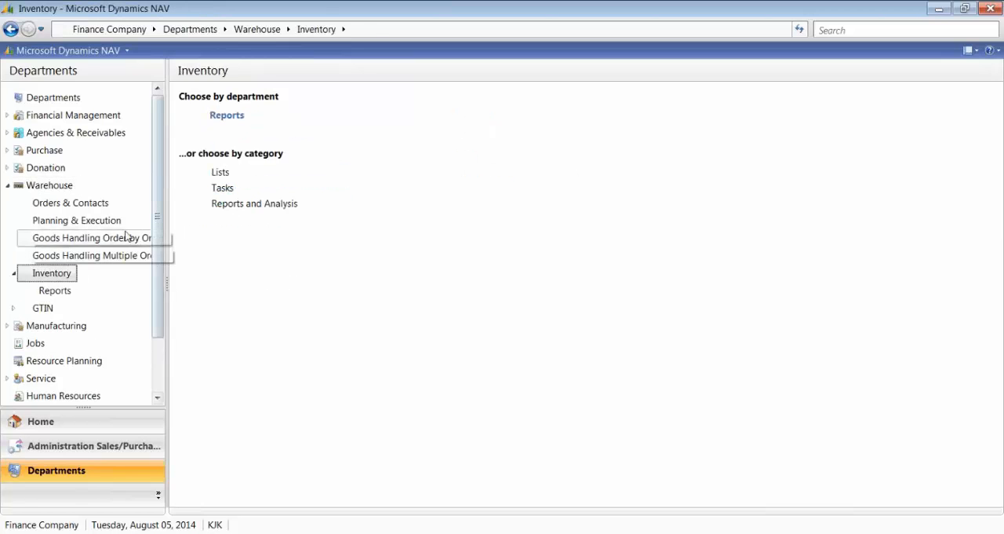
pyautogui.click(219, 188)
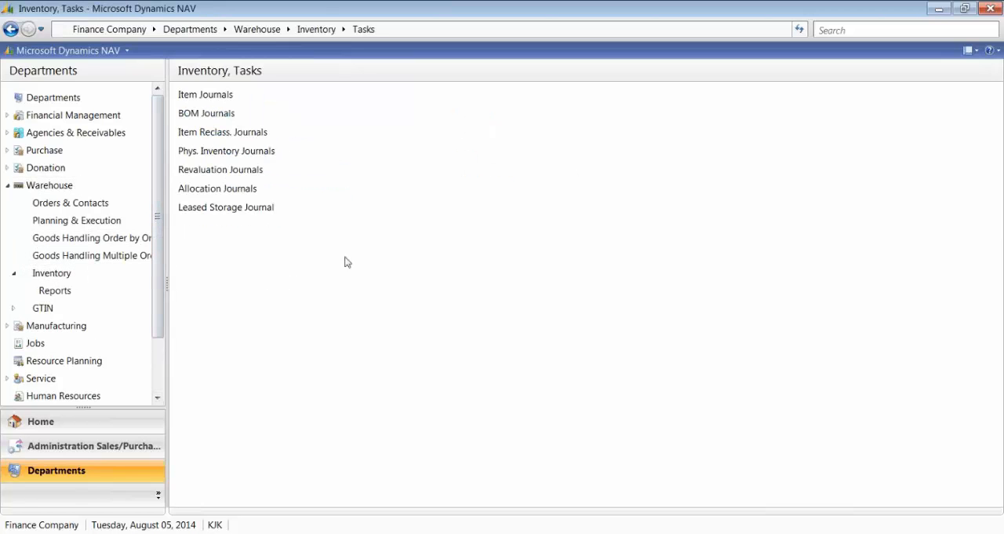
pyautogui.click(195, 170)
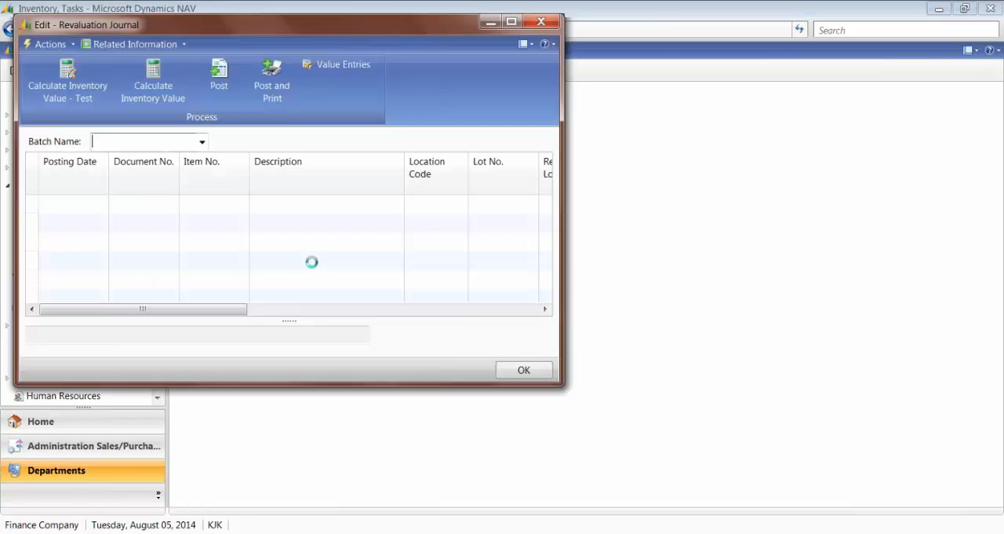
pyautogui.click(511, 21)
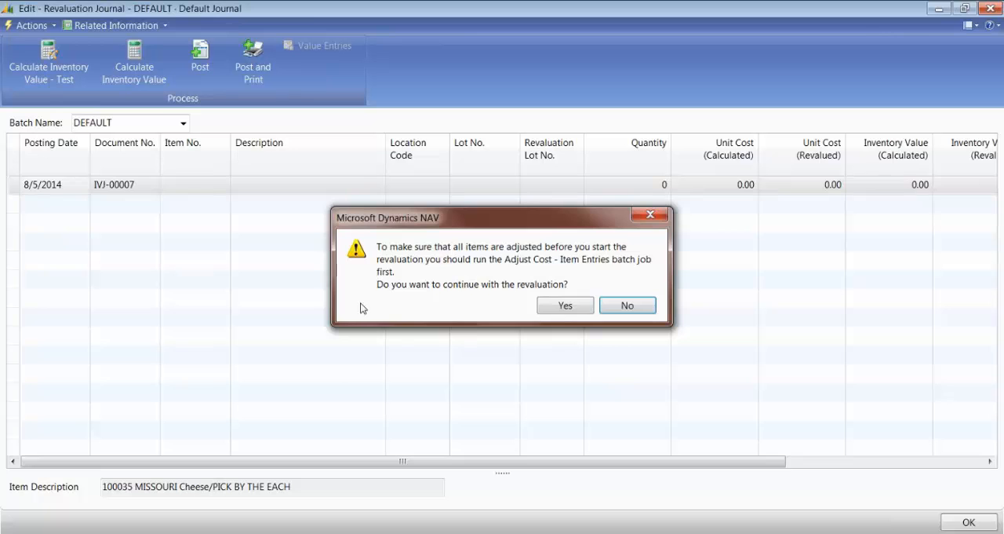
# Step: Continue with the revaluation and calculate inventory value for item 68099 with posting date 8/5/2014
pyautogui.click(550, 307)
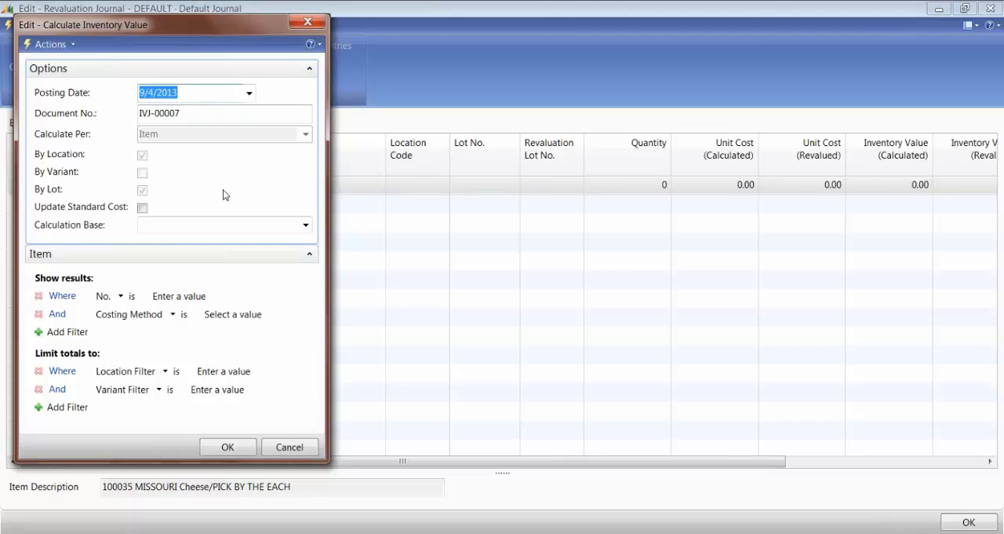
pyautogui.moveTo(180, 93); pyautogui.dragTo(77, 93)
pyautogui.write('t')
pyautogui.press('Tab')
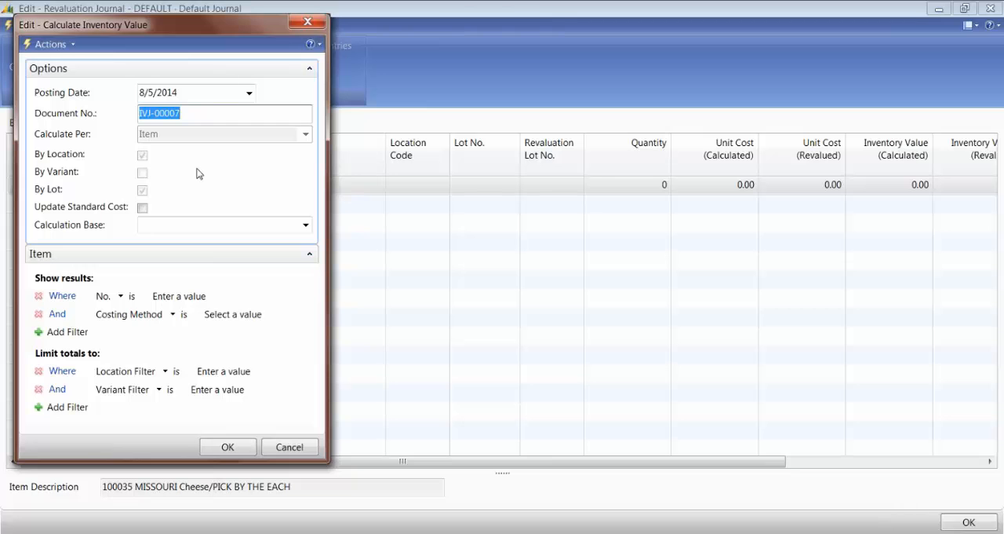
pyautogui.click(174, 297)
pyautogui.write('68099')
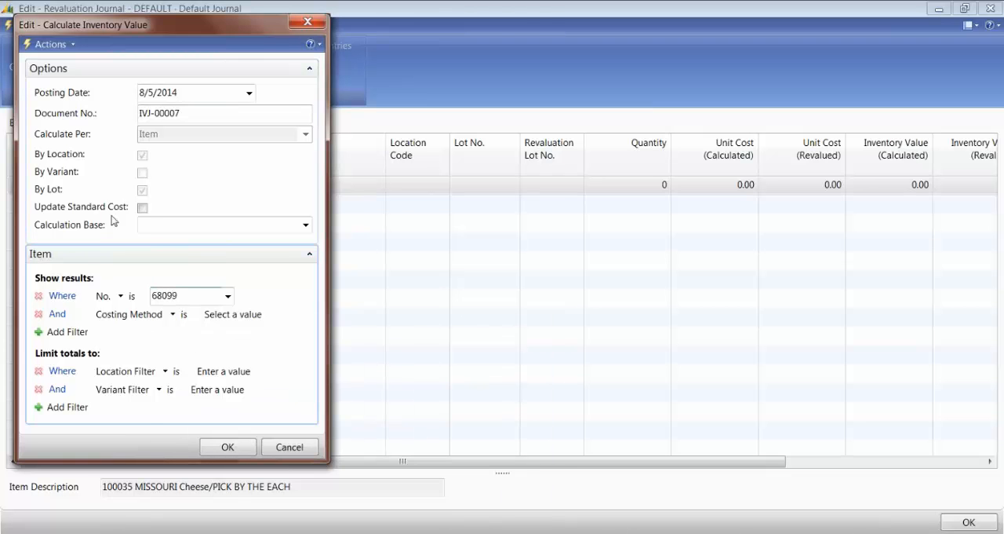
pyautogui.click(227, 449)
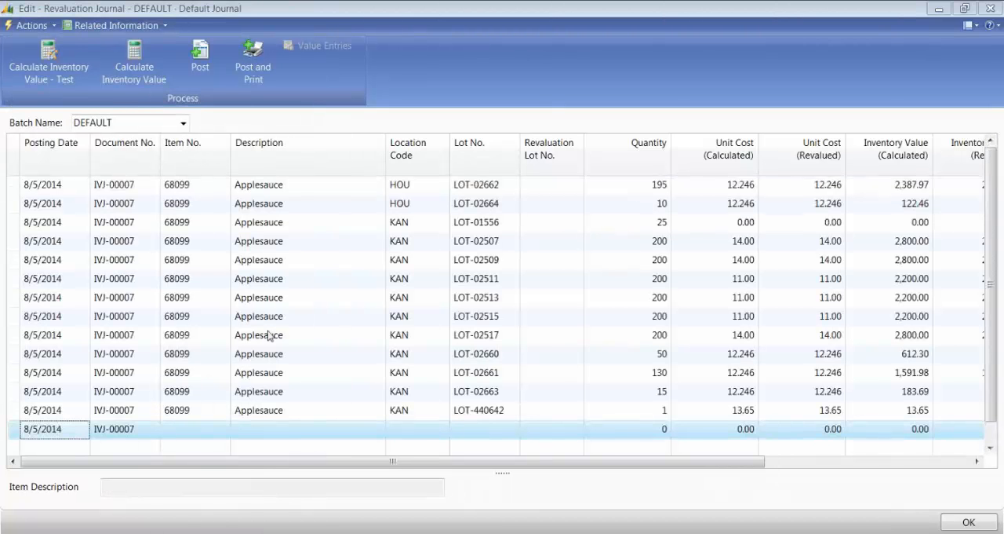
# Step: Examine the Applesauce revaluation journal lines by location and lot, including their calculated and revalued unit costs
pyautogui.click(301, 185)
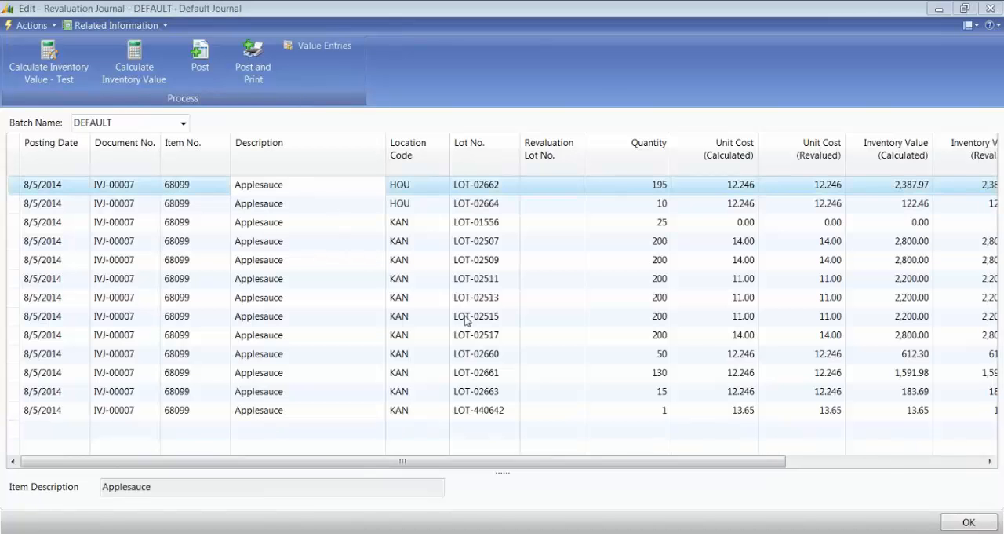
pyautogui.press('Down')
pyautogui.press('Down')
pyautogui.press('Down')
pyautogui.press('Down')
pyautogui.press('Down')
pyautogui.press('Down')
pyautogui.press('Down')
pyautogui.press('Down')
pyautogui.press('Down')
pyautogui.press('Down')
pyautogui.press('Down')
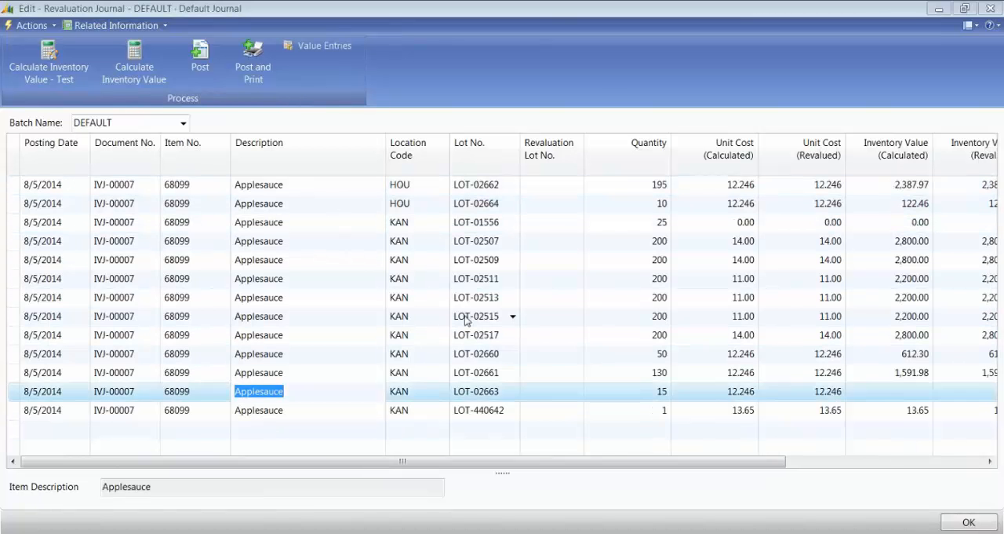
pyautogui.press('Up')
pyautogui.press('Up')
pyautogui.press('Up')
pyautogui.press('Up')
pyautogui.press('Up')
pyautogui.press('Up')
pyautogui.press('Up')
pyautogui.press('Up')
pyautogui.press('Up')
pyautogui.press('Up')
pyautogui.press('Up')
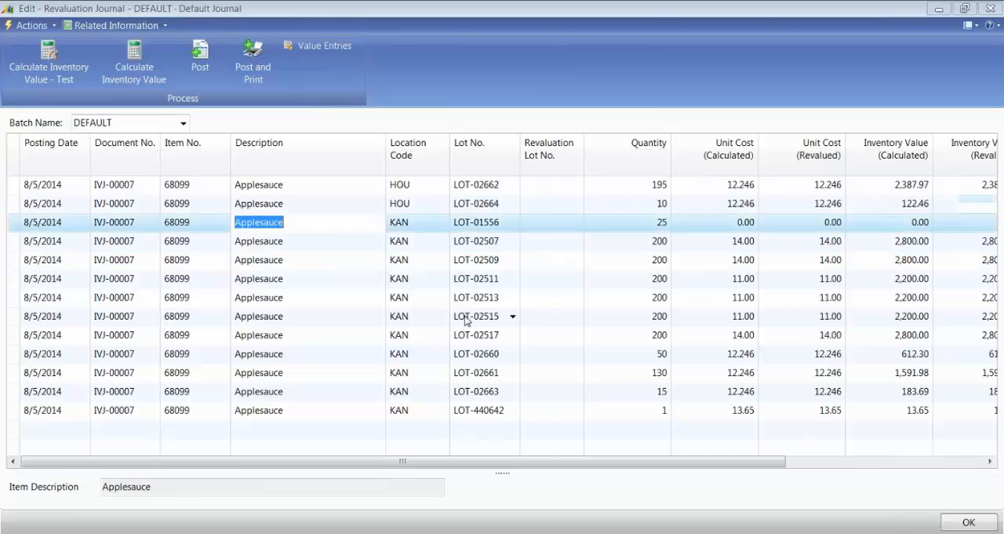
pyautogui.press('Tab')
# Step: Set the revalued unit cost to 15.00 on every Applesauce line of the revaluation journal
pyautogui.press('Tab')
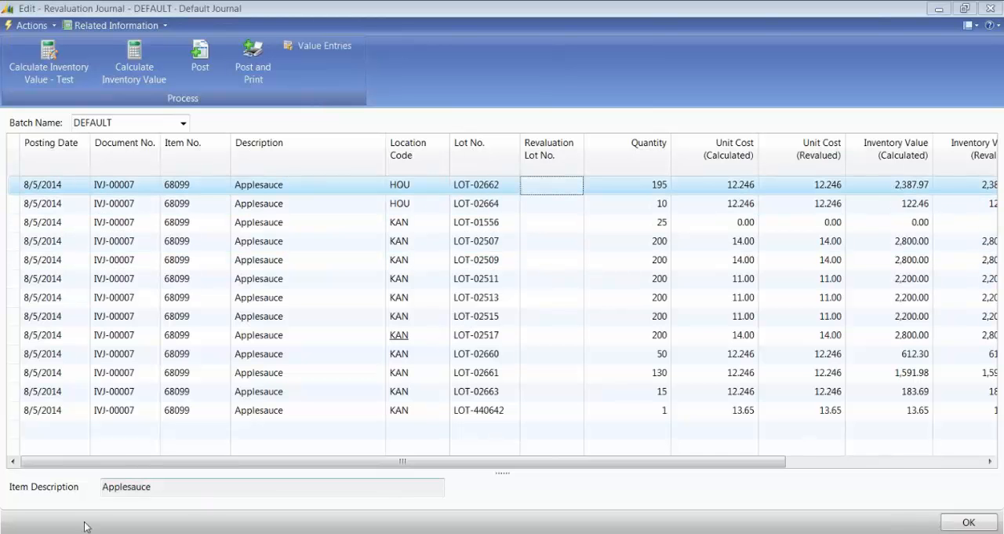
pyautogui.press('Tab')
pyautogui.press('Tab')
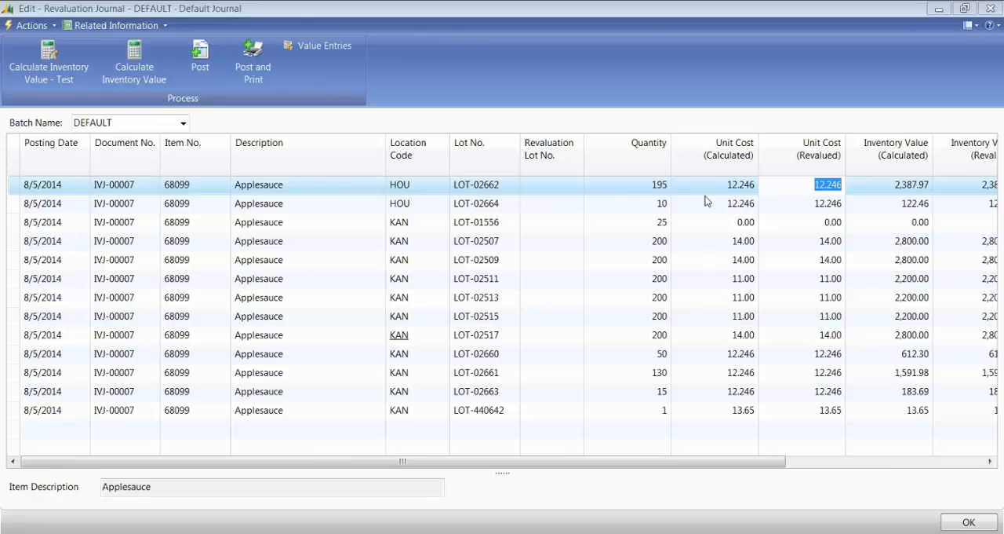
pyautogui.press('Tab')
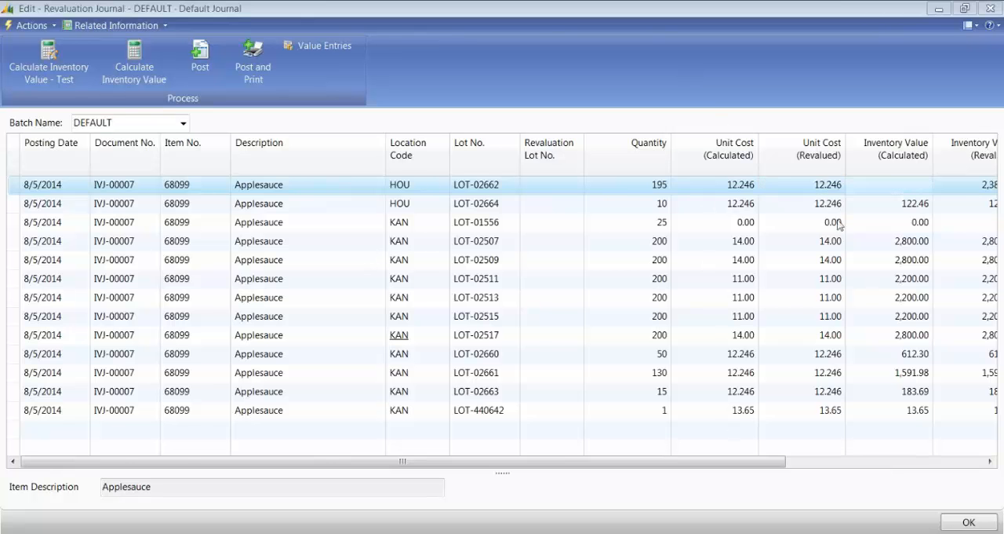
pyautogui.press('Tab')
pyautogui.hotkey('shift', 'Tab')
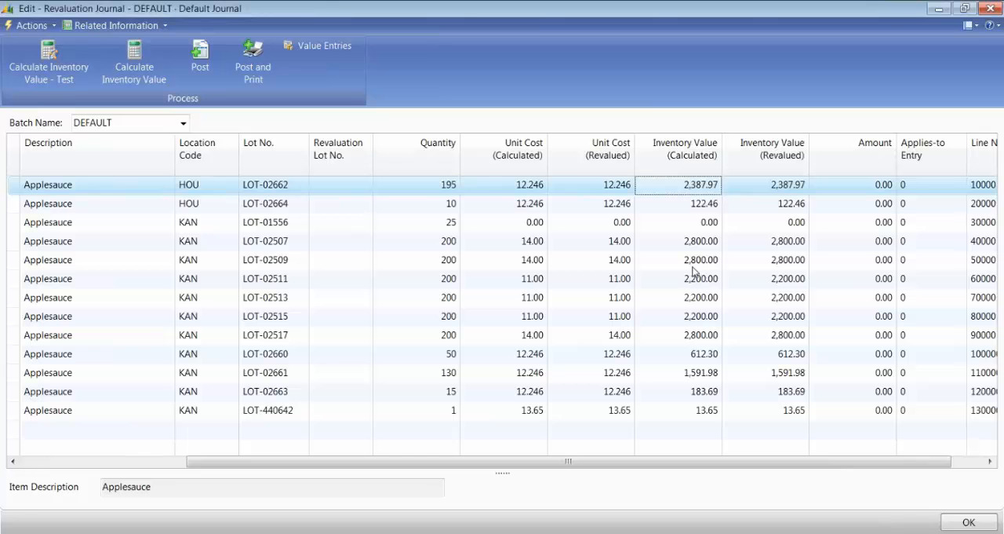
pyautogui.hotkey('shift', 'Tab')
pyautogui.click(512, 191)
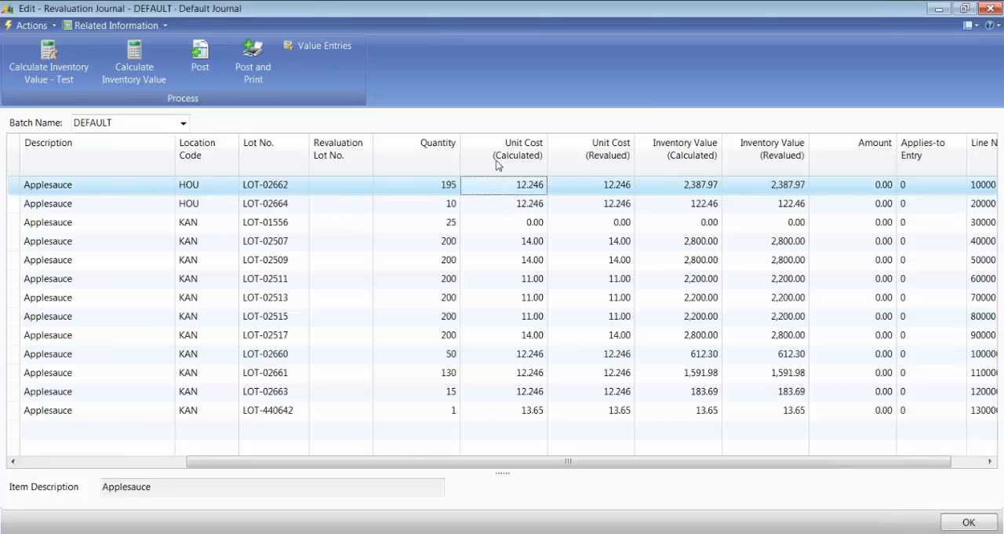
pyautogui.press('Tab')
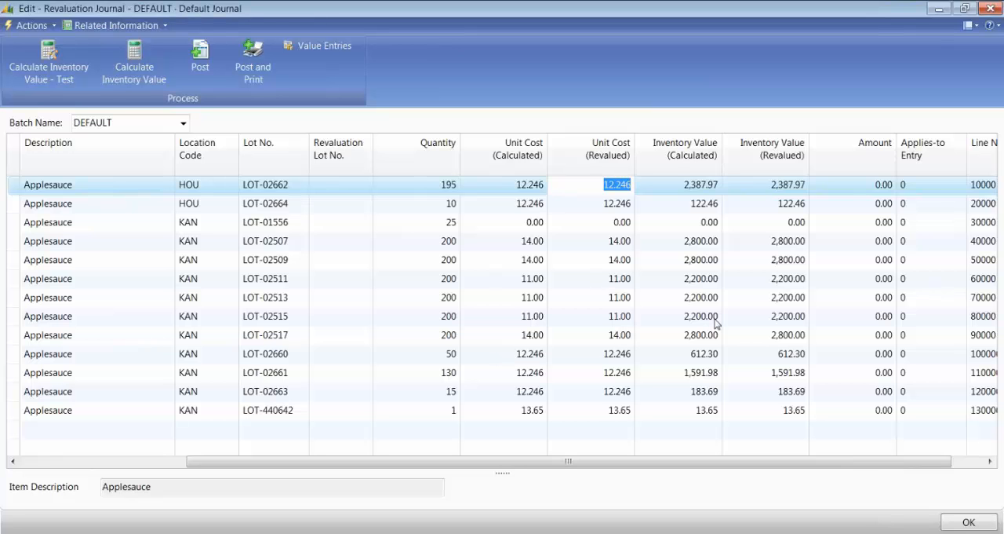
pyautogui.write('1')
pyautogui.press('Down')
pyautogui.press('F8')
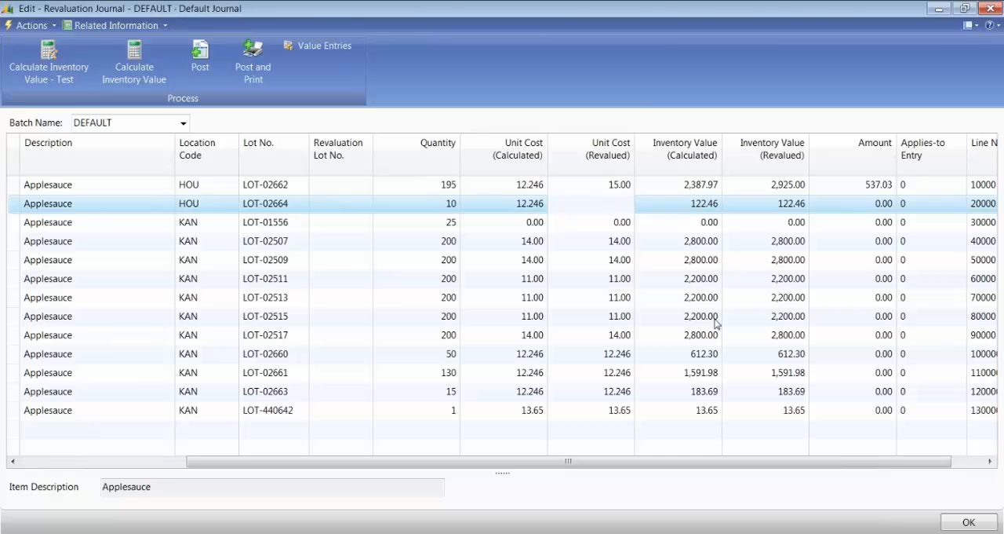
pyautogui.press('Down')
pyautogui.press('F8')
pyautogui.press('Down')
pyautogui.press('F8')
pyautogui.press('Down')
pyautogui.press('F8')
pyautogui.press('Down')
pyautogui.press('F8')
pyautogui.press('Down')
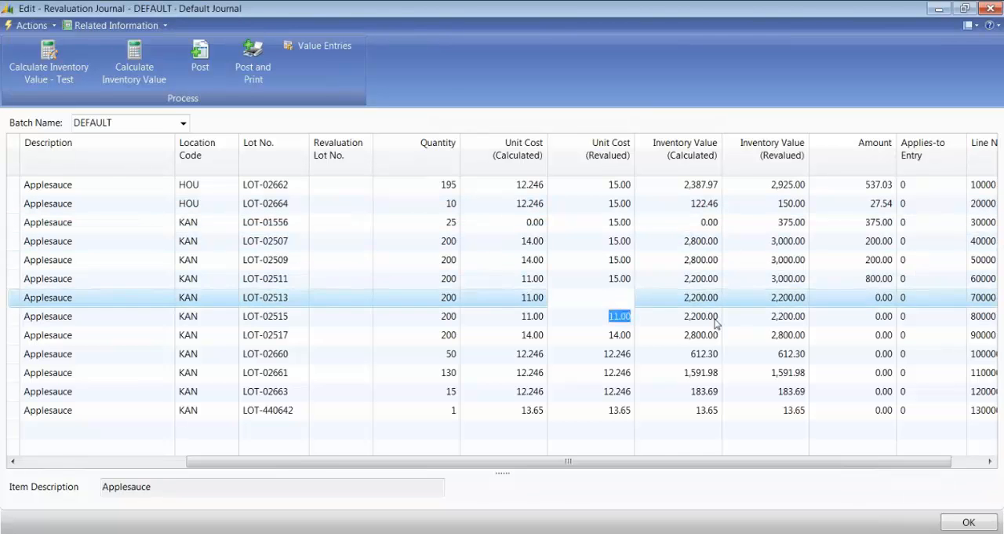
pyautogui.press('F8')
pyautogui.press('Down')
pyautogui.press('F8')
pyautogui.press('Down')
pyautogui.press('F8')
pyautogui.press('Down')
pyautogui.press('F8')
pyautogui.press('Down')
pyautogui.press('F8')
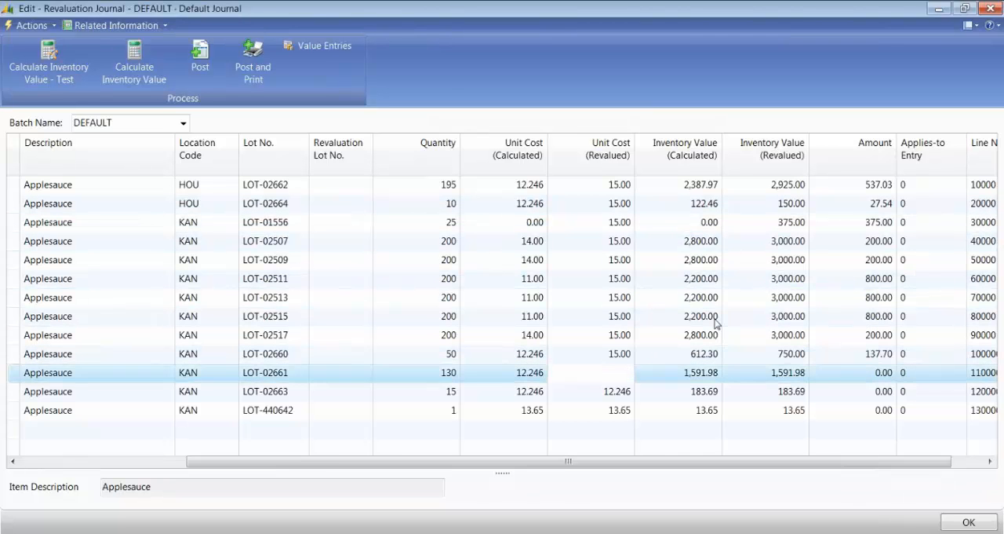
pyautogui.press('Down')
pyautogui.press('F8')
pyautogui.press('Down')
pyautogui.press('F8')
# Step: Set the revalued unit cost to 25.00 on all Applesauce journal lines, from LOT-02662 through LOT-440642
pyautogui.press('Up')
pyautogui.press('Up')
pyautogui.press('Up')
pyautogui.press('Up')
pyautogui.press('Up')
pyautogui.press('Up')
pyautogui.press('Up')
pyautogui.press('Up')
pyautogui.press('Up')
pyautogui.press('Up')
pyautogui.press('Up')
pyautogui.press('Up')
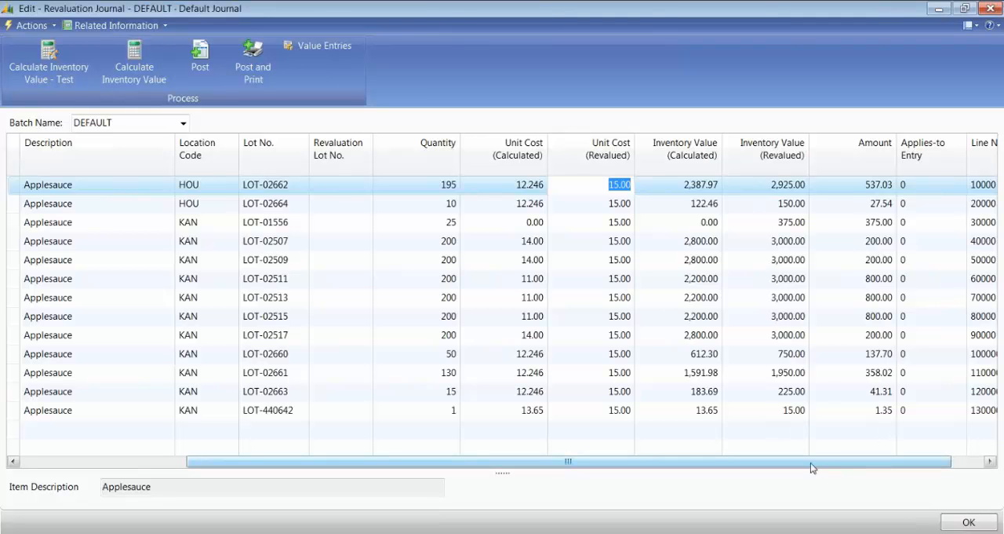
pyautogui.moveTo(816, 464); pyautogui.dragTo(550, 455)
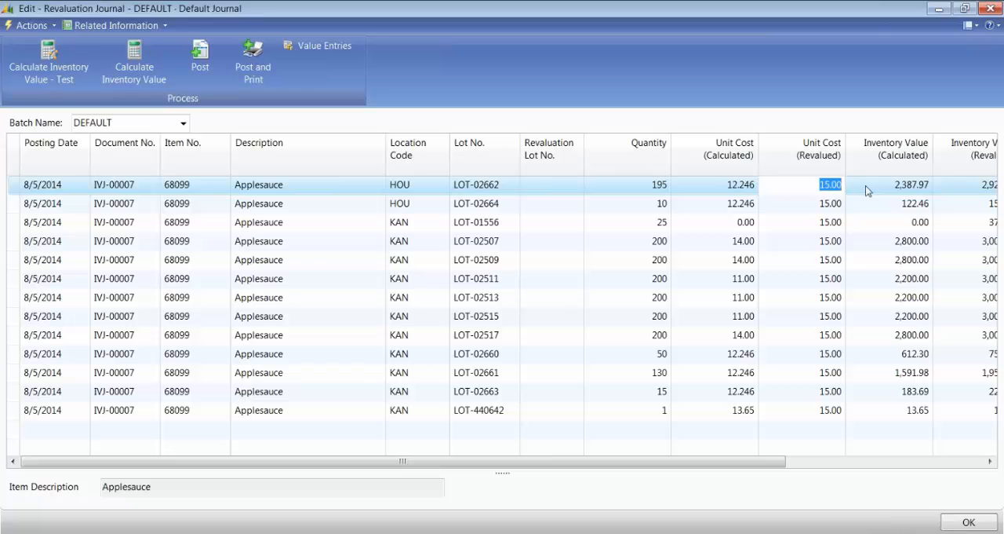
pyautogui.write('25')
pyautogui.press('Down')
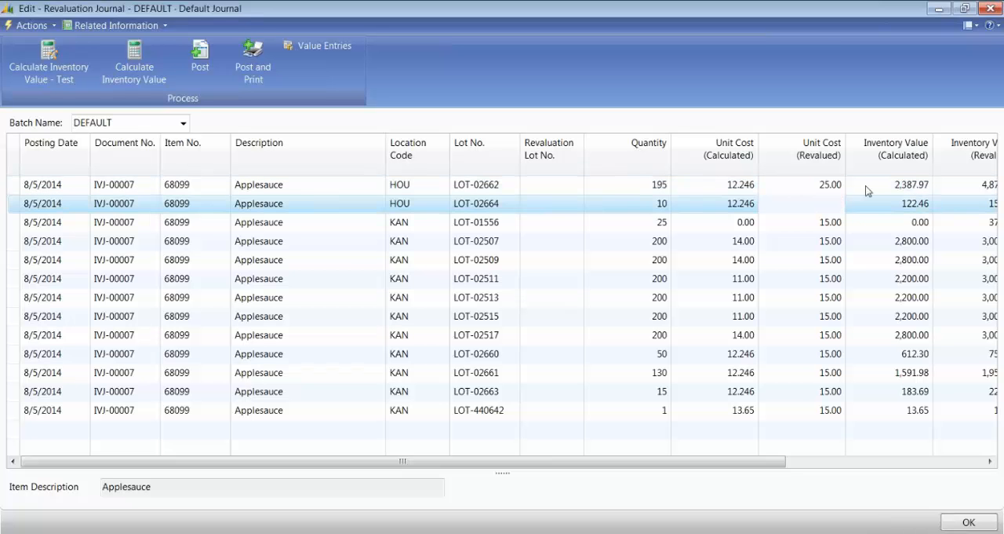
pyautogui.press('F8')
pyautogui.press('Down')
pyautogui.press('F8')
pyautogui.press('Down')
pyautogui.press('F8')
pyautogui.press('Down')
pyautogui.press('F8')
pyautogui.press('Down')
pyautogui.press('F8')
pyautogui.press('Down')
pyautogui.press('F8')
pyautogui.press('Down')
pyautogui.press('F8')
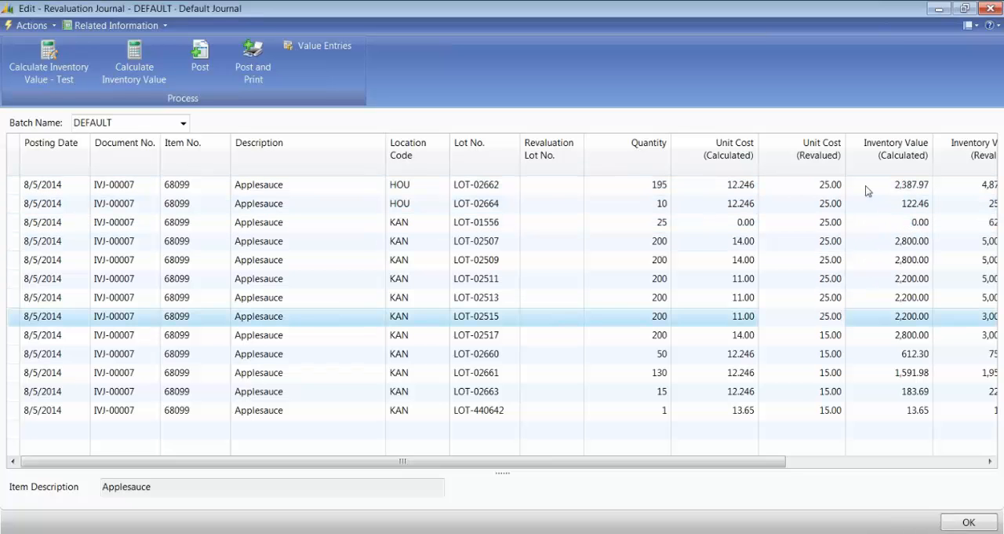
pyautogui.press('Down')
pyautogui.press('F8')
pyautogui.press('Down')
pyautogui.press('F8')
pyautogui.press('Down')
pyautogui.press('F8')
pyautogui.press('Down')
pyautogui.press('F8')
pyautogui.press('Down')
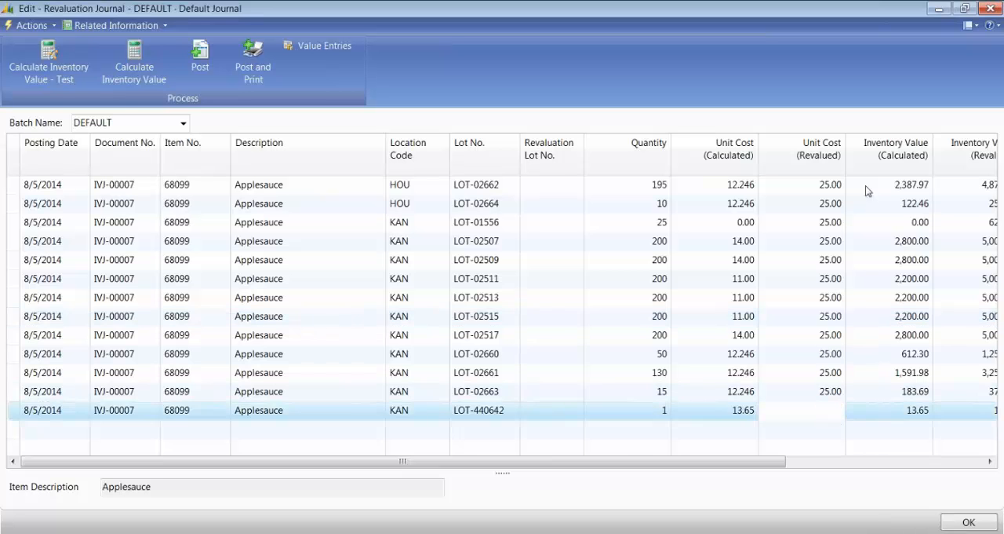
pyautogui.press('F8')
pyautogui.press('Up')
pyautogui.press('Up')
pyautogui.press('Up')
pyautogui.press('Up')
pyautogui.press('Up')
pyautogui.press('Up')
pyautogui.press('Up')
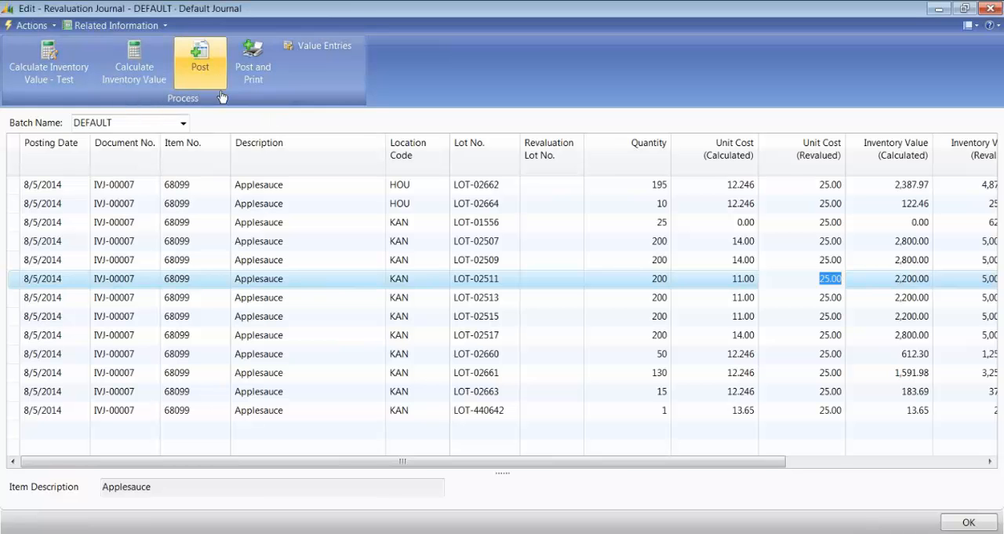
# Step: Post the Applesauce revaluation journal lines and acknowledge the posting
pyautogui.click(200, 59)
pyautogui.click(505, 290)
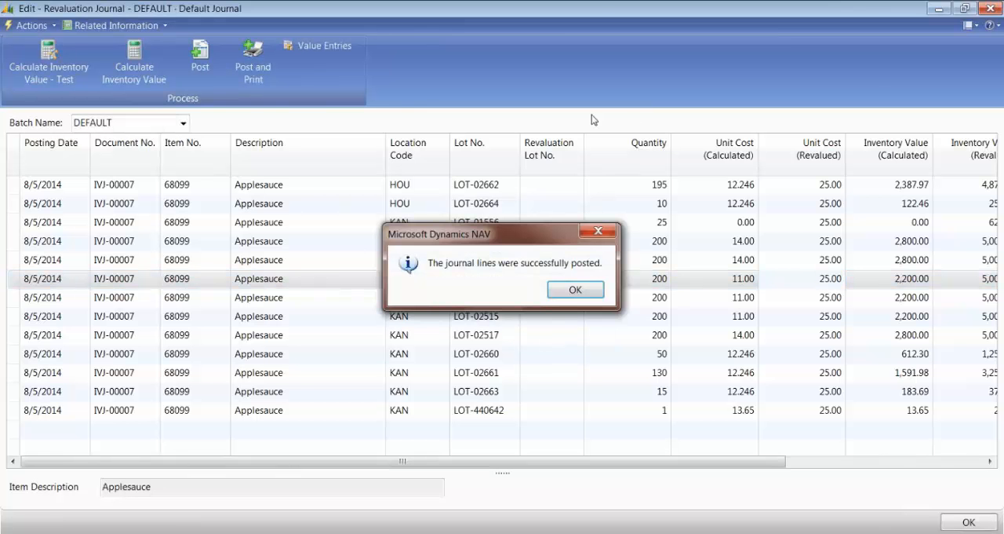
pyautogui.click(573, 291)
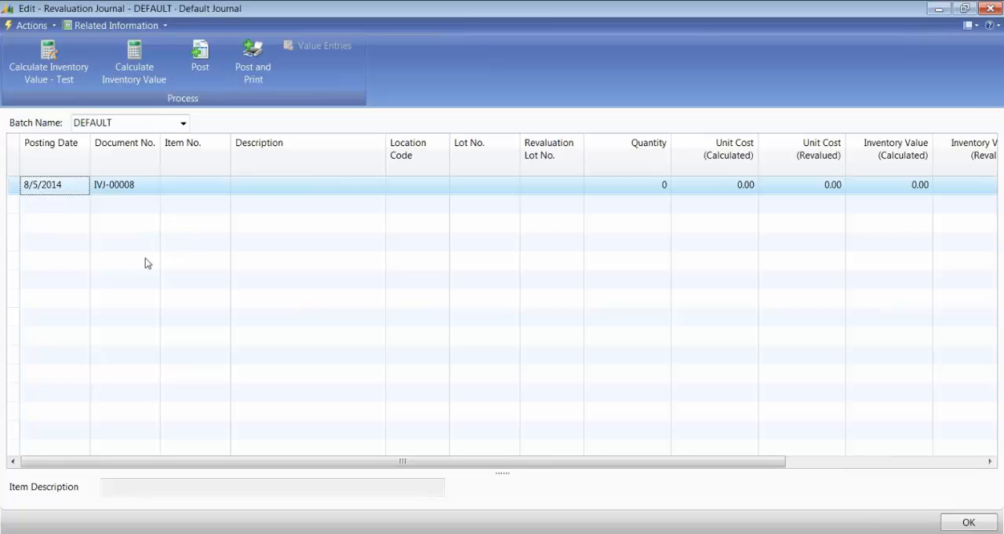
# Step: Search for the G/L Registers in the Purchase history, open them and start an advanced filter on the list
pyautogui.write('G')
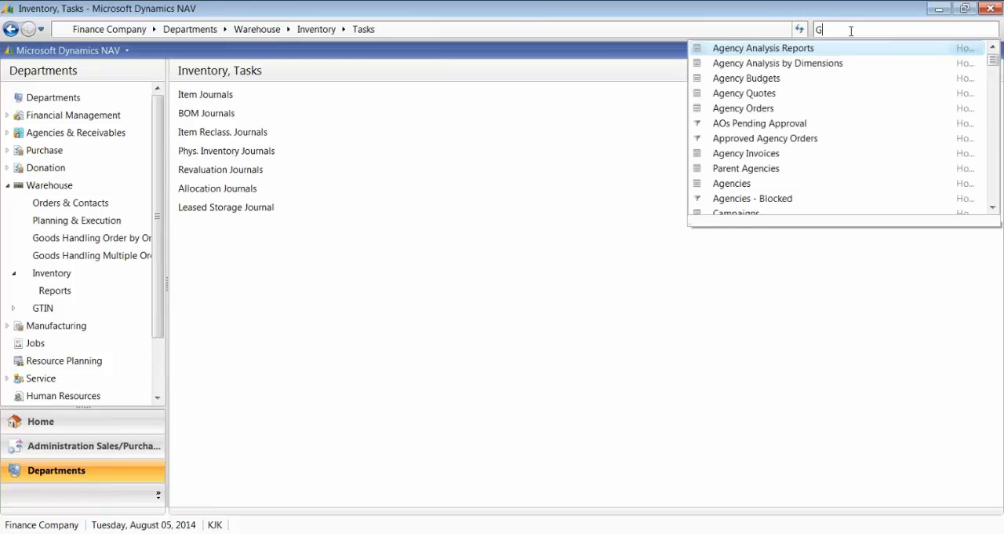
pyautogui.write('/L Regi')
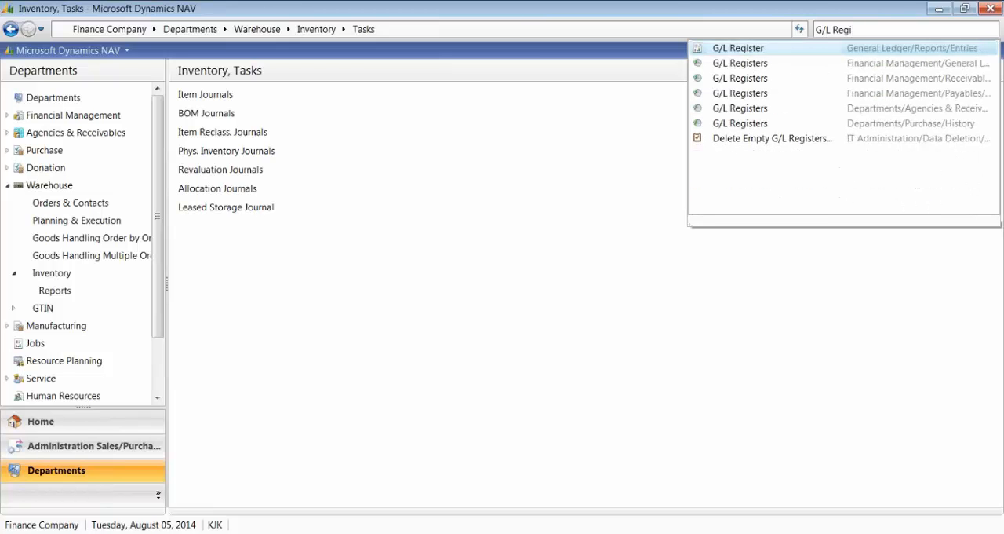
pyautogui.click(738, 126)
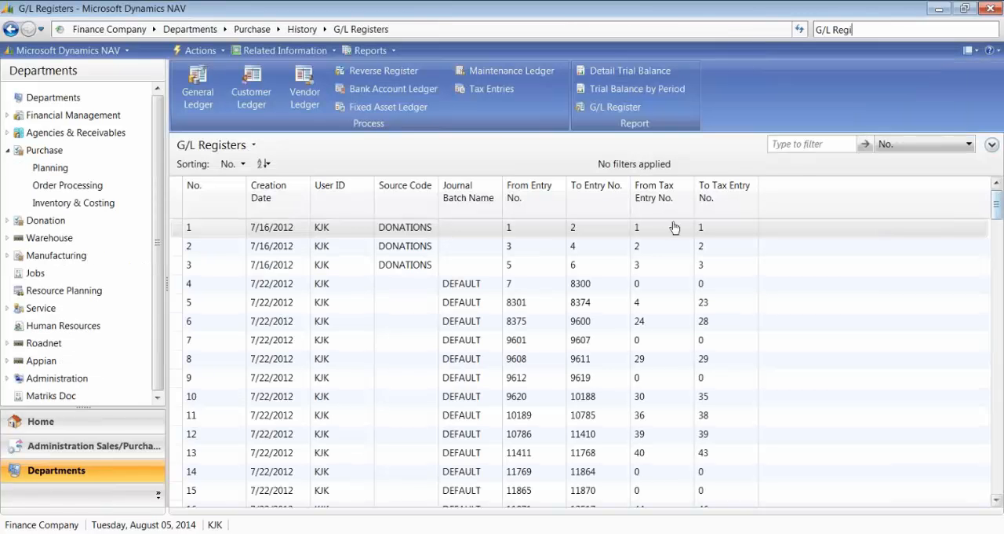
pyautogui.click(253, 145)
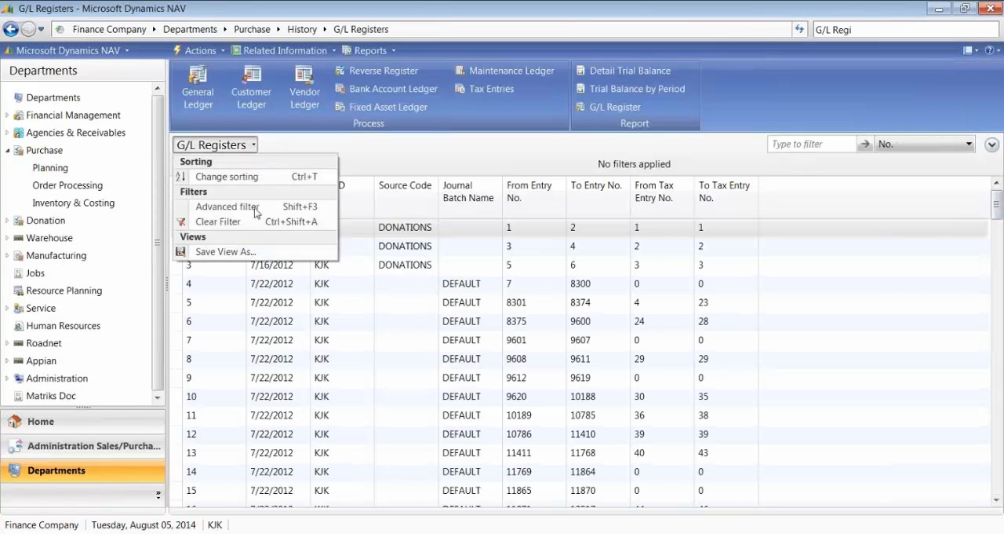
pyautogui.click(188, 205)
pyautogui.click(303, 208)
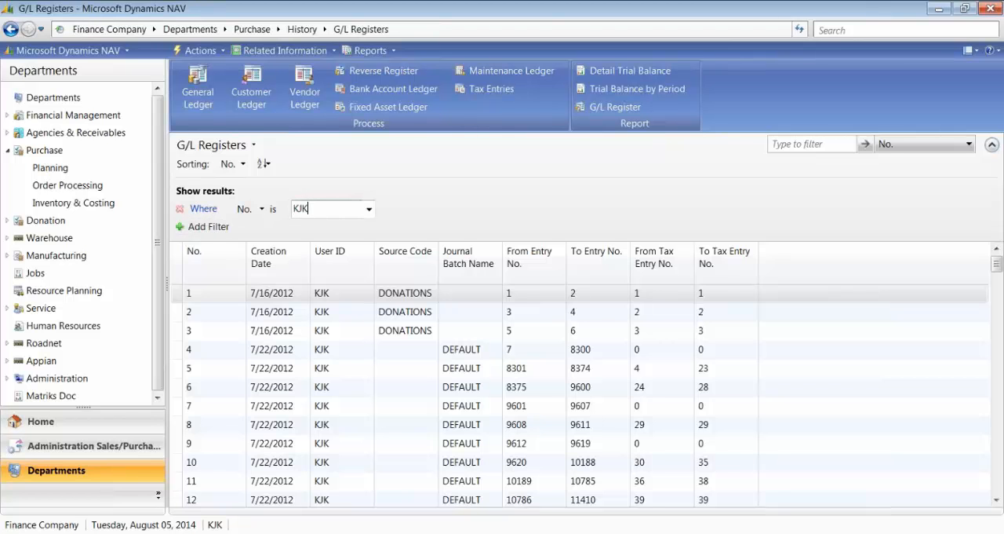
pyautogui.write('KJK')
pyautogui.press('Return')
pyautogui.press('BackSpace')
pyautogui.press('BackSpace')
pyautogui.press('BackSpace')
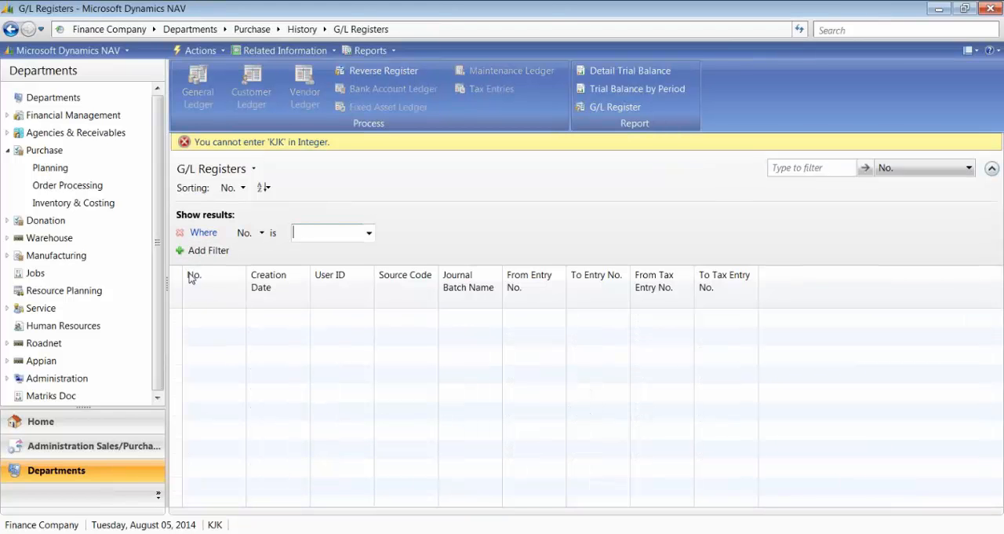
# Step: Add a filter that limits the G/L Registers to Creation Date 08/05/14
pyautogui.click(197, 253)
pyautogui.click(216, 255)
pyautogui.click(227, 232)
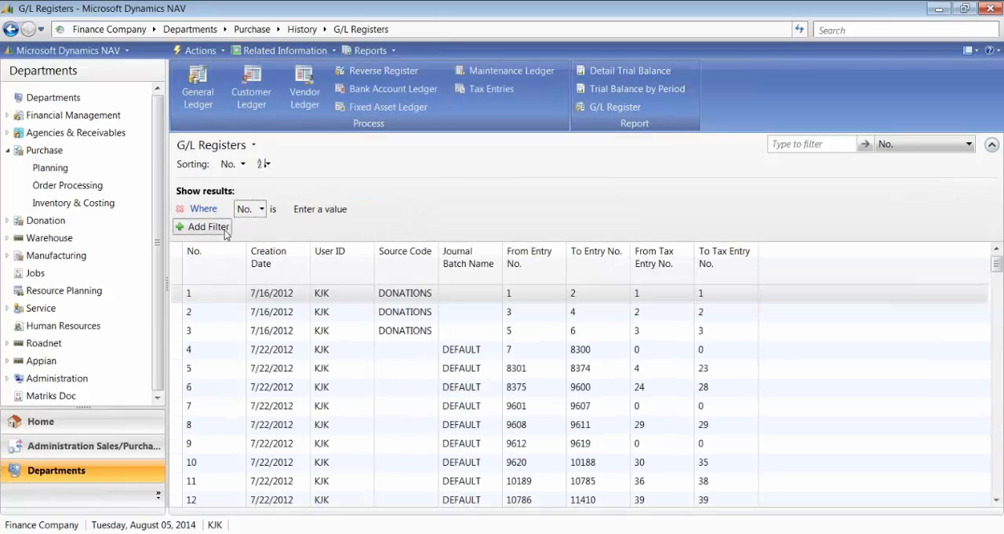
pyautogui.write('t')
pyautogui.press('Return')
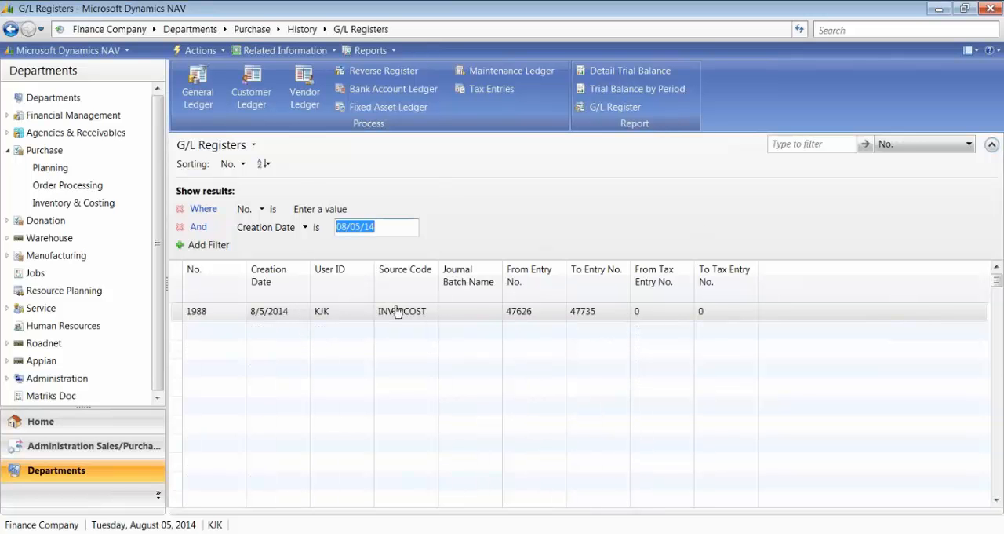
# Step: Examine the revaluation entries in the general ledger for the INVTPCOST register from start to end, and close them
pyautogui.click(276, 314)
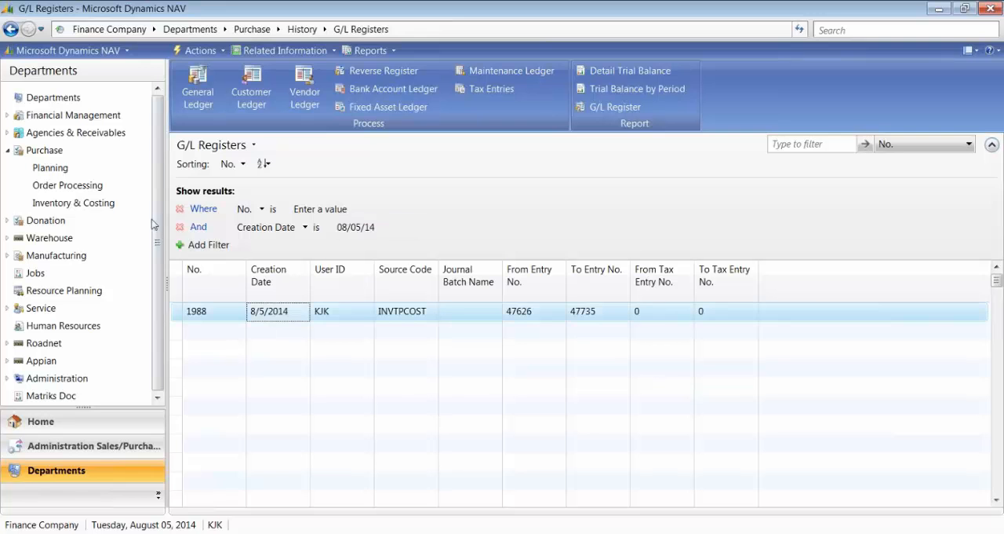
pyautogui.click(197, 86)
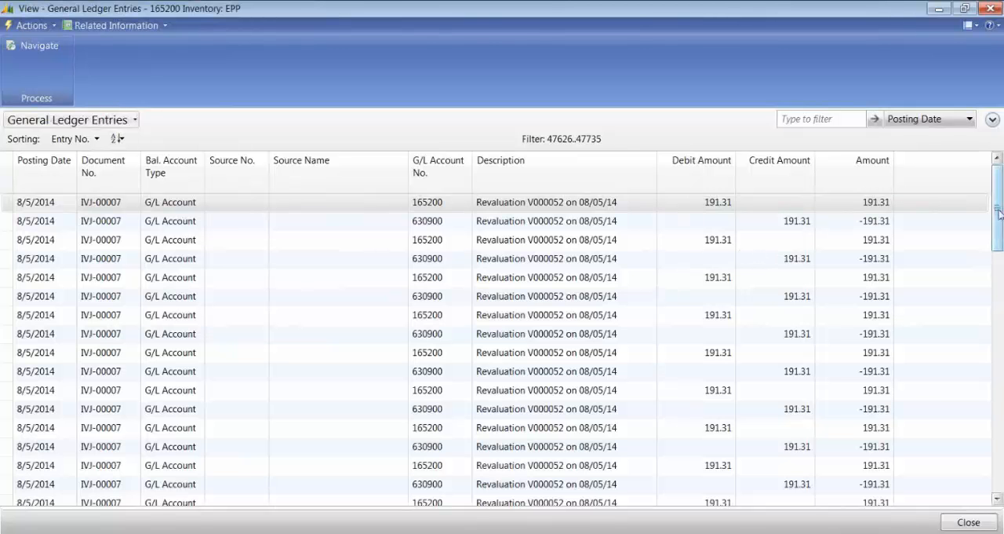
pyautogui.moveTo(999, 216); pyautogui.dragTo(996, 505)
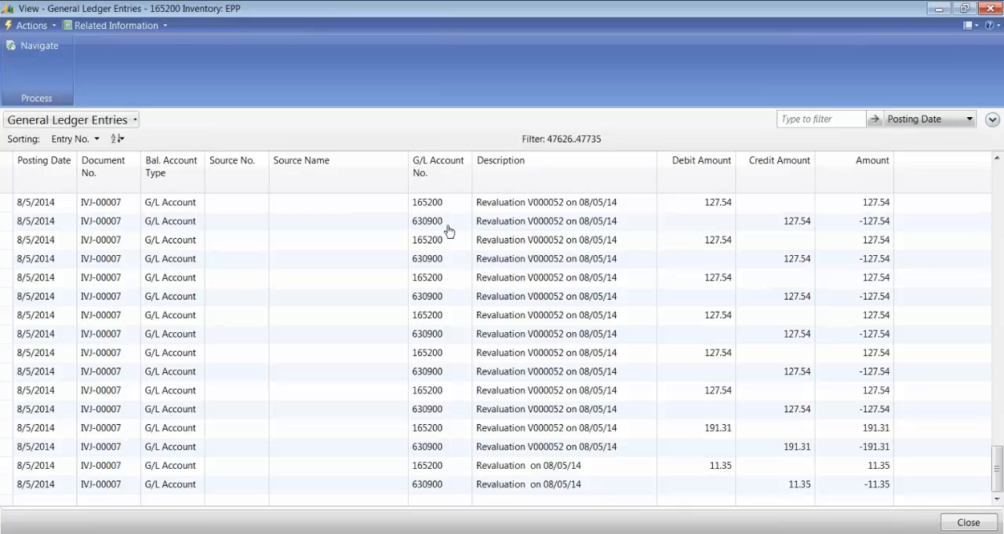
pyautogui.moveTo(1000, 468); pyautogui.dragTo(991, 169)
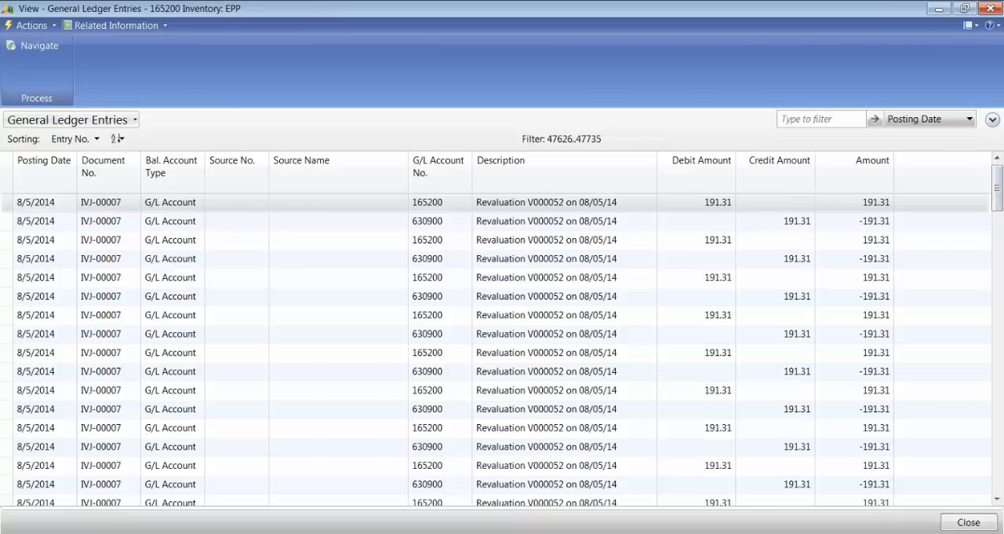
pyautogui.press('Escape')
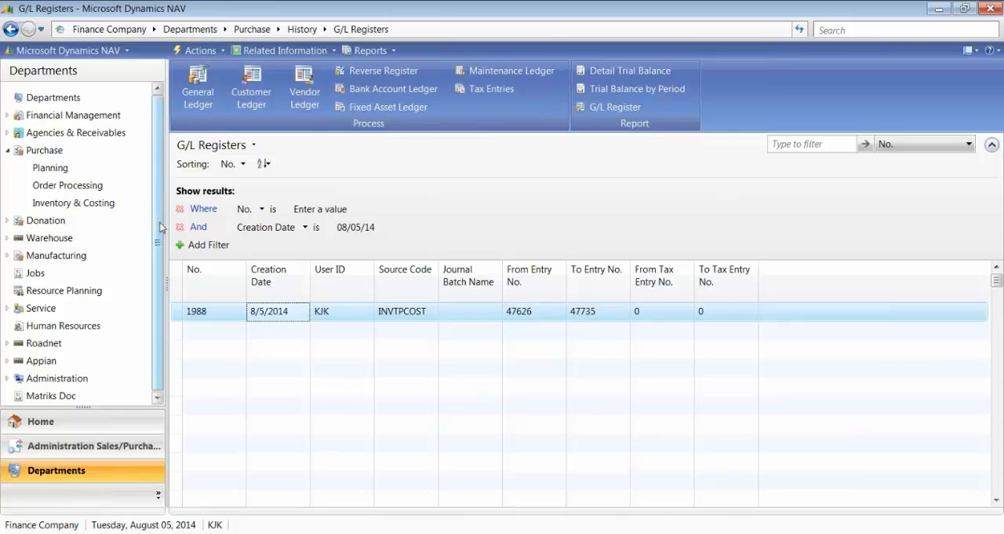
# Step: Filter the Purchase Planning Items list to number 68099 and open its item card with General collapsed to show Distribution
pyautogui.click(51, 168)
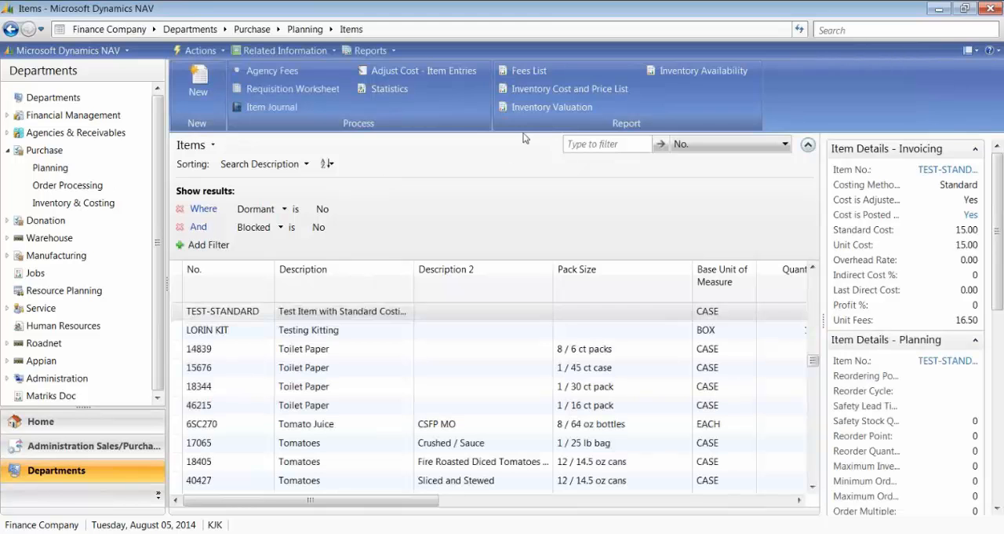
pyautogui.click(575, 142)
pyautogui.write('68099')
pyautogui.press('Return')
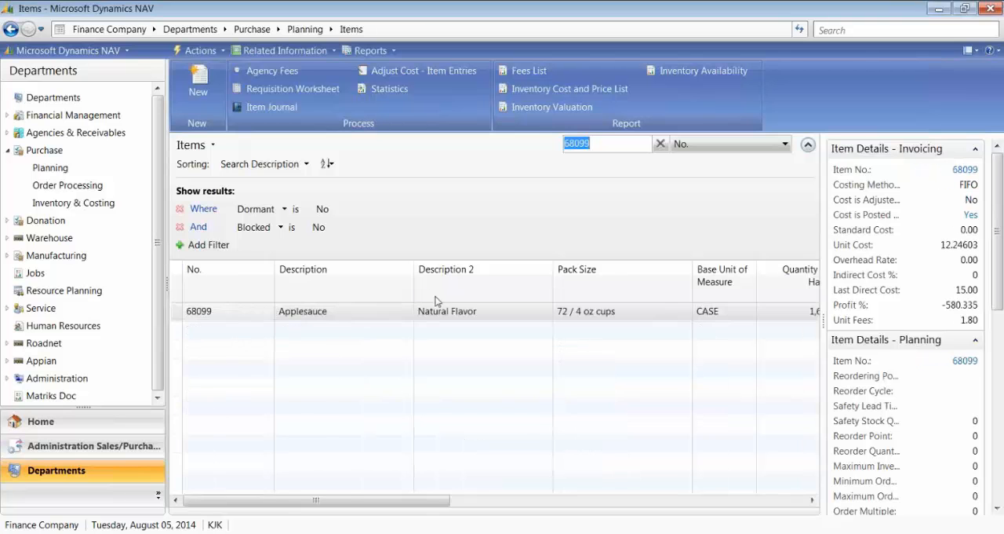
pyautogui.click(221, 312)
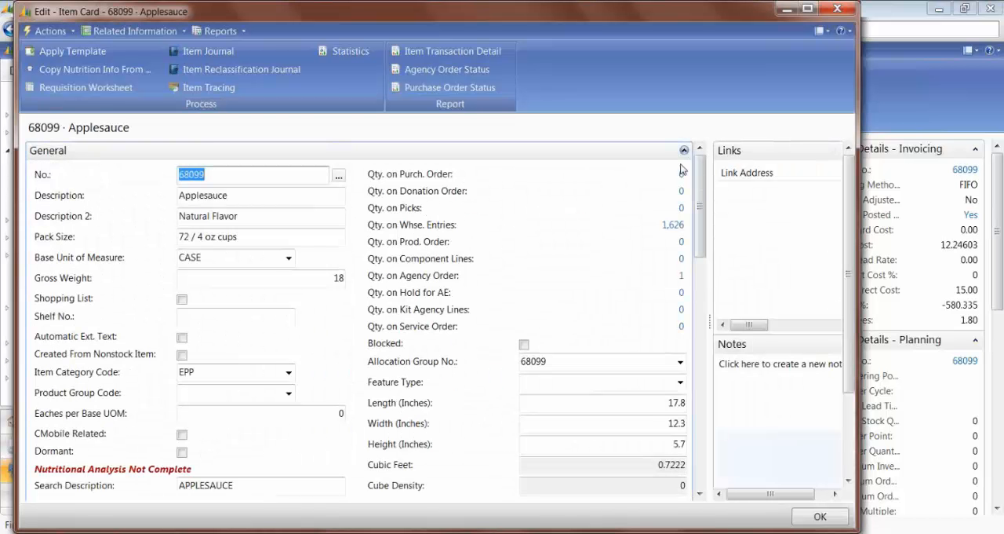
pyautogui.click(685, 151)
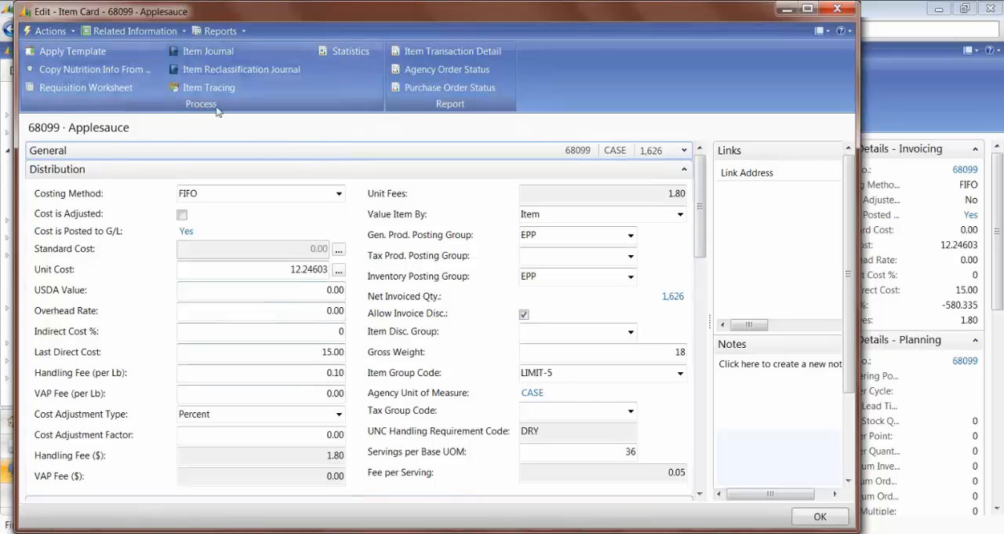
# Step: Open the value entries of item 68099 and filter them to Posting Date 08/05/14
pyautogui.click(168, 33)
pyautogui.moveTo(125, 47)
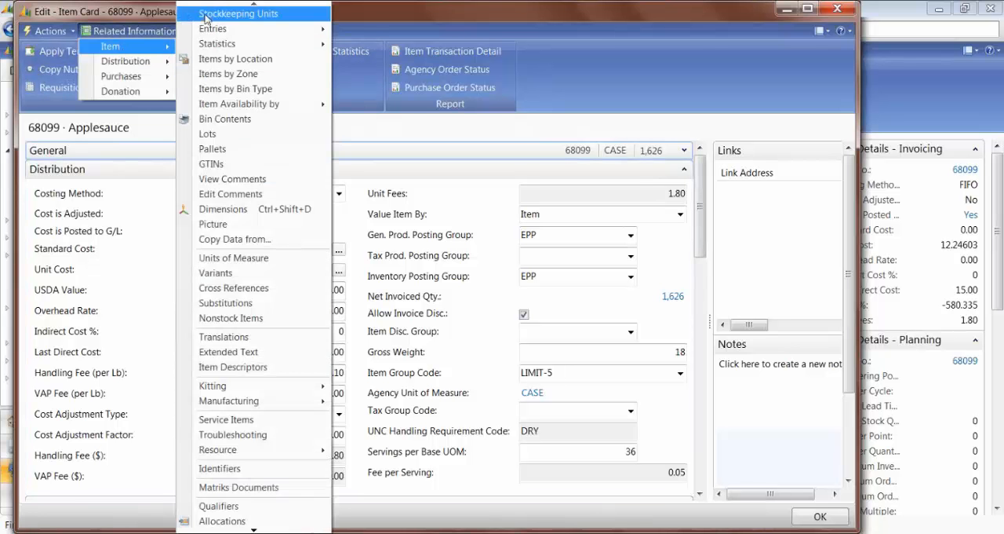
pyautogui.moveTo(214, 30)
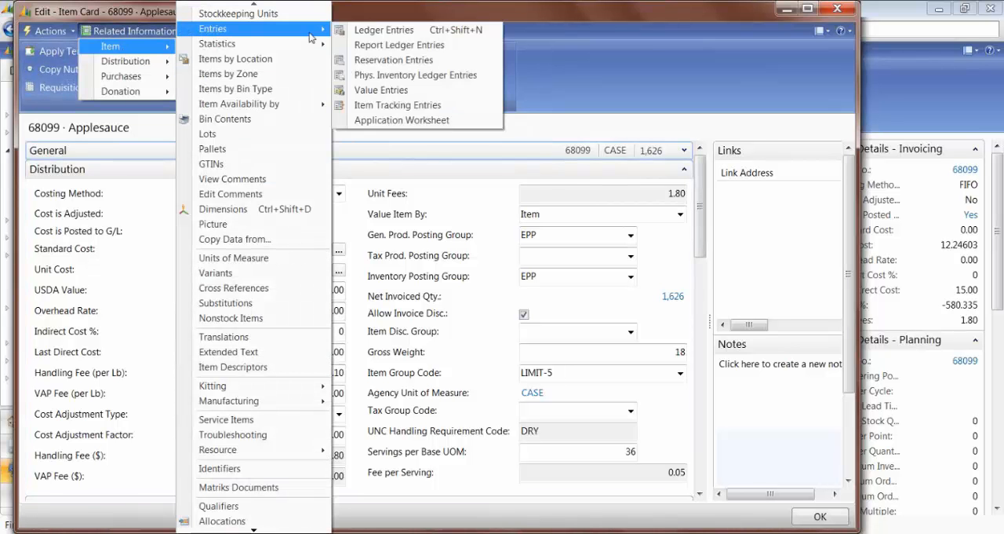
pyautogui.click(392, 92)
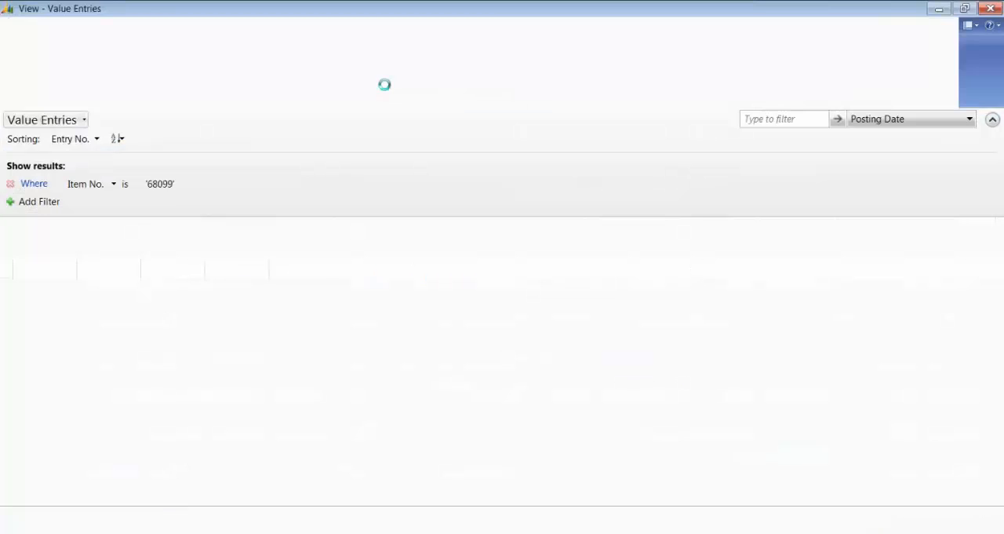
pyautogui.click(33, 202)
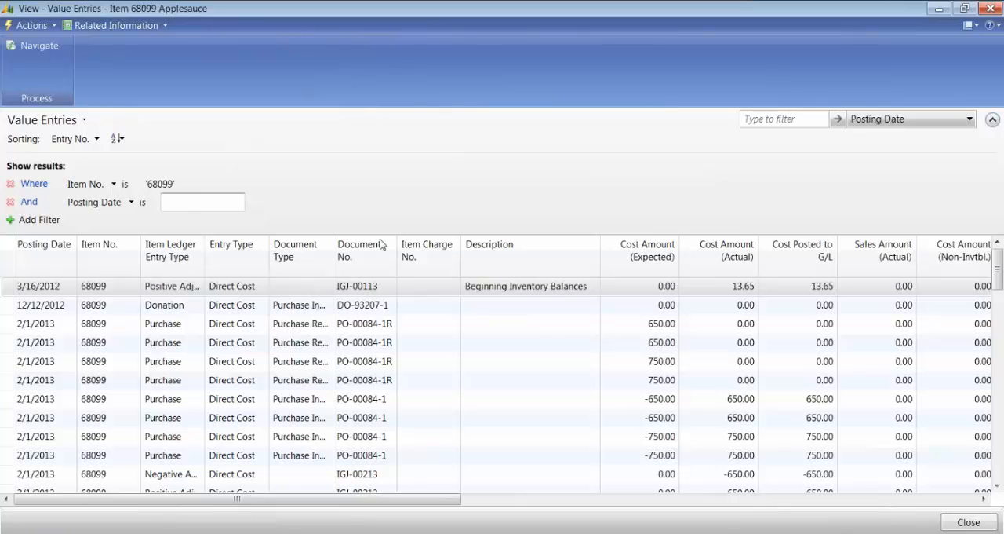
pyautogui.write('t')
pyautogui.press('Return')
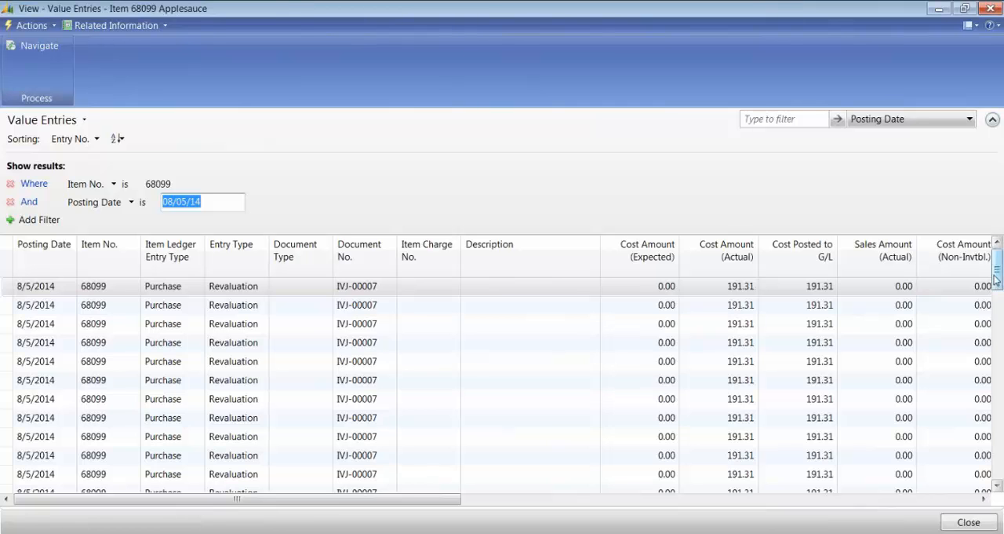
# Step: Examine the revaluation cost amounts in the filtered value entries, and close the entries and the item card
pyautogui.moveTo(996, 279); pyautogui.dragTo(981, 260)
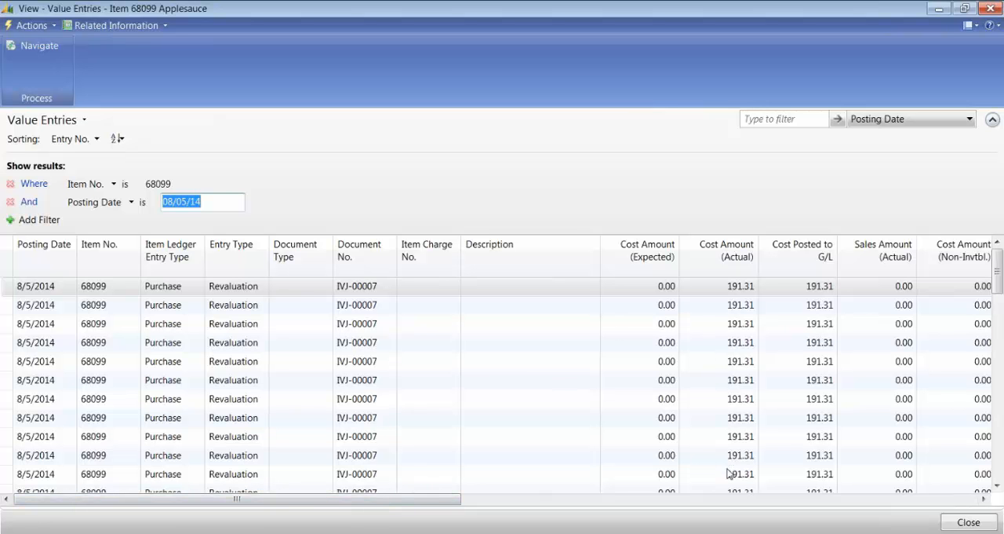
pyautogui.press('Escape')
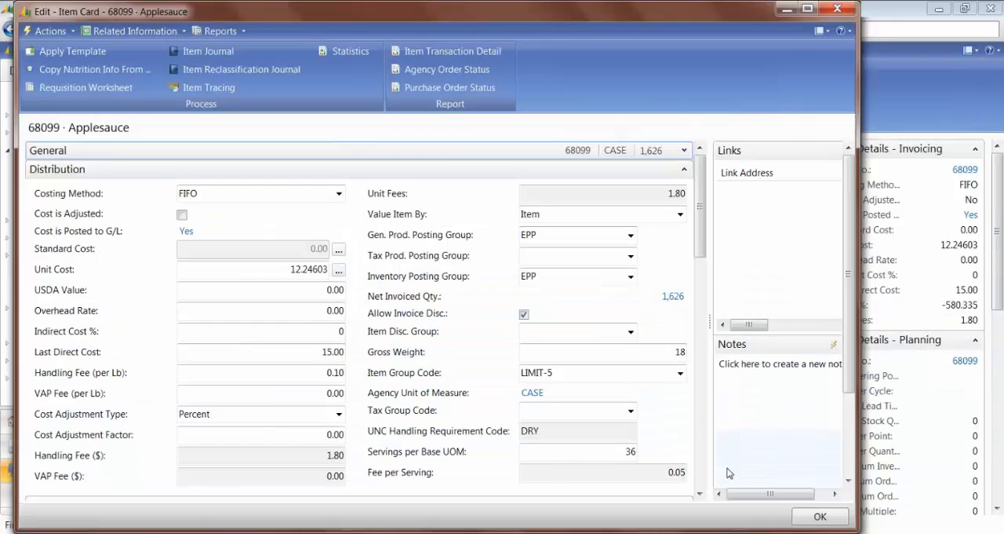
pyautogui.press('Escape')
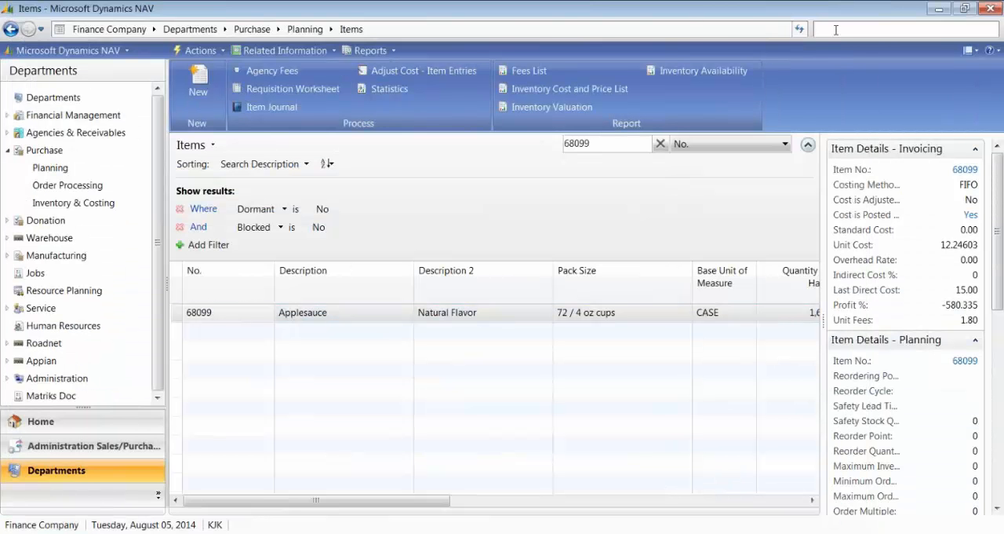
# Step: Search for Inventory Valuation and open the report listed under Purchase/Inventory & Costing/Reports
pyautogui.write('Iven')
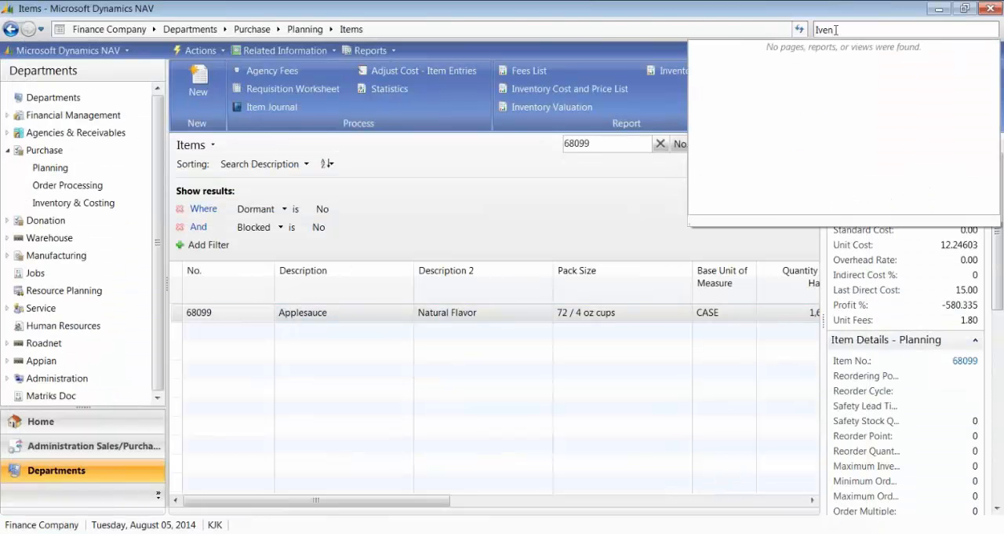
pyautogui.press('BackSpace')
pyautogui.press('BackSpace')
pyautogui.write('ne')
pyautogui.press('BackSpace')
pyautogui.press('BackSpace')
pyautogui.press('BackSpace')
pyautogui.write('nve')
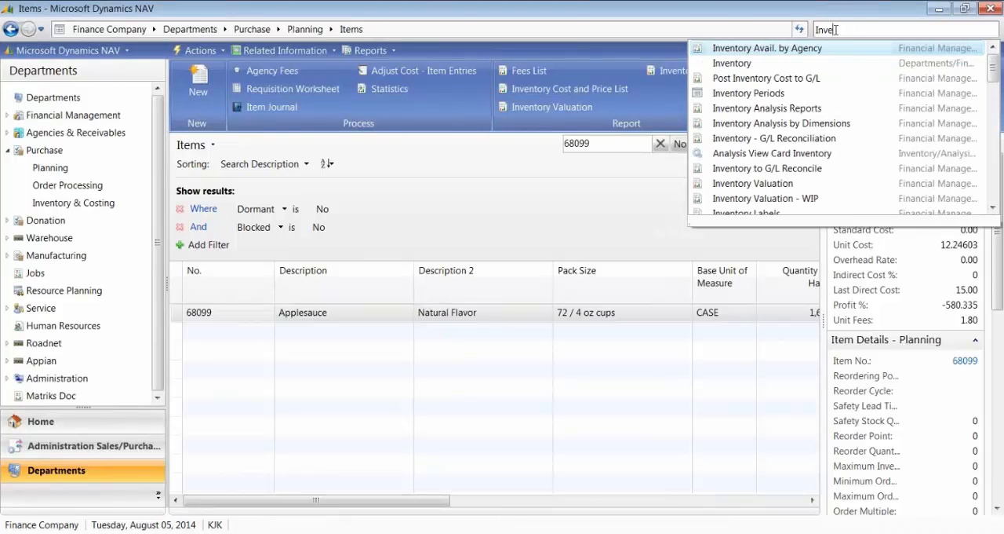
pyautogui.write('ntory Valuation')
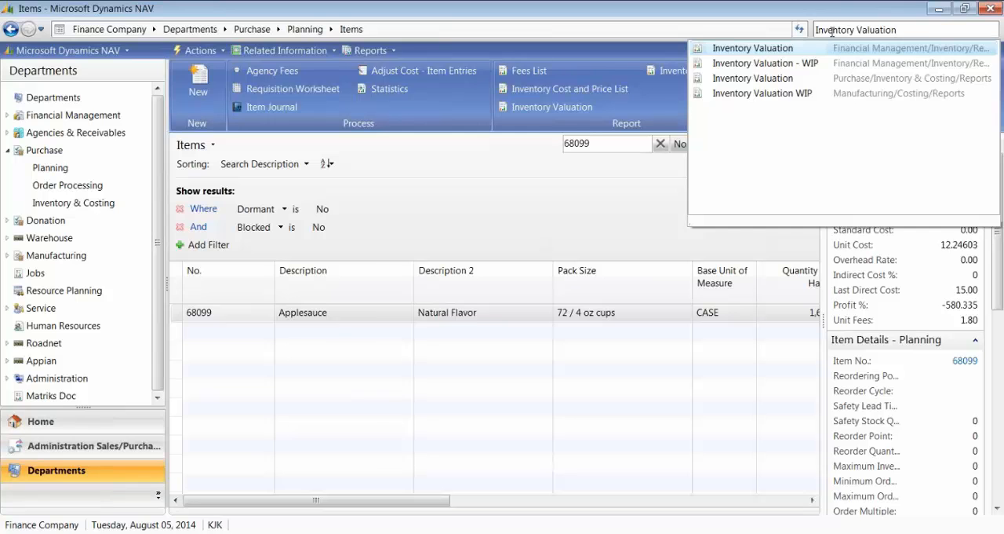
pyautogui.click(746, 78)
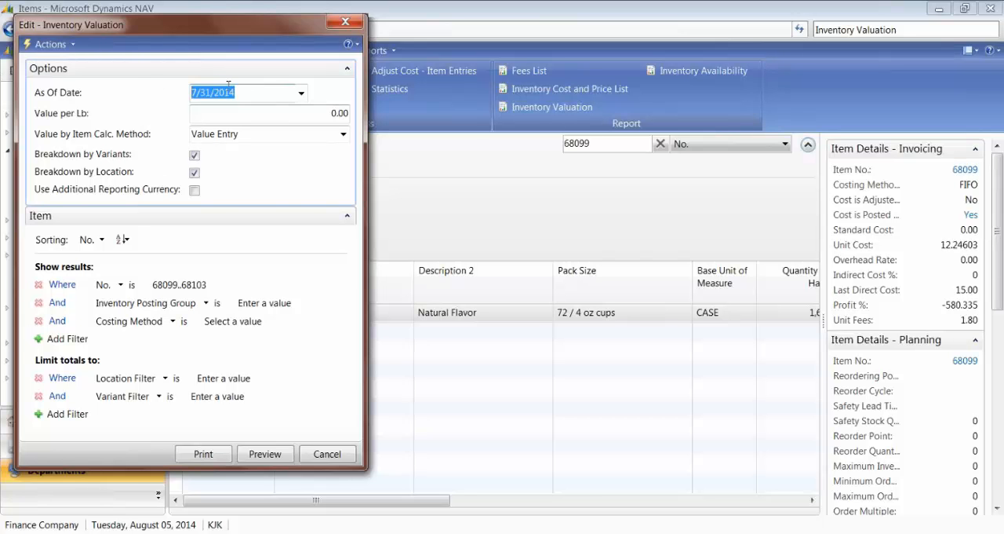
# Step: Preview the Inventory Valuation report as of 8/5/2014 for item No. 68099, and close the preview
pyautogui.write('t')
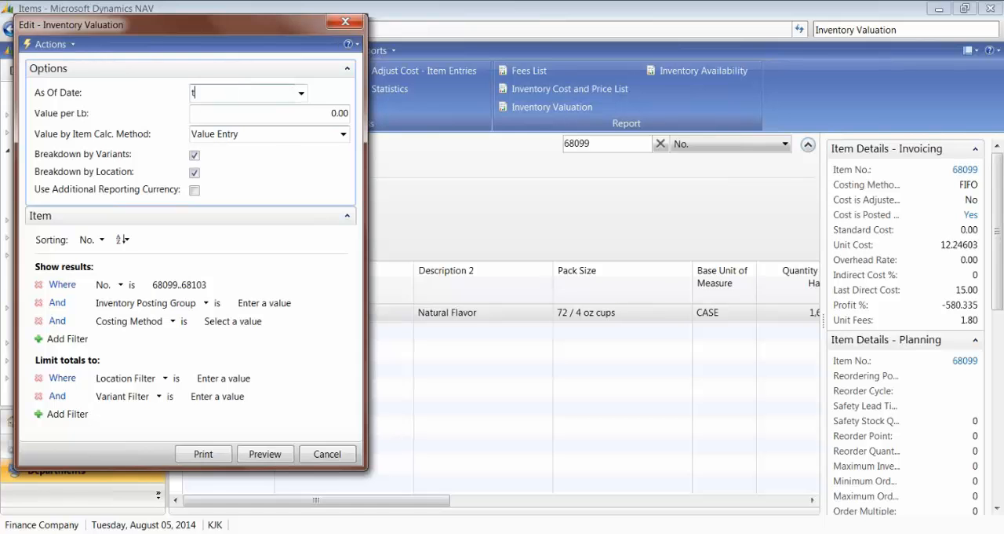
pyautogui.press('Tab')
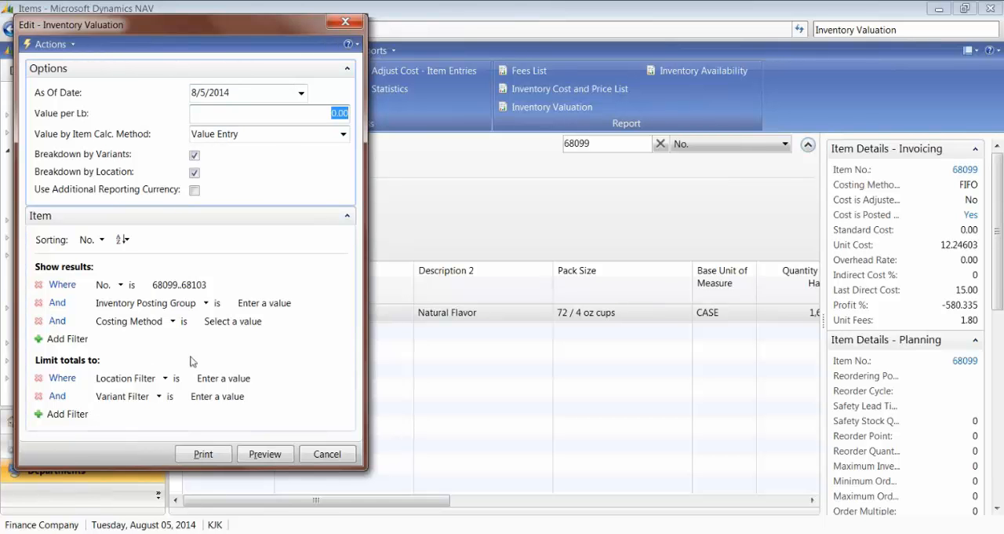
pyautogui.click(216, 287)
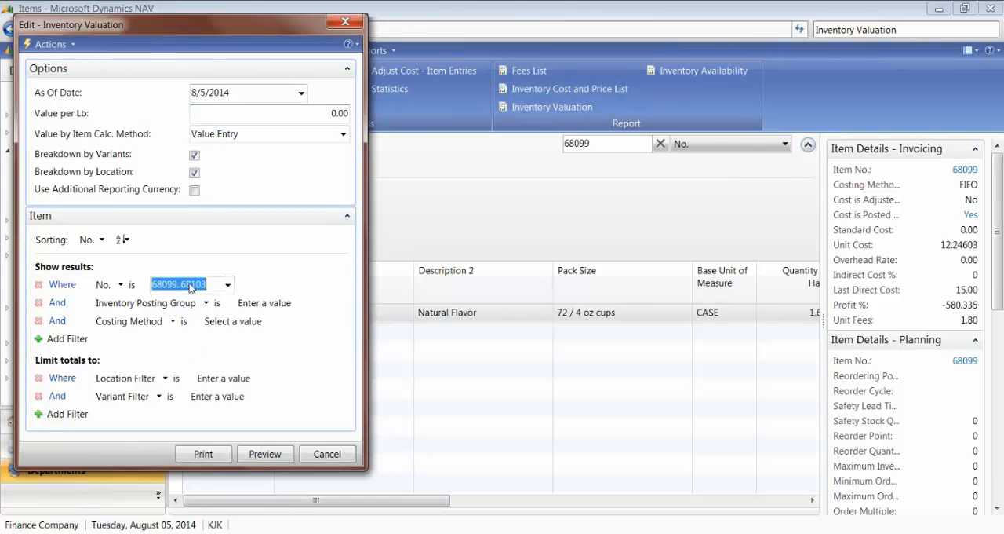
pyautogui.write('68099')
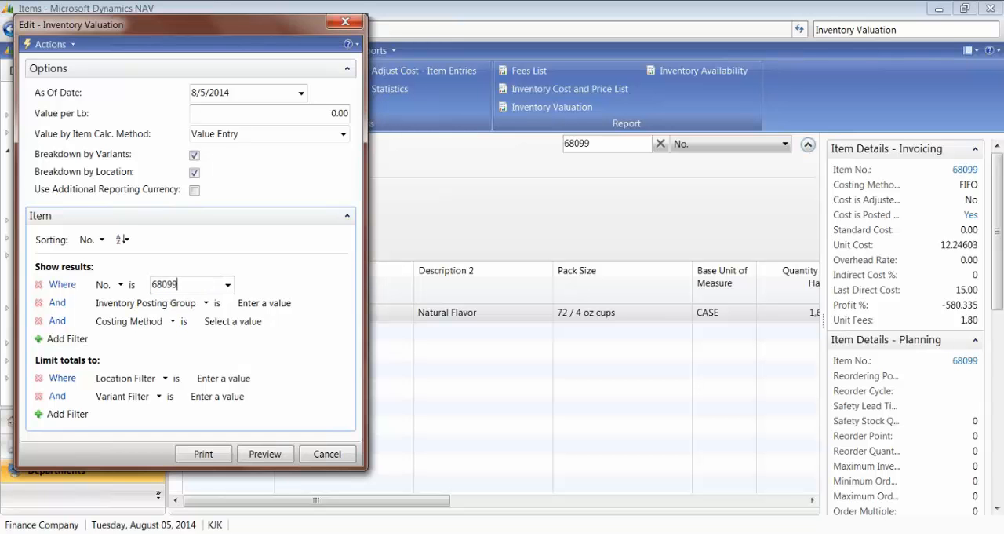
pyautogui.click(268, 461)
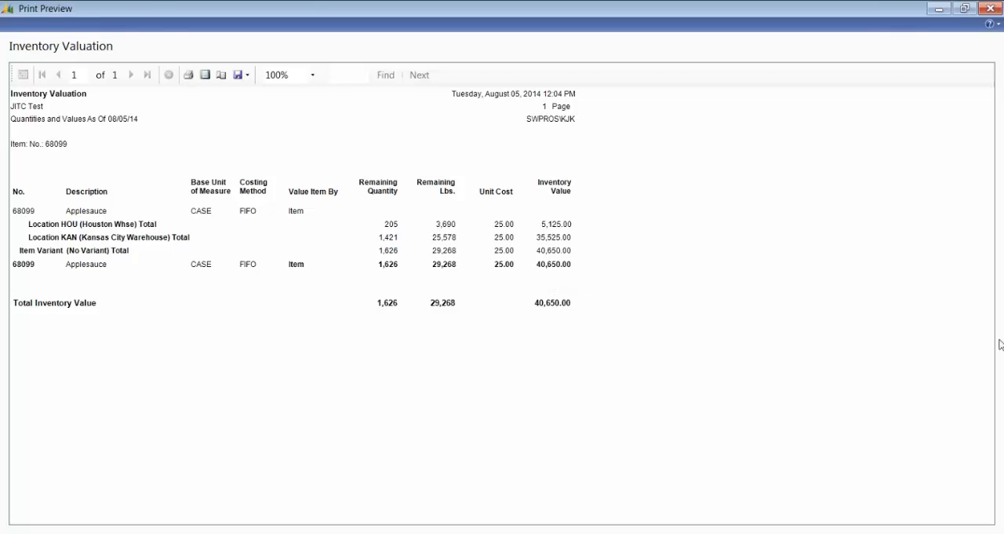
pyautogui.press('Escape')
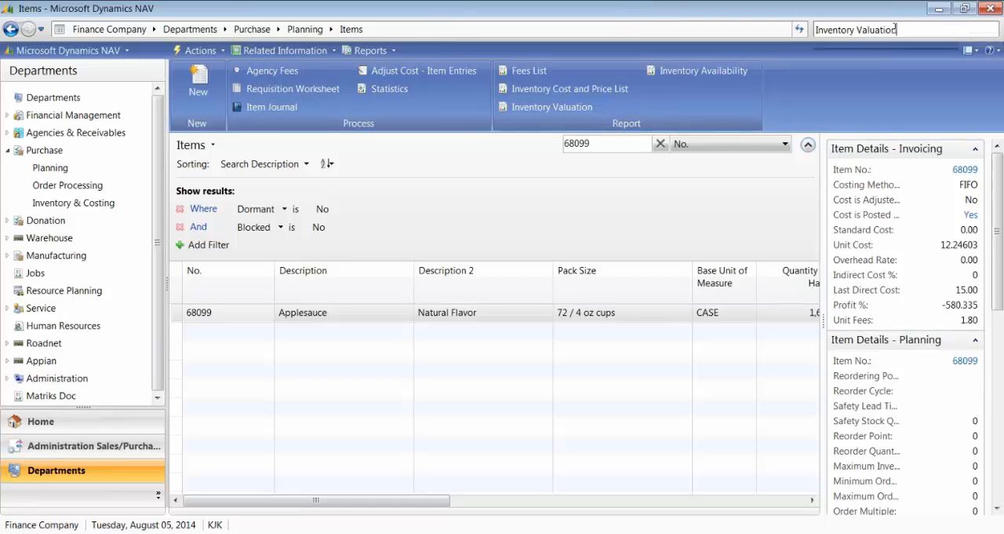
# Step: Search for Adjust Cost - Item Entries and run it for item 68099 with Post to G/L enabled
pyautogui.click(908, 31)
pyautogui.write('Adjust')
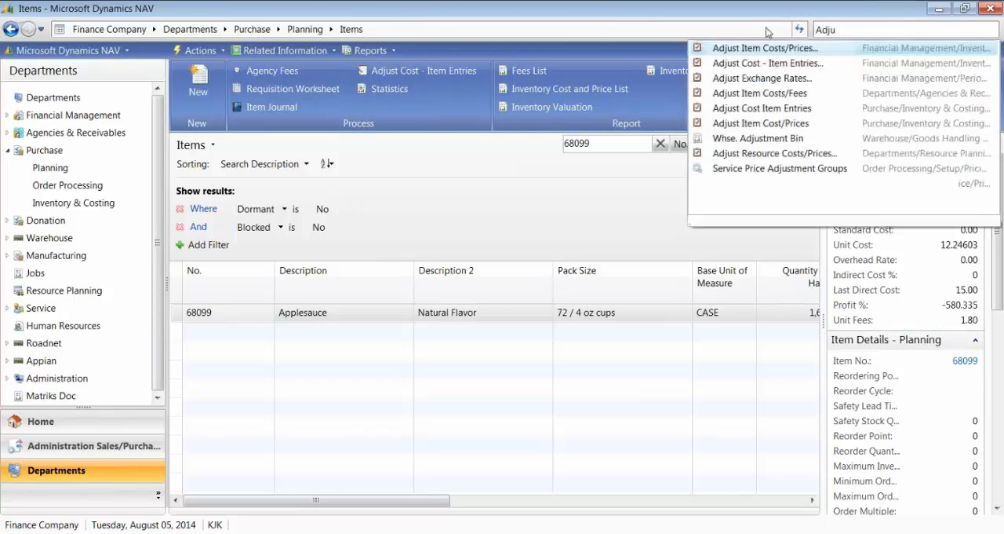
pyautogui.click(741, 65)
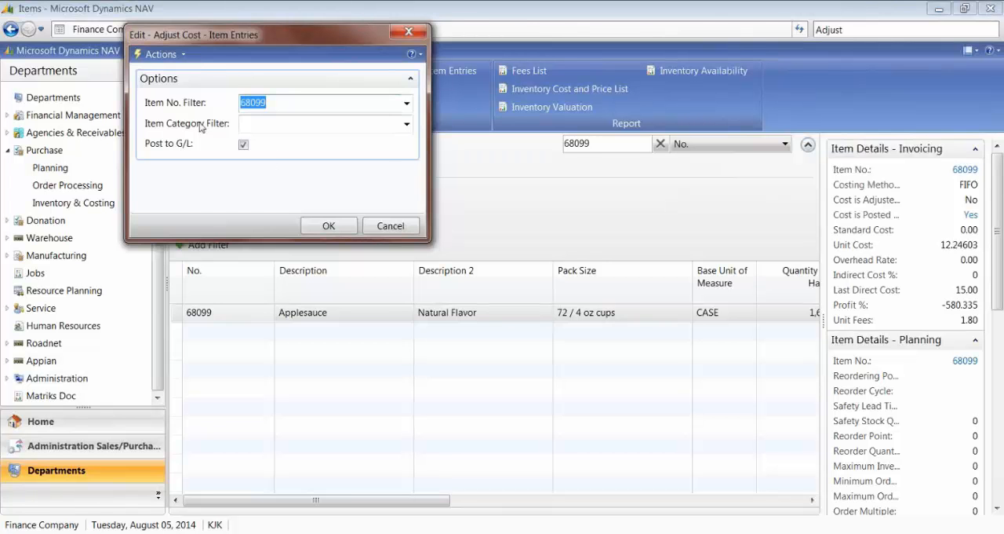
pyautogui.click(329, 225)
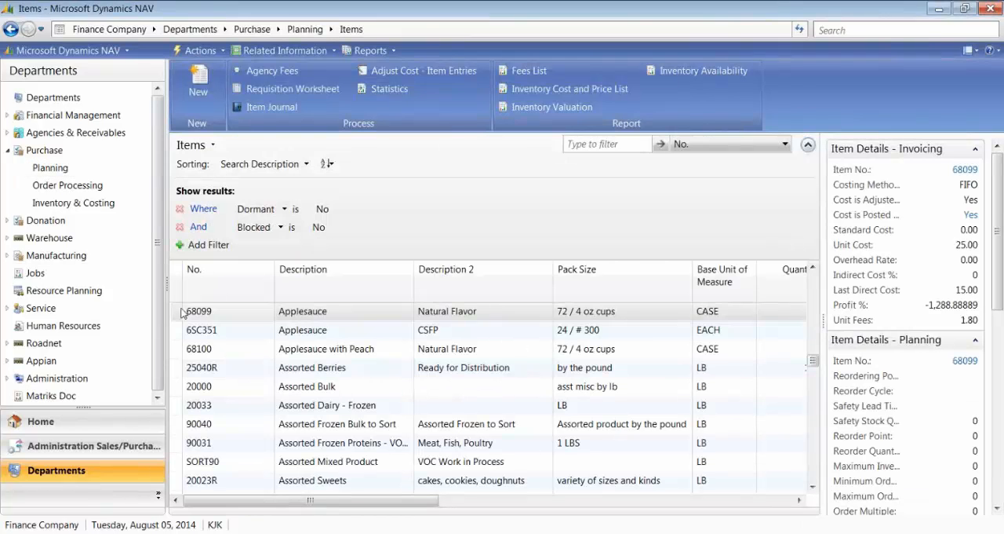
# Step: Reopen the 68099 Applesauce item card with General collapsed and inspect the average cost calculation overview behind its Unit Cost
pyautogui.doubleClick(428, 354)
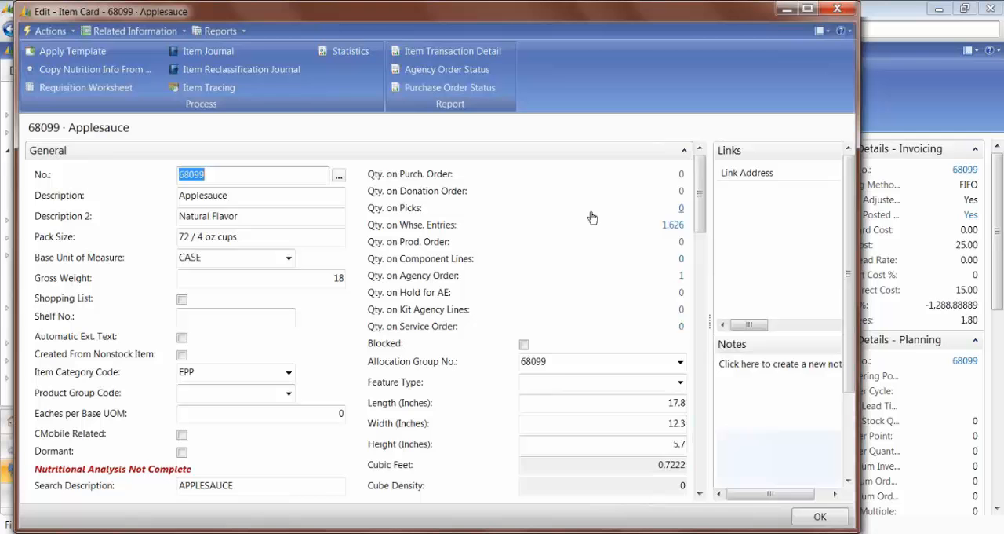
pyautogui.click(684, 150)
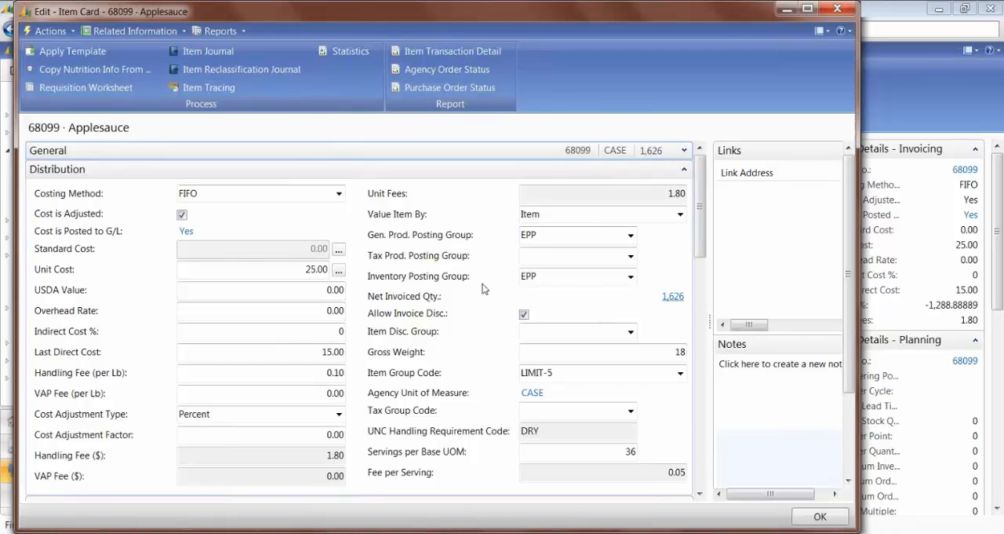
pyautogui.click(242, 269)
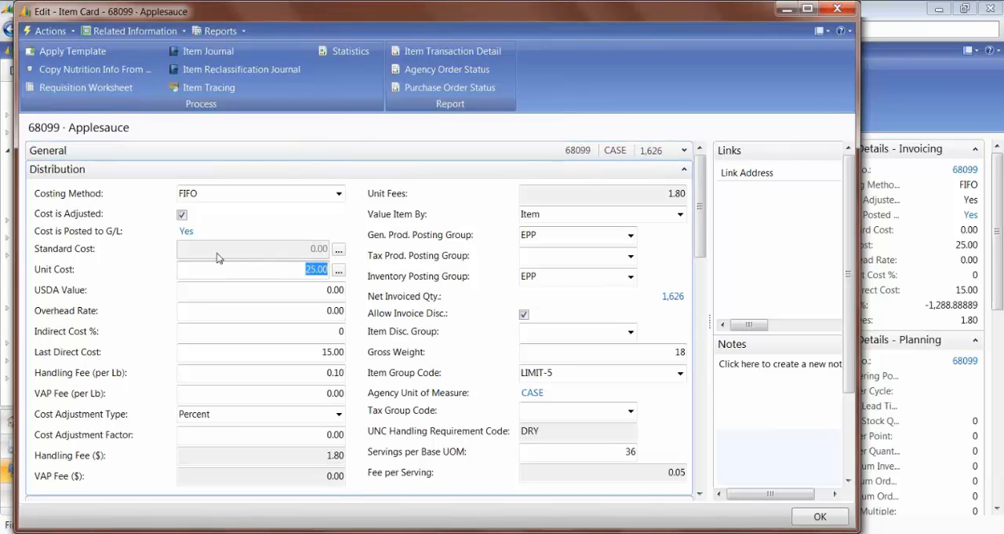
pyautogui.click(340, 271)
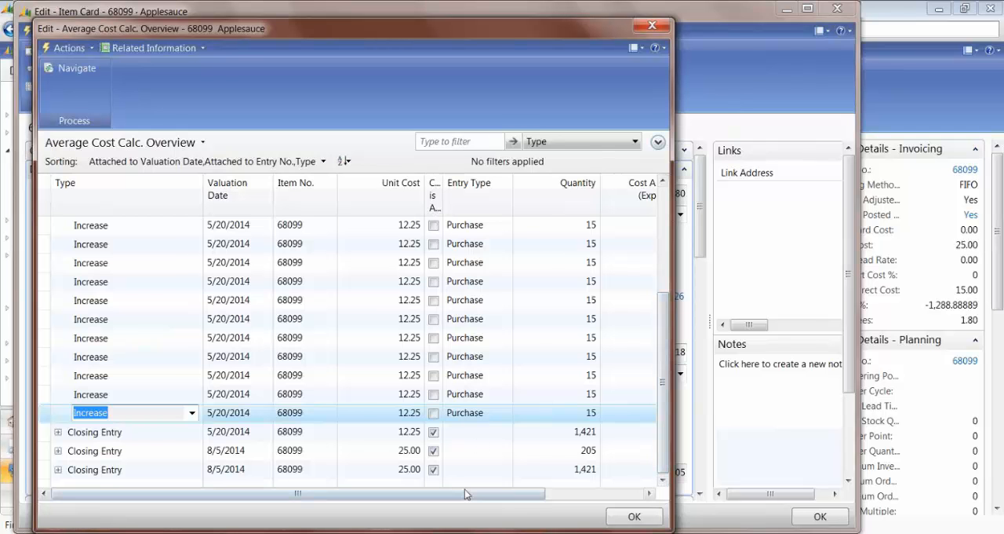
pyautogui.moveTo(464, 489)
pyautogui.mouseDown()
pyautogui.moveTo(578, 497)
pyautogui.moveTo(481, 497)
pyautogui.mouseUp()
pyautogui.press('Escape')
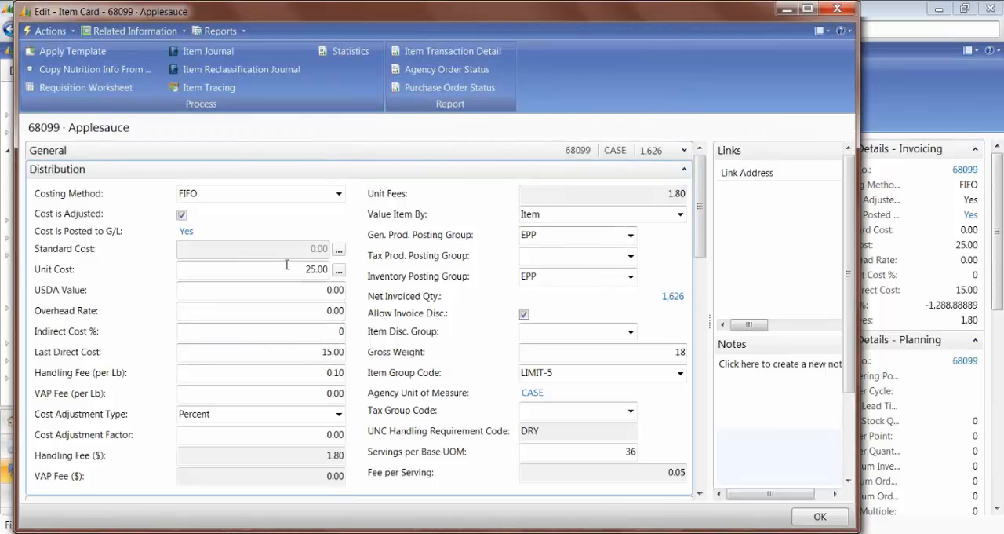
pyautogui.moveTo(699, 225); pyautogui.dragTo(722, 226)
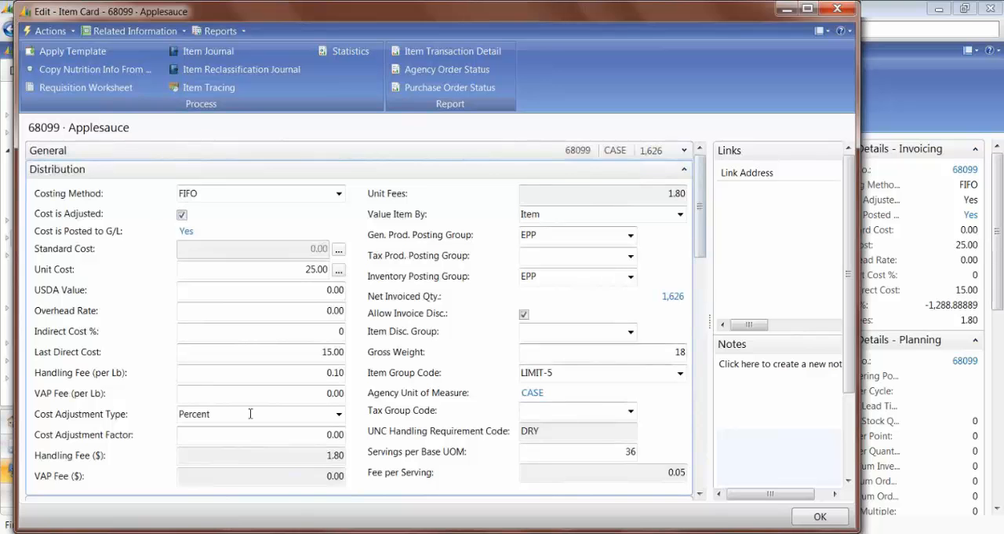
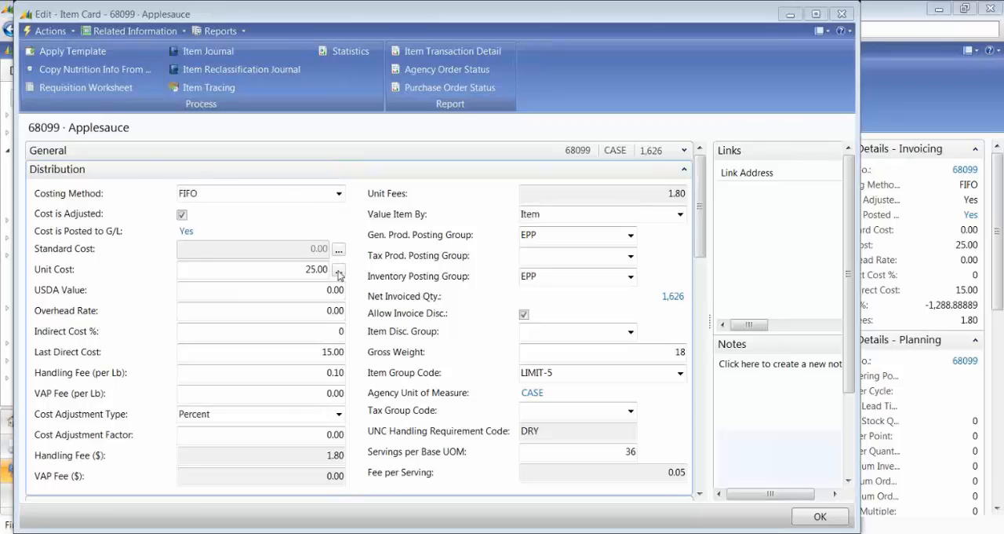
# Step: View the average cost calculation entries behind Applesauce's Unit Cost once more, close them, and return to the Items list
pyautogui.click(339, 271)
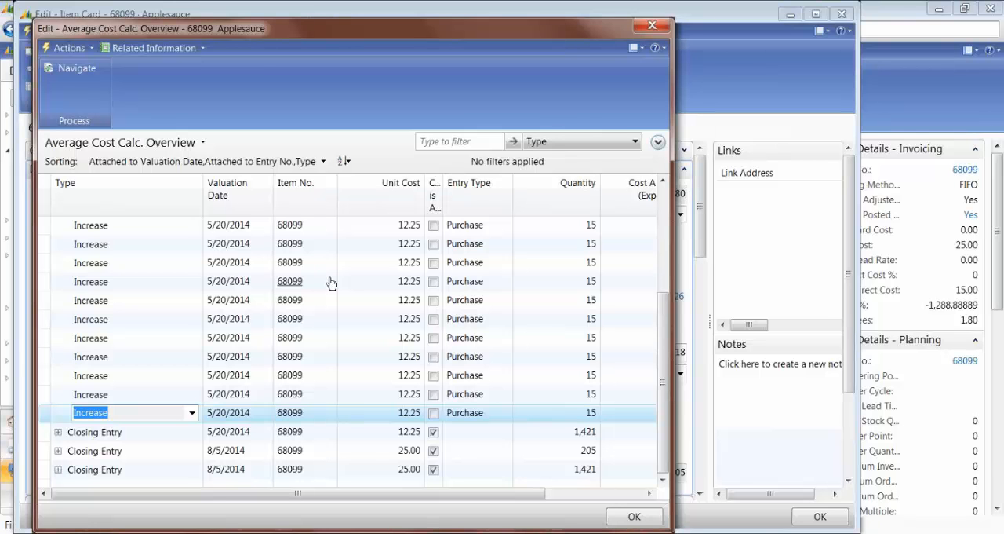
pyautogui.click(652, 26)
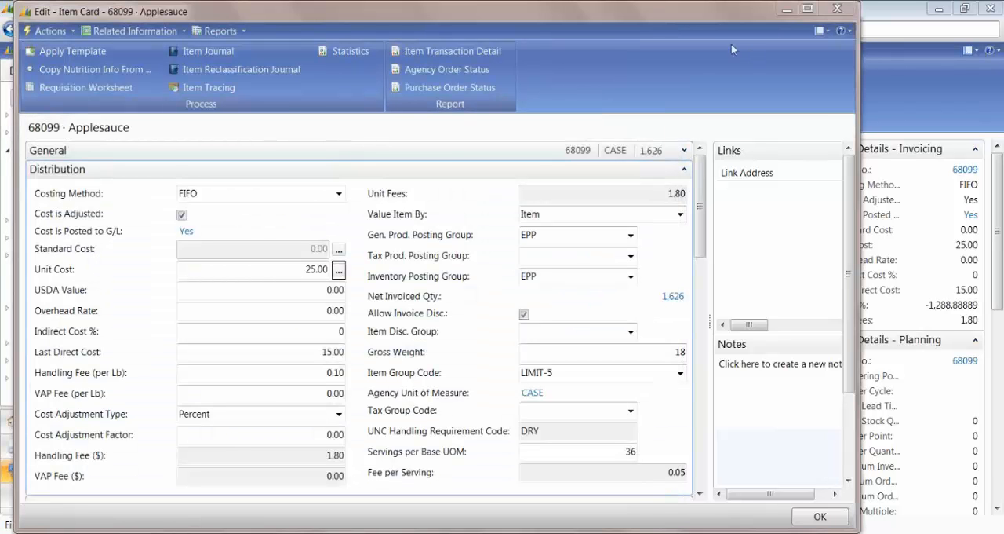
pyautogui.click(899, 104)
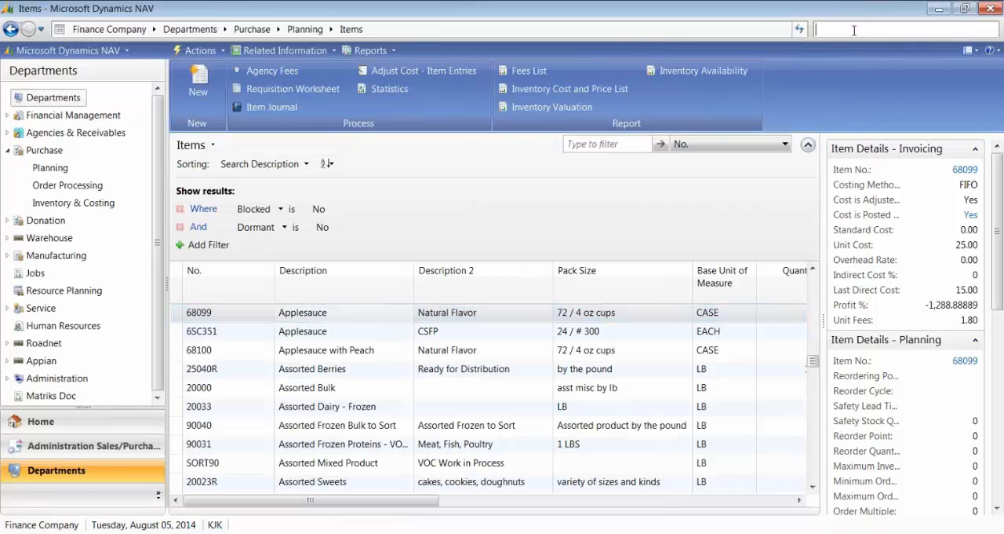
# Step: Search for "General P" and open General Posting Setup
pyautogui.write('Genera')
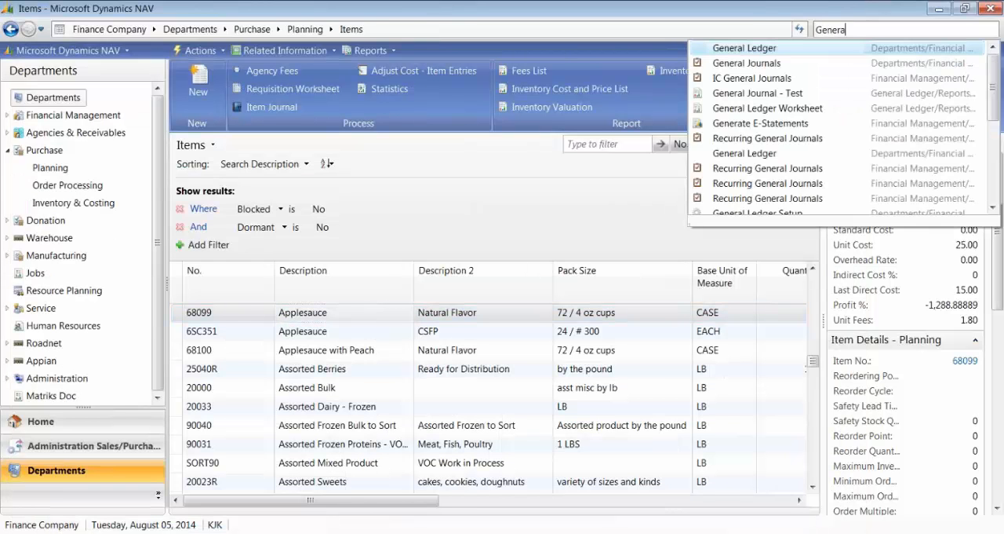
pyautogui.write('l Pr')
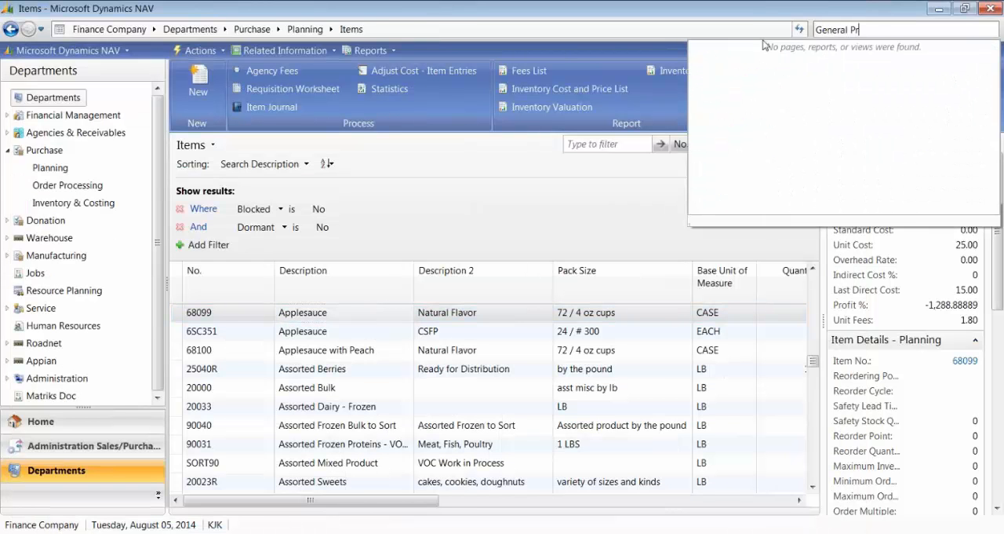
pyautogui.press('BackSpace')
pyautogui.click(729, 107)
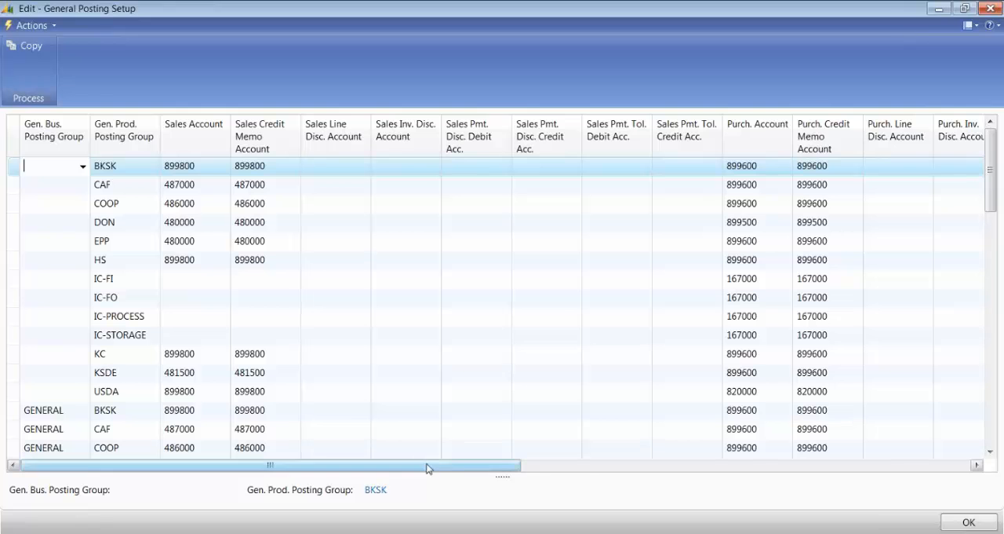
# Step: Examine the purchase, COGS, inventory adjustment, direct cost applied, purchase variance and disassembly accounts per posting group, and close the setup
pyautogui.moveTo(427, 469); pyautogui.dragTo(889, 463)
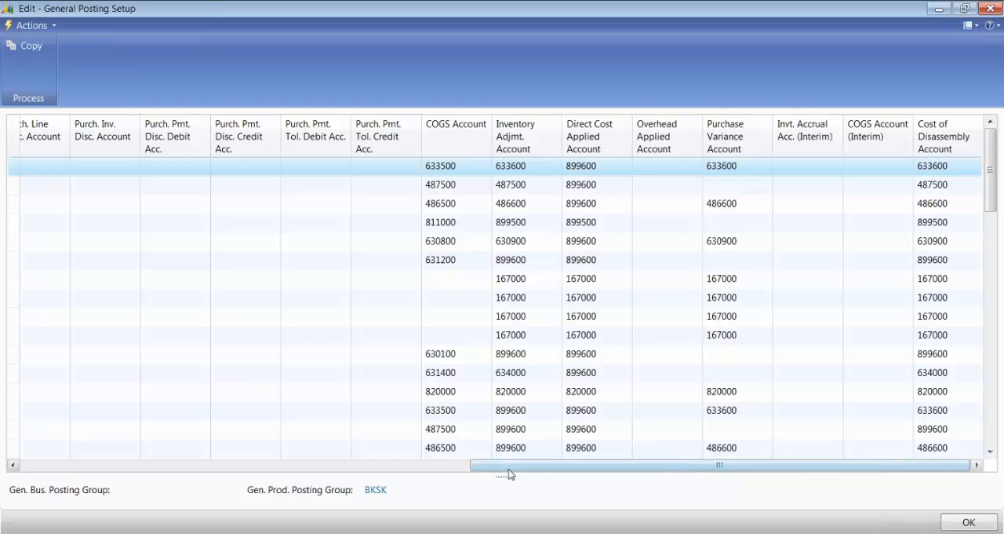
pyautogui.moveTo(511, 464); pyautogui.dragTo(314, 473)
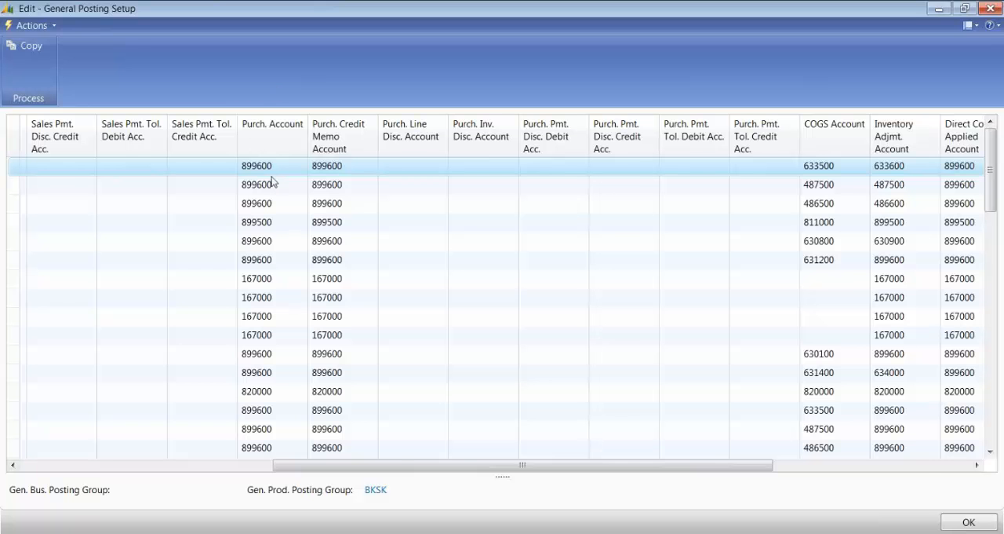
pyautogui.moveTo(470, 467); pyautogui.dragTo(625, 467)
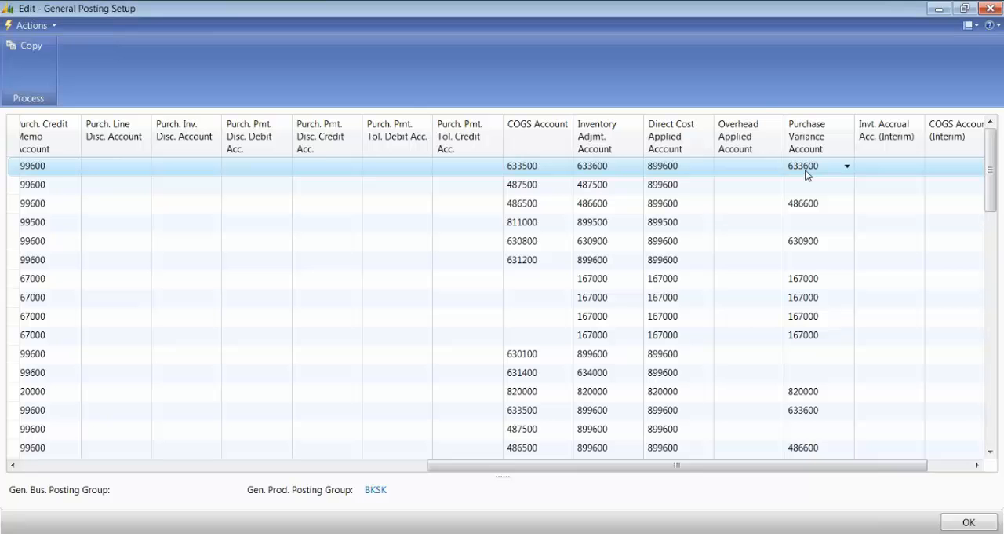
pyautogui.moveTo(801, 465); pyautogui.dragTo(851, 453)
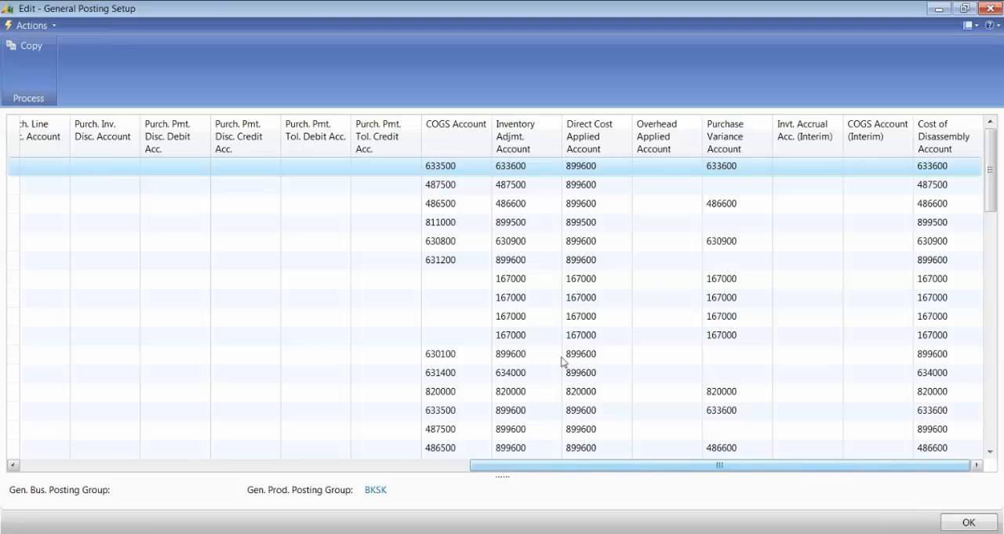
pyautogui.moveTo(614, 470); pyautogui.dragTo(594, 470)
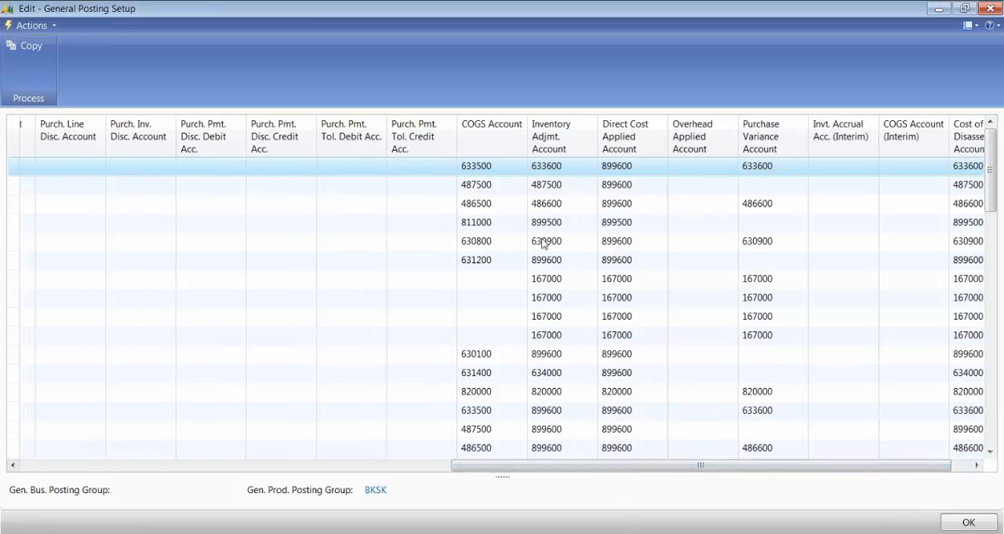
pyautogui.moveTo(504, 468); pyautogui.dragTo(47, 463)
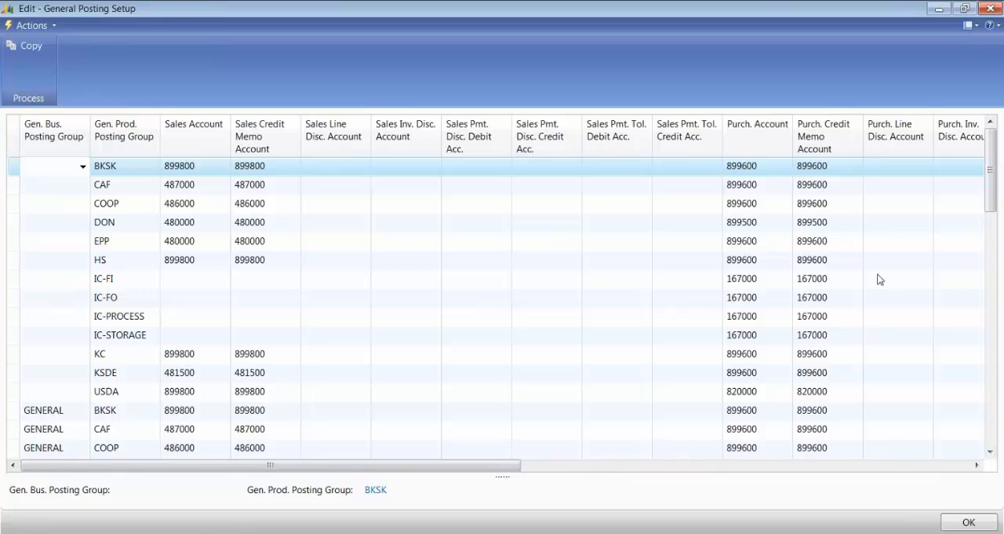
pyautogui.click(987, 6)
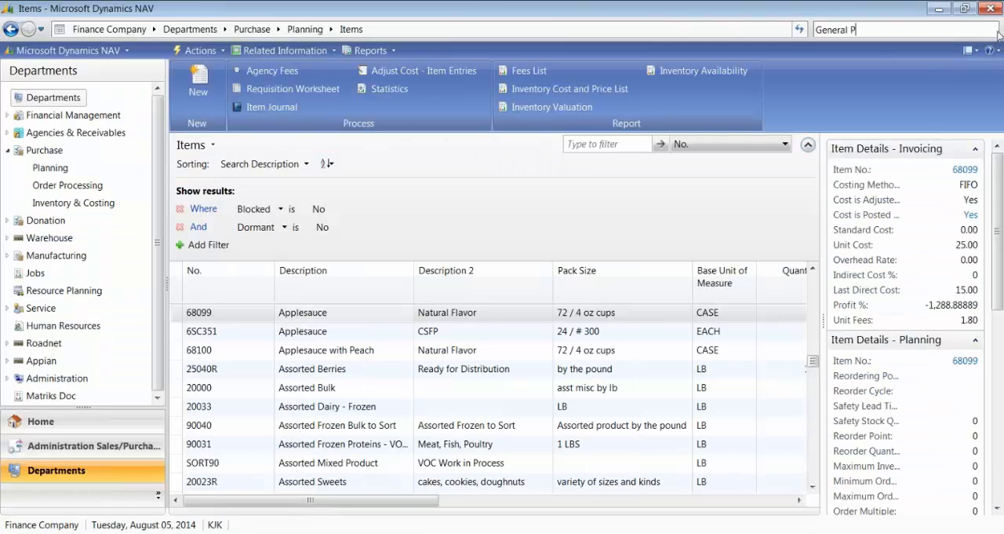